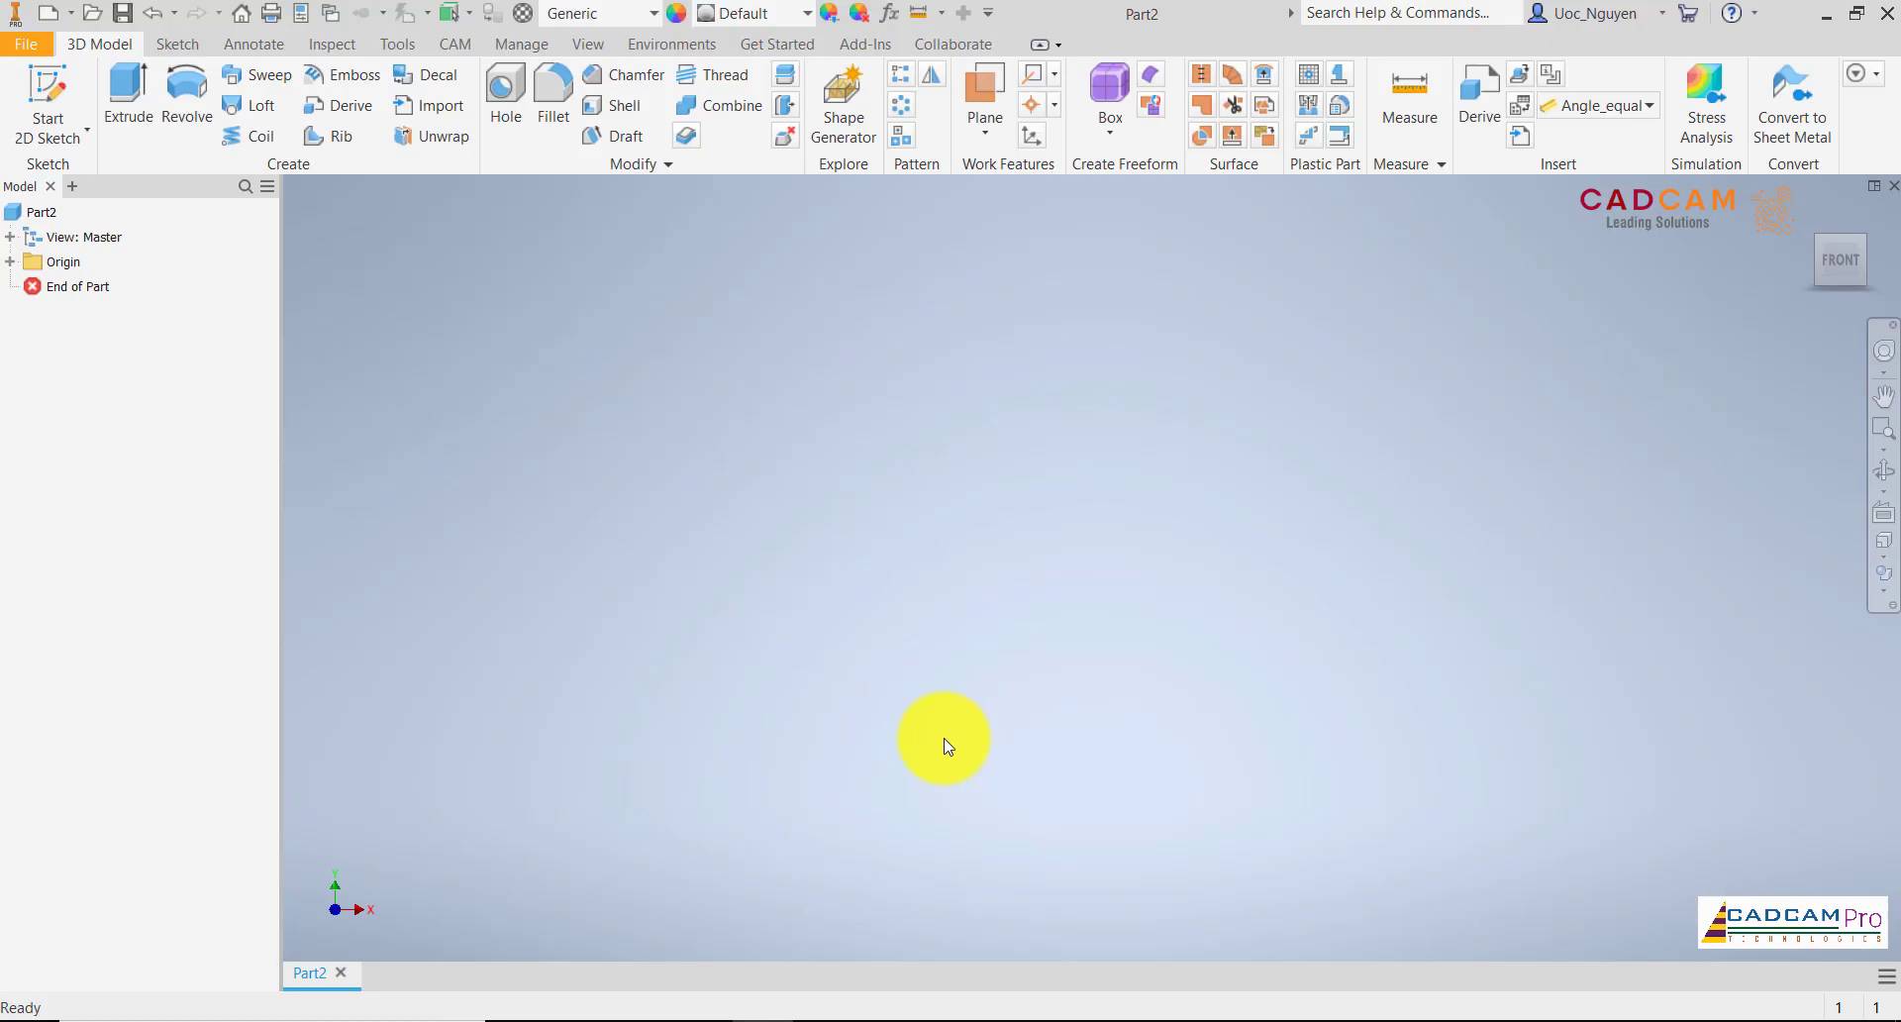
Start a sketch on the XY plane and draw a 22 mm diameter circle centred on the origin
left_click(64, 89)
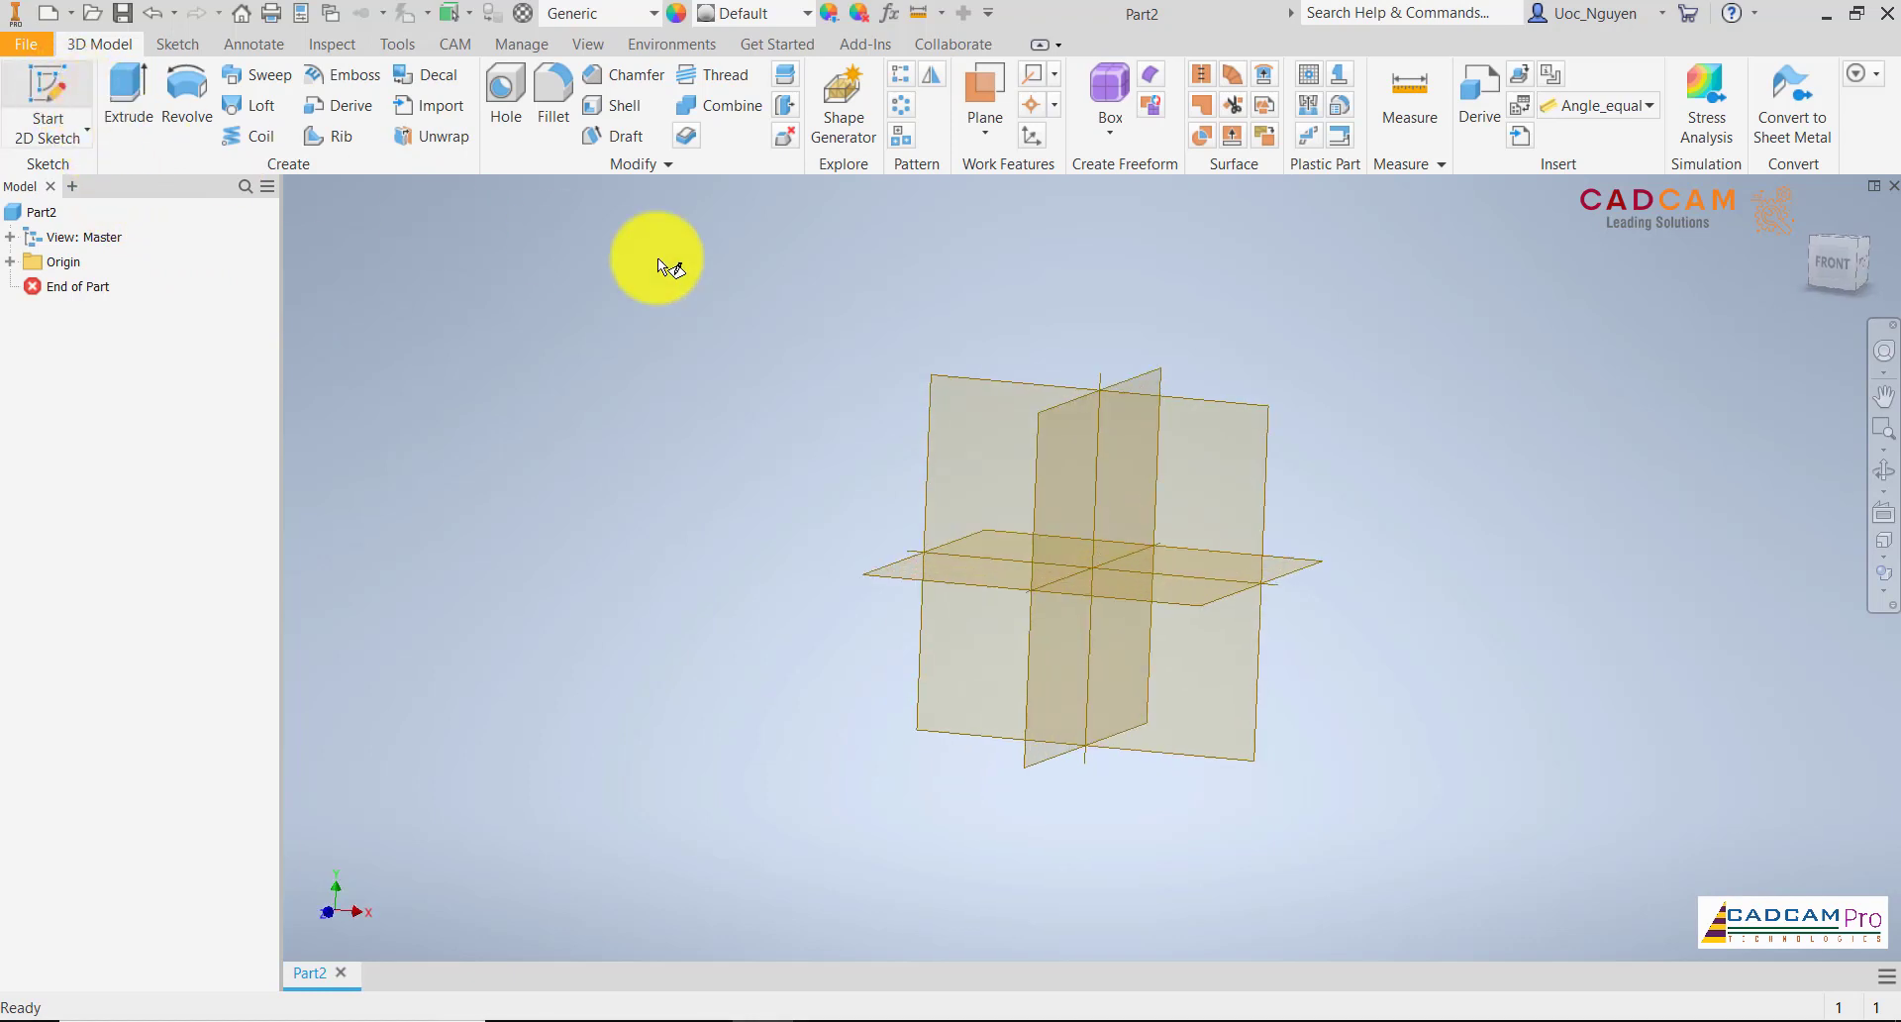
left_click(957, 330)
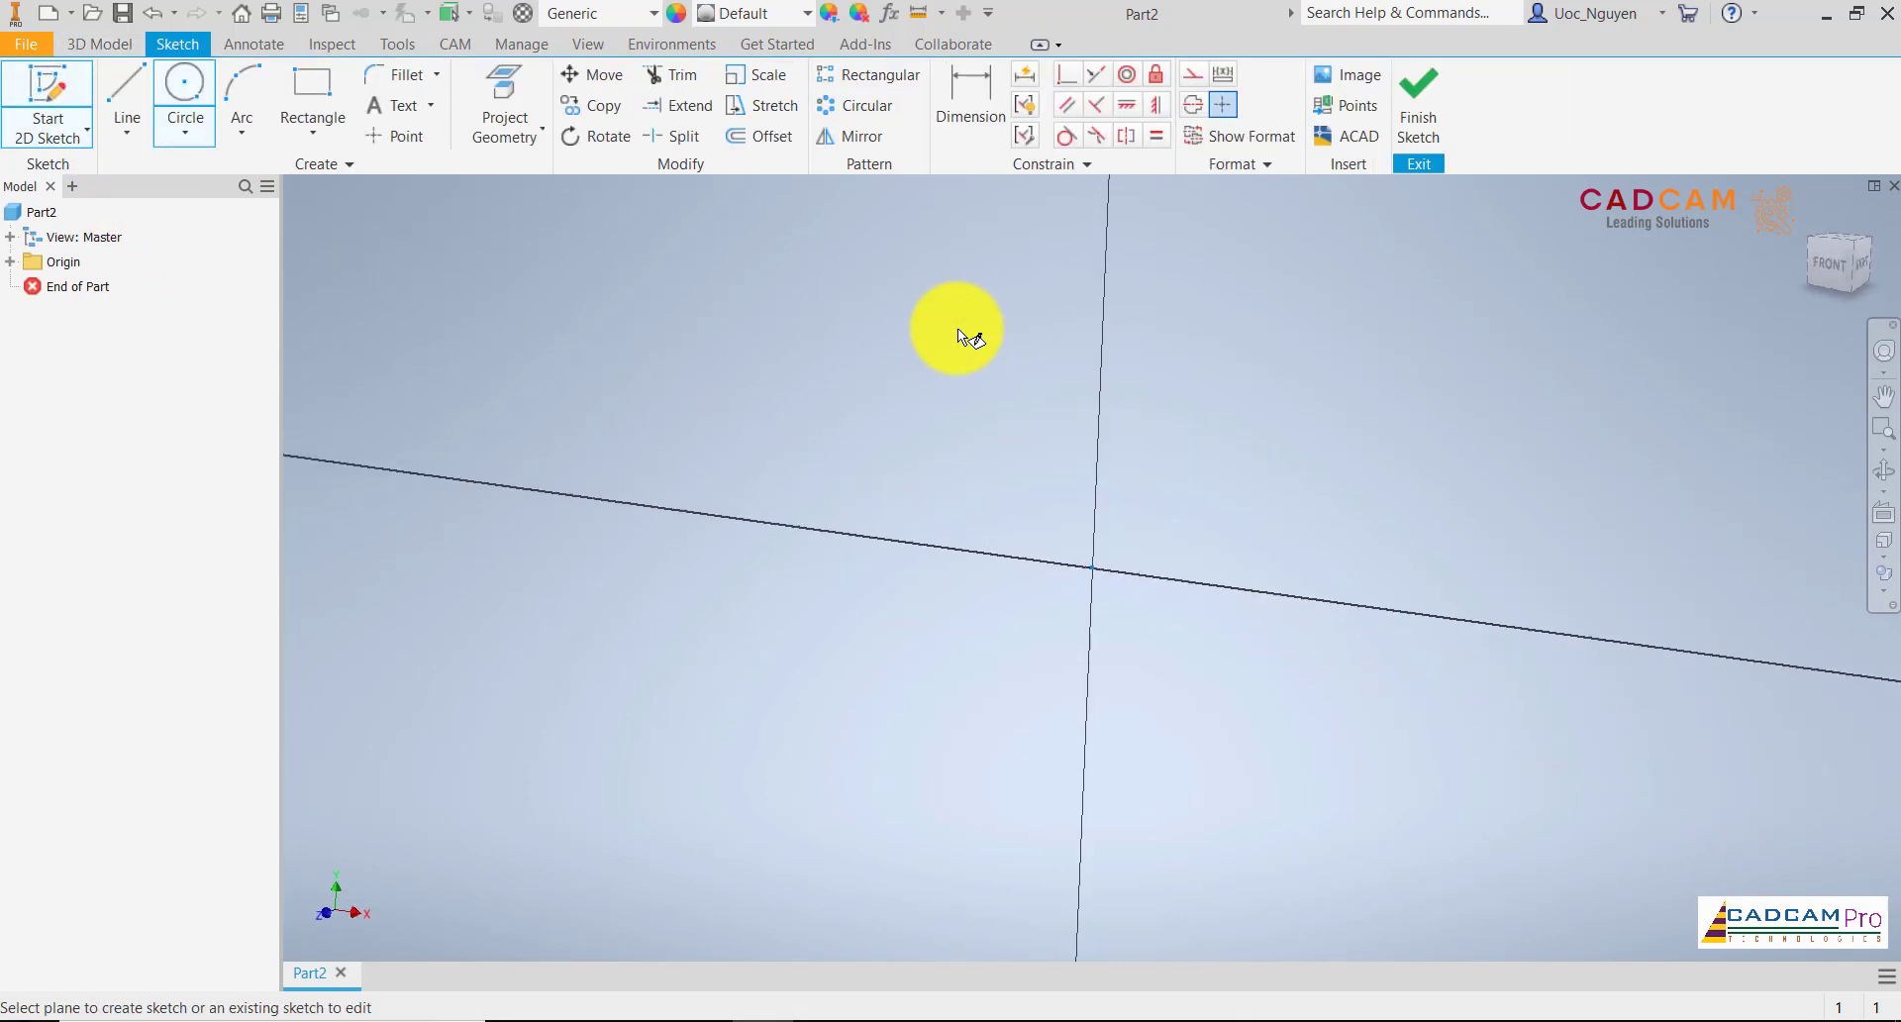
left_click(198, 114)
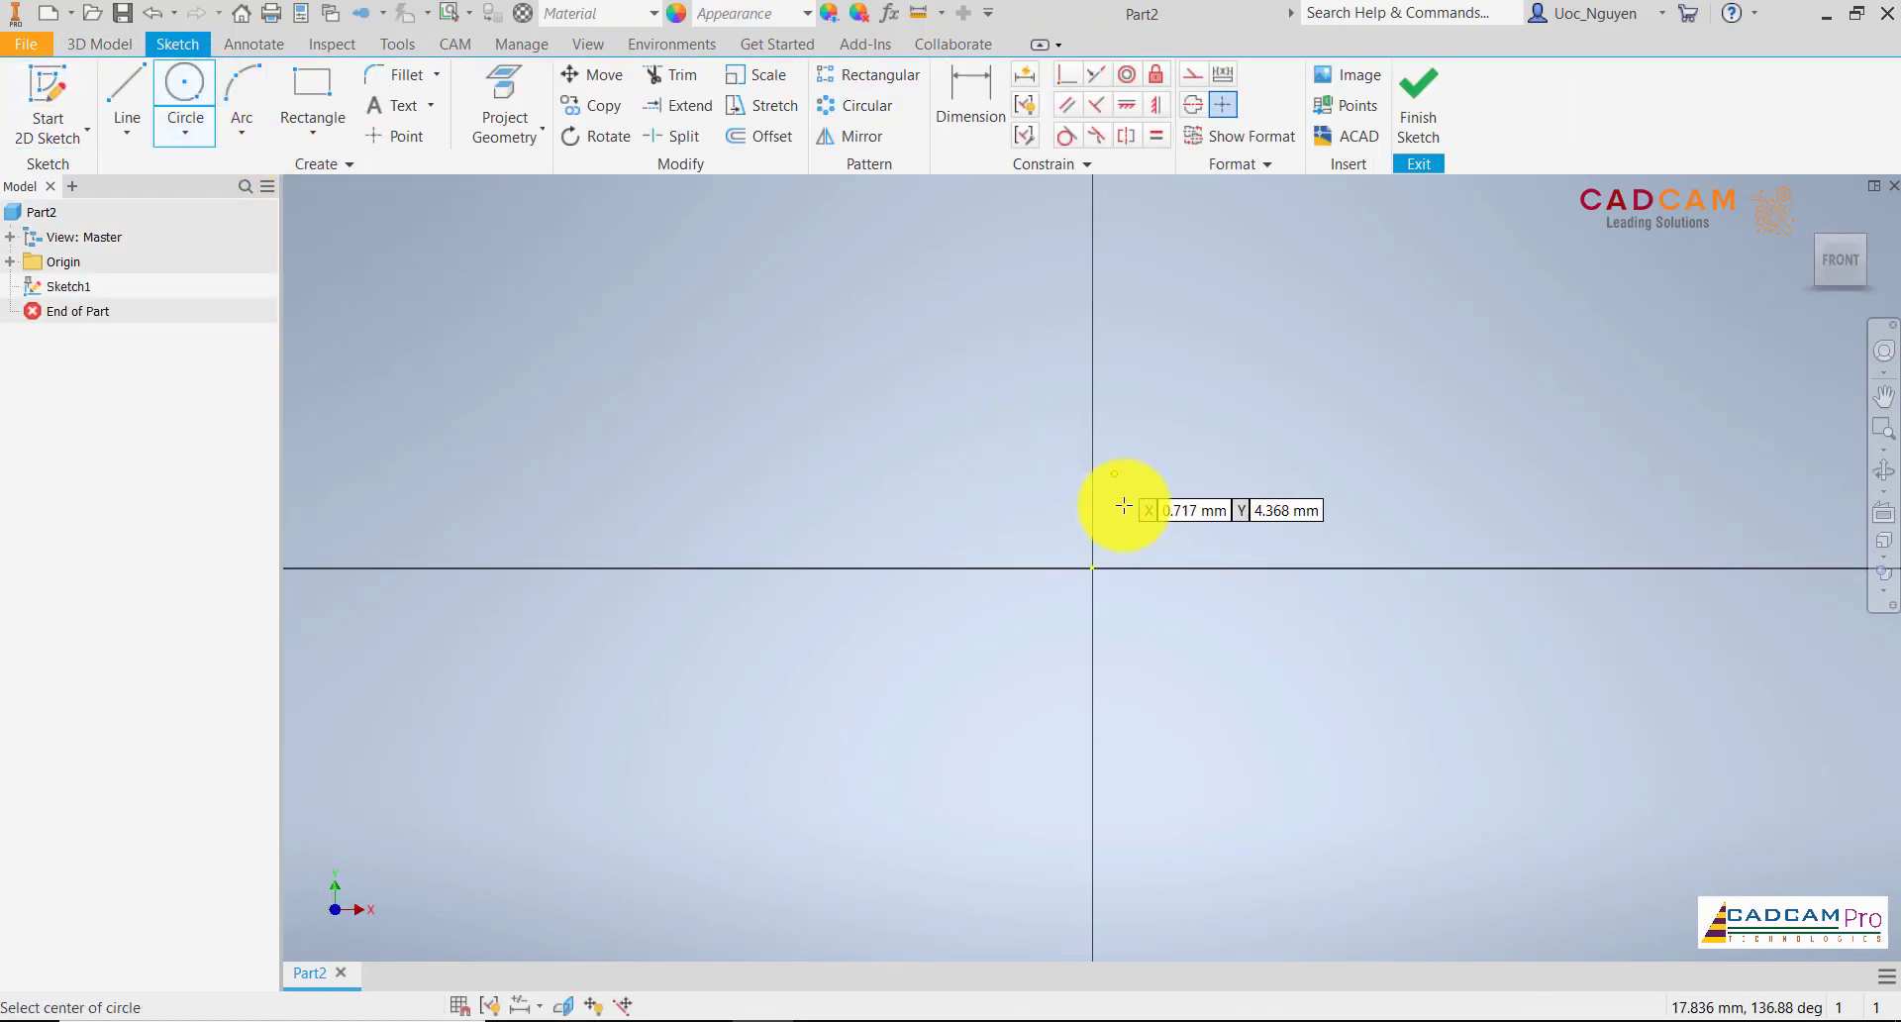
left_click(1093, 563)
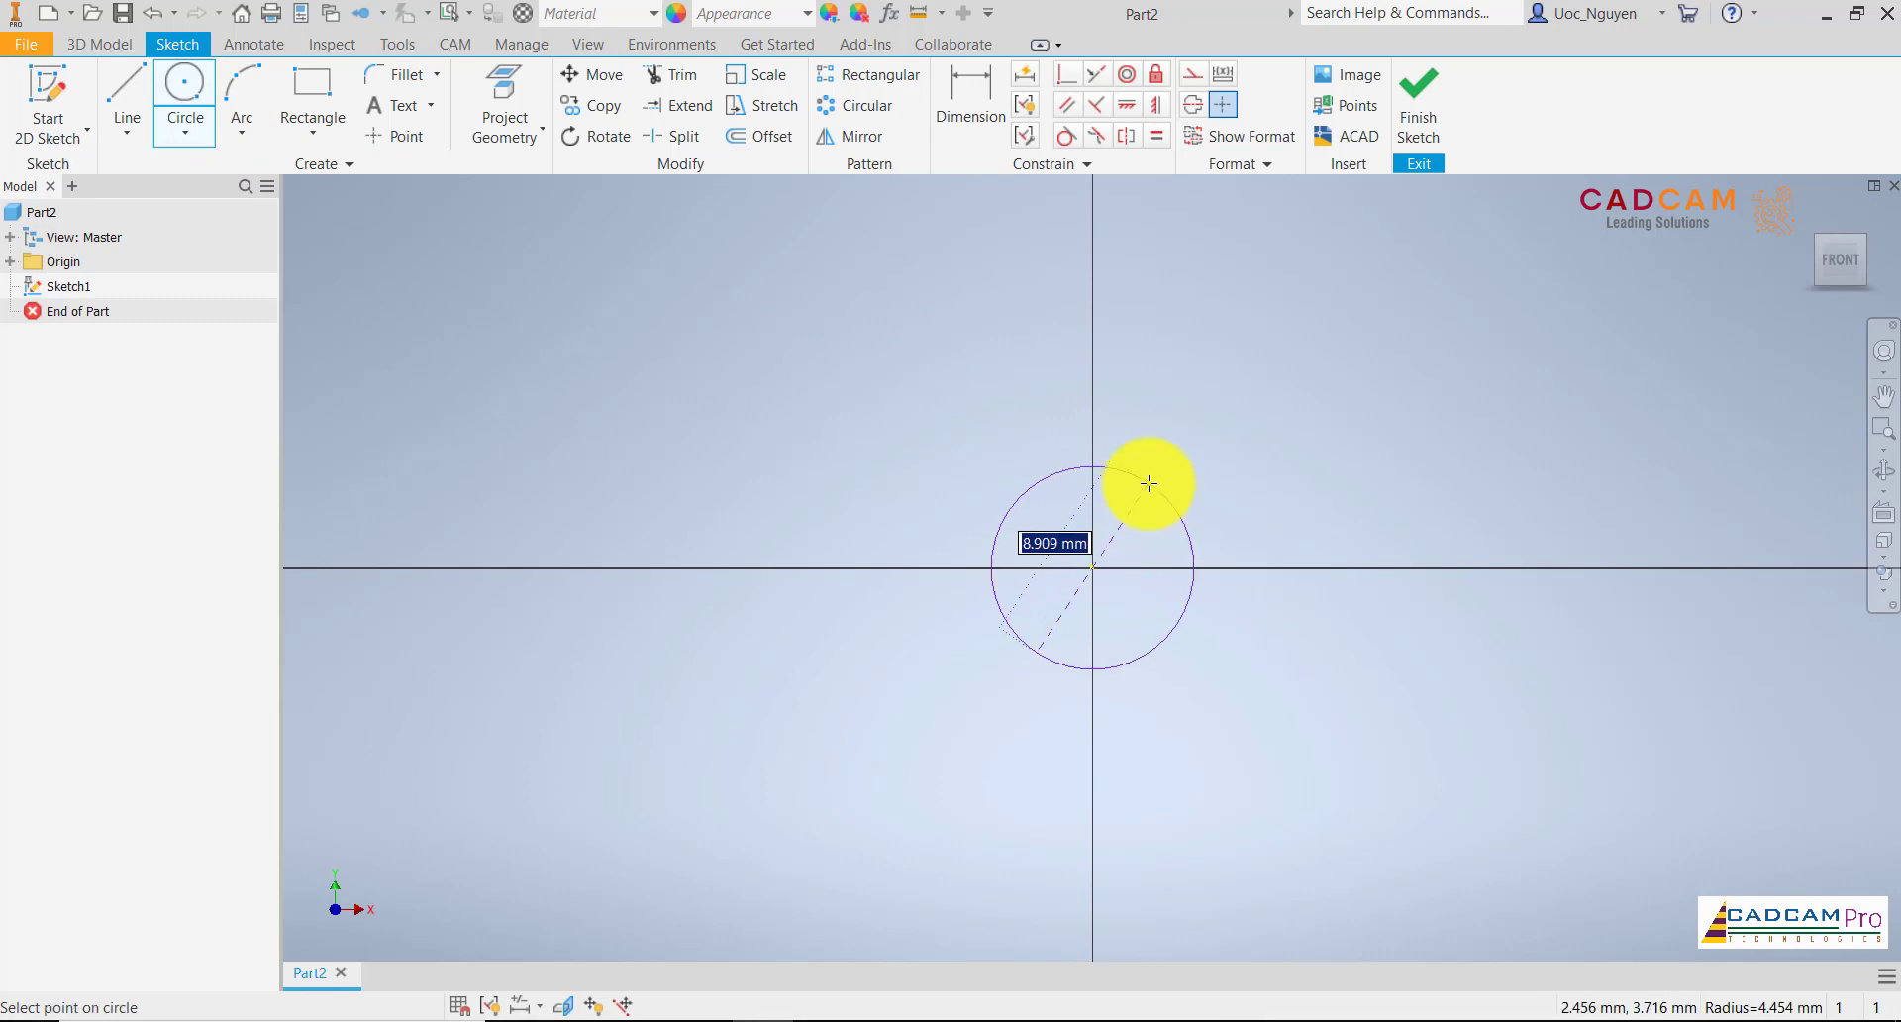
type("22")
key("Return")
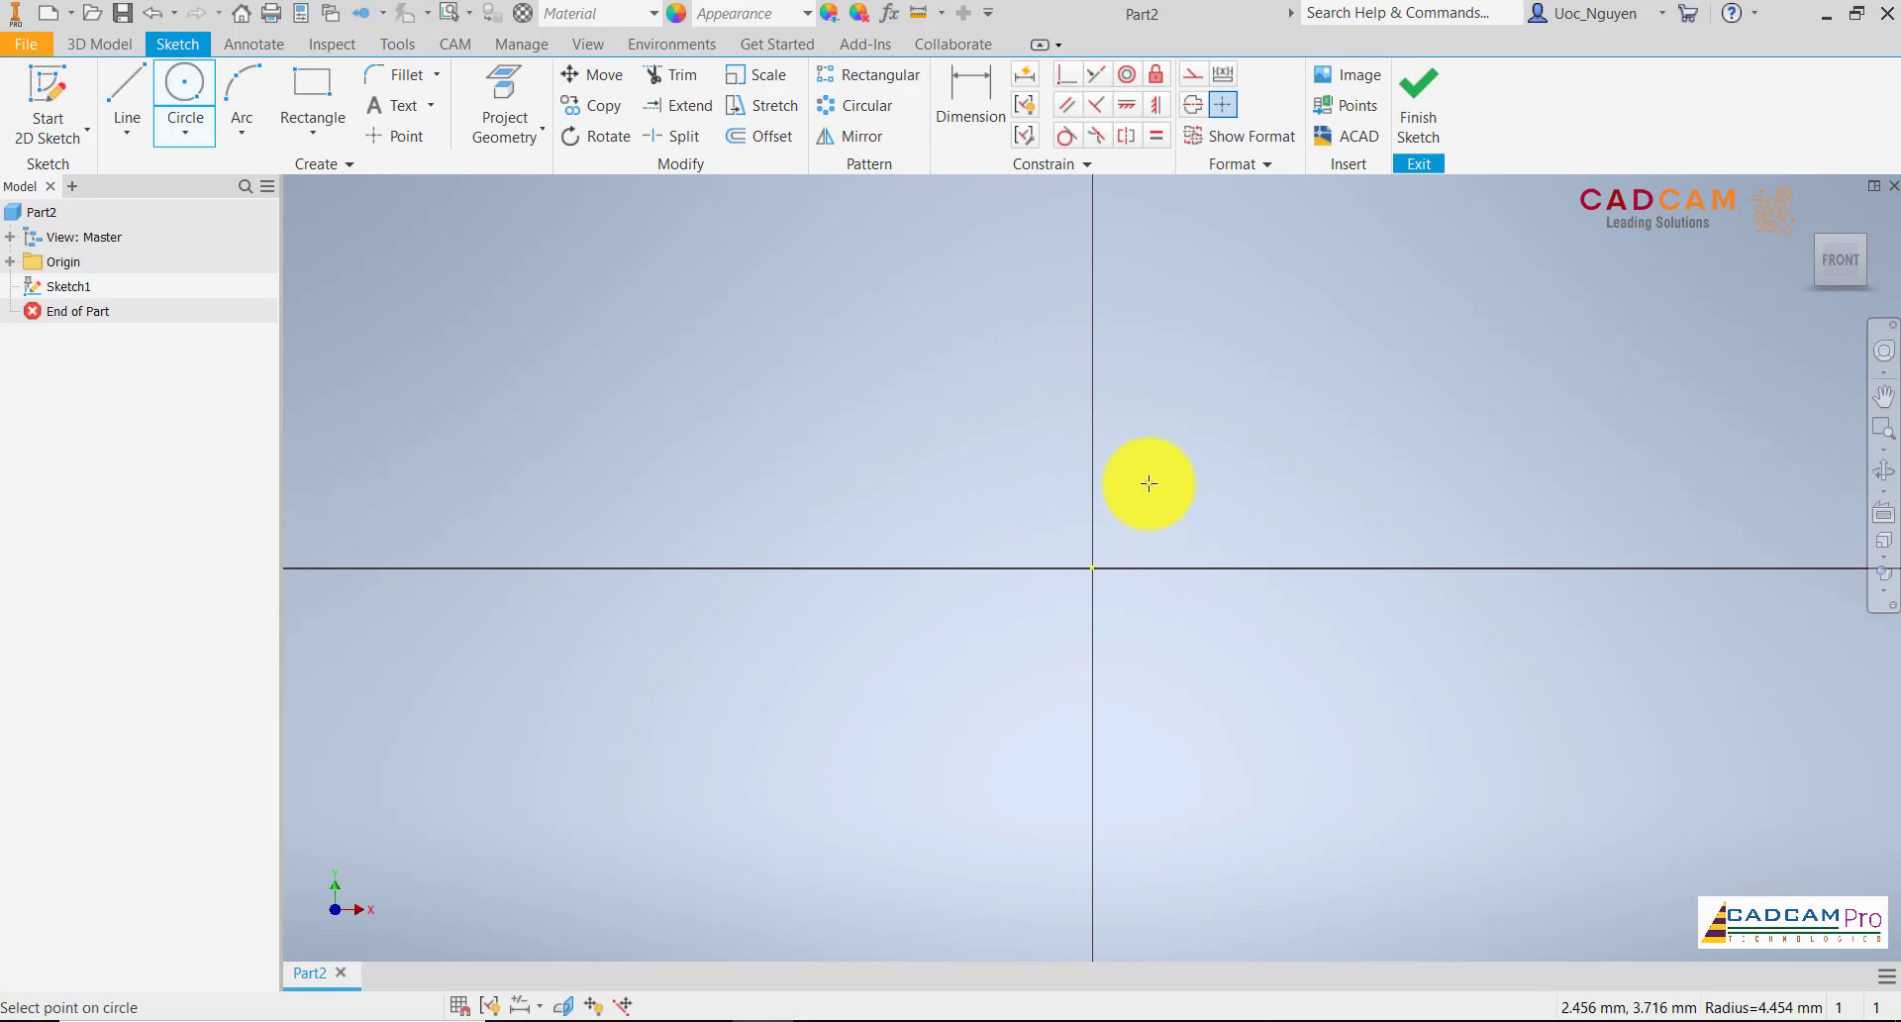
Add a concentric 48 mm diameter circle centred on the origin
left_click(1089, 569)
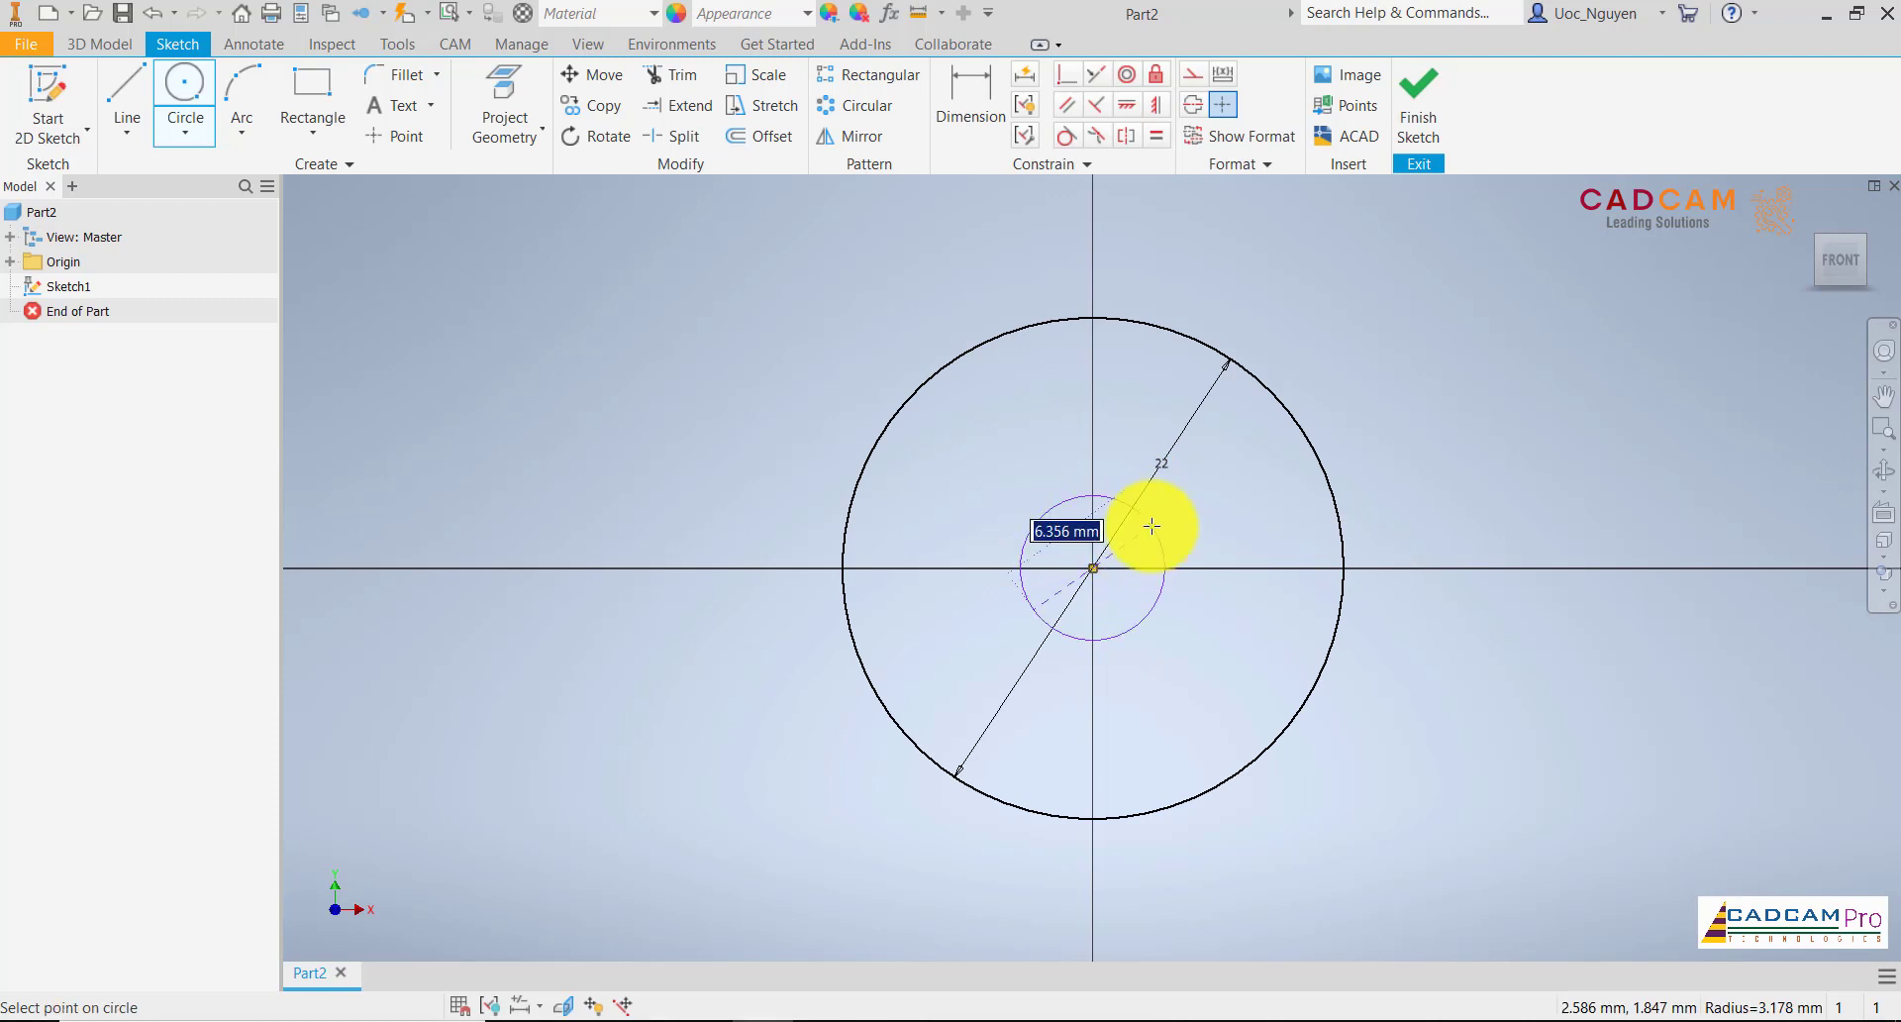
key("Return")
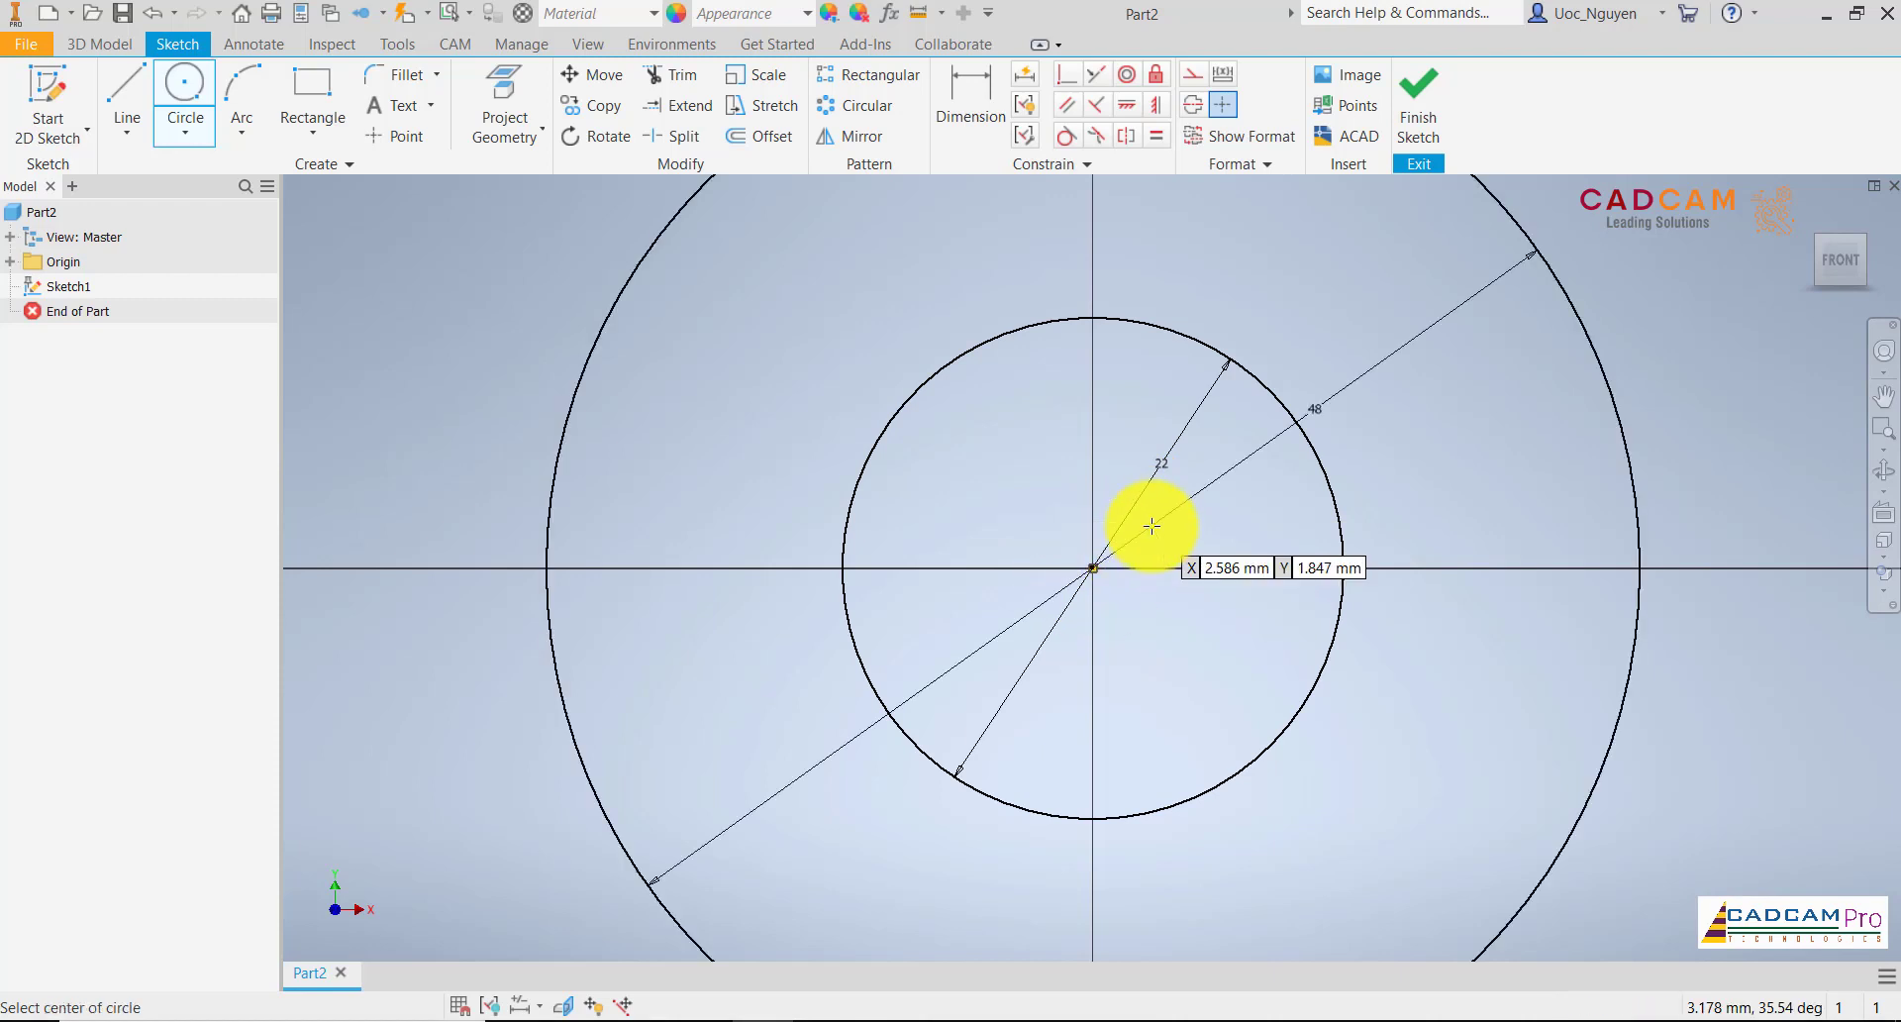
scroll(1152, 526, "down", 5)
key("Escape")
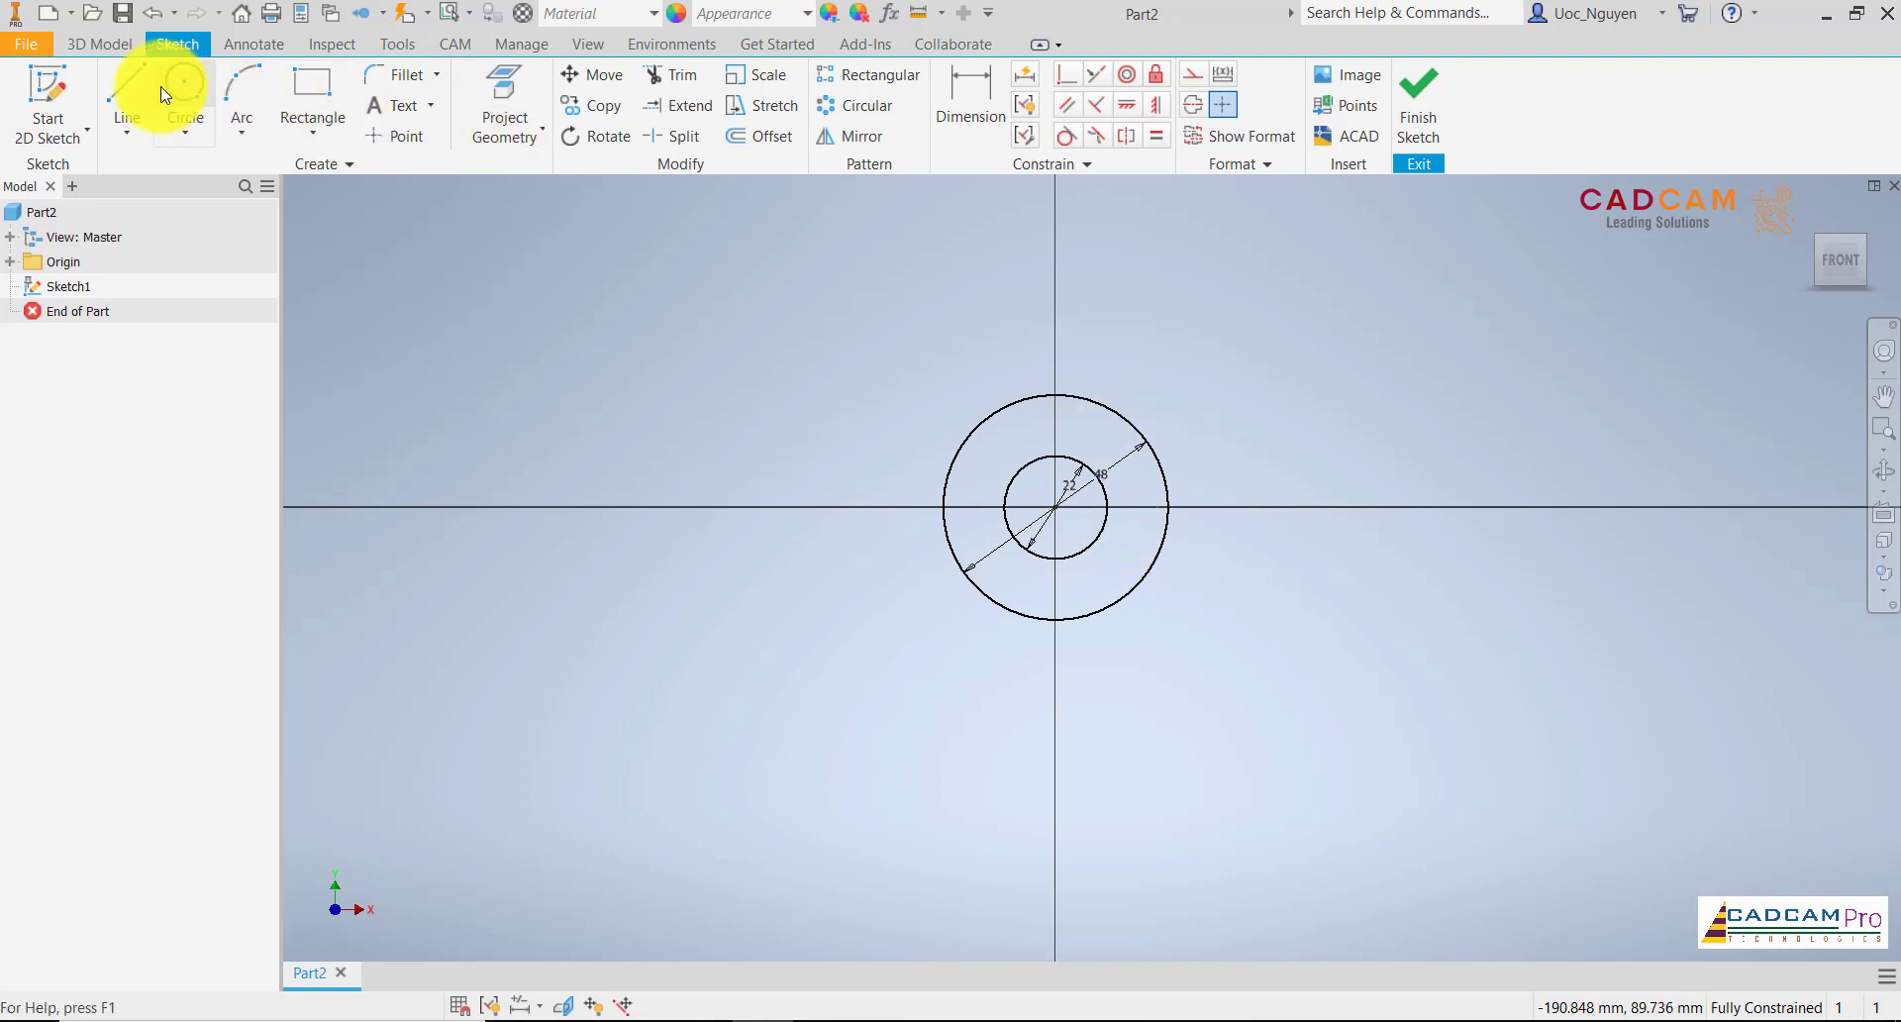
Sketch a tapered leg about 46 mm tall and 9 mm wide, from the inner circle's left quadrant down and back up to the outer circle
left_click(136, 97)
left_click(1004, 507)
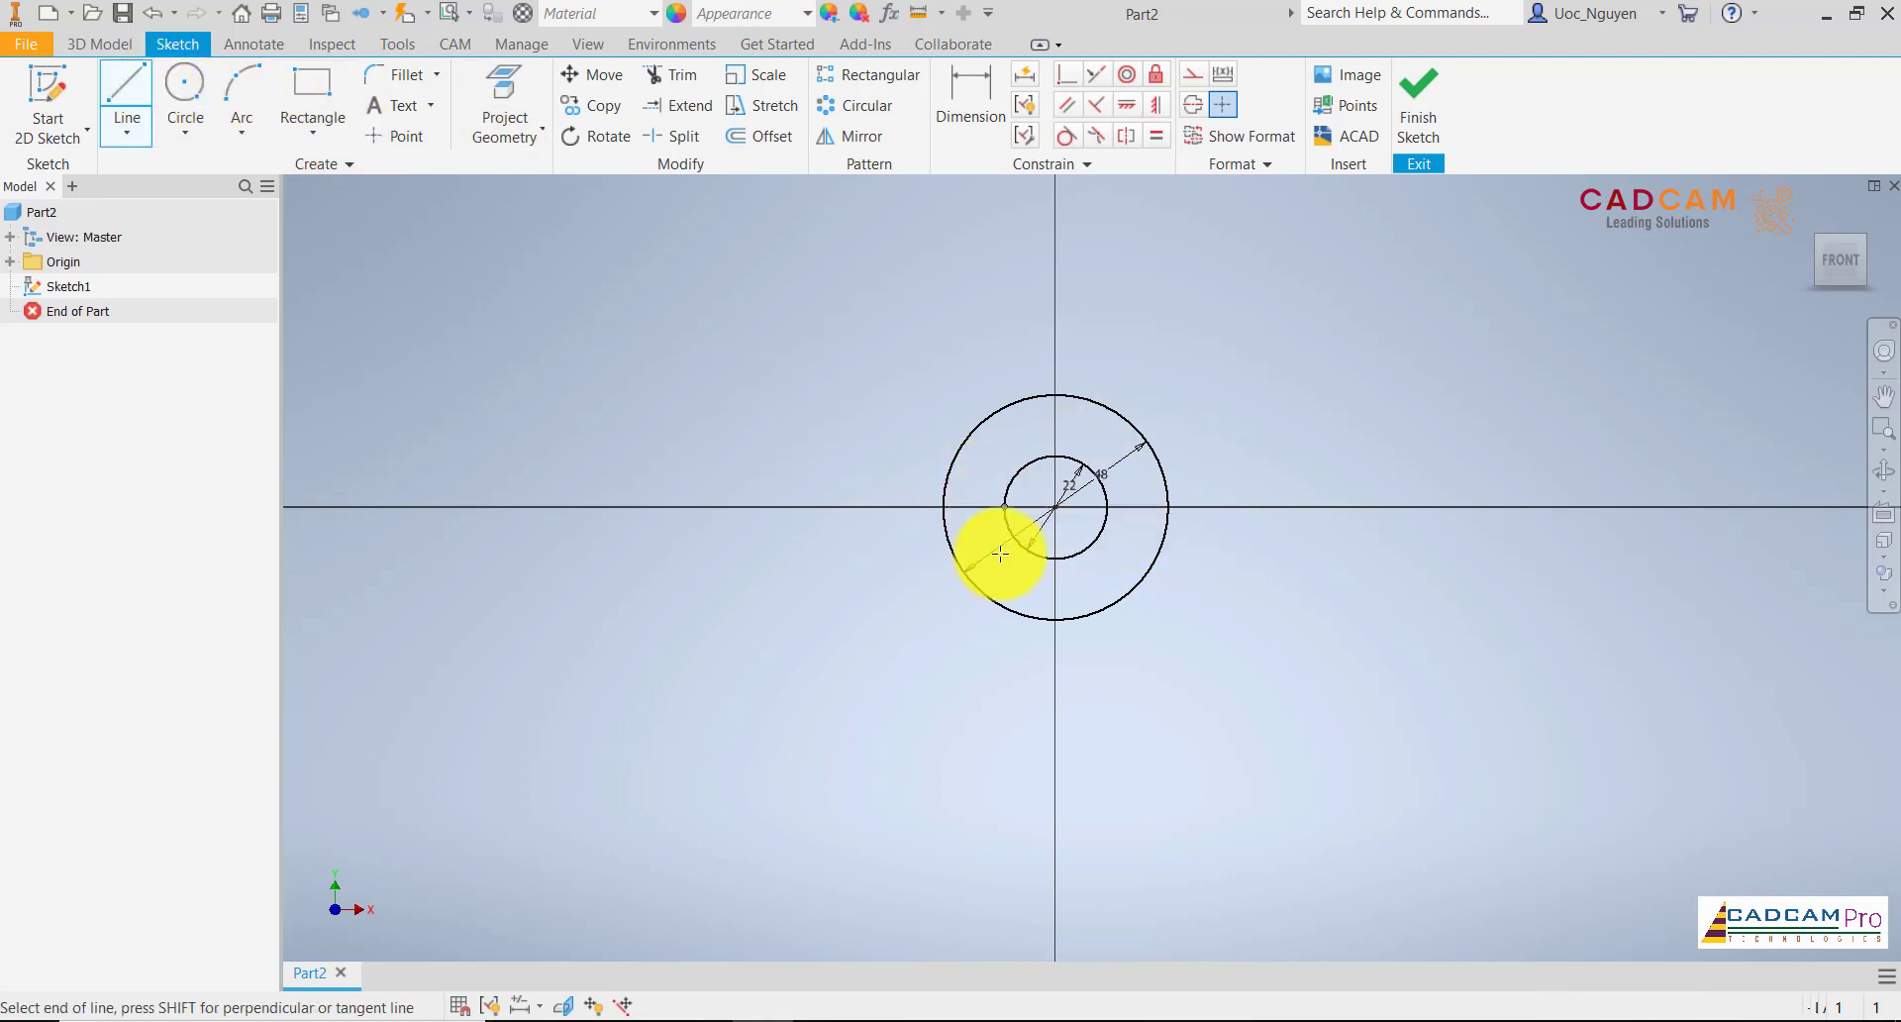
left_click(999, 721)
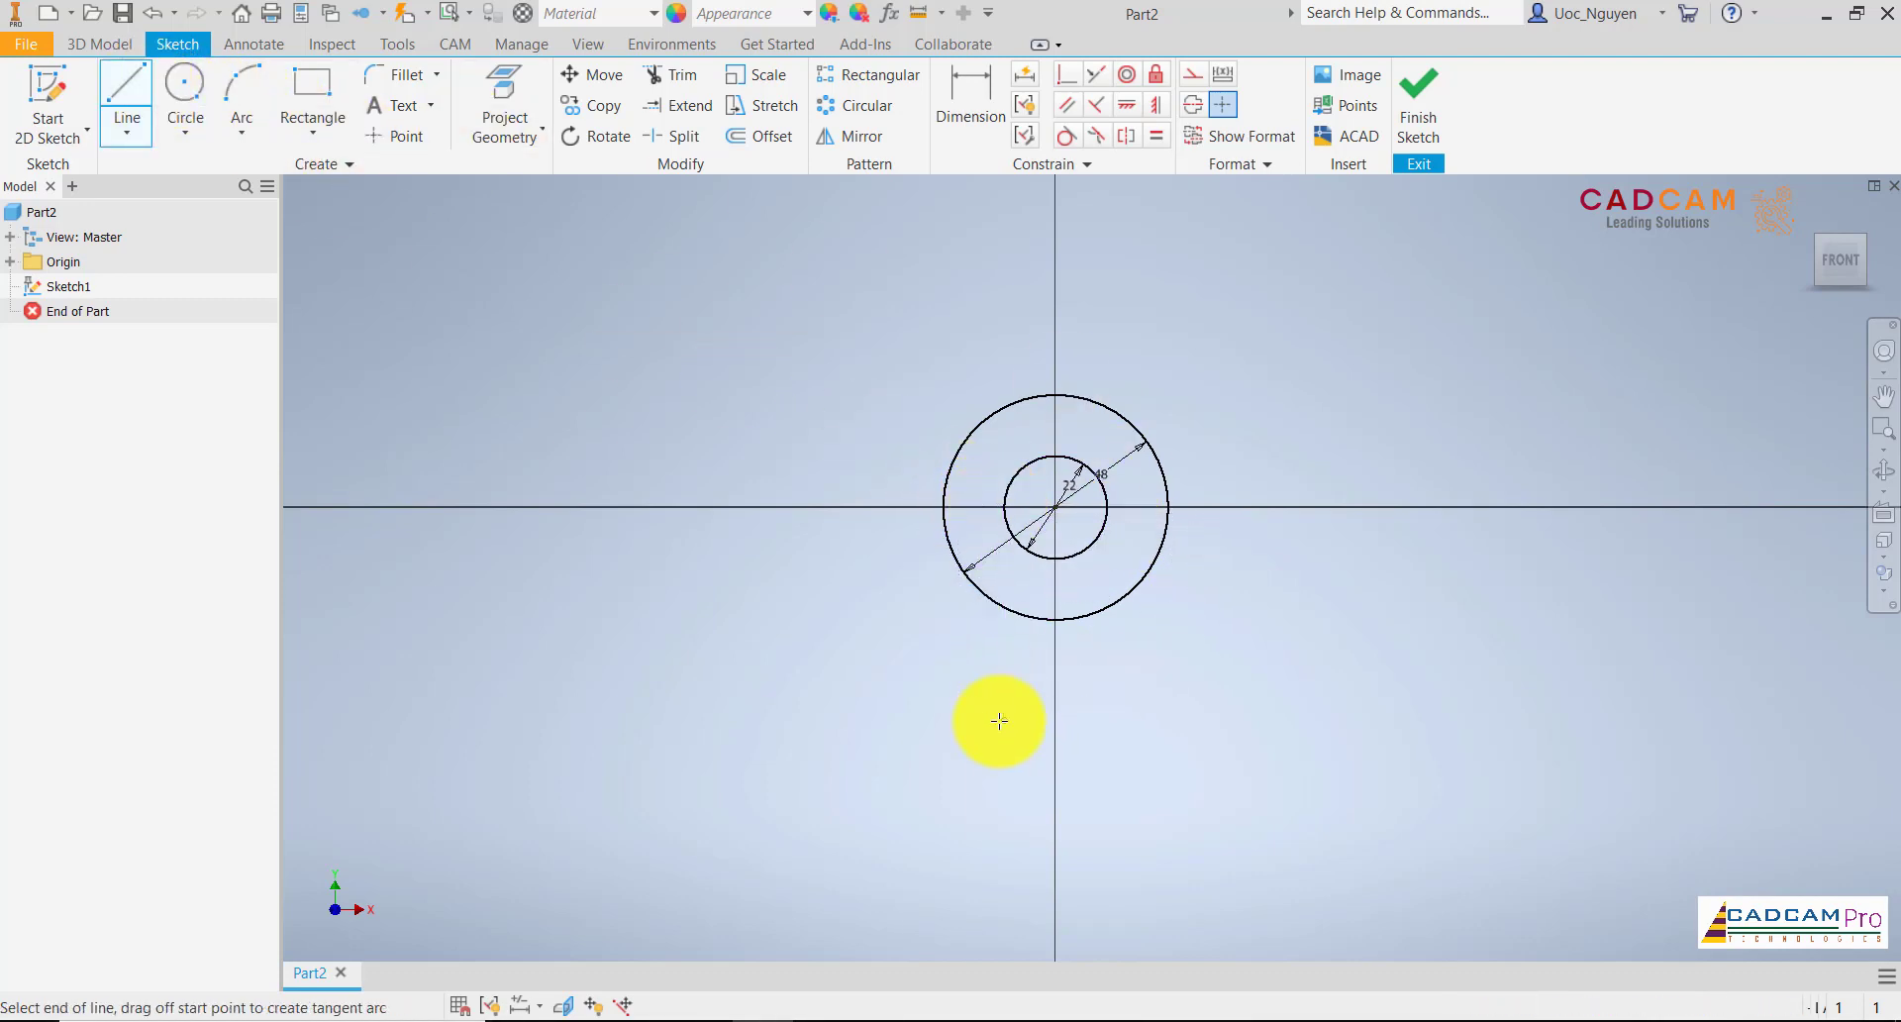
left_click(962, 722)
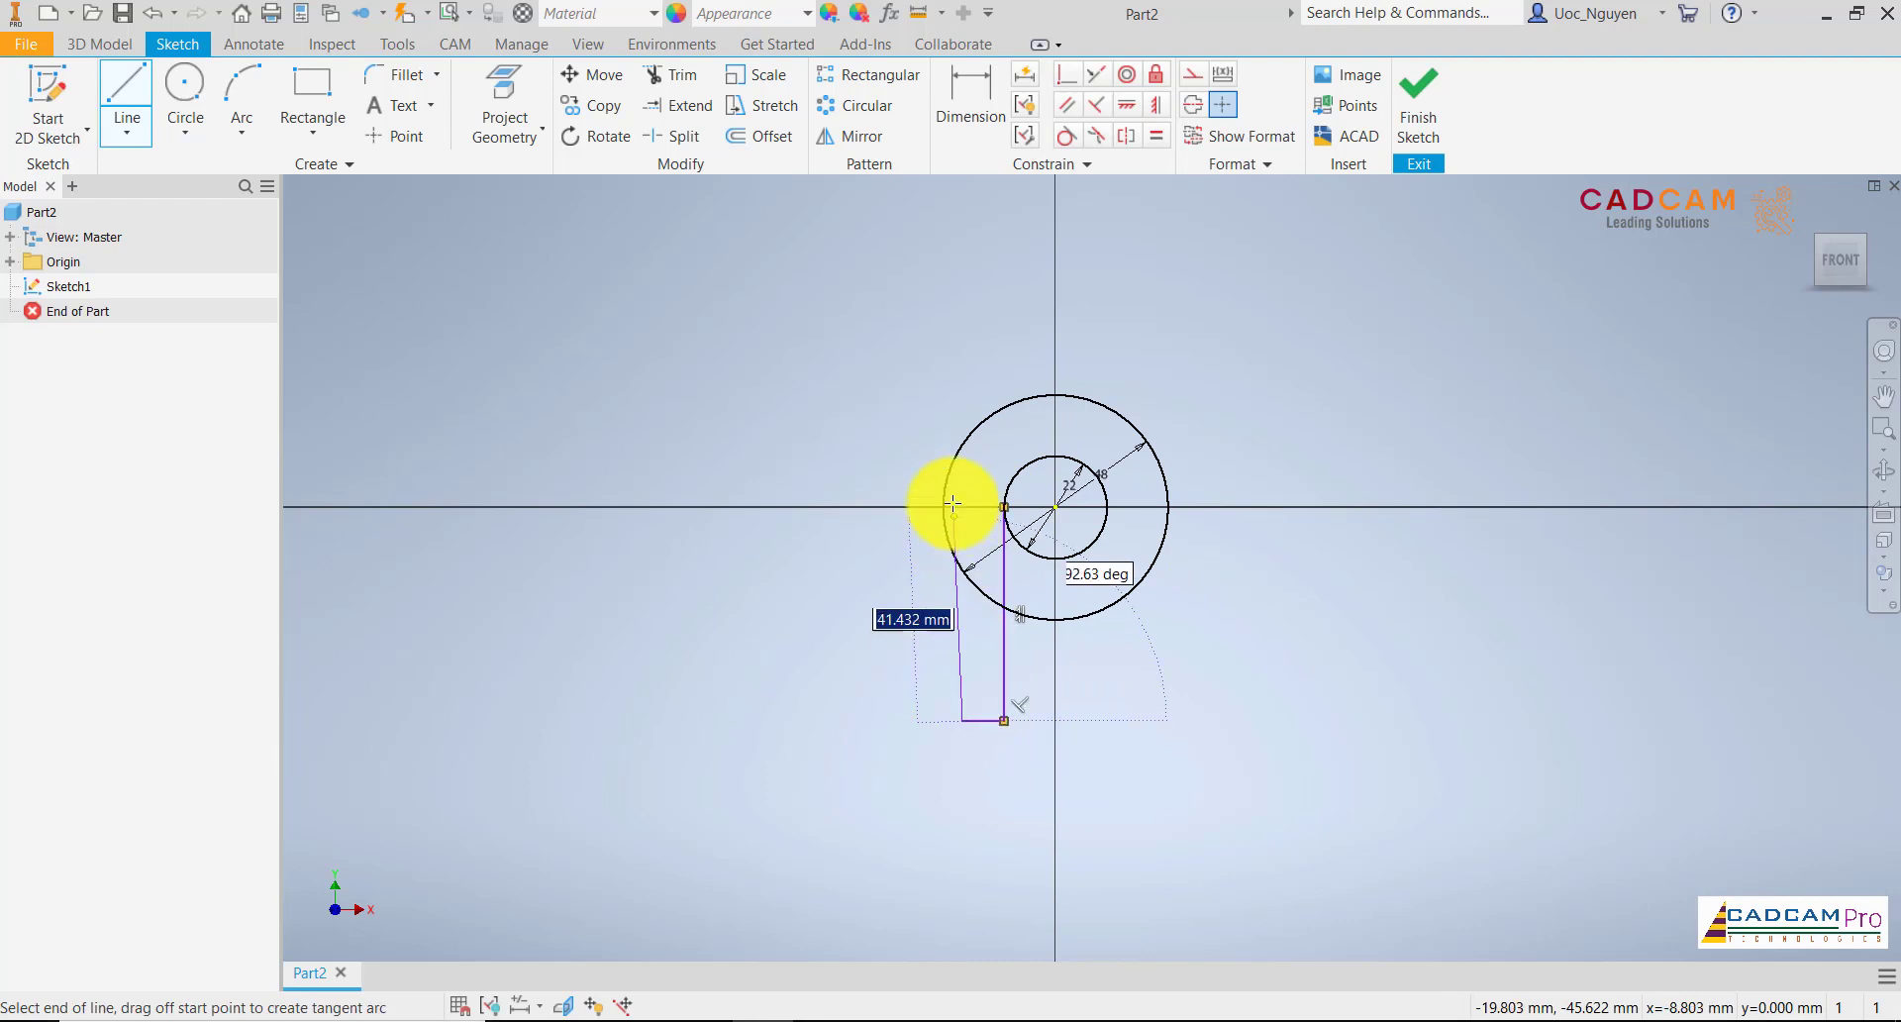
left_click(941, 521)
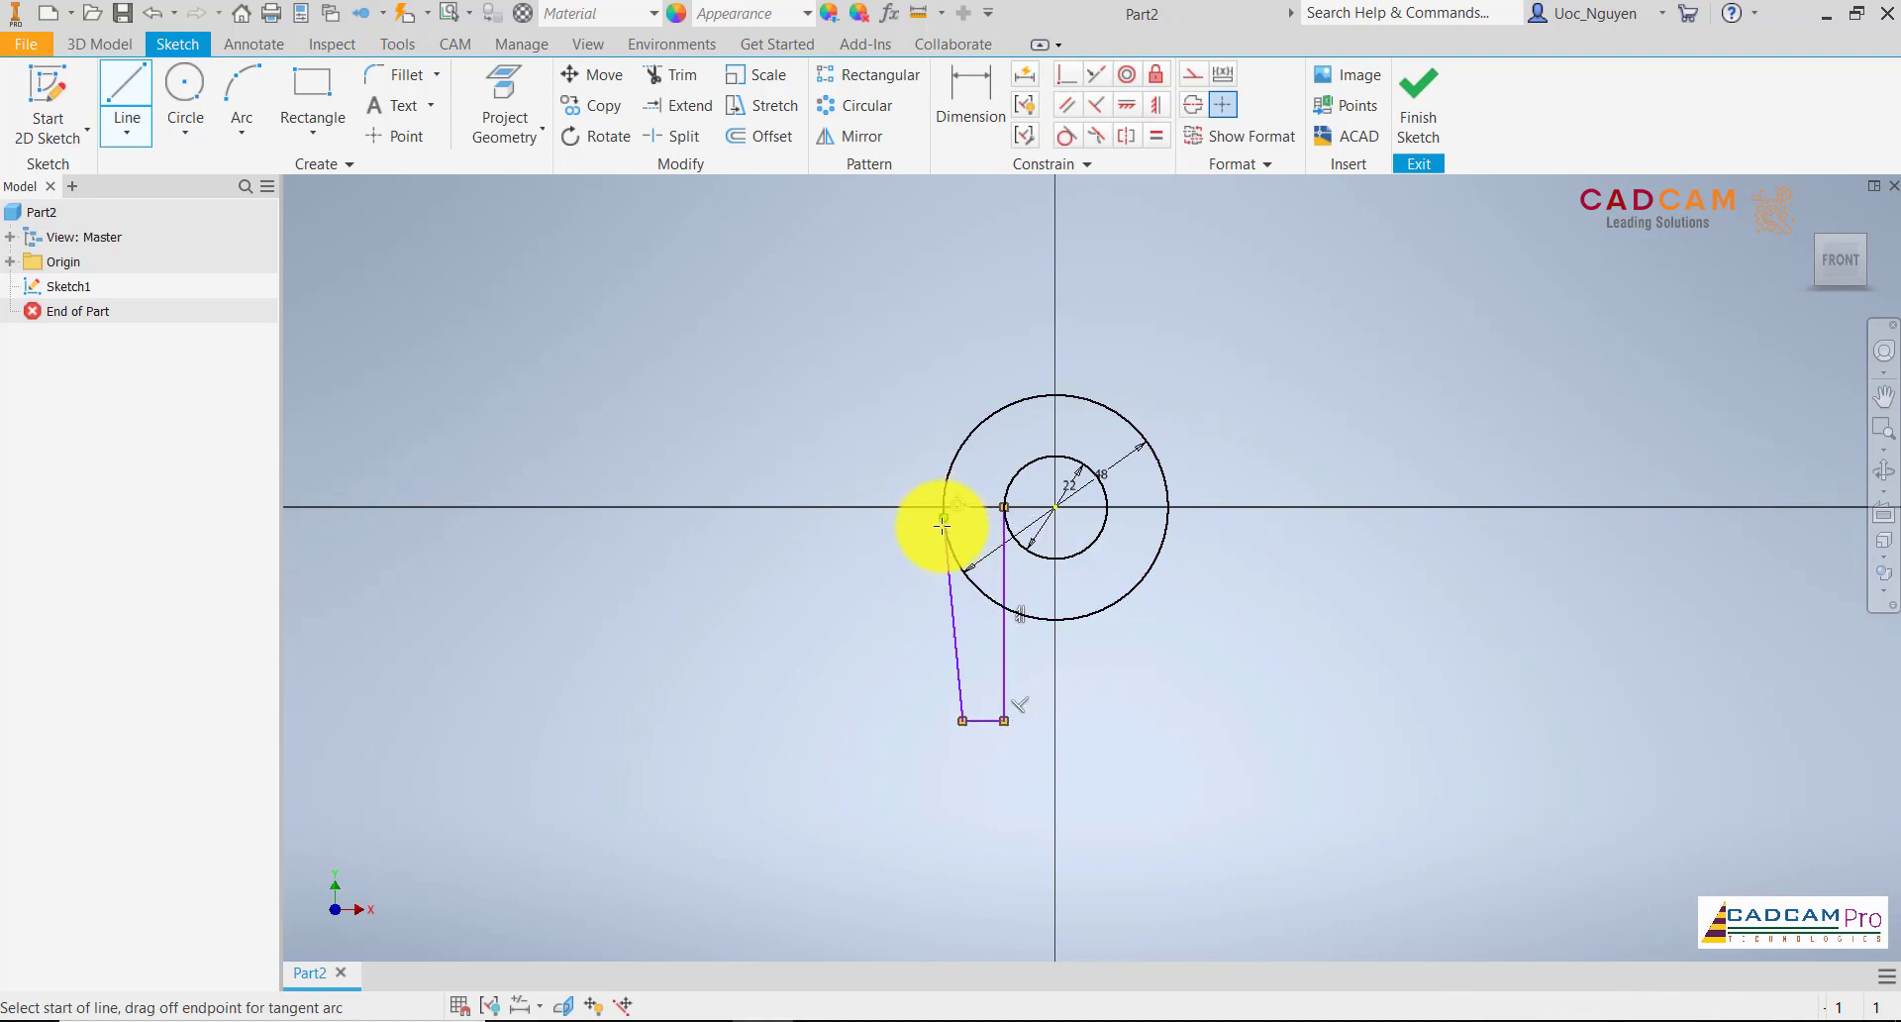
key("Escape")
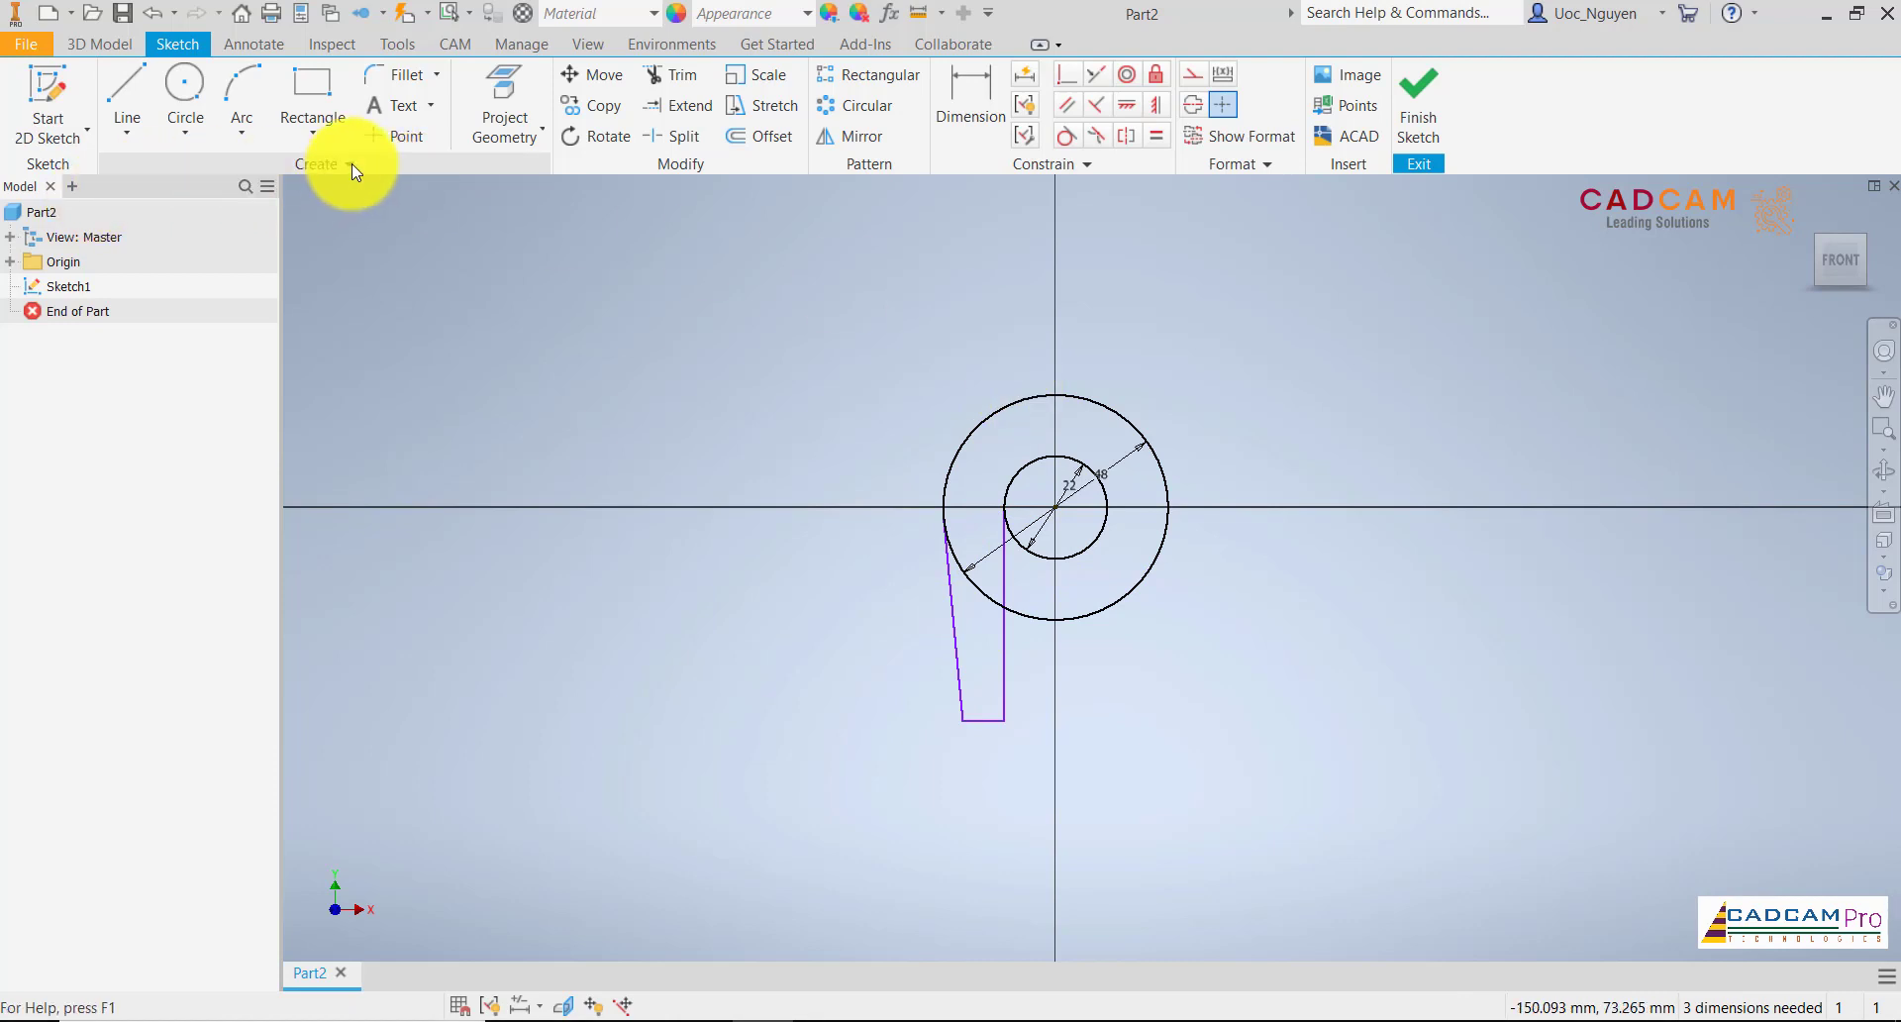
Project the YZ plane into the sketch as a vertical reference line through the circles' centre
left_click(500, 134)
left_click(531, 180)
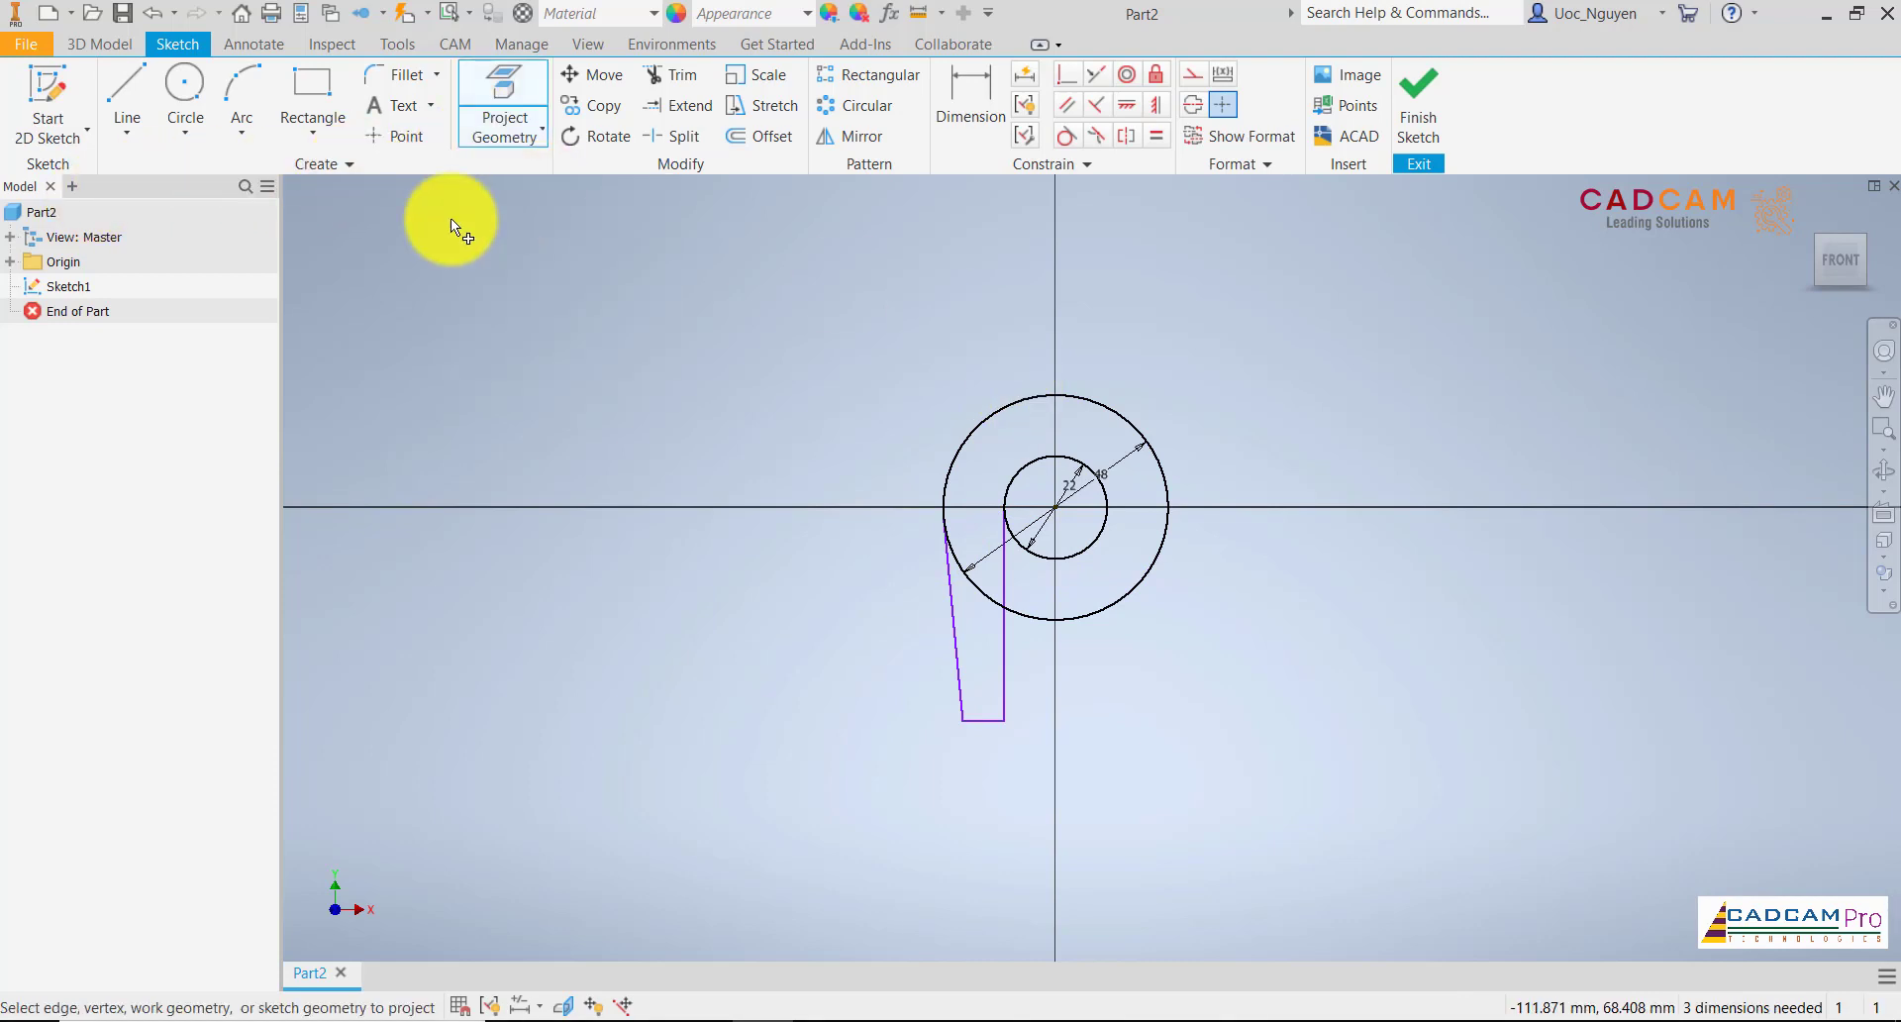
left_click(10, 263)
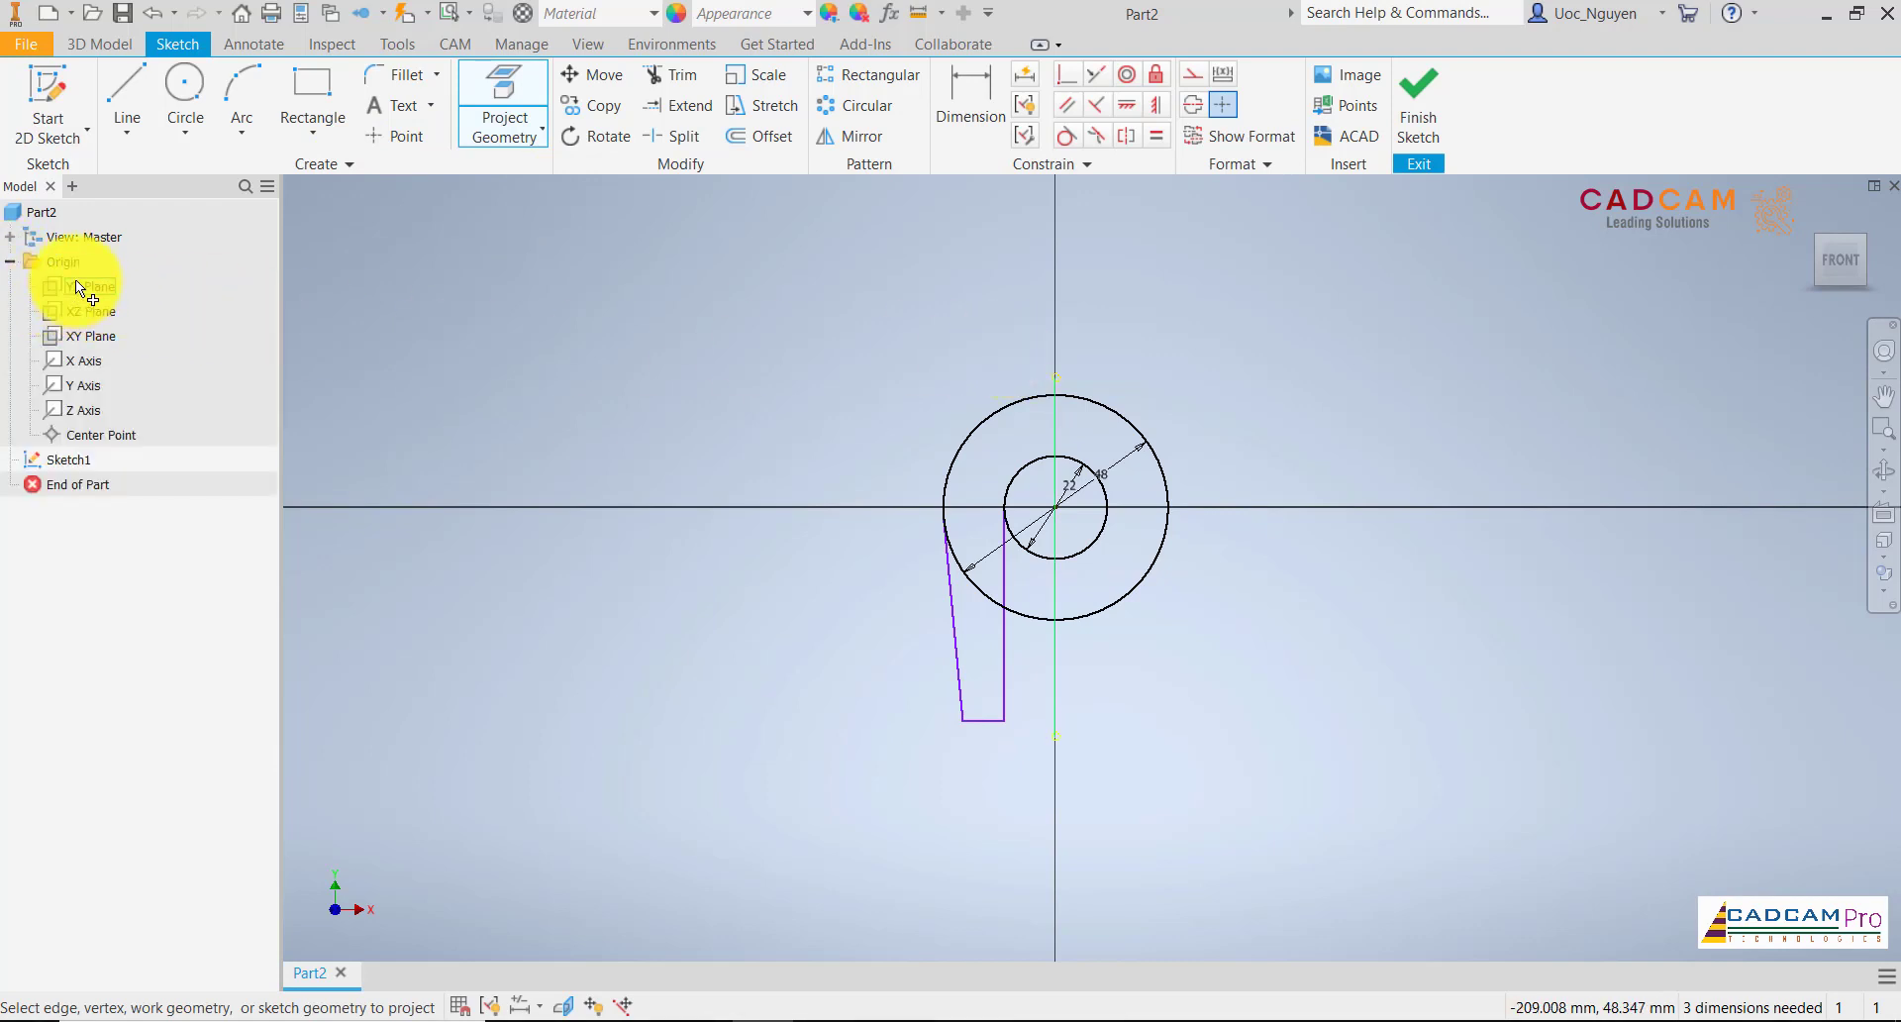
left_click(77, 285)
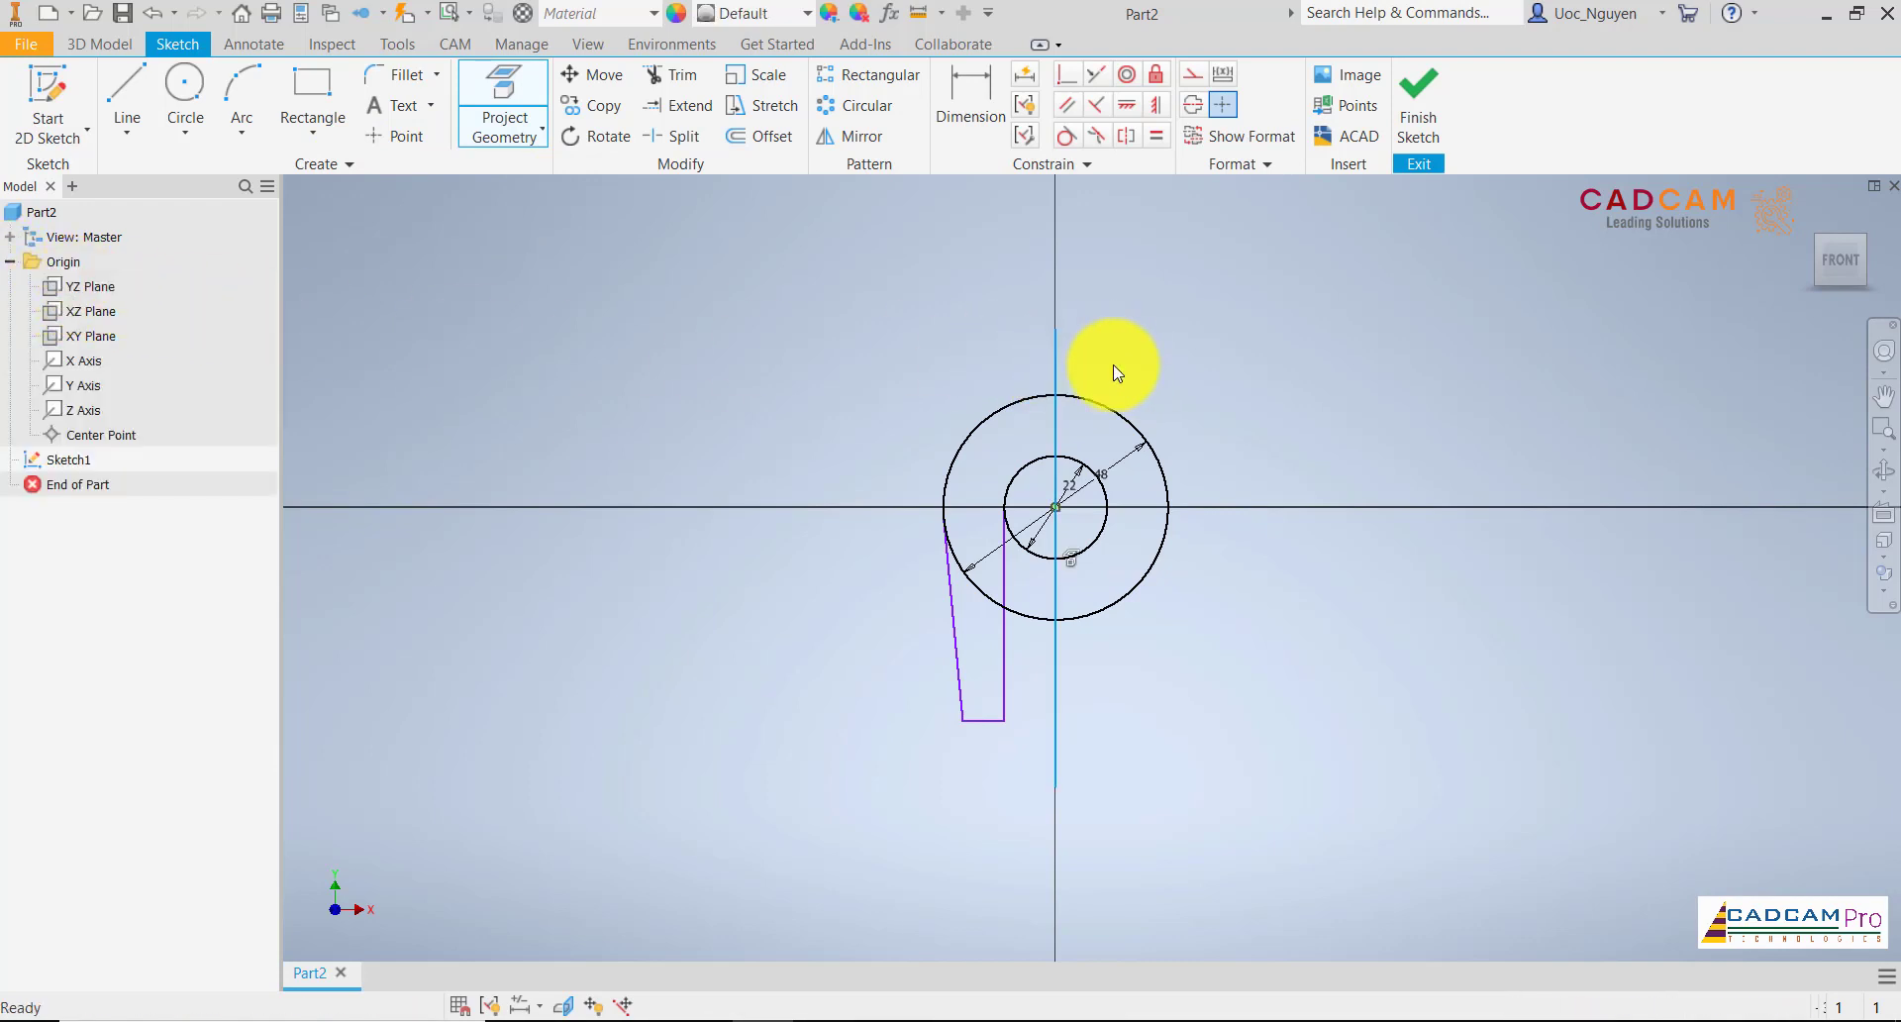
right_click(1202, 367)
left_click(1227, 359)
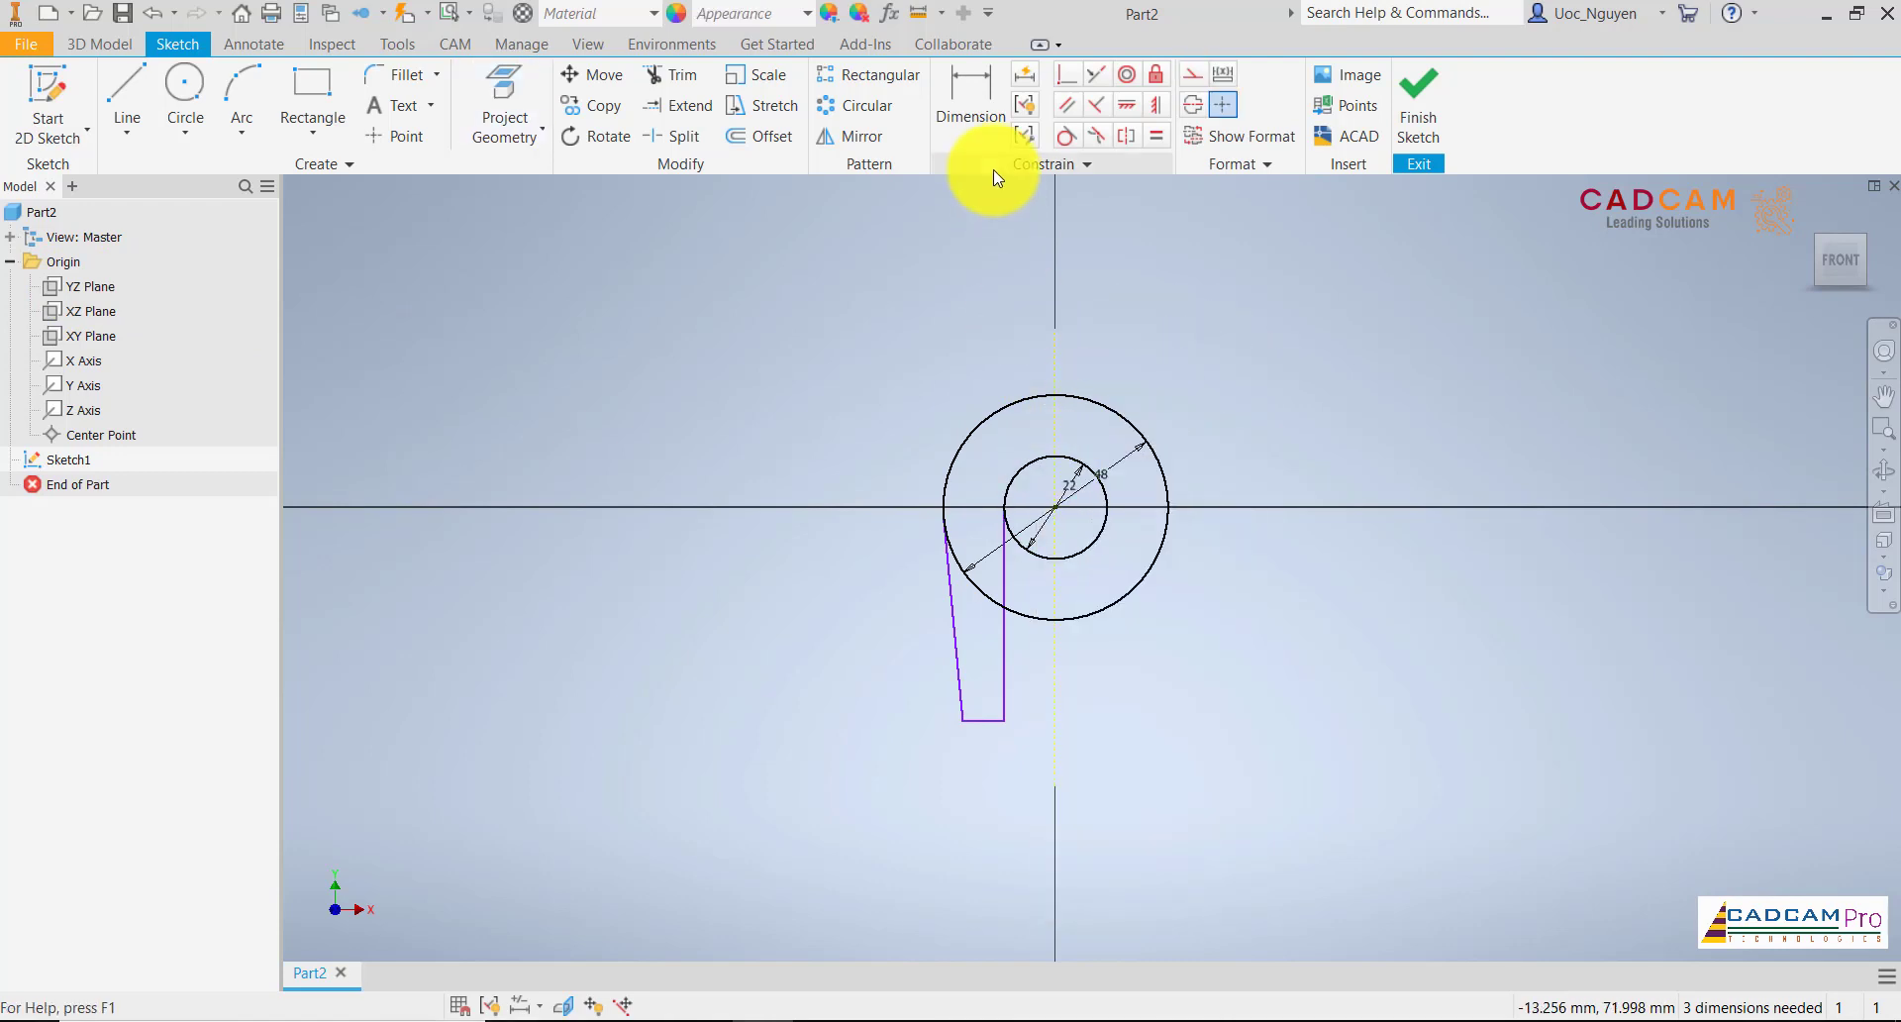
Dimension the leg's straight inner line to a vertical length of 40 mm
left_click(973, 101)
left_click(1004, 569)
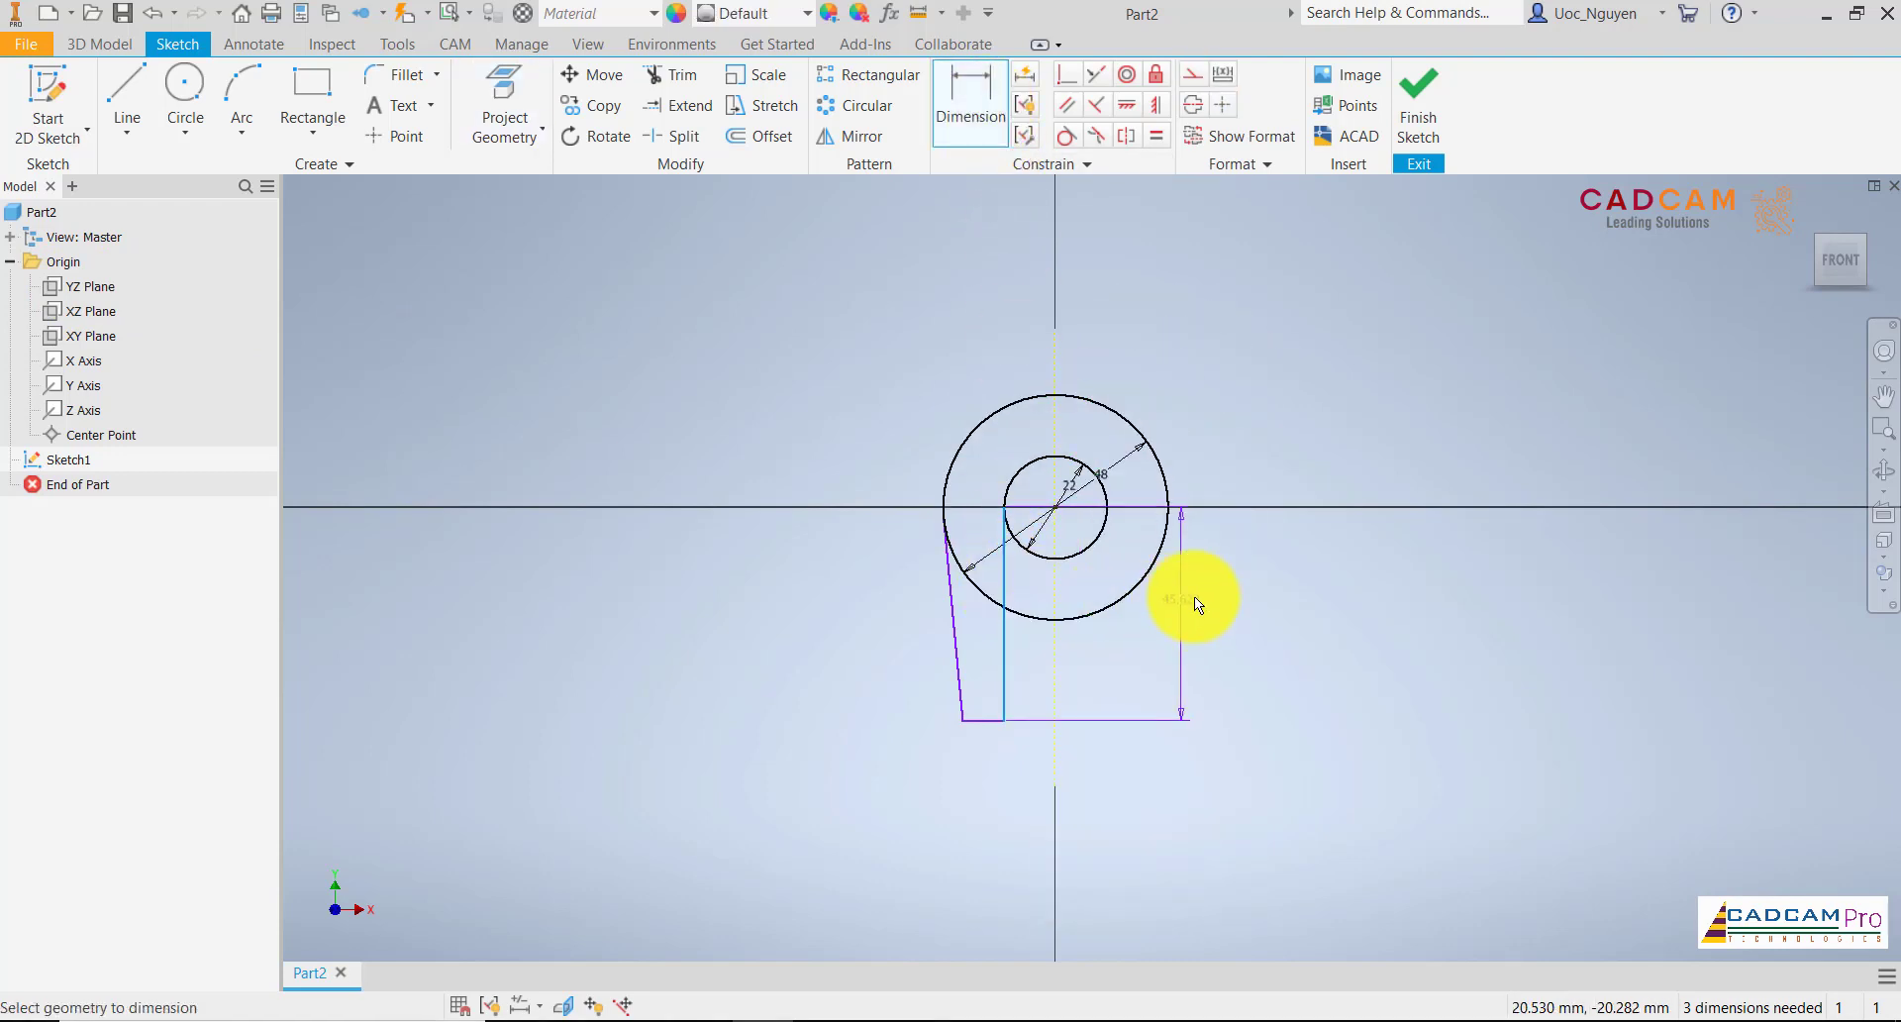
left_click(869, 614)
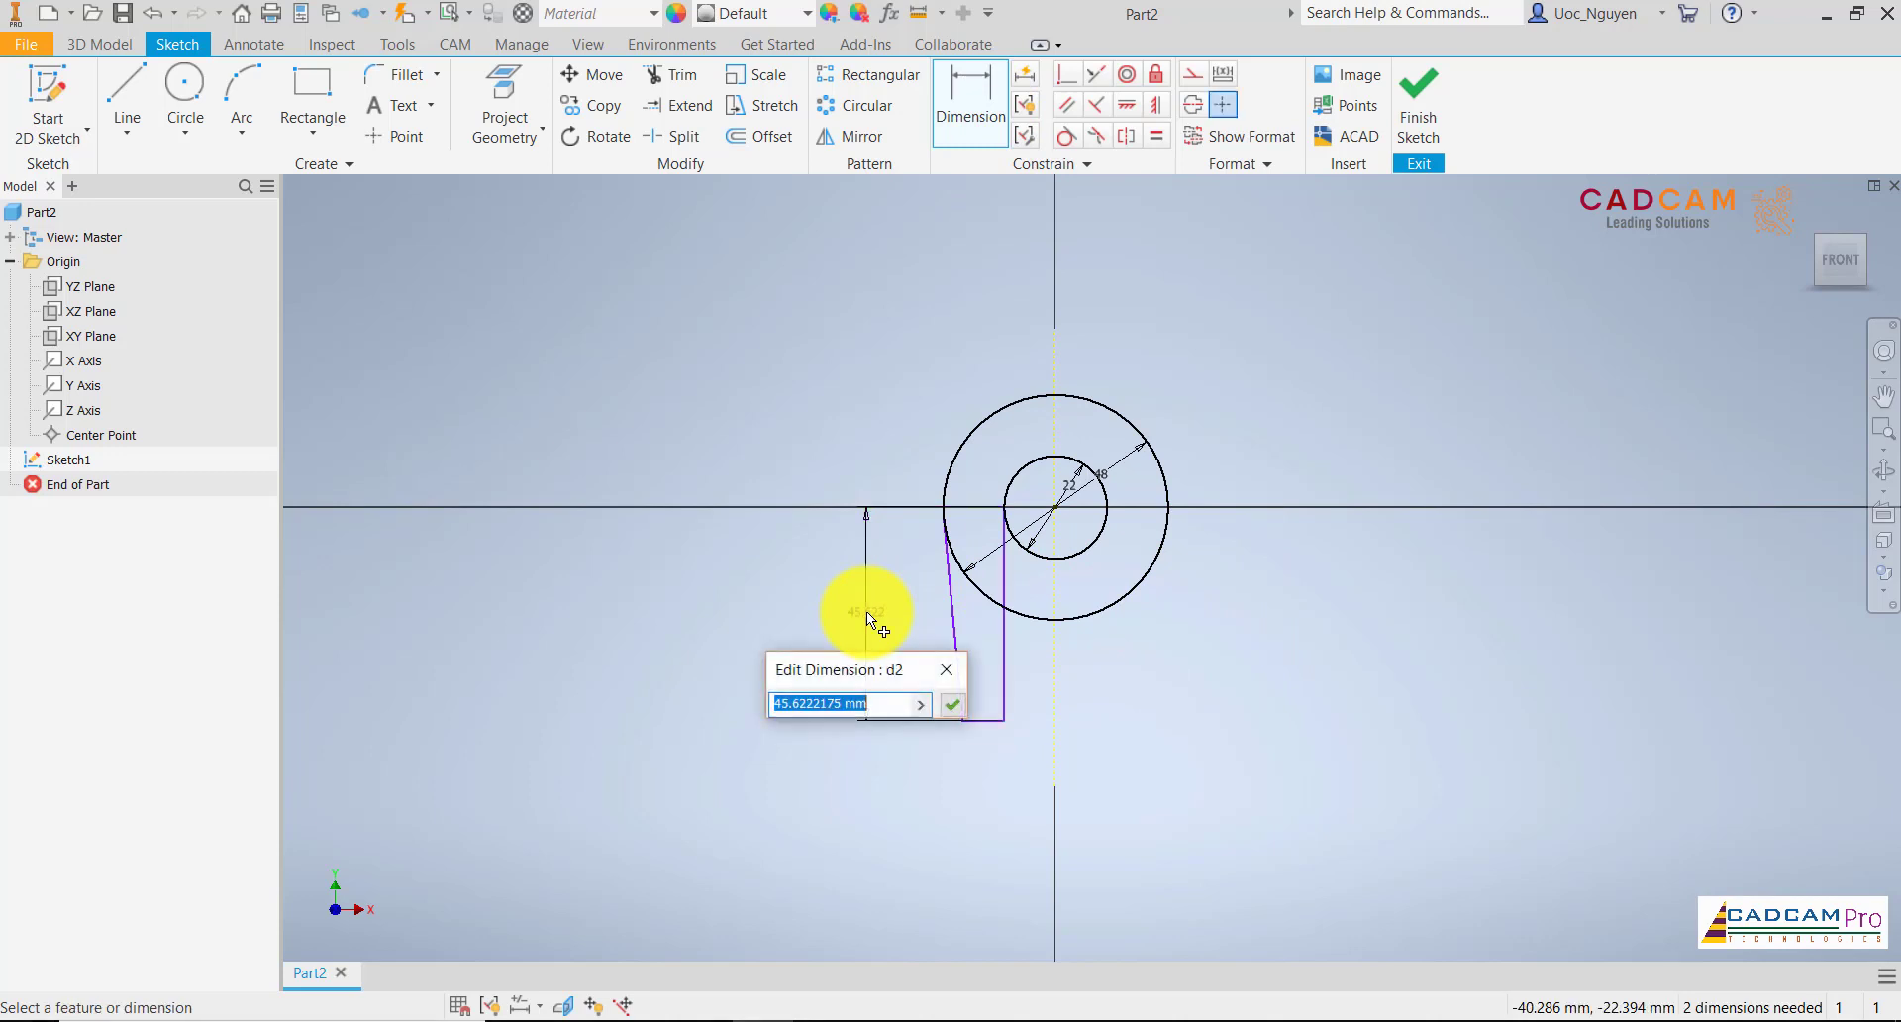
type("40")
key("Return")
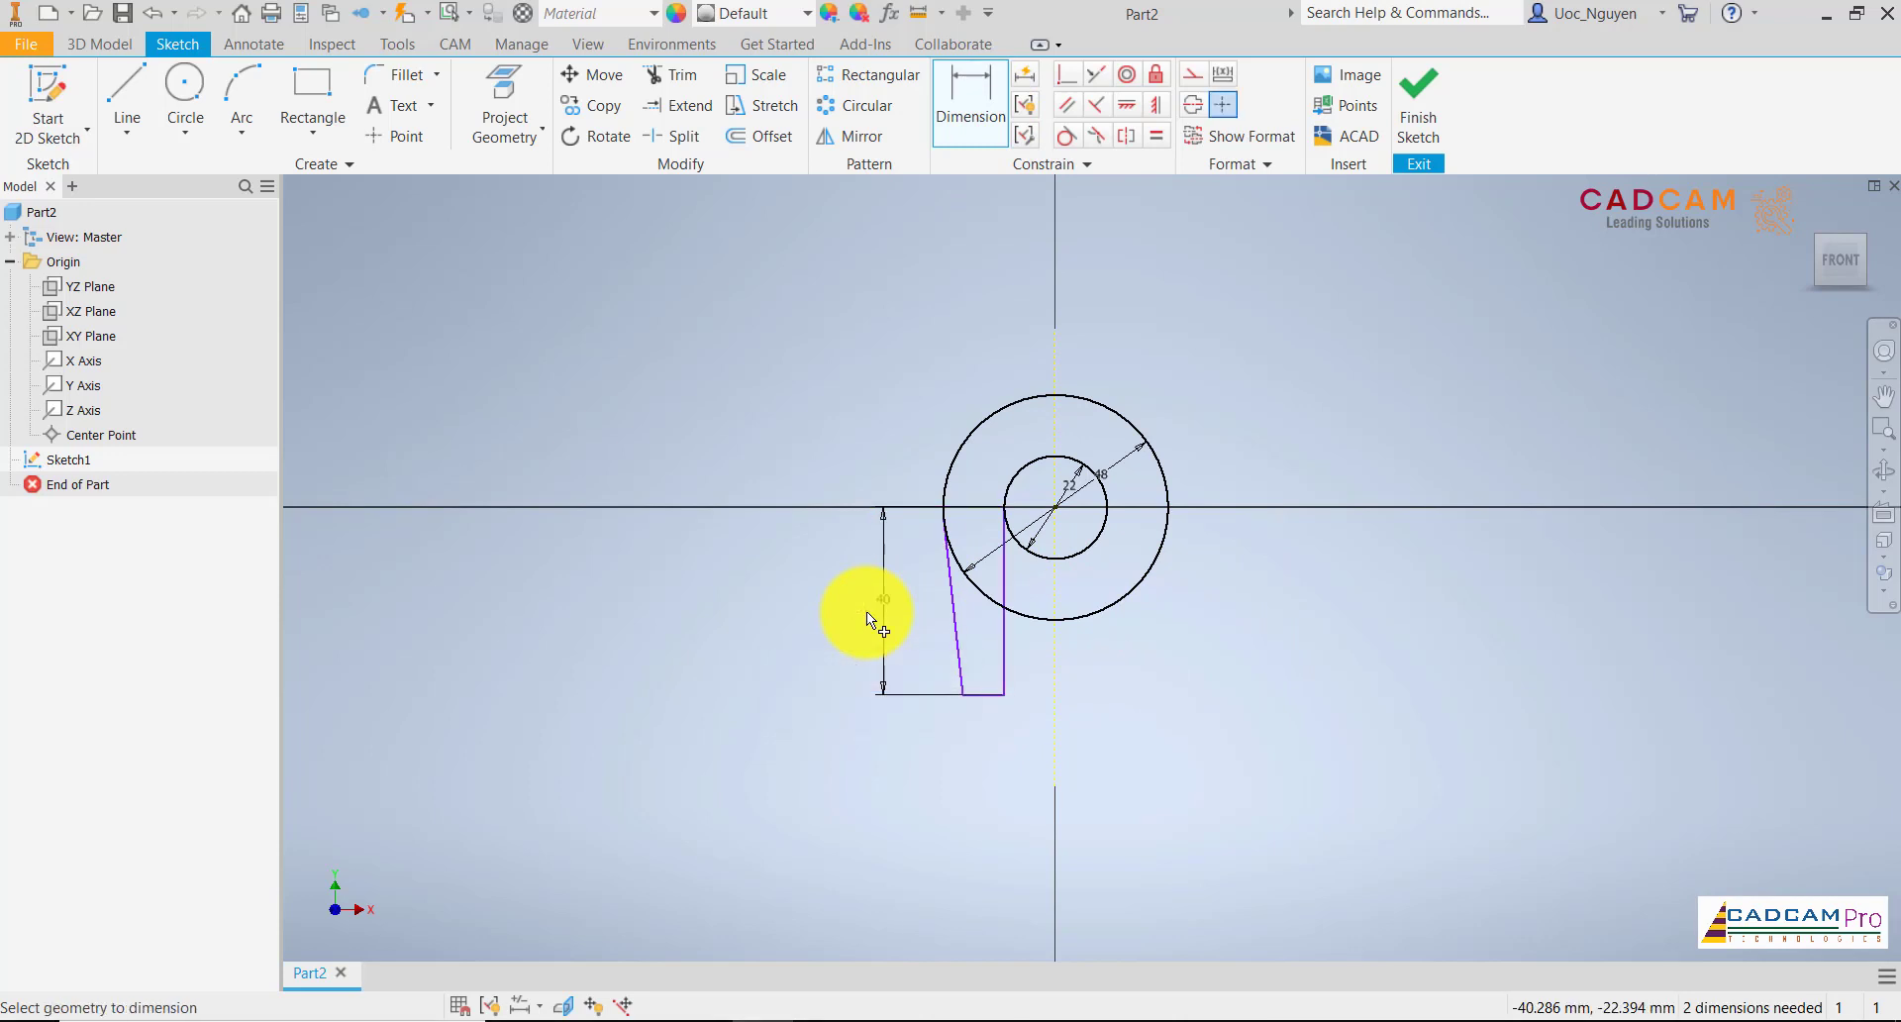
Dimension the angle between the leg's slanted outer line and vertical inner line as 7 degrees
left_click(951, 645)
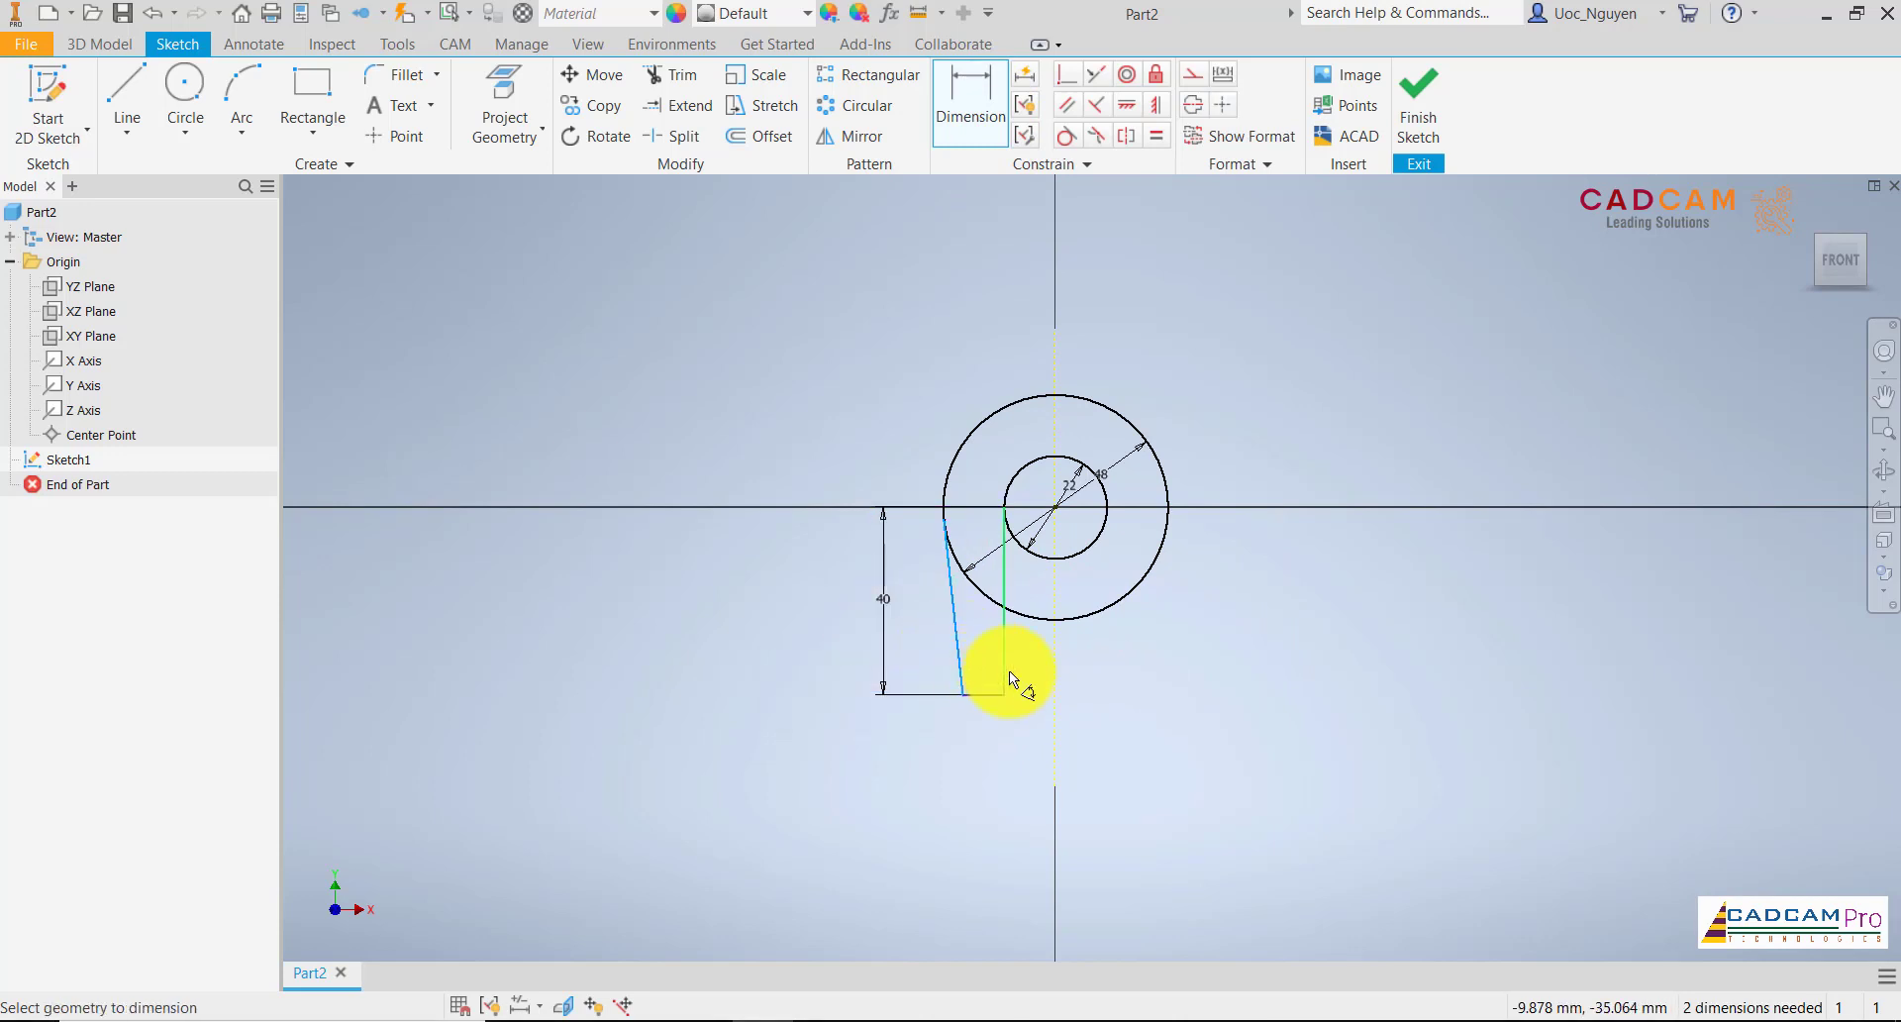
left_click(1008, 670)
left_click(988, 650)
type("7")
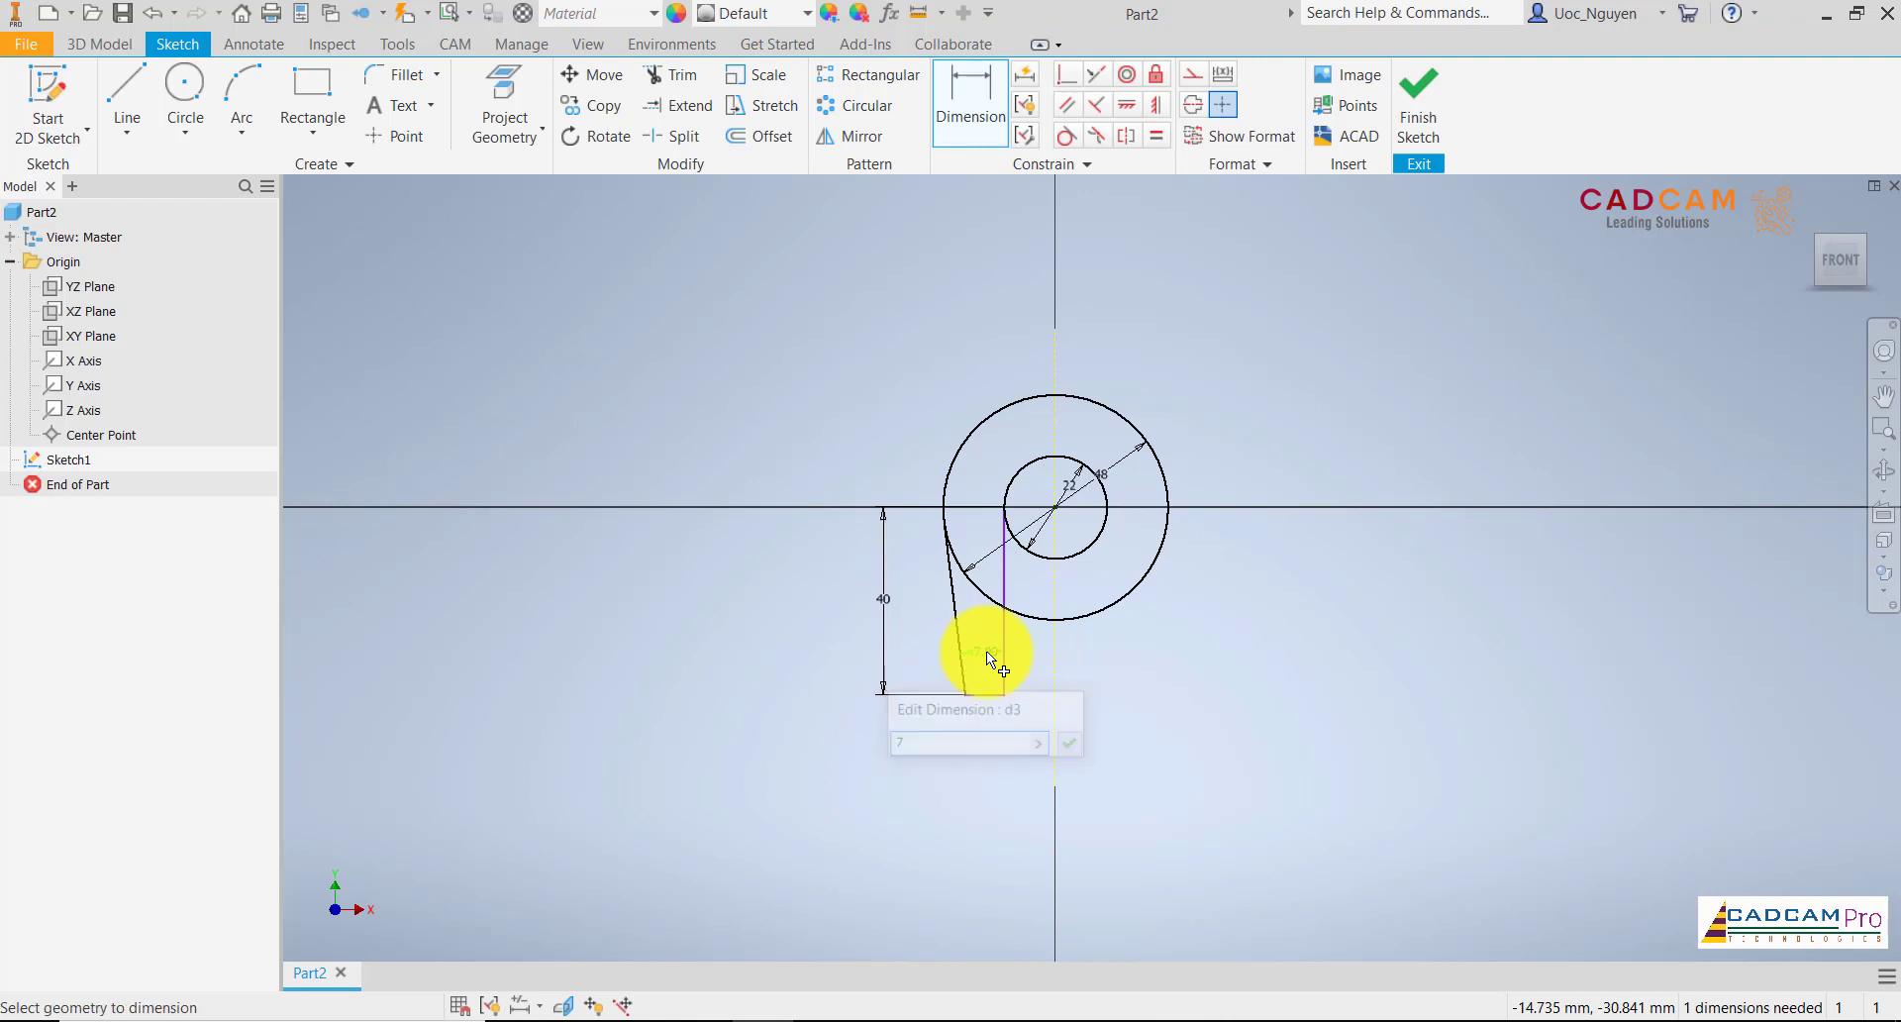
key("Return")
Make the leg's vertical inner line tangent to the 22 mm circle
left_click(1065, 136)
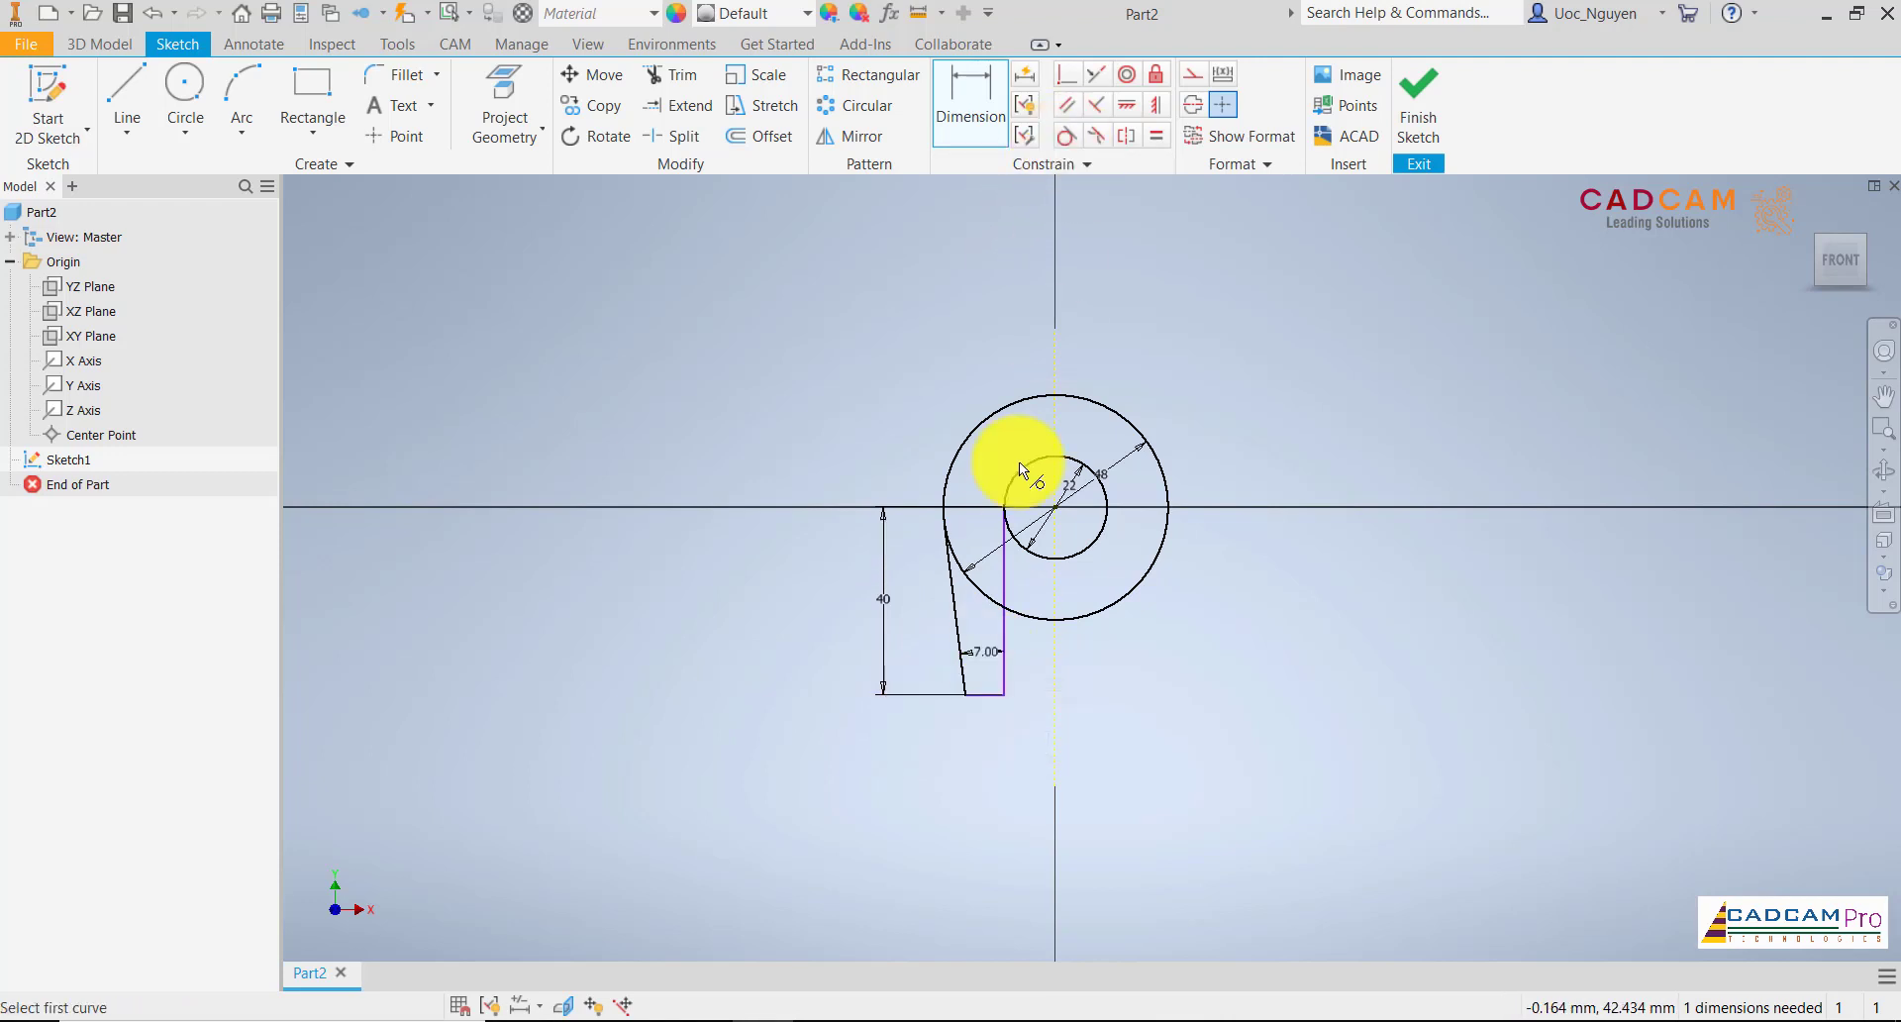
left_click(1001, 564)
left_click(1020, 555)
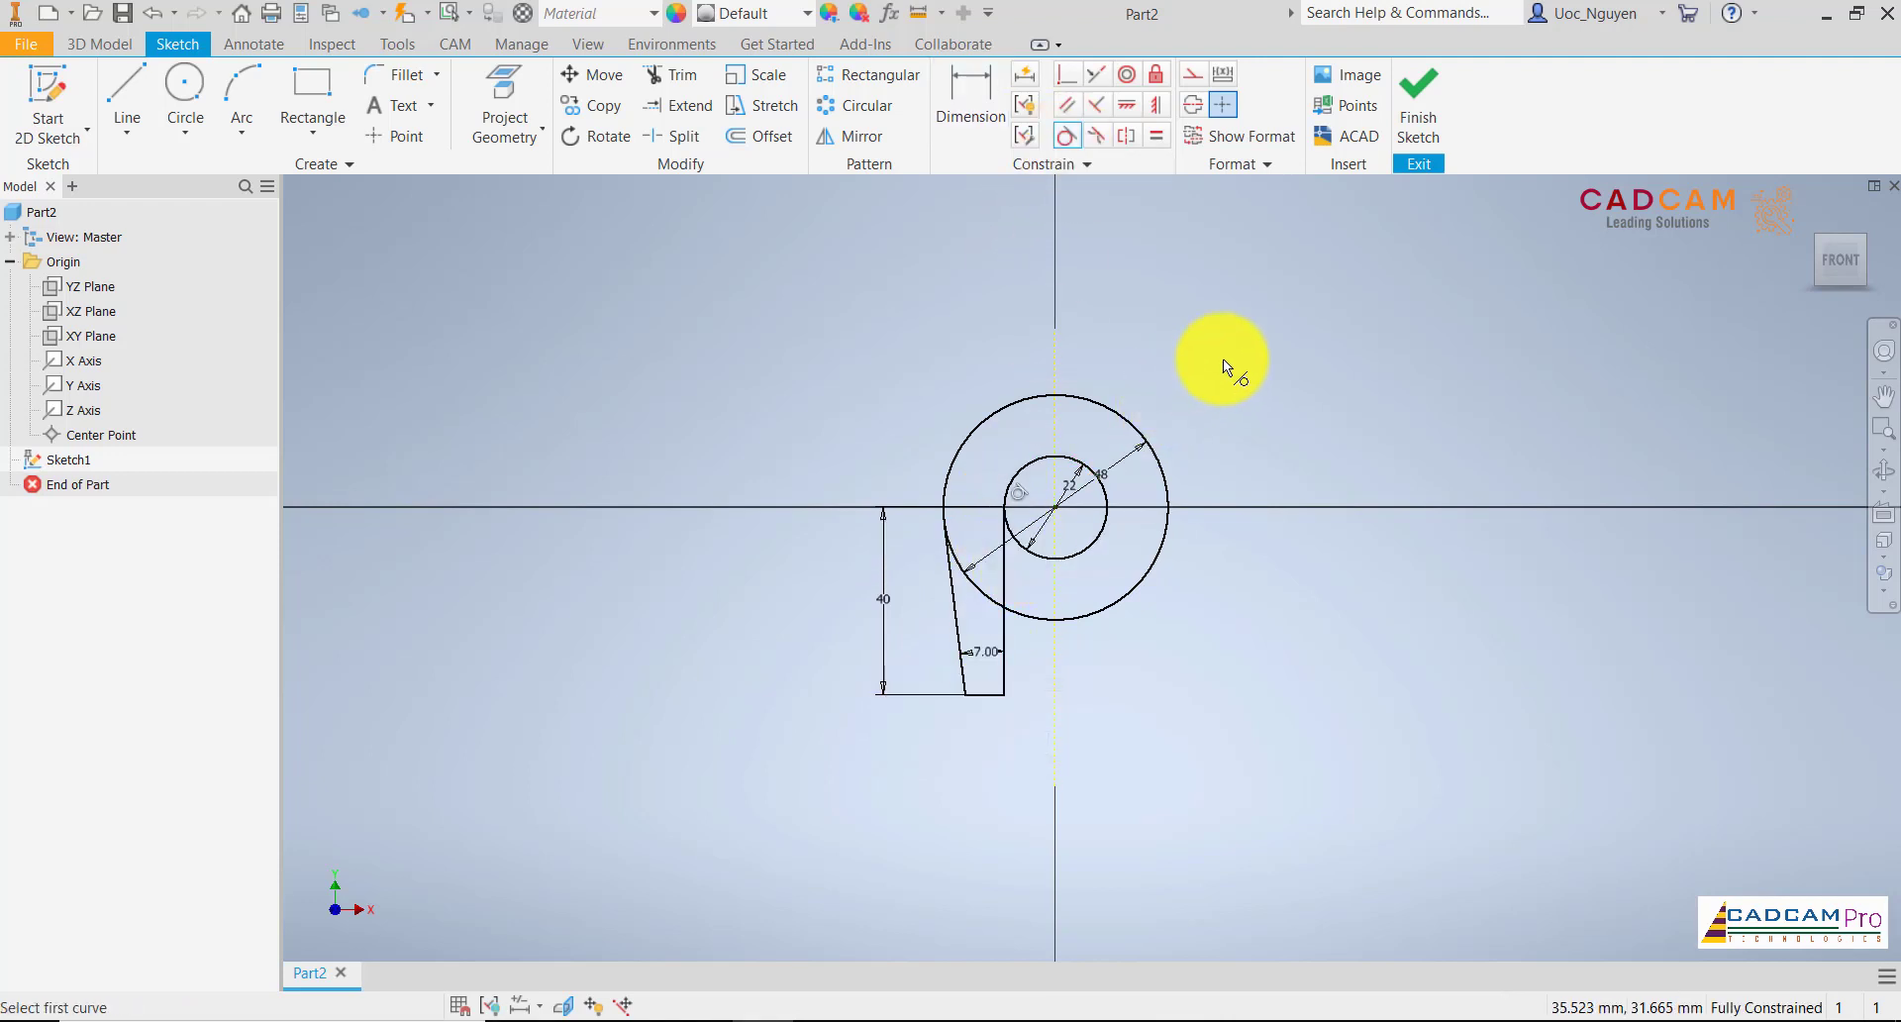
key("Escape")
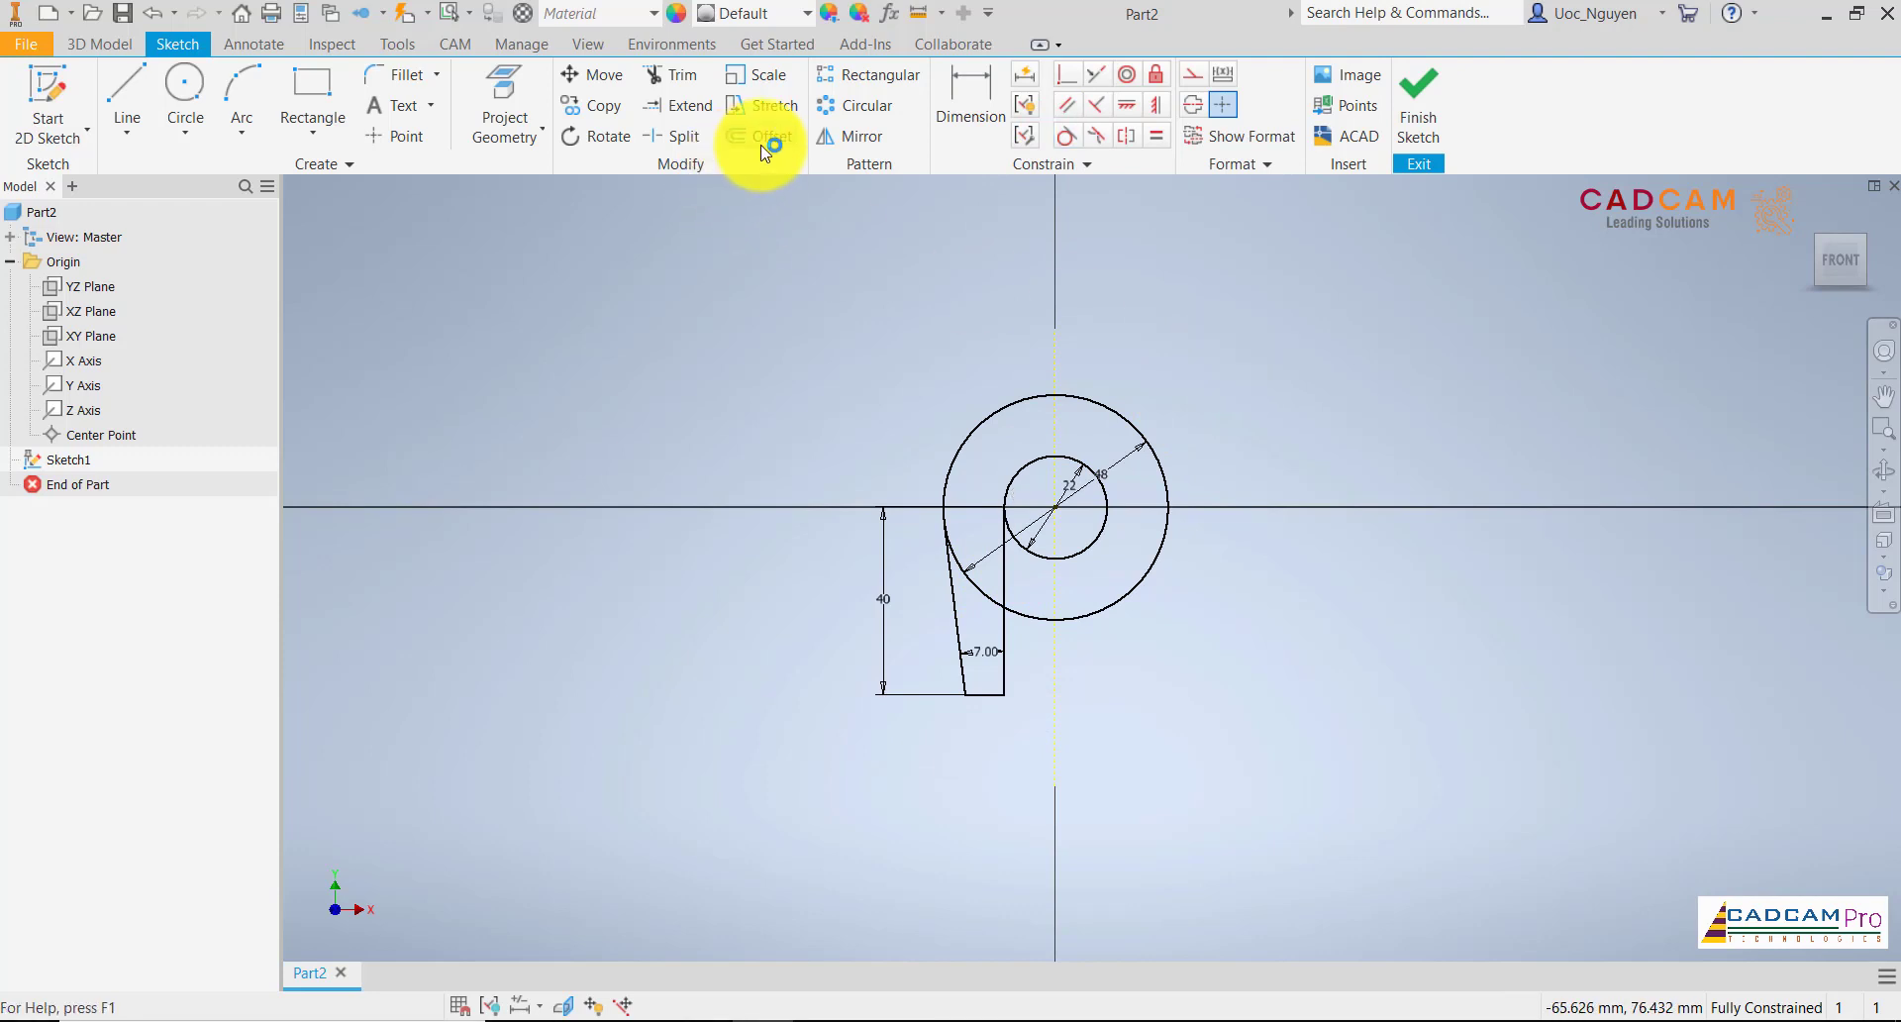
Mirror the leg's three lines about the projected vertical centre line
left_click(831, 137)
left_click(1003, 572)
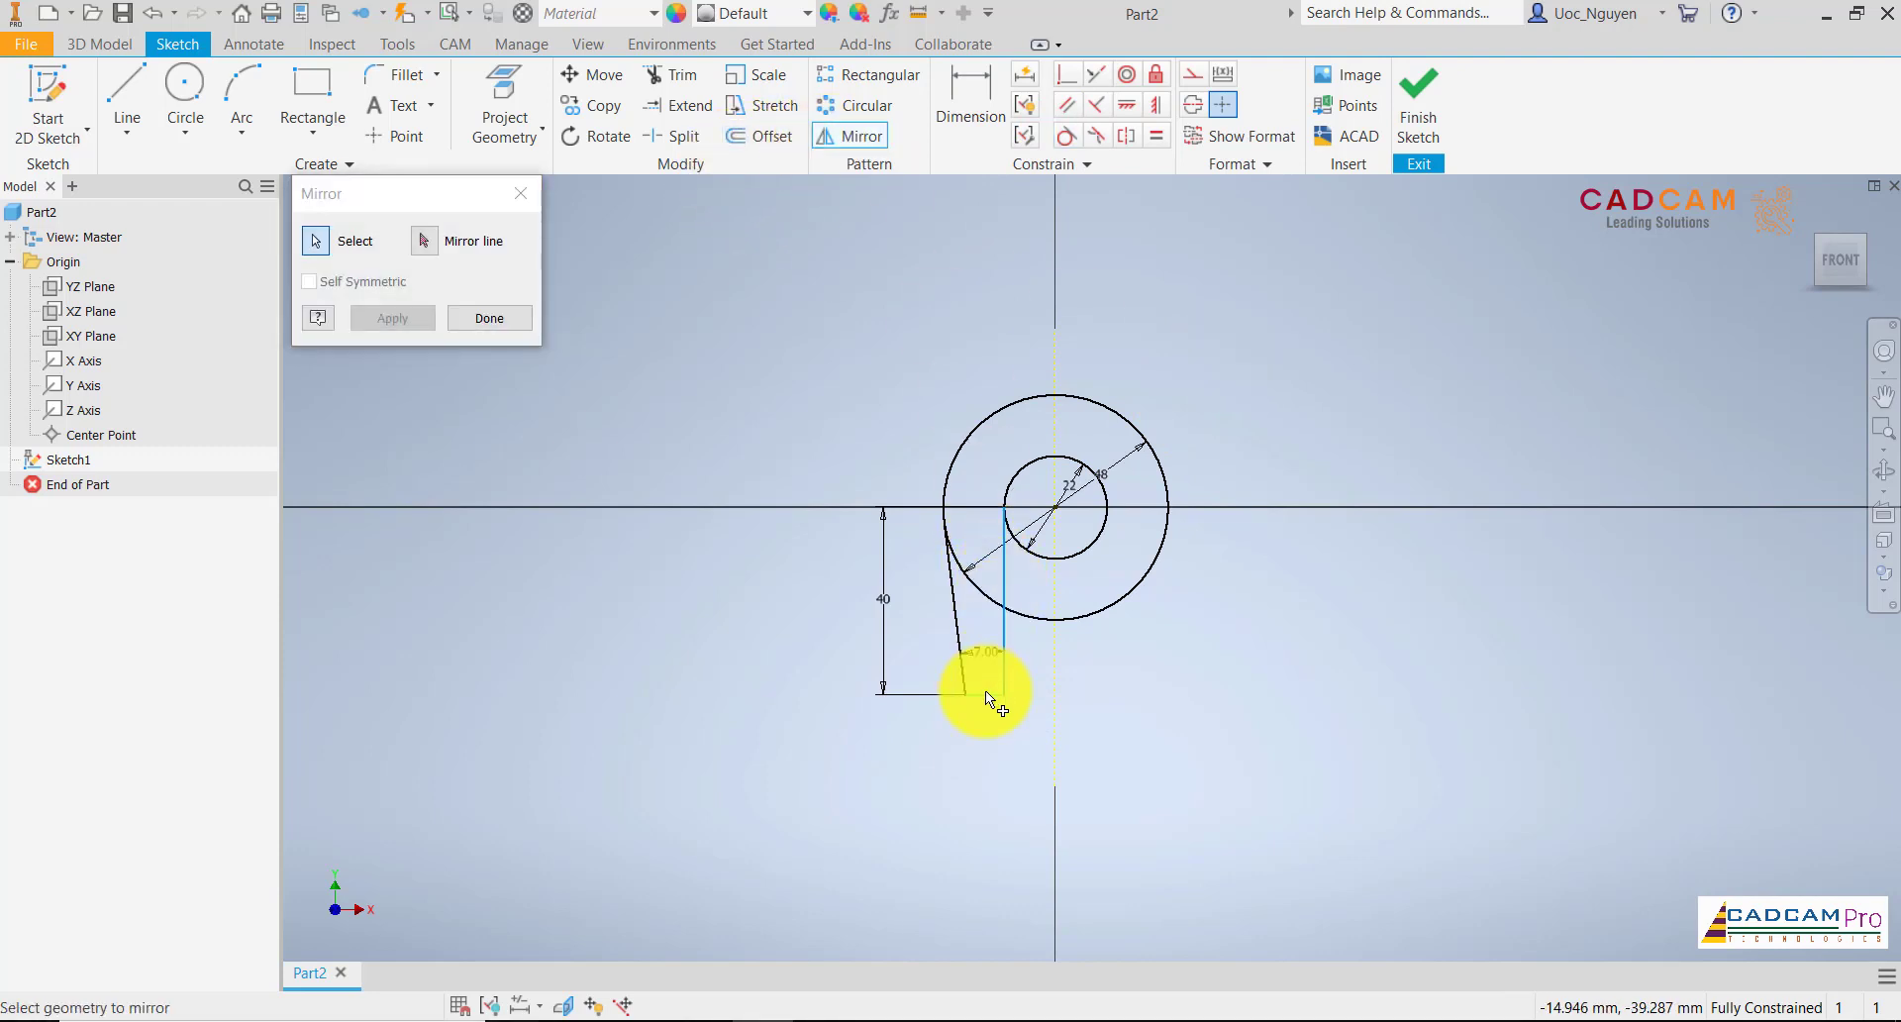
left_click(984, 693)
left_click(952, 619)
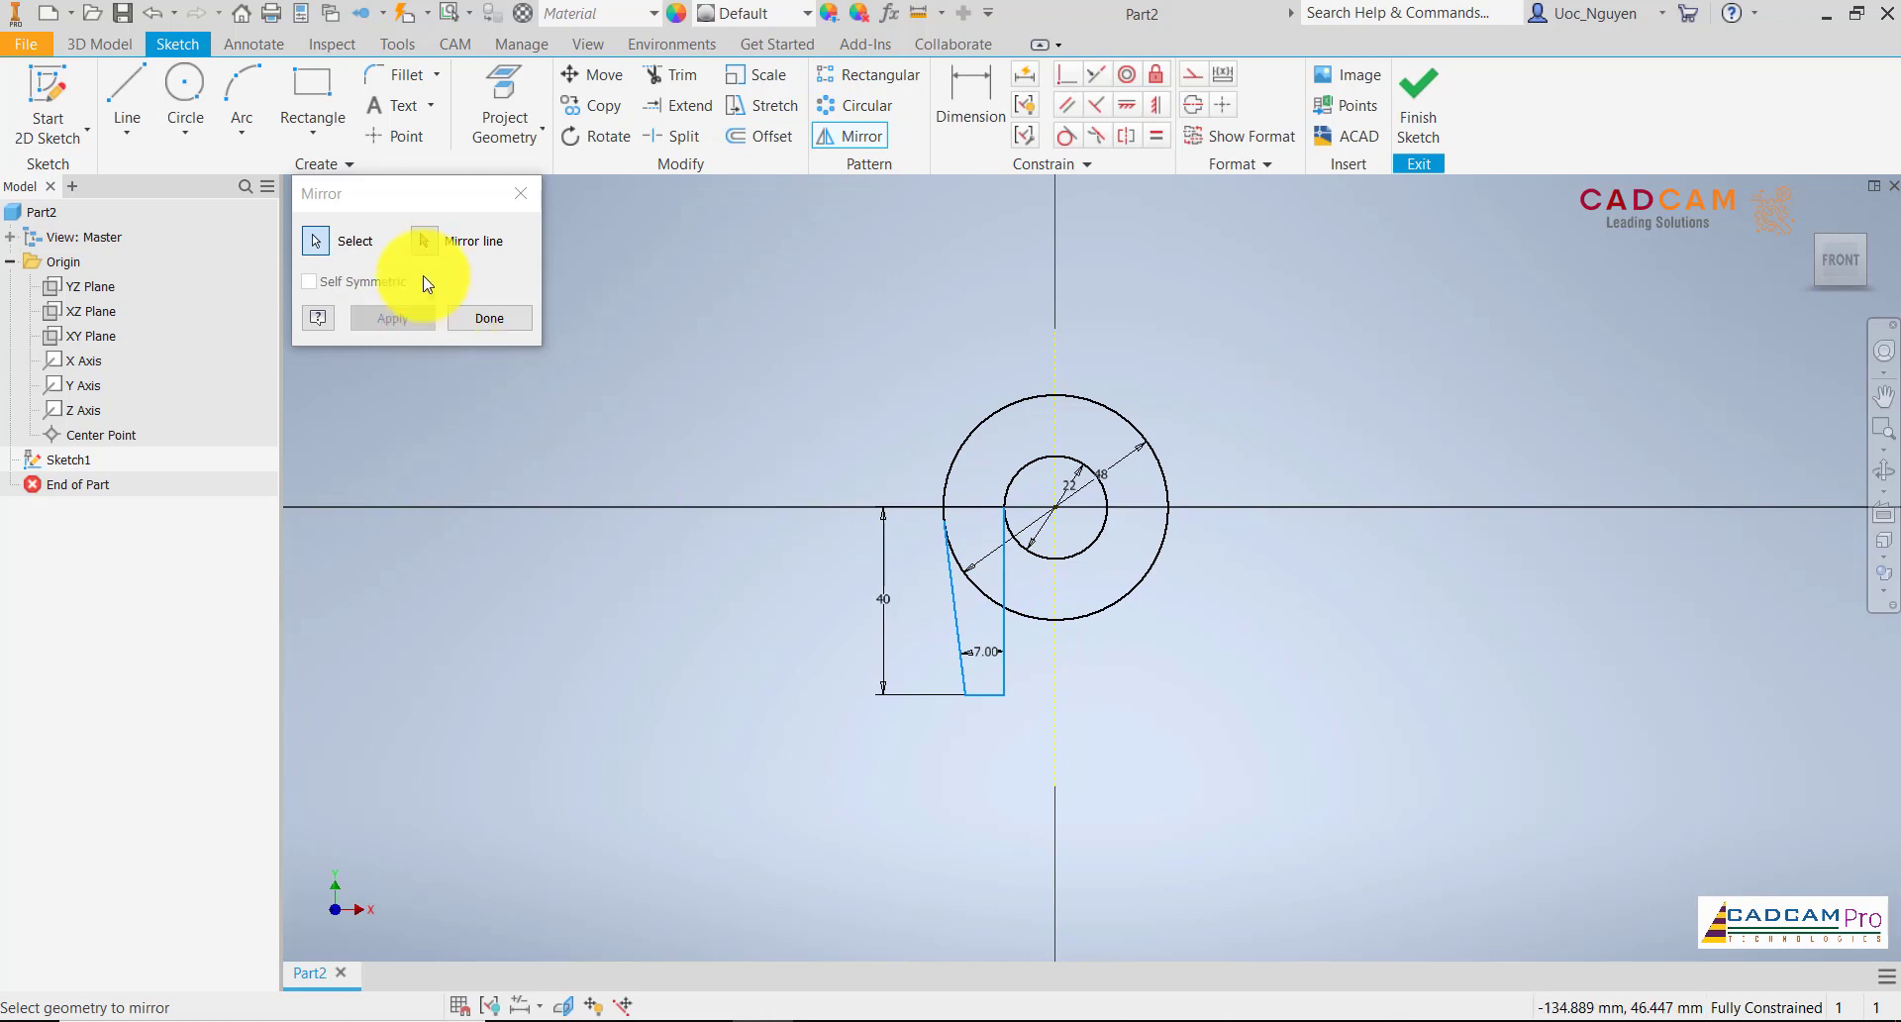
left_click(424, 241)
left_click(1056, 596)
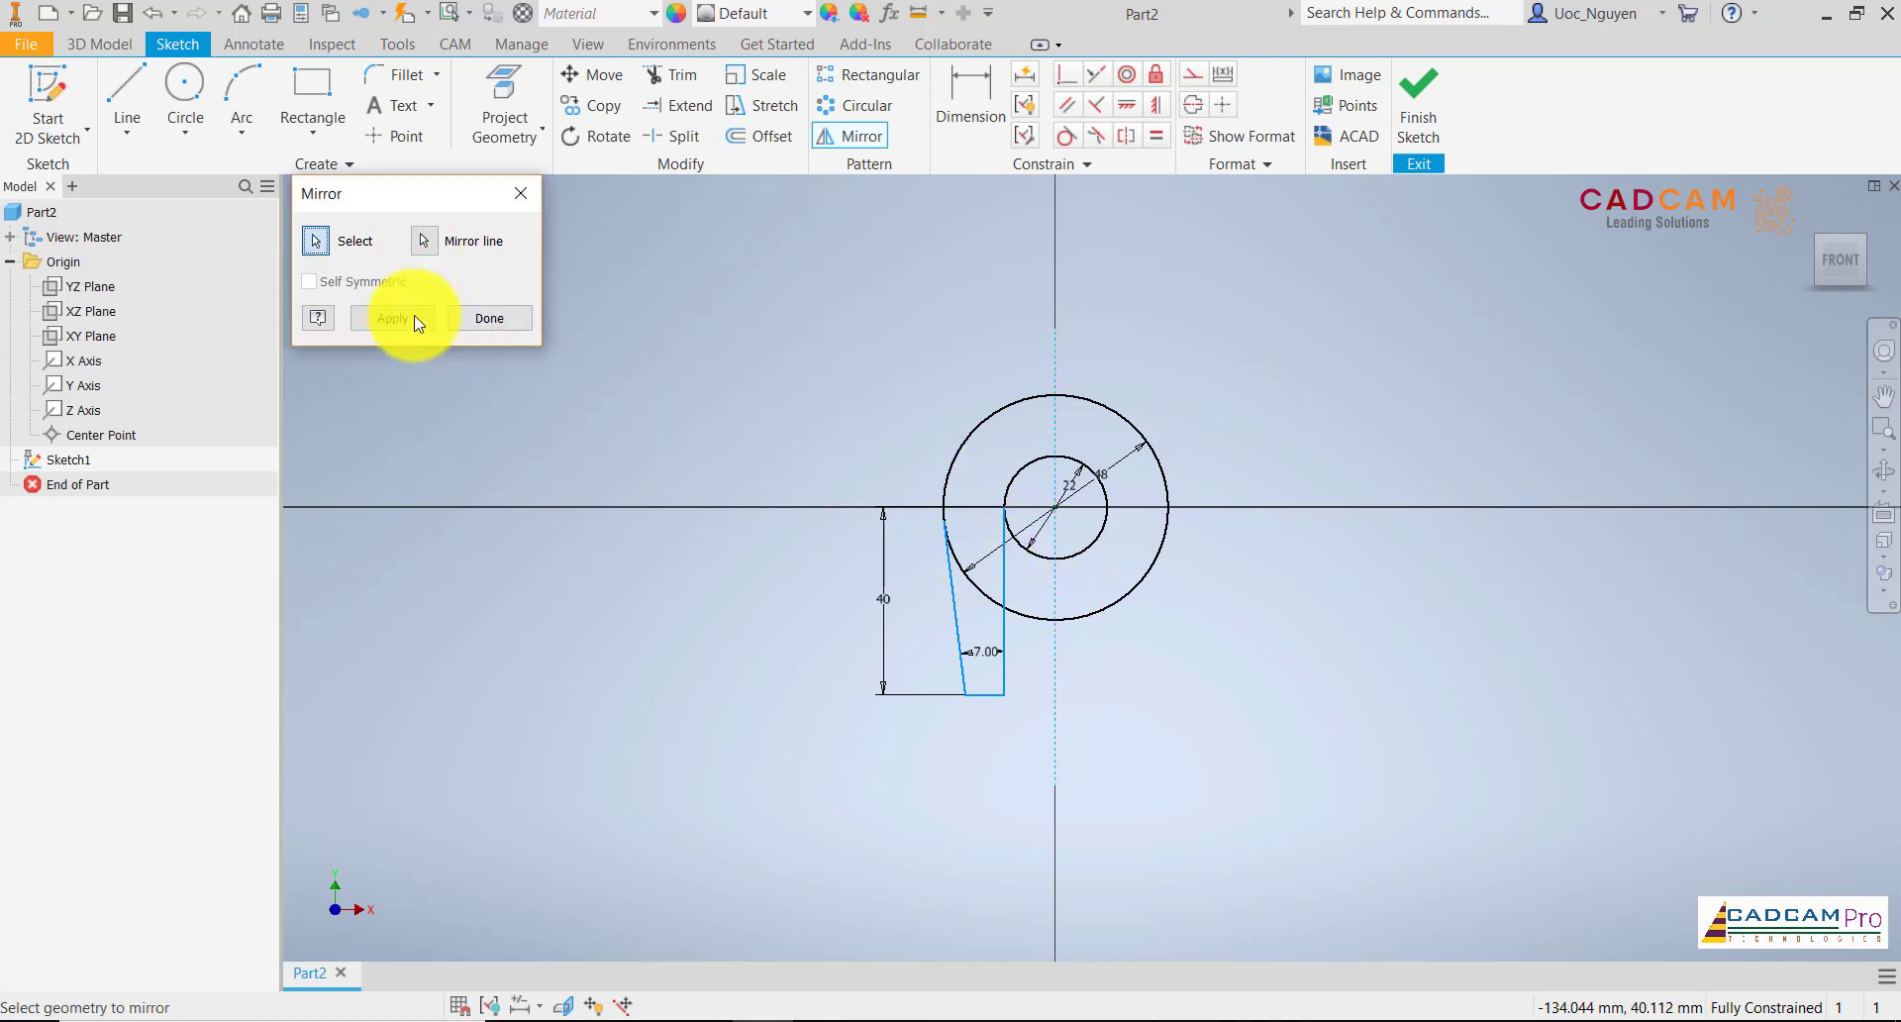
left_click(406, 319)
left_click(489, 318)
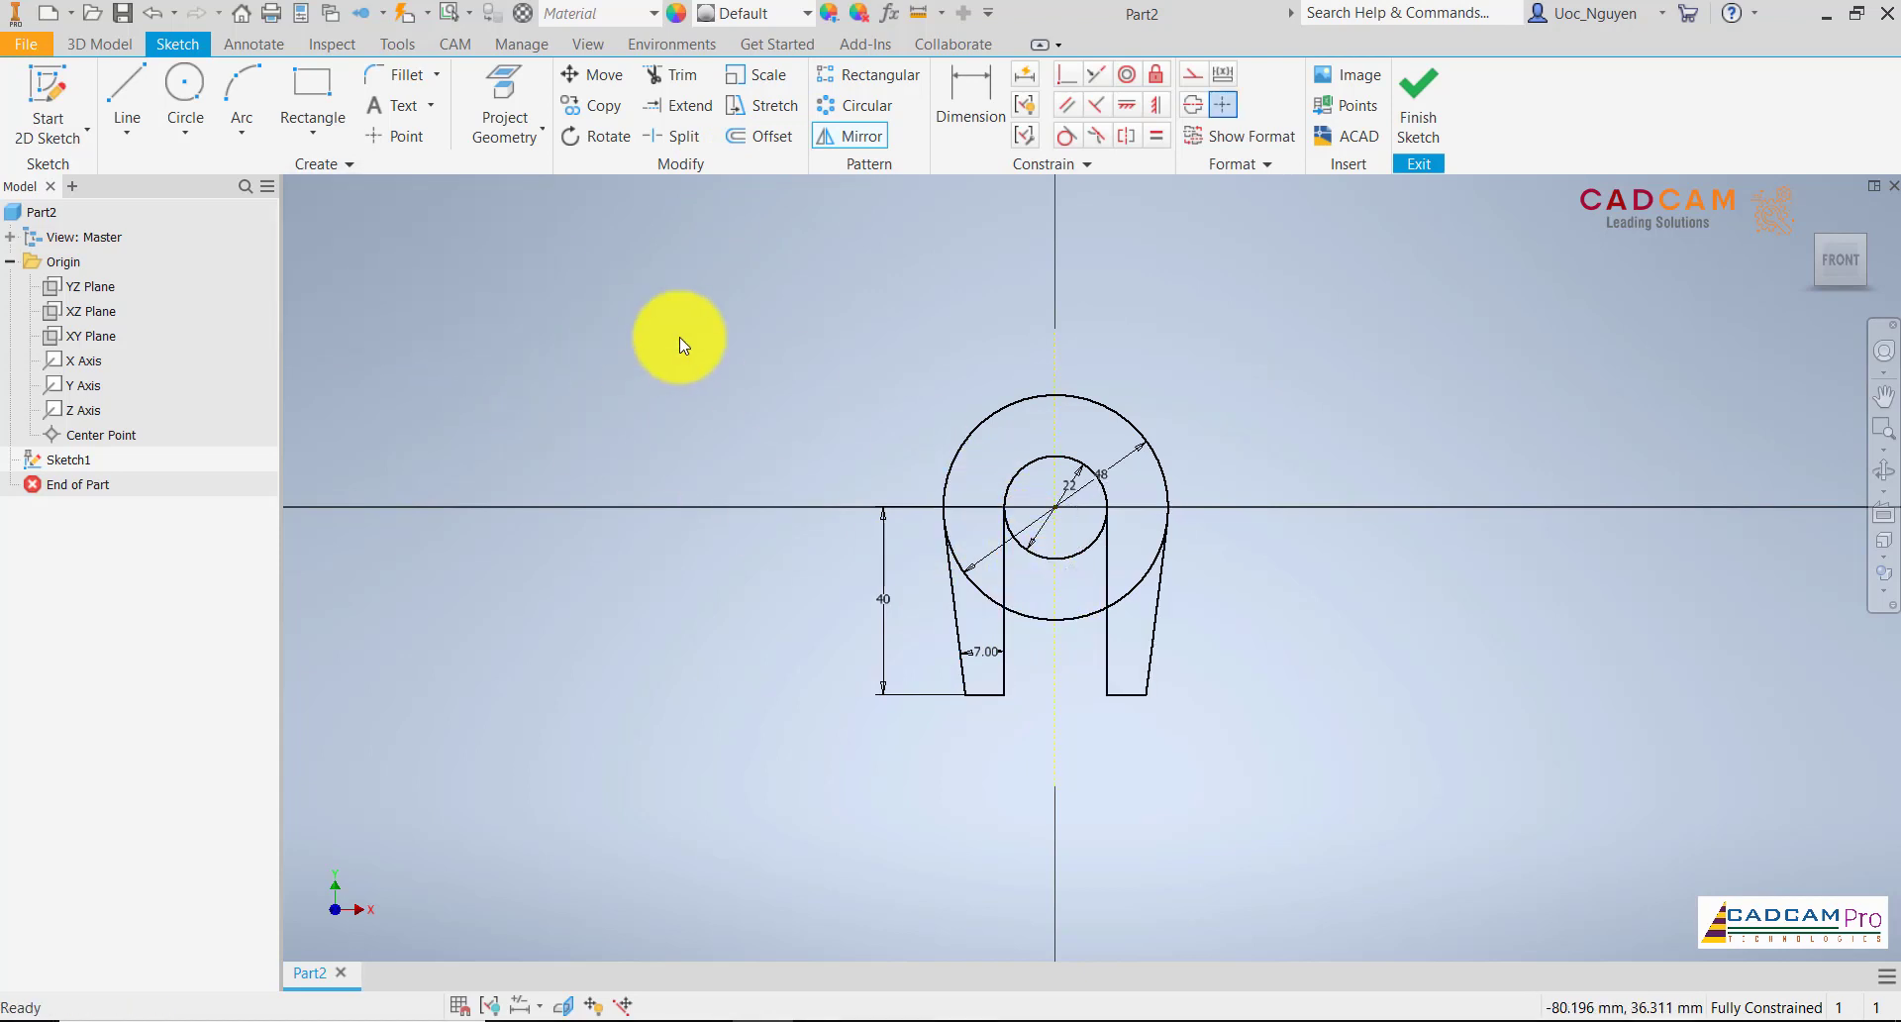
Finish the sketch and extrude the ring and both leg regions symmetrically to a total distance of 40 mm
left_click(1419, 110)
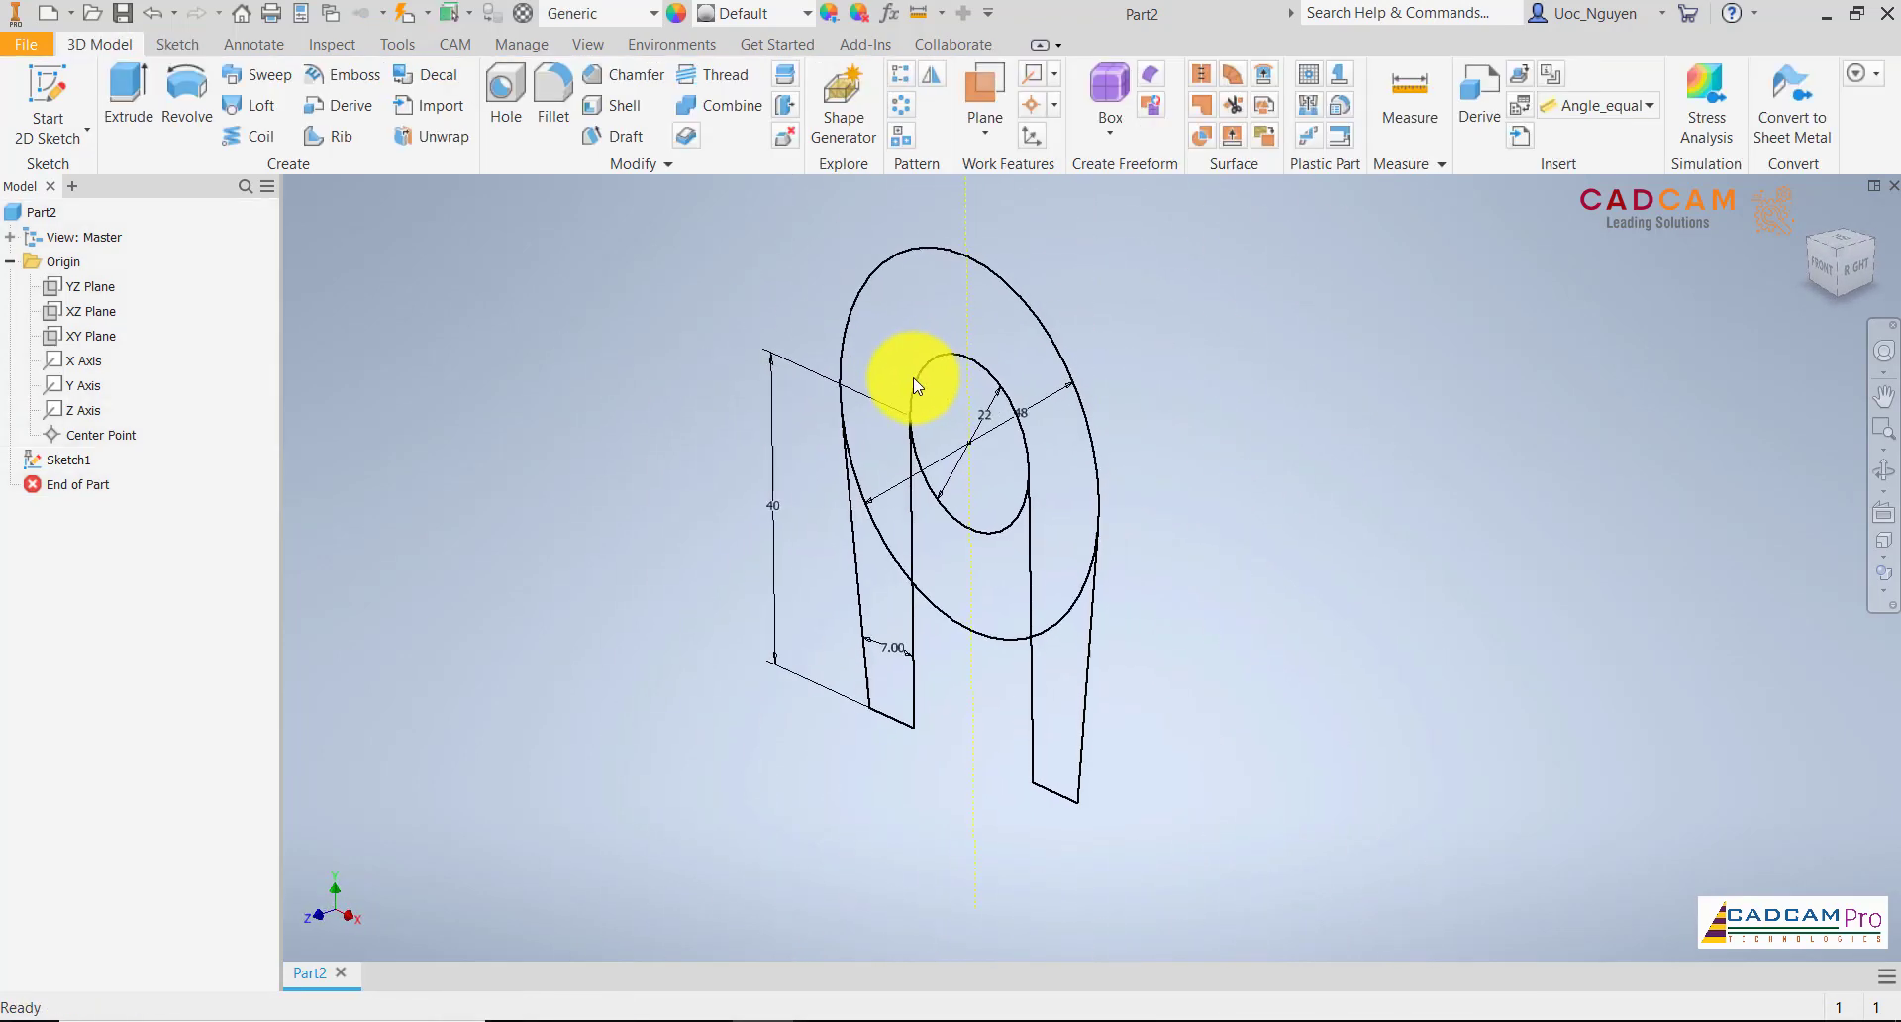
left_click(130, 107)
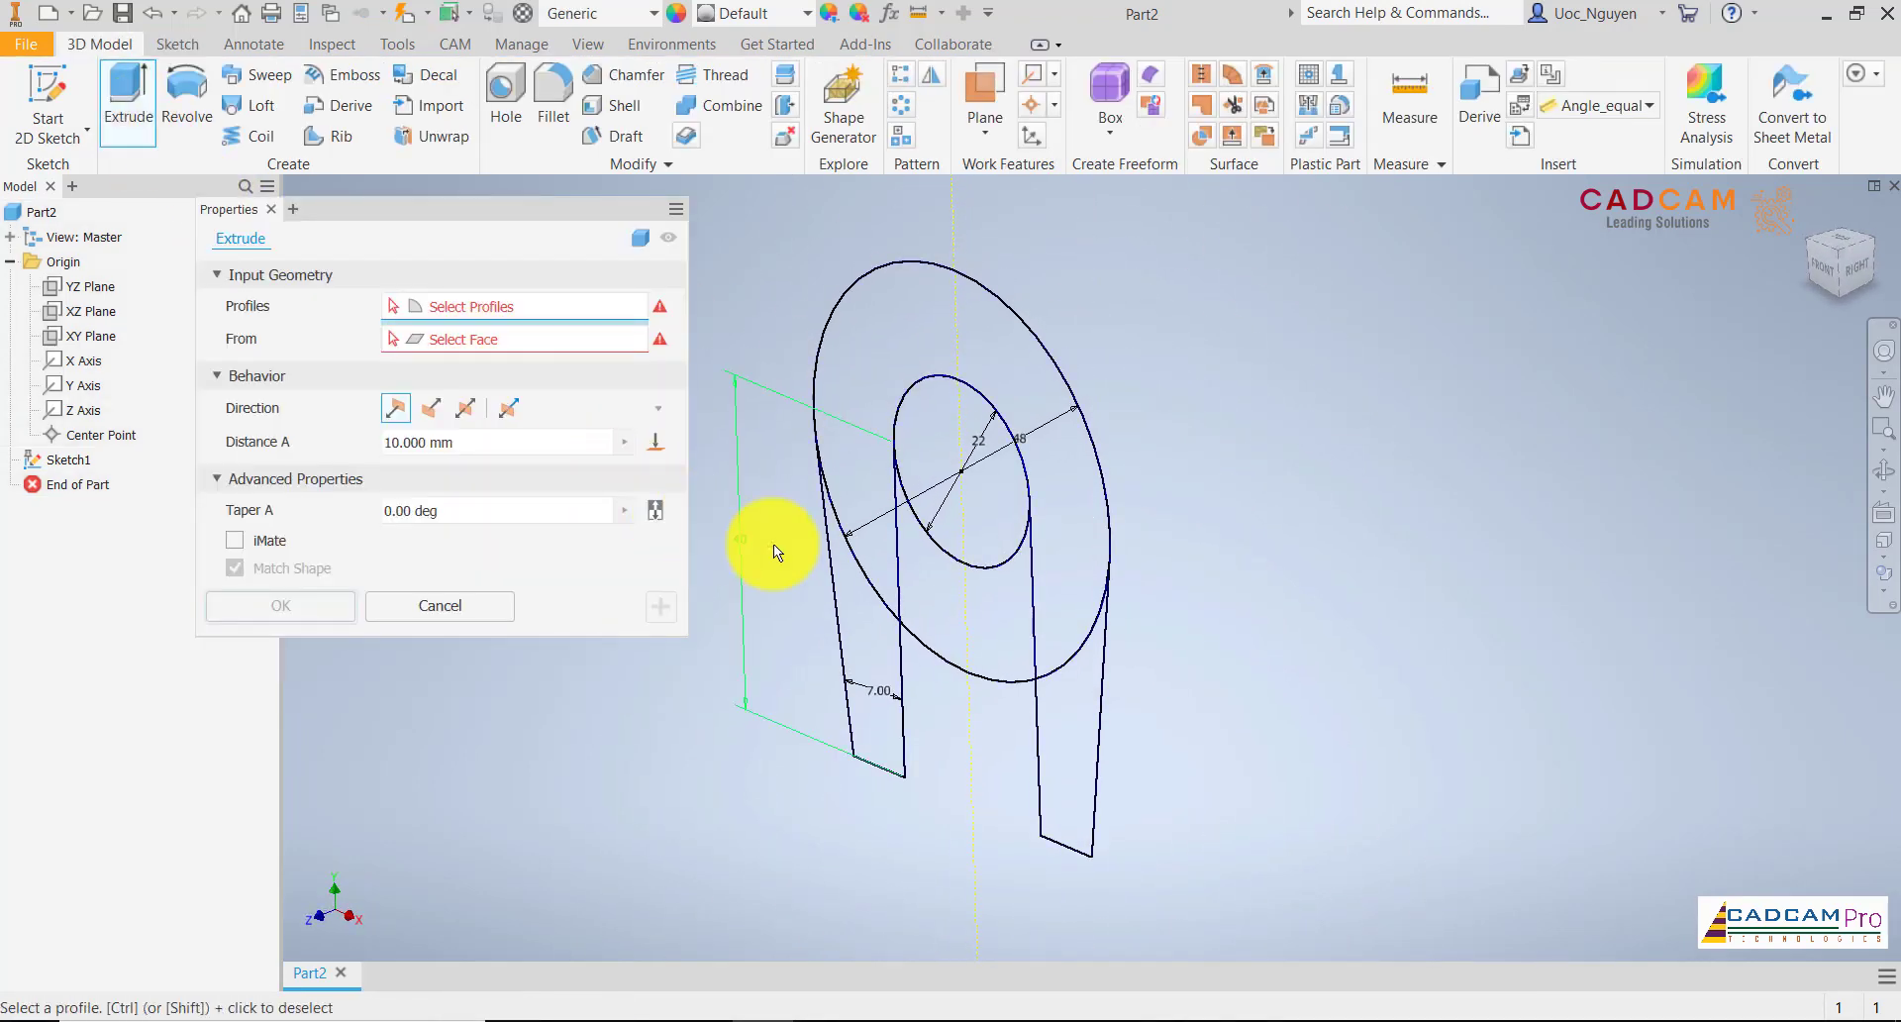
left_click(858, 543)
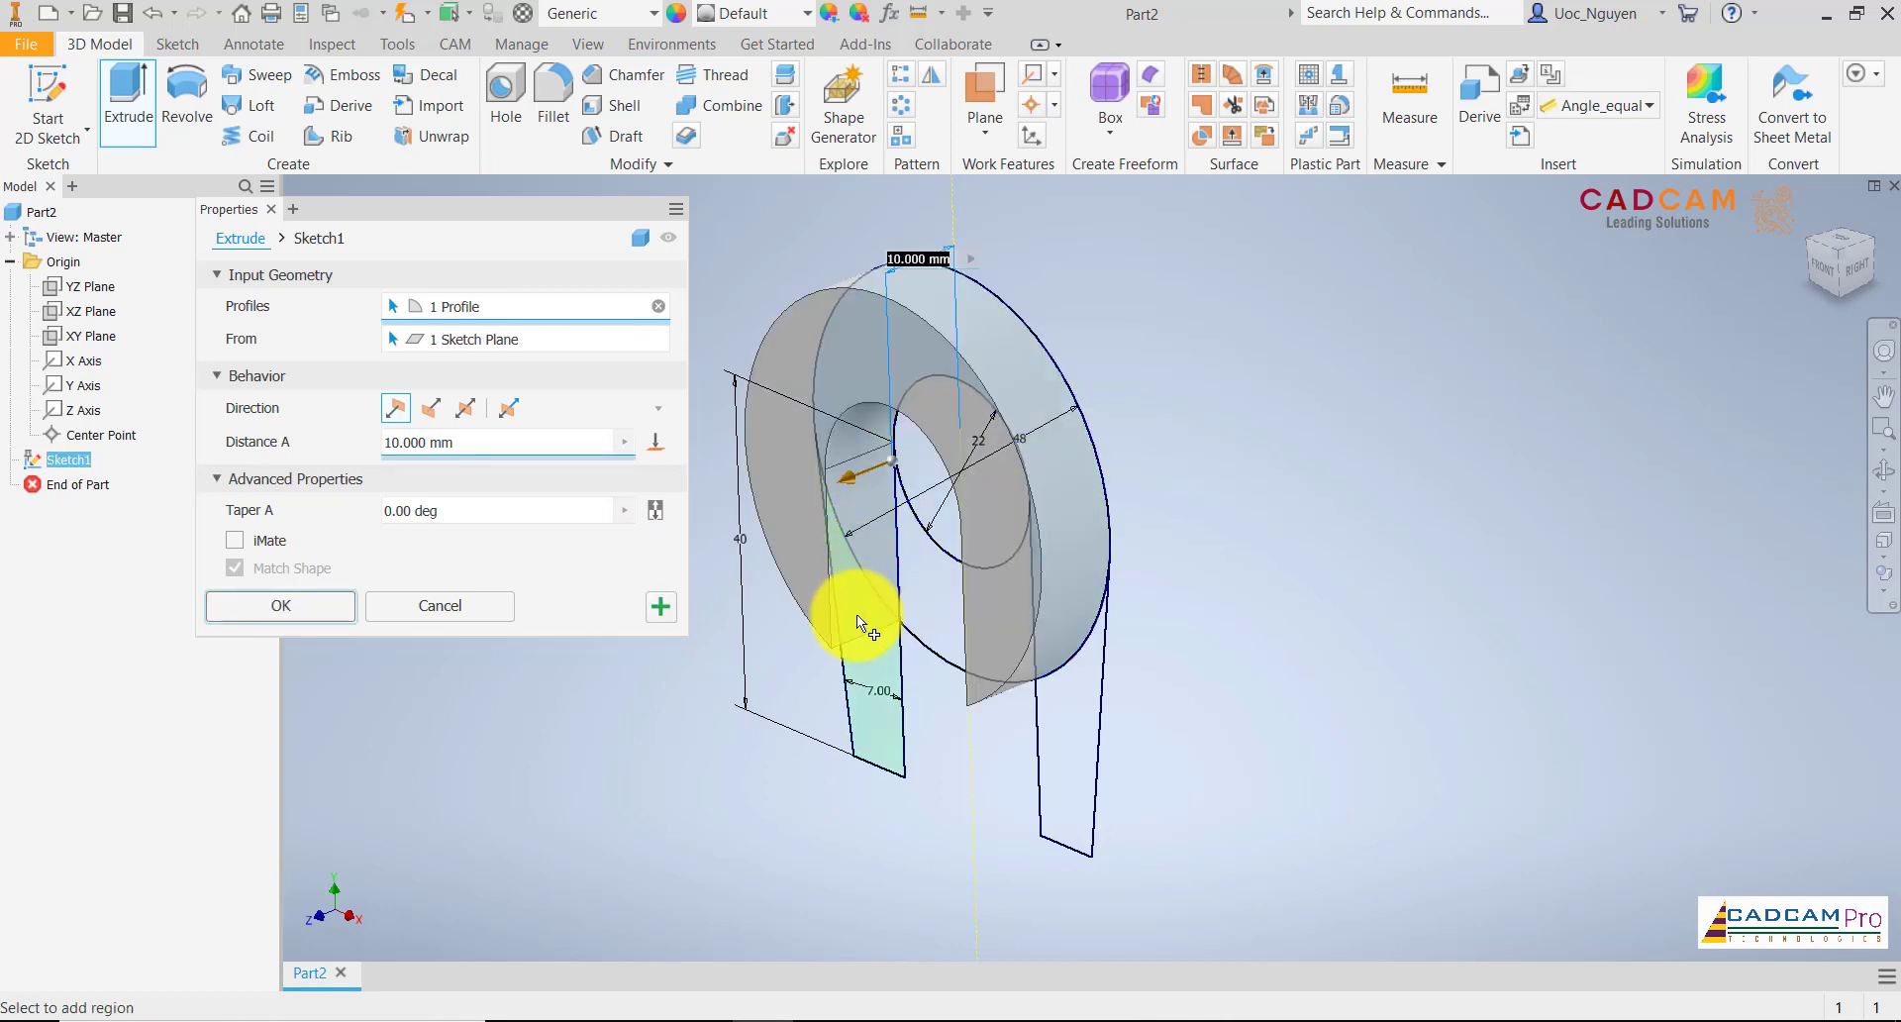
left_click(1089, 733)
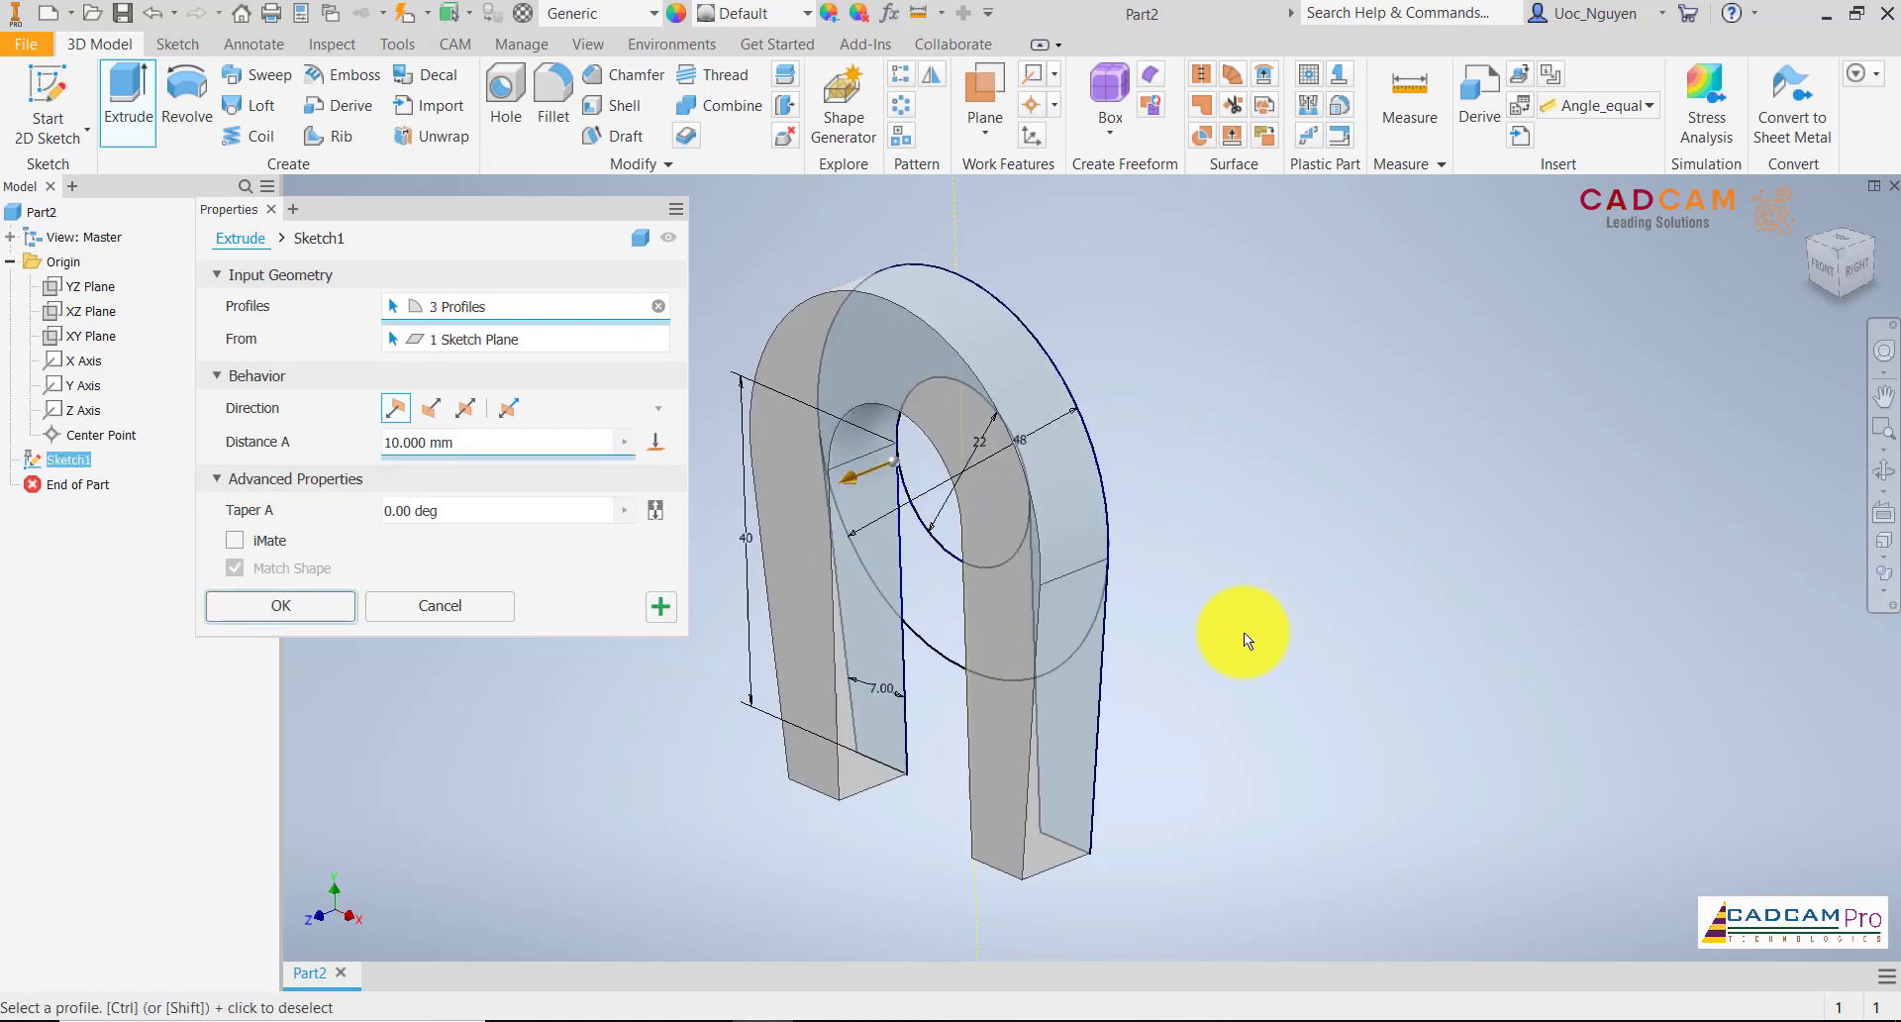
left_click(464, 408)
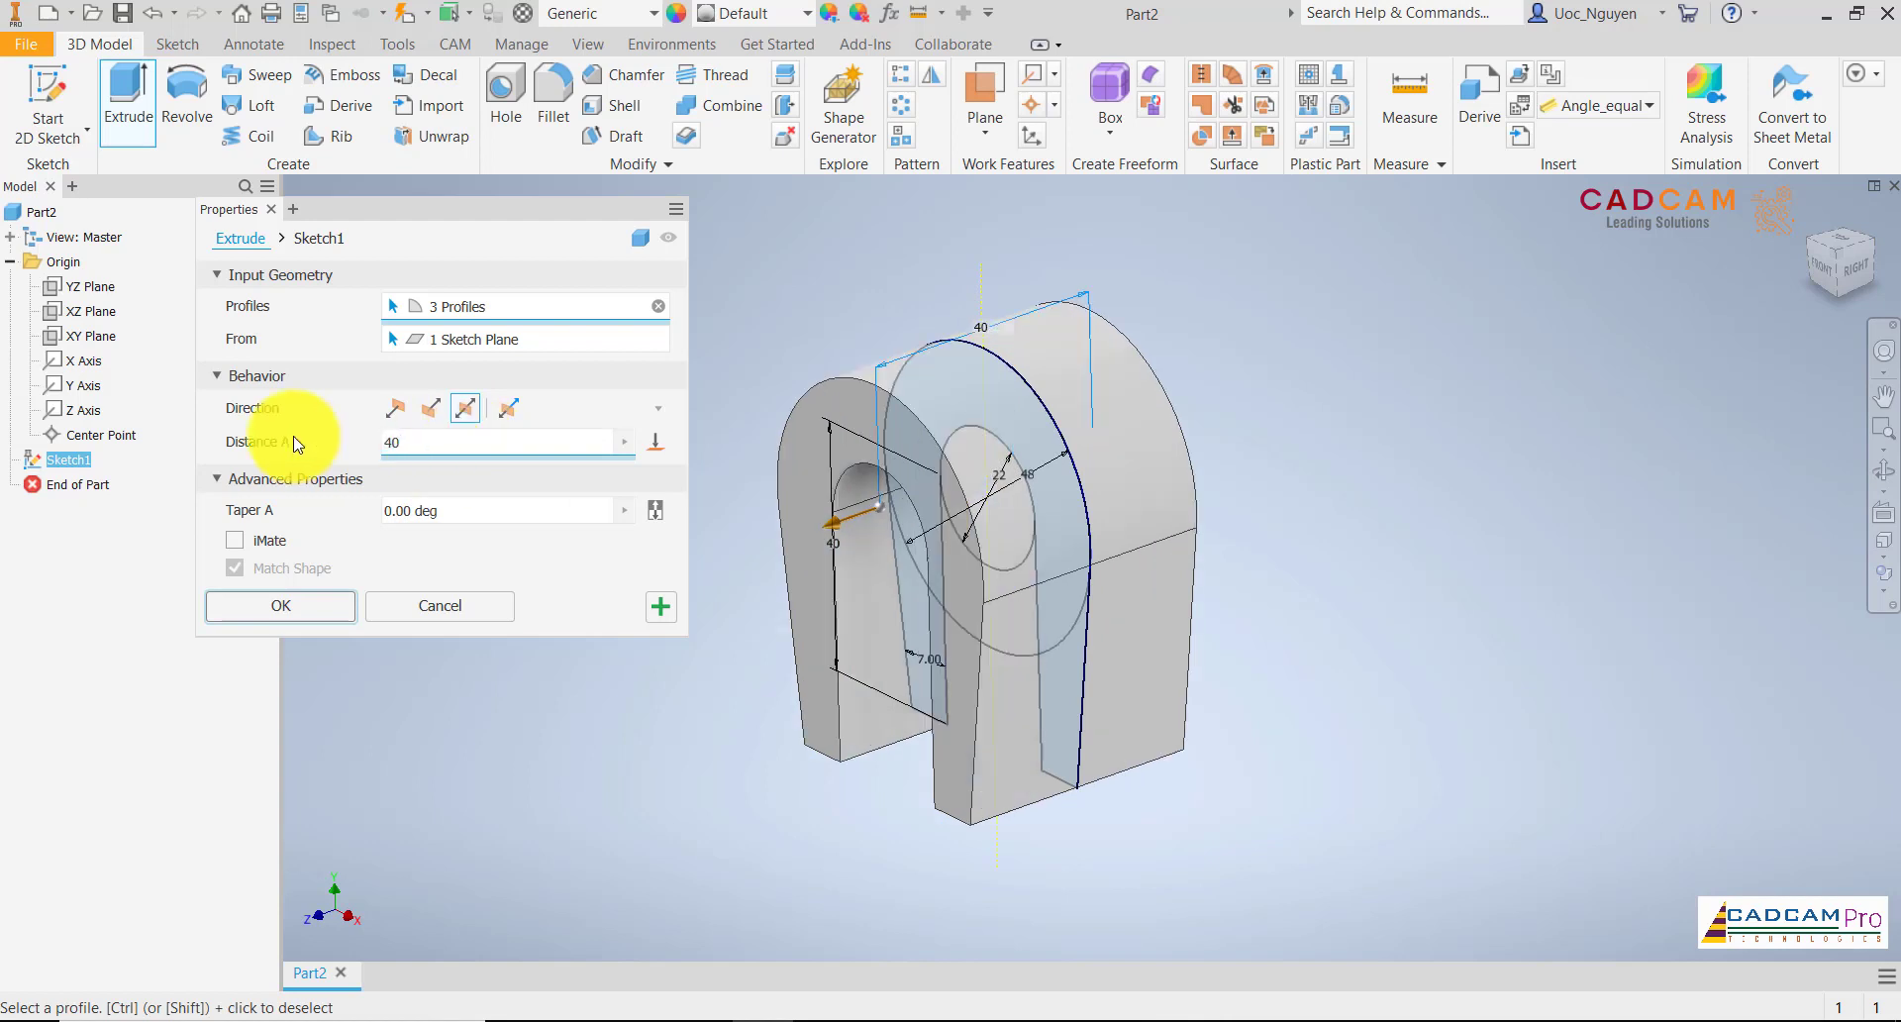
left_click(319, 611)
middle_click_drag(479, 490, 475, 513, "shift")
scroll(475, 513, "down", 3)
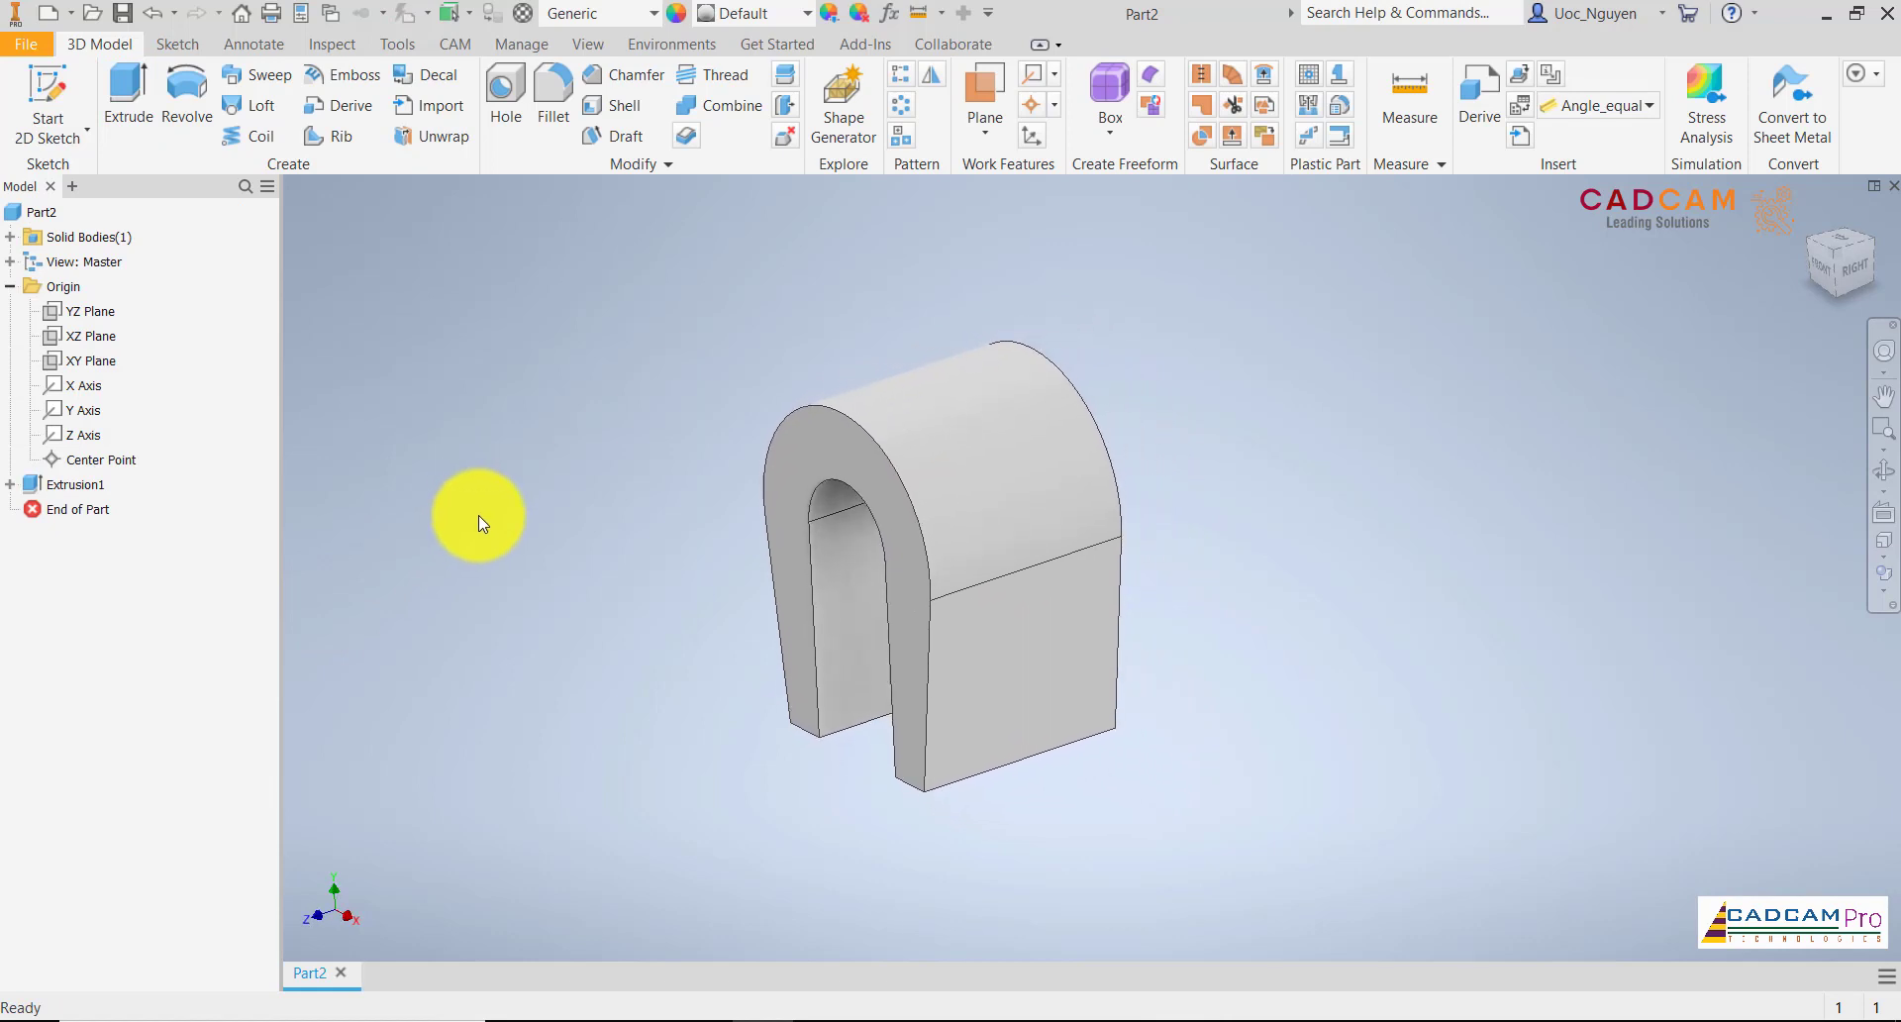
Start a sketch on the YZ plane, slice the graphics, and project the body's upper and lower edges into the sketch
left_click(89, 313)
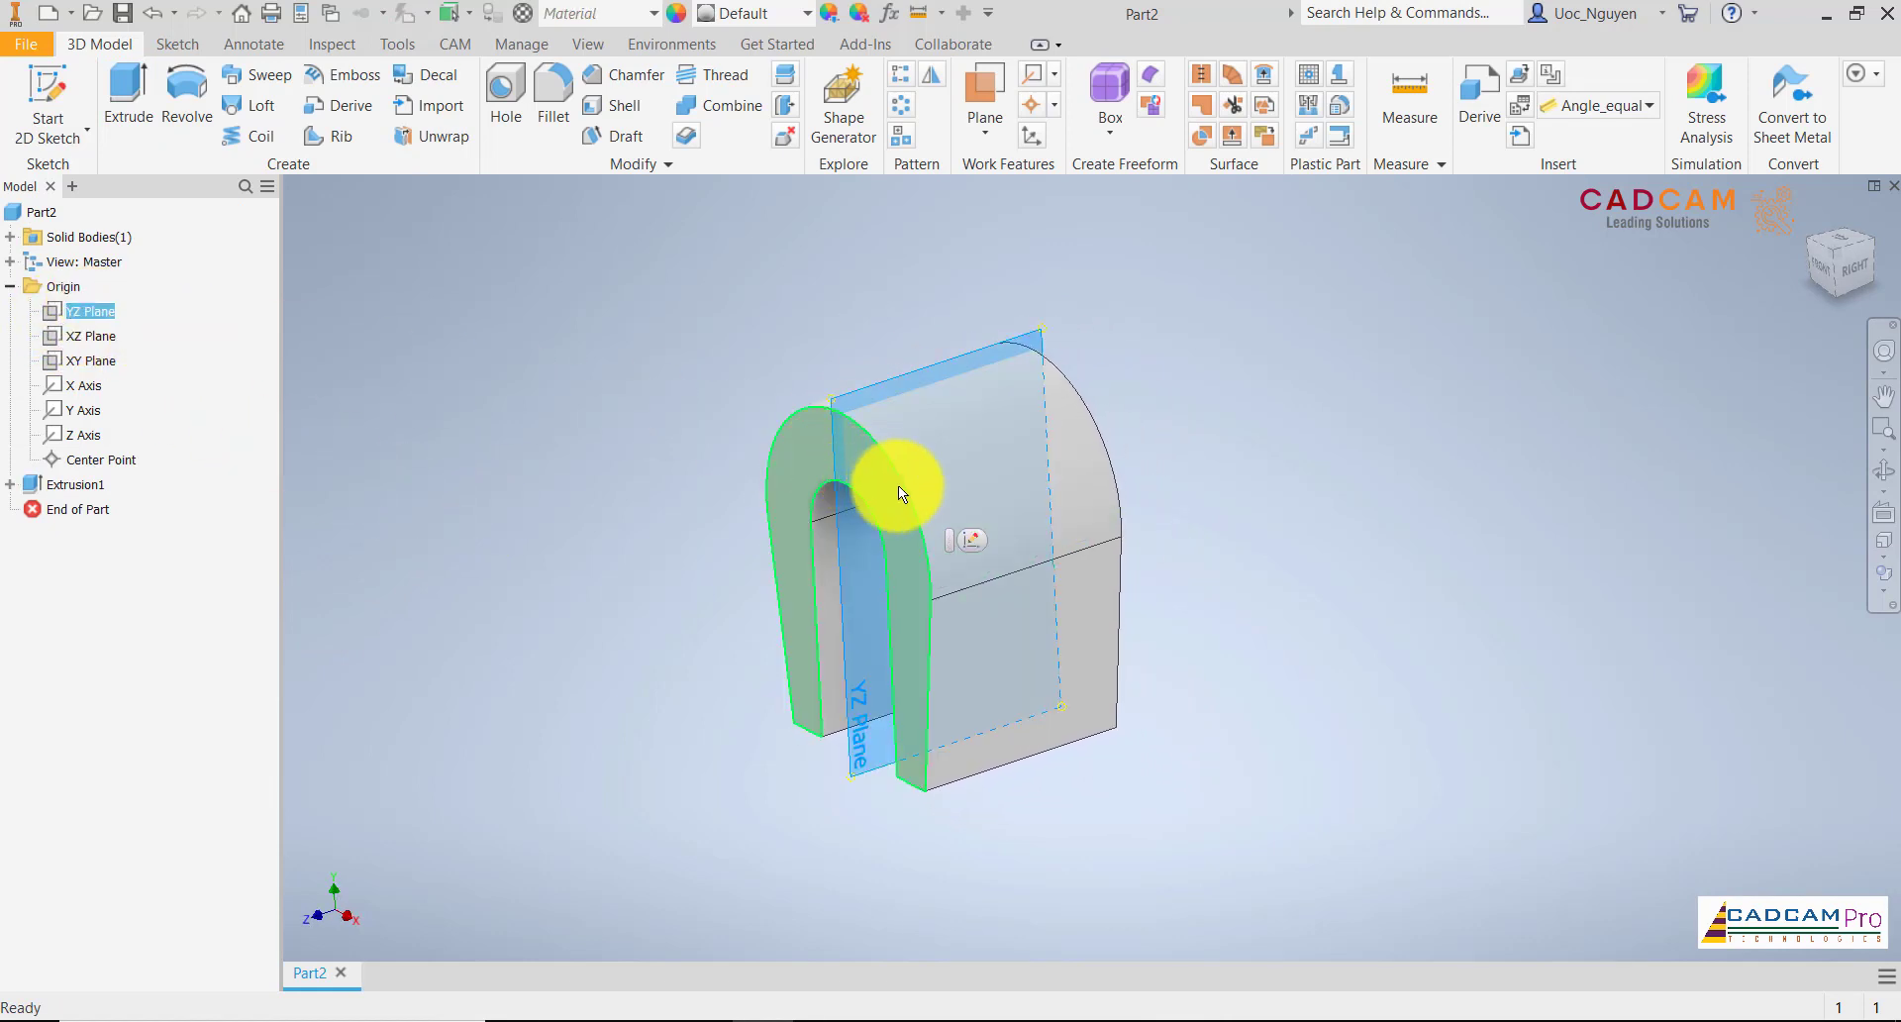
left_click(966, 539)
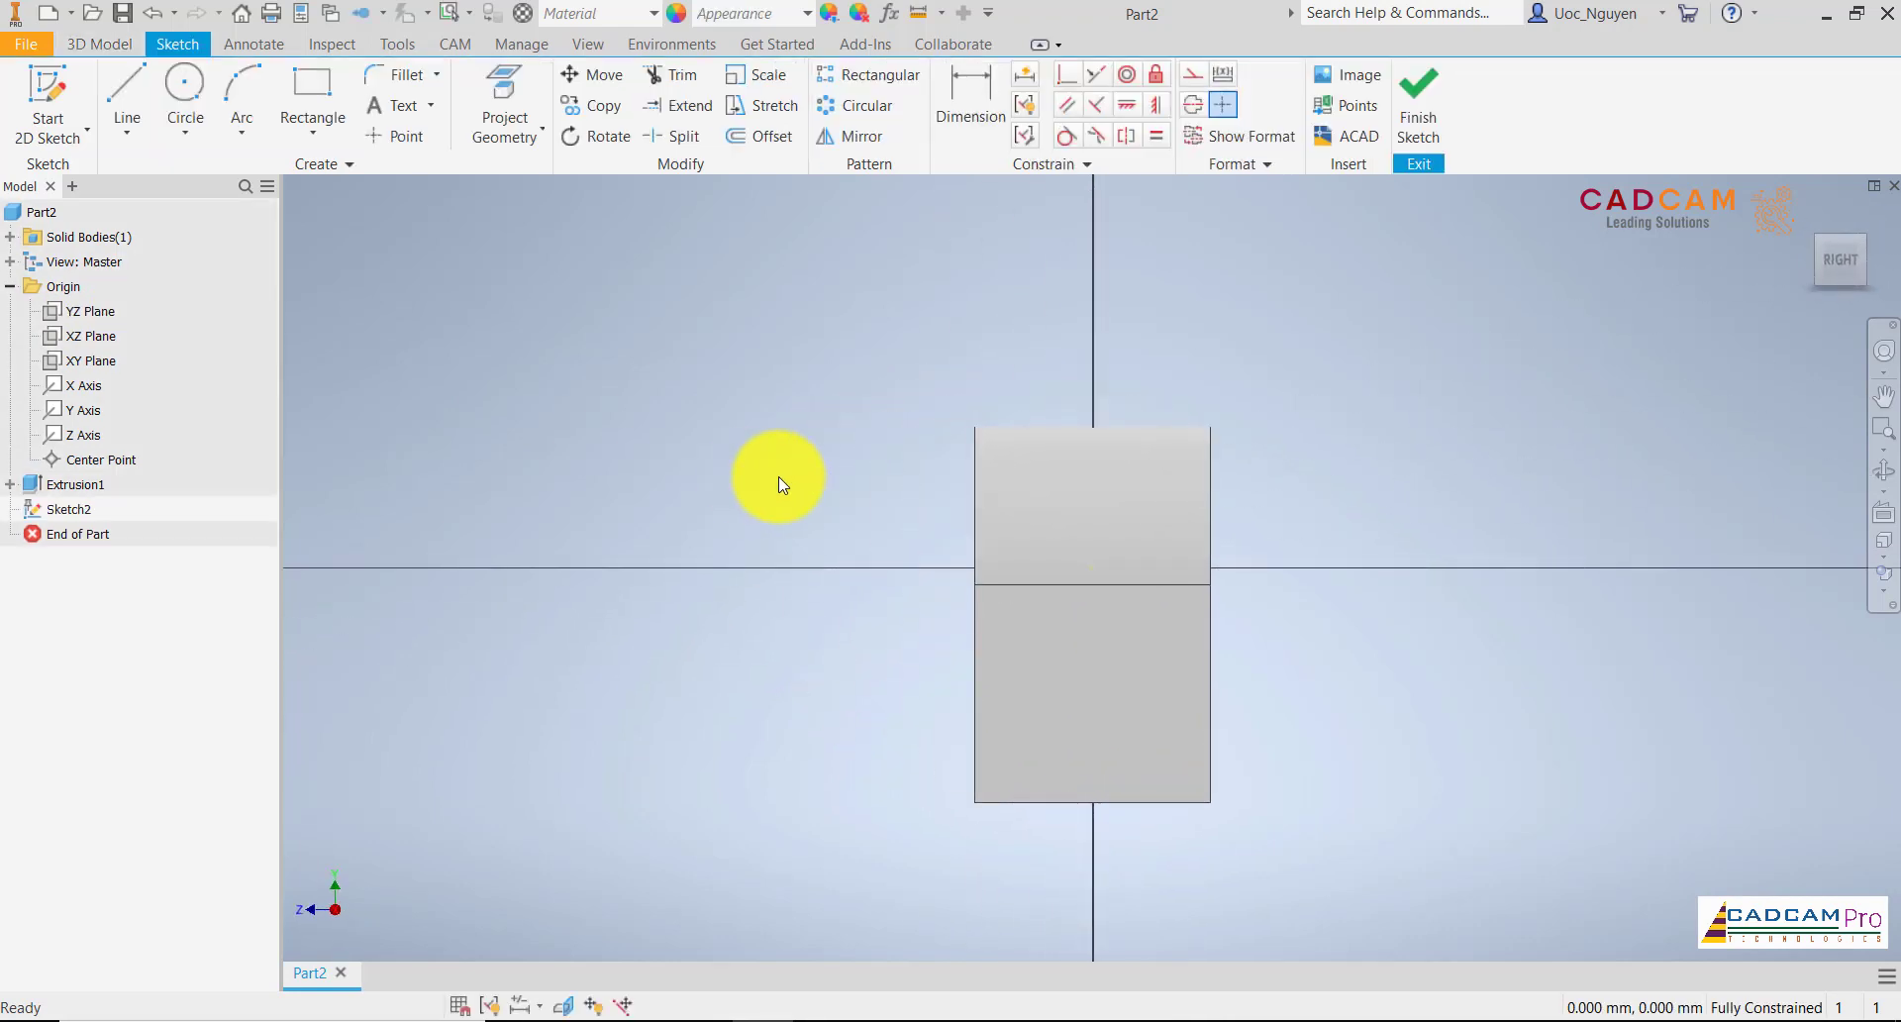
middle_click_drag(778, 478, 686, 434)
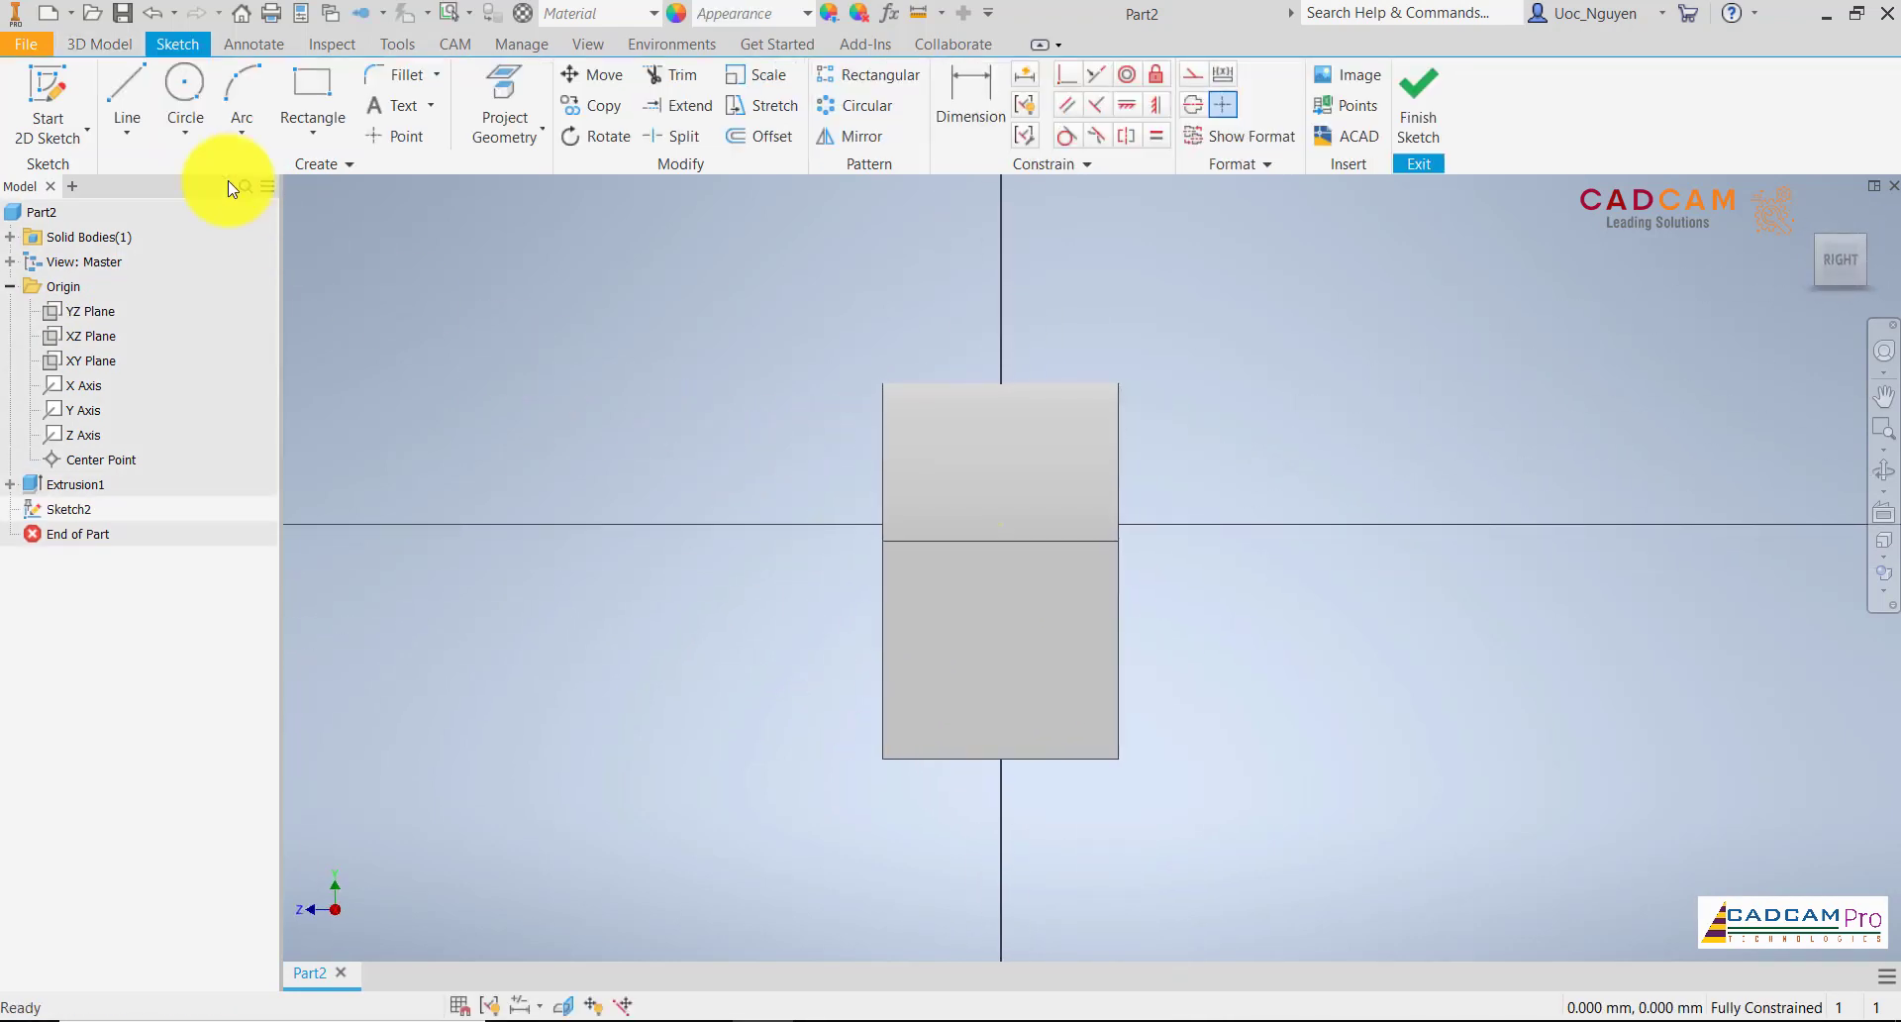
left_click(565, 1004)
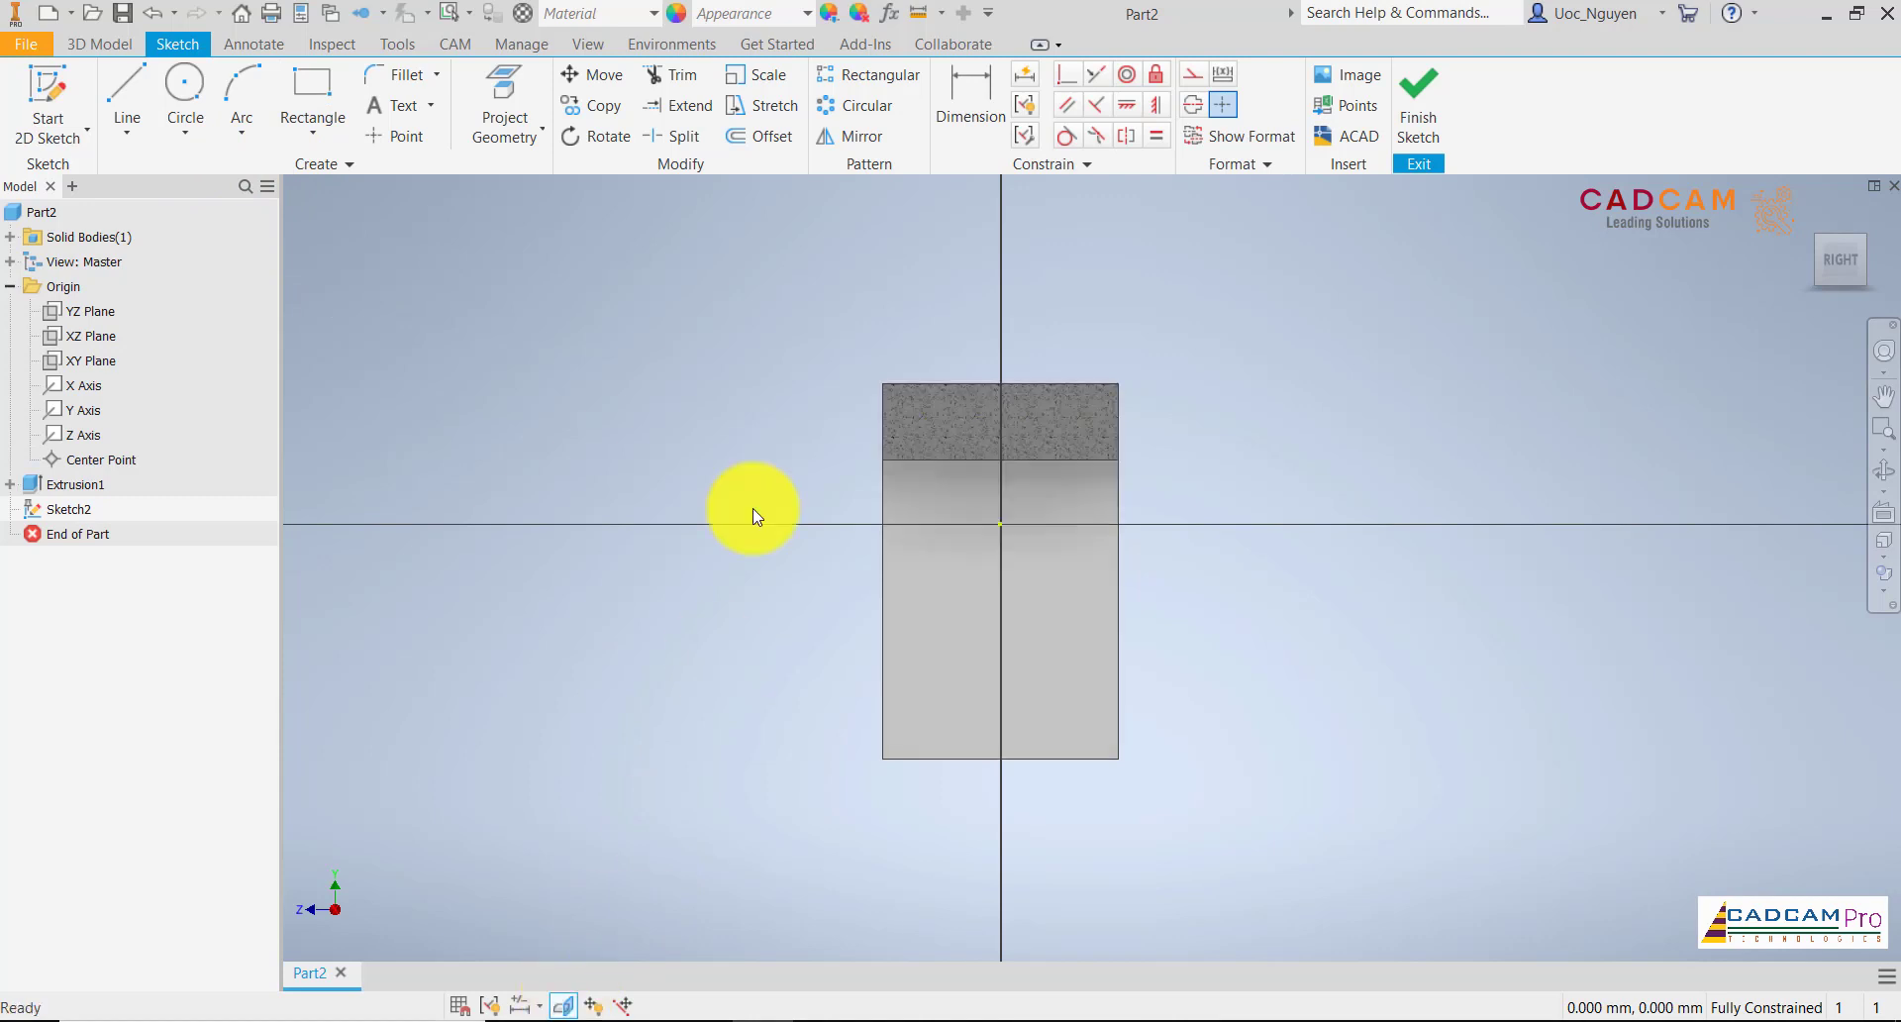
left_click(525, 99)
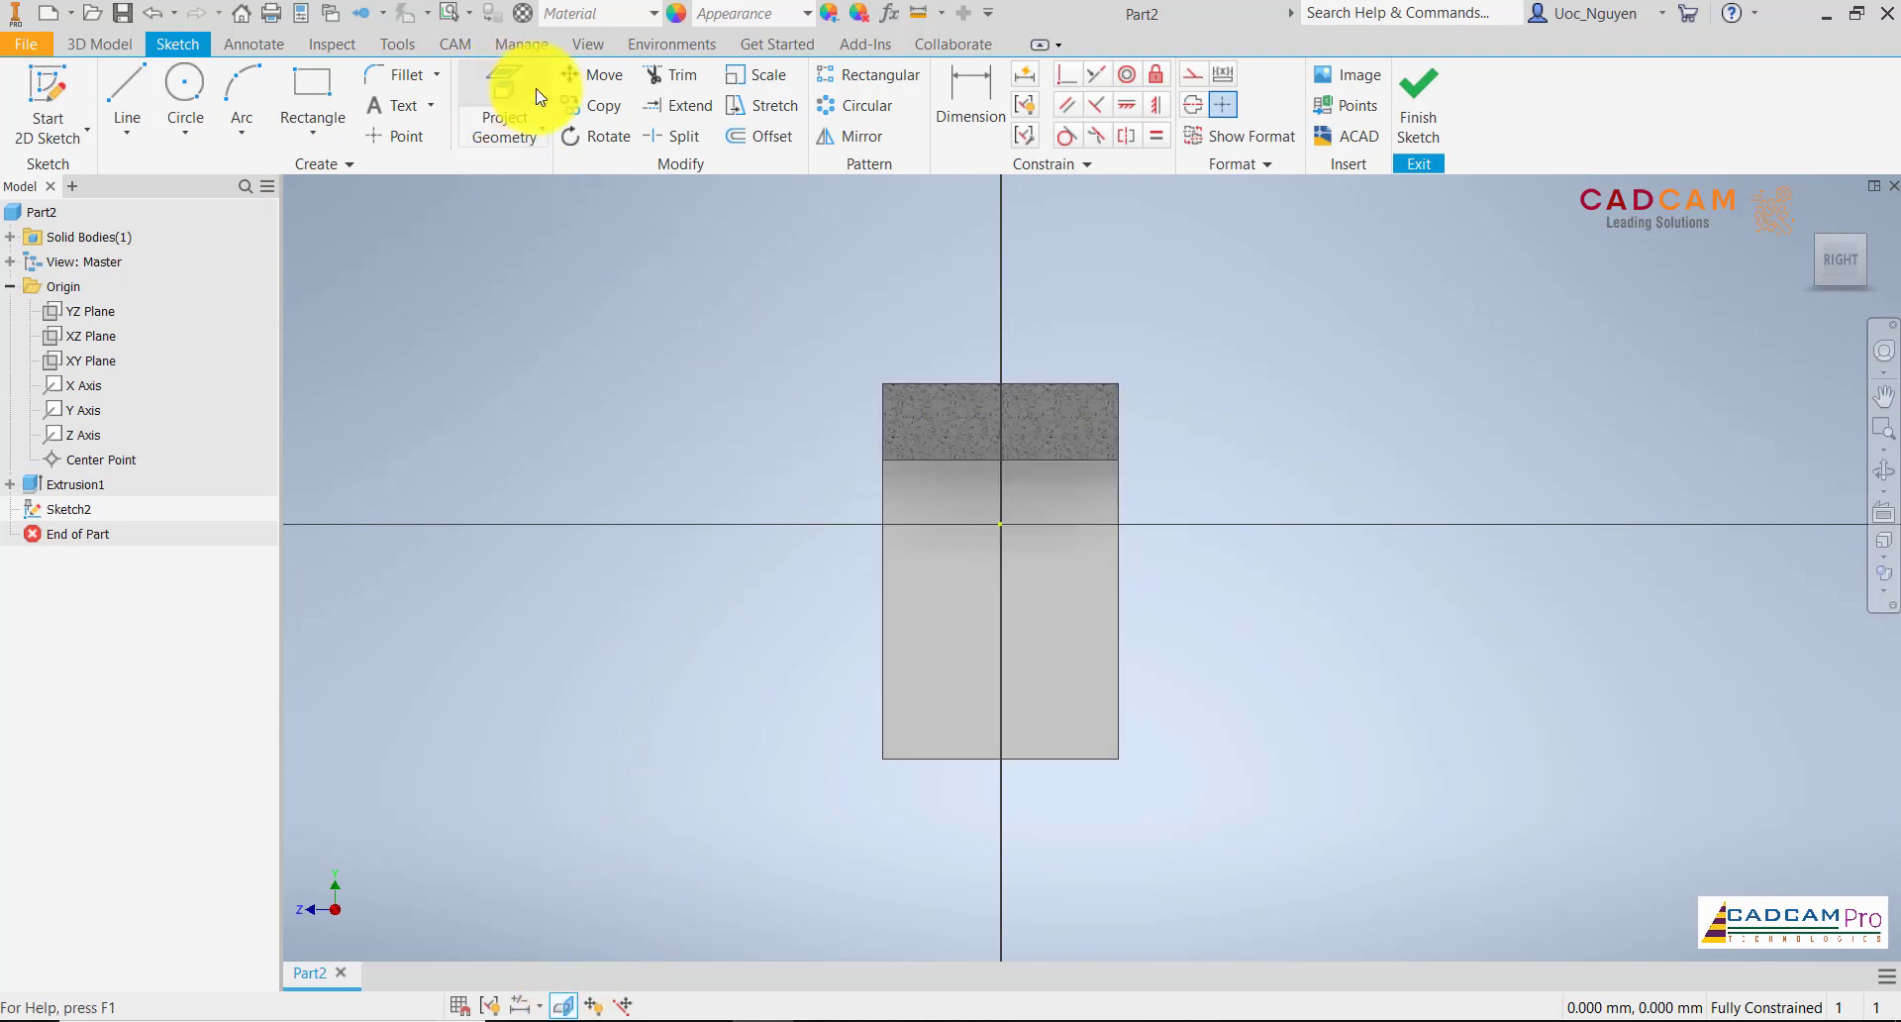
left_click(1038, 383)
left_click(1018, 760)
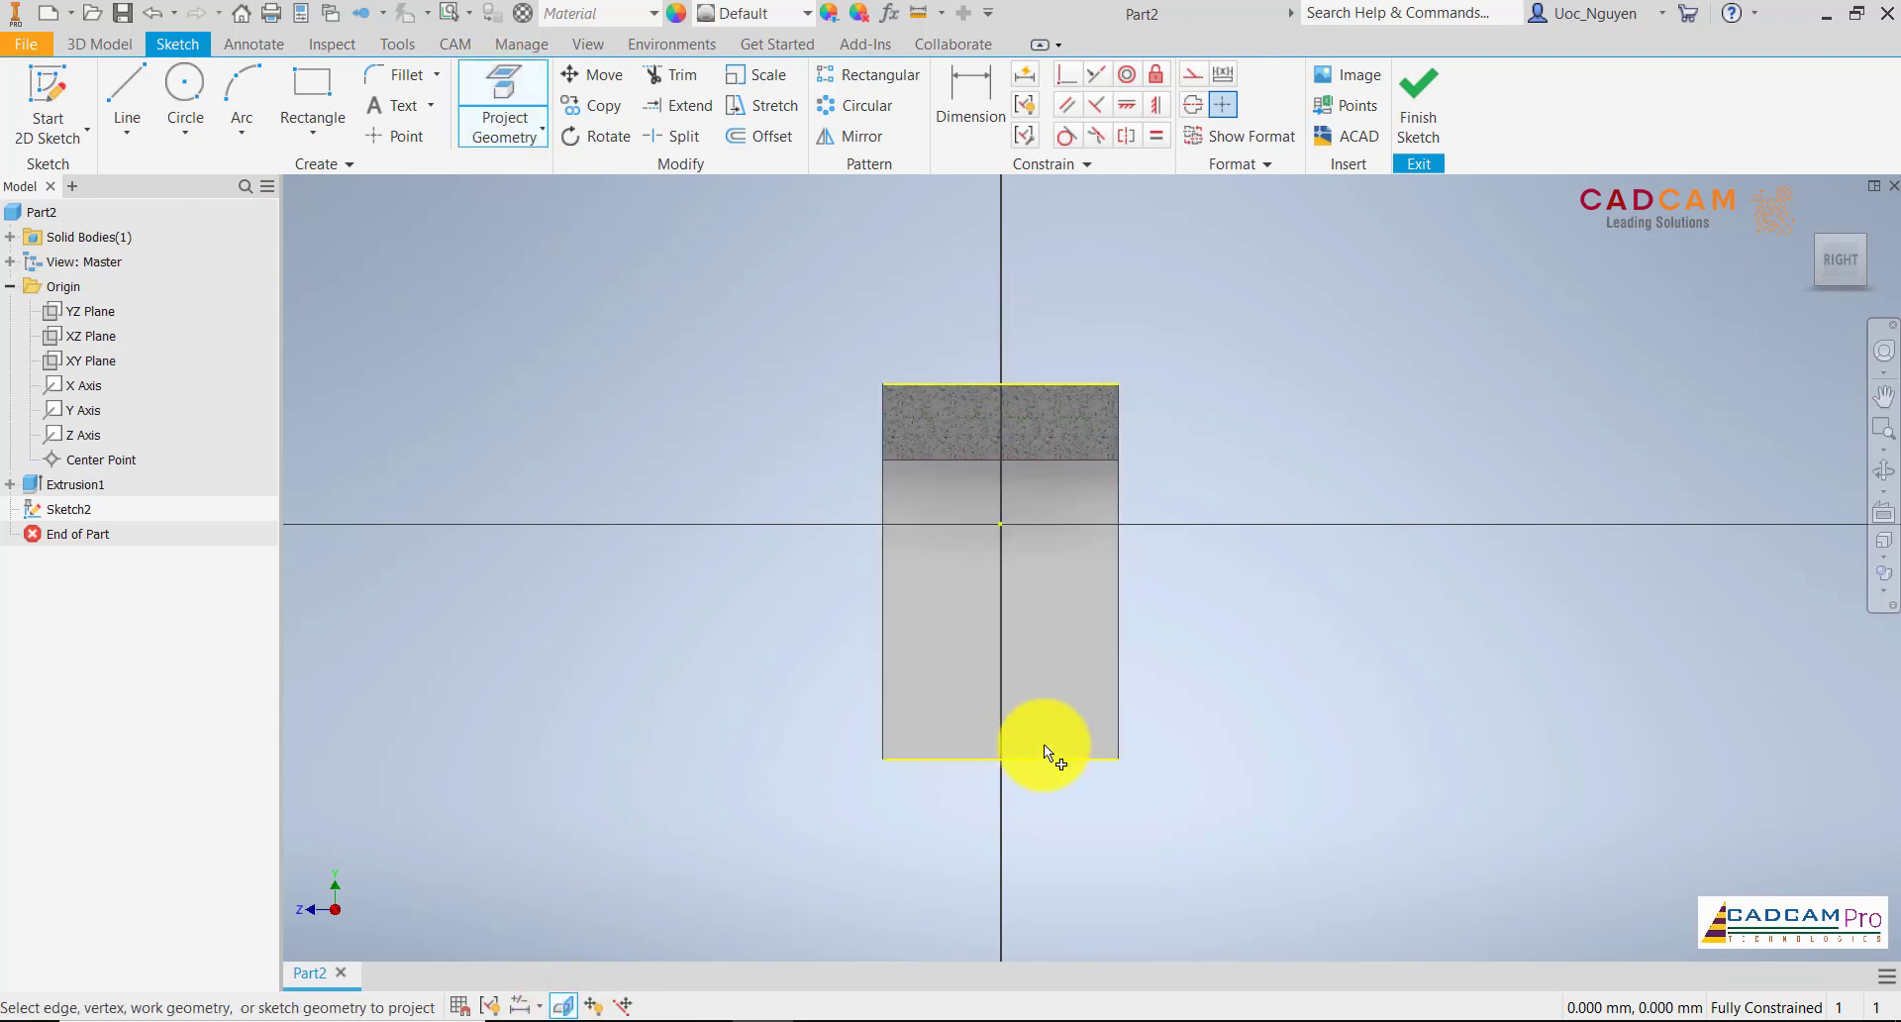
Draw a vertical centre line between the two projected edges and convert it and the projected edges to construction geometry
left_click(127, 99)
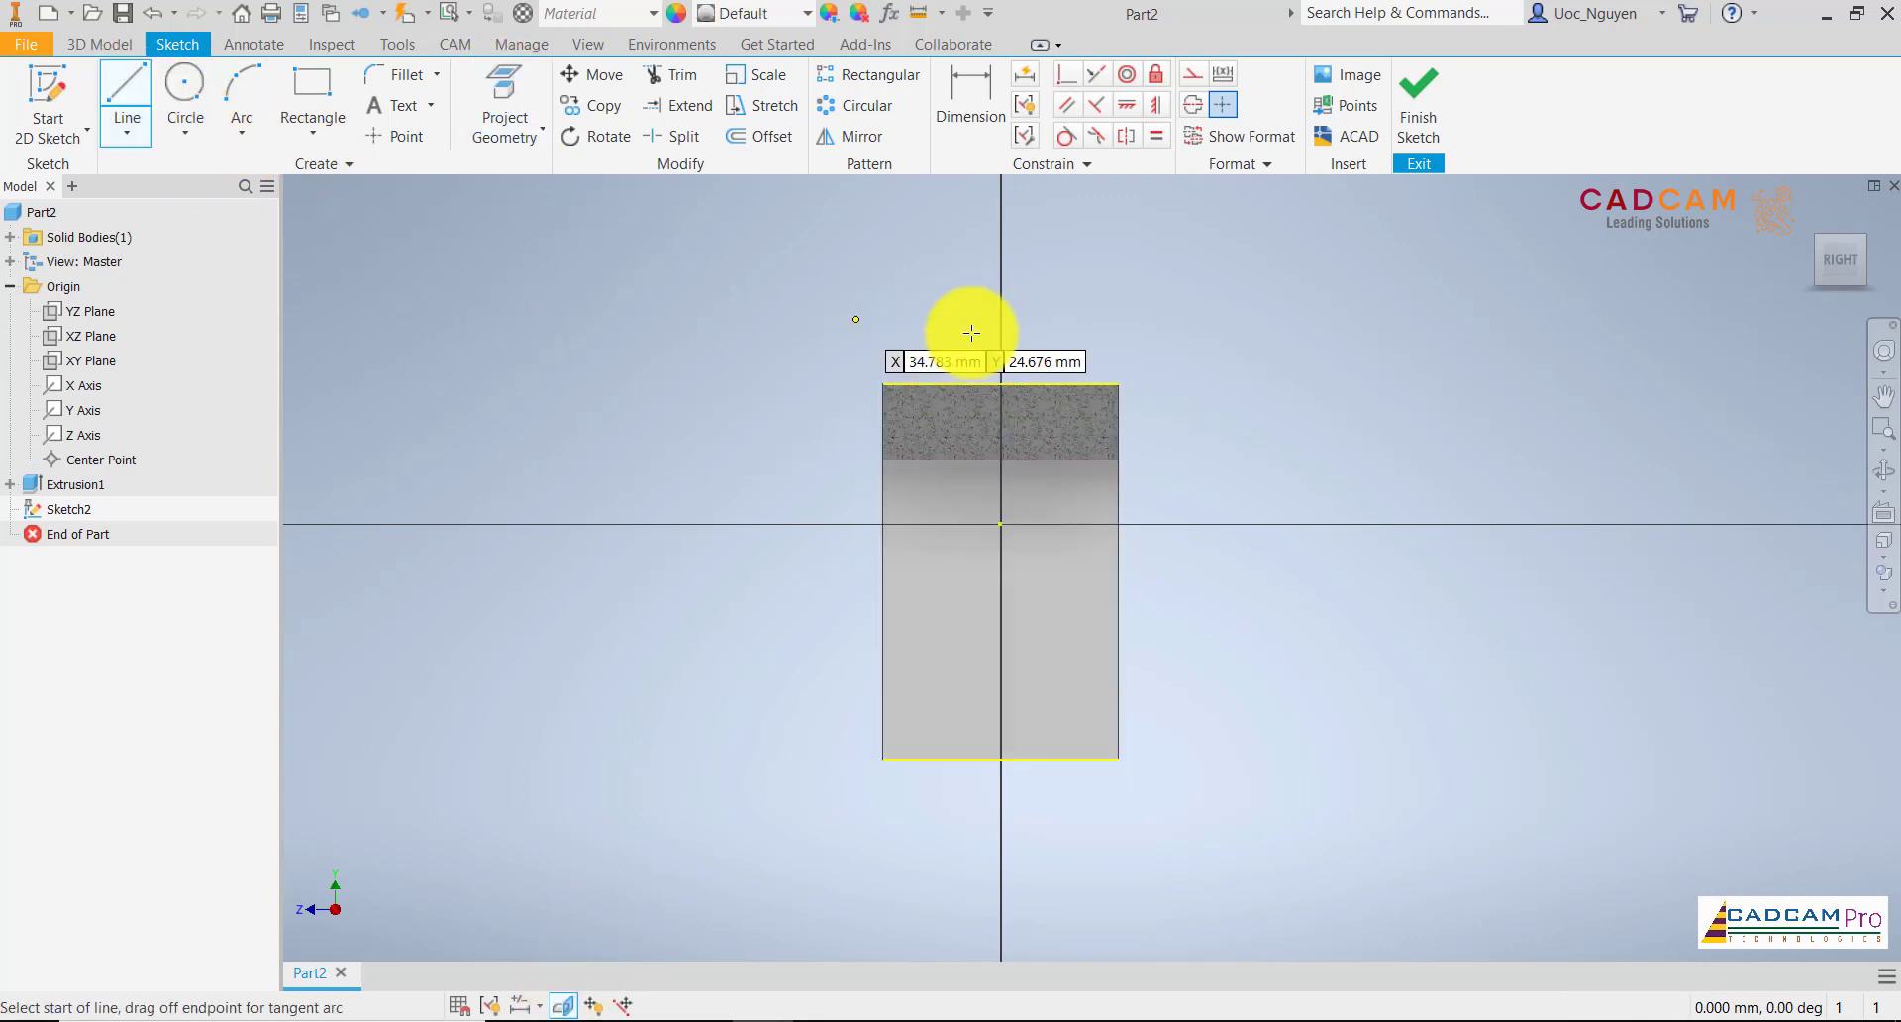
left_click(1000, 383)
double_click(1000, 759)
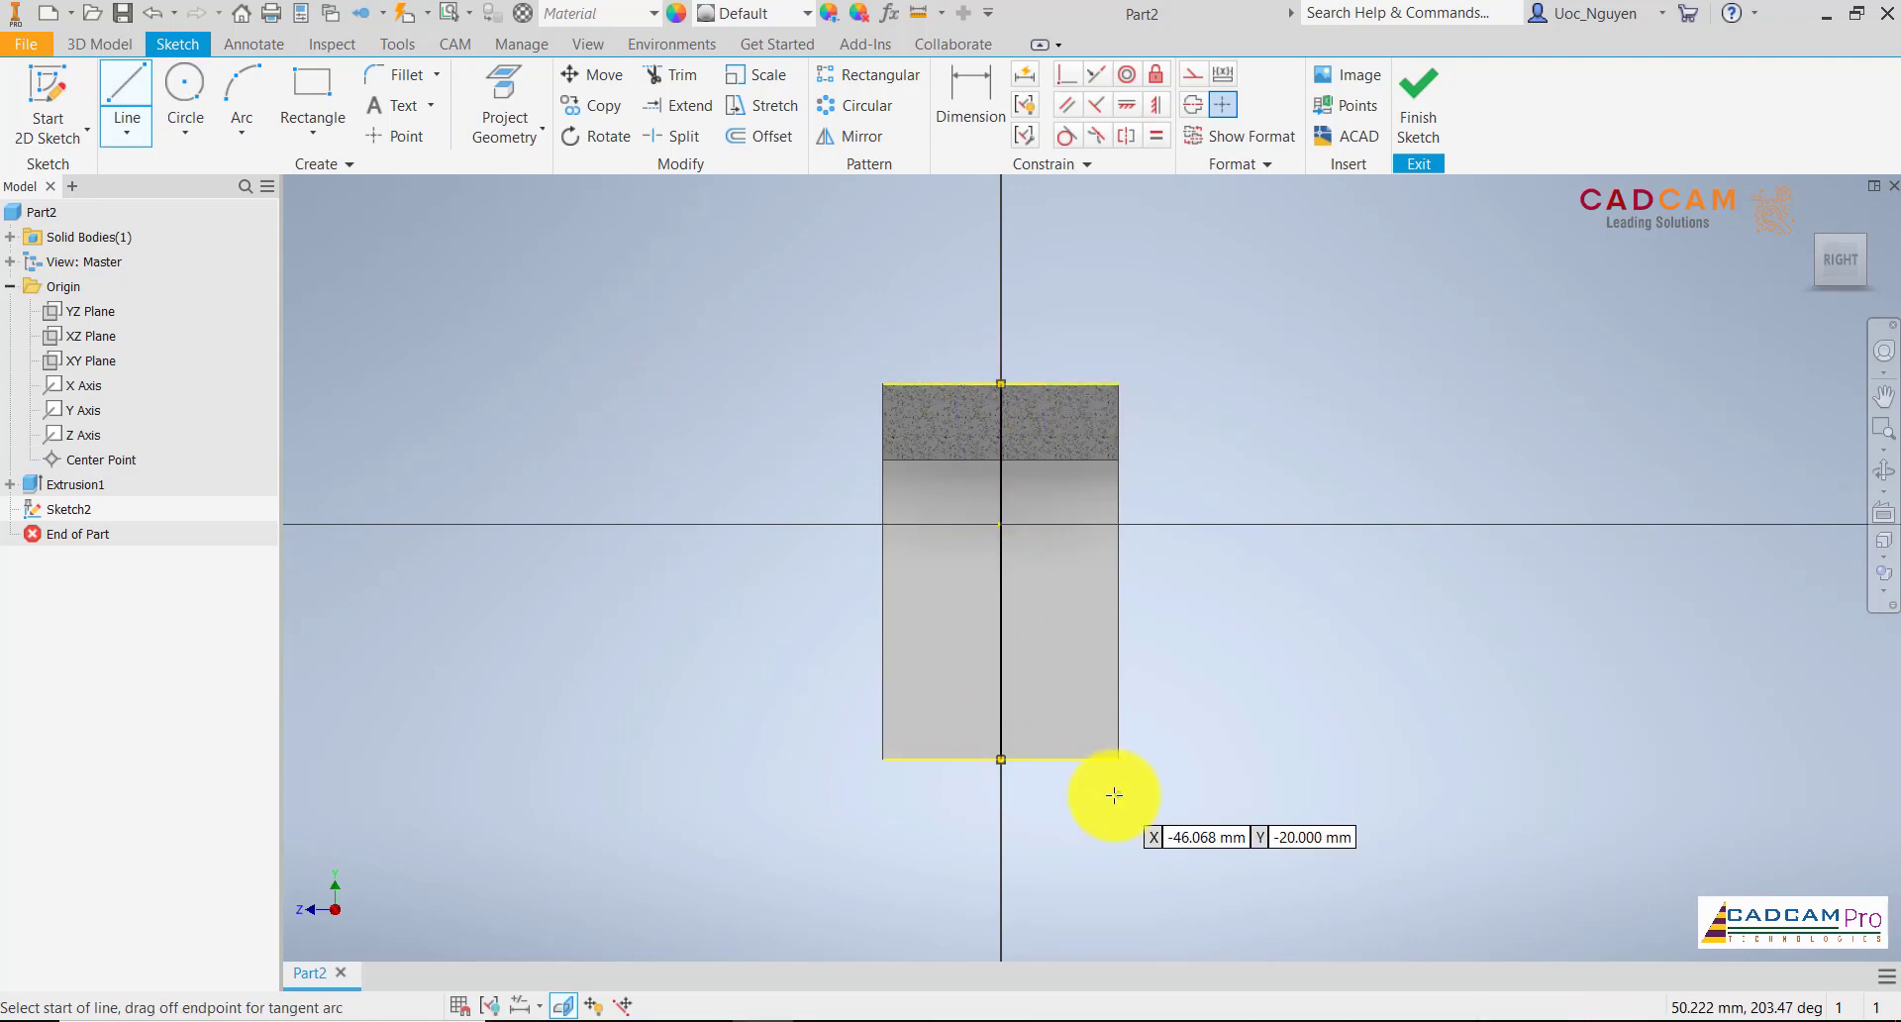
key("Escape")
left_click_drag(805, 345, 1178, 781)
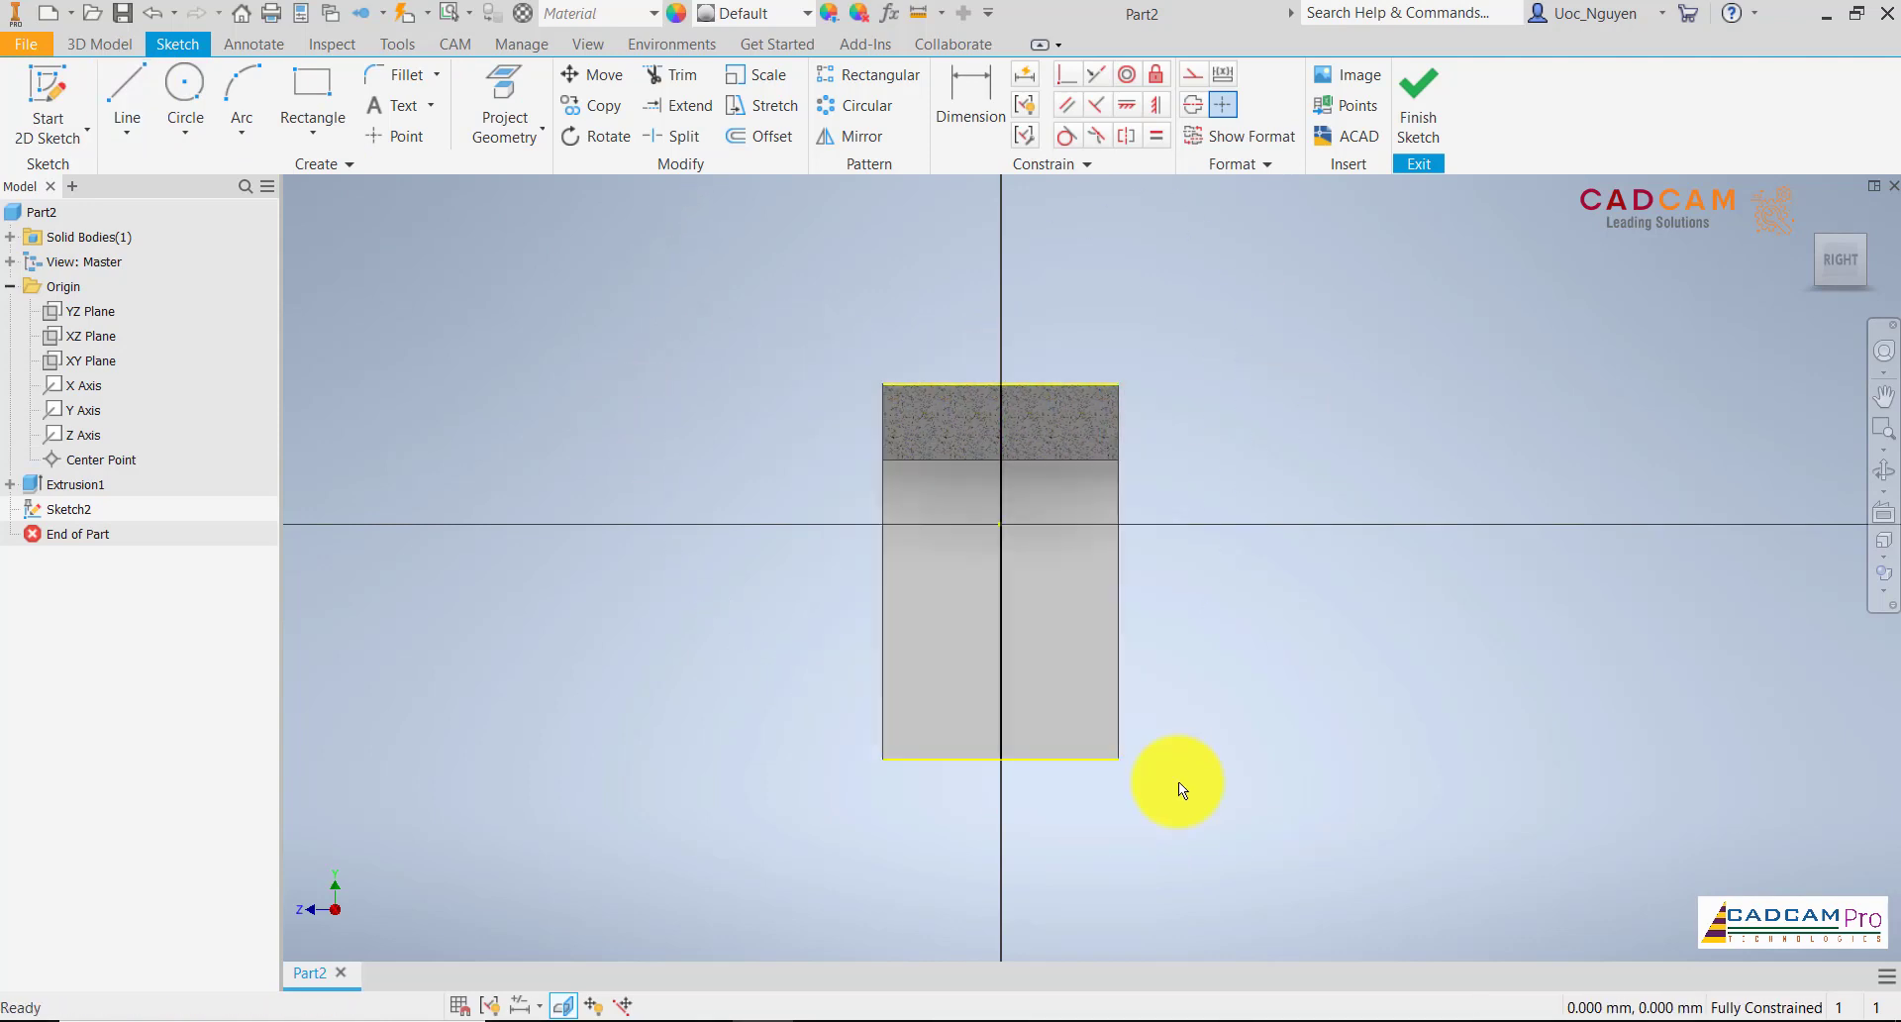
right_click(1178, 781)
left_click(1238, 781)
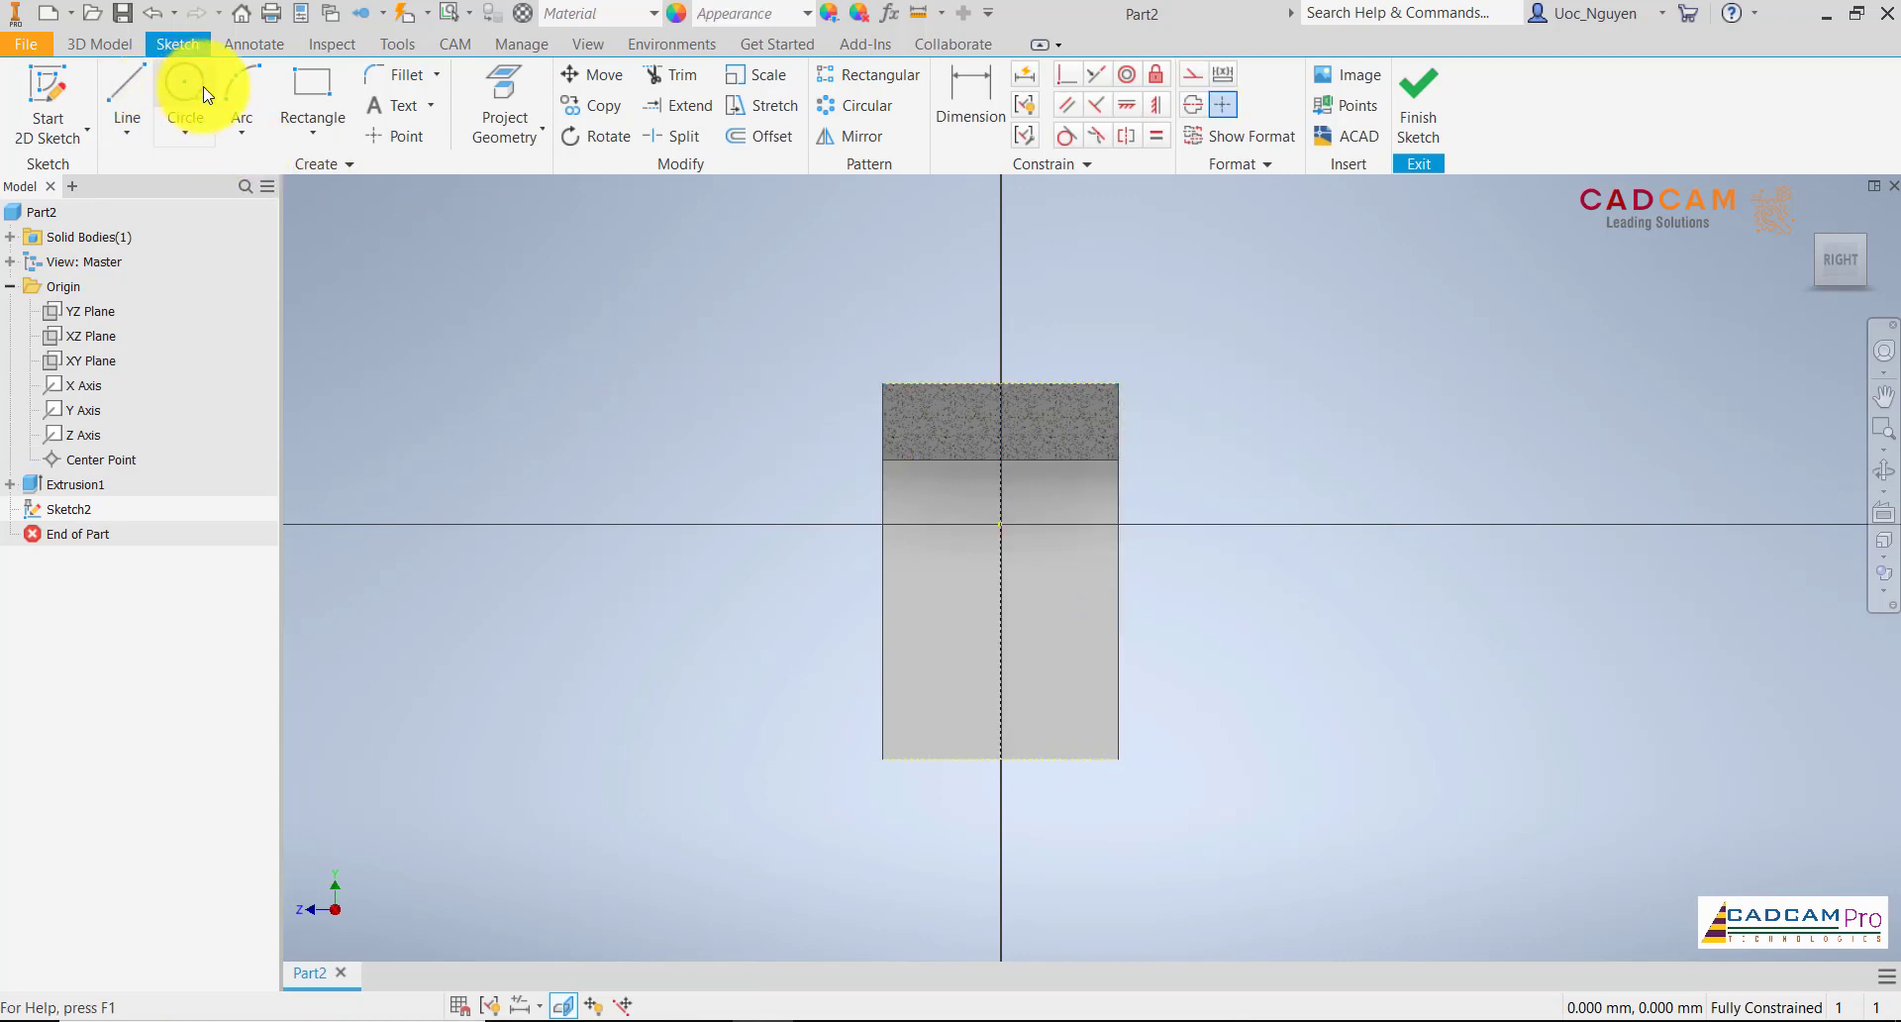
Sketch a downward-bulging three-point arc with a radius of about 10 mm across the centre line near the body's lower edge
left_click(241, 99)
left_click(941, 692)
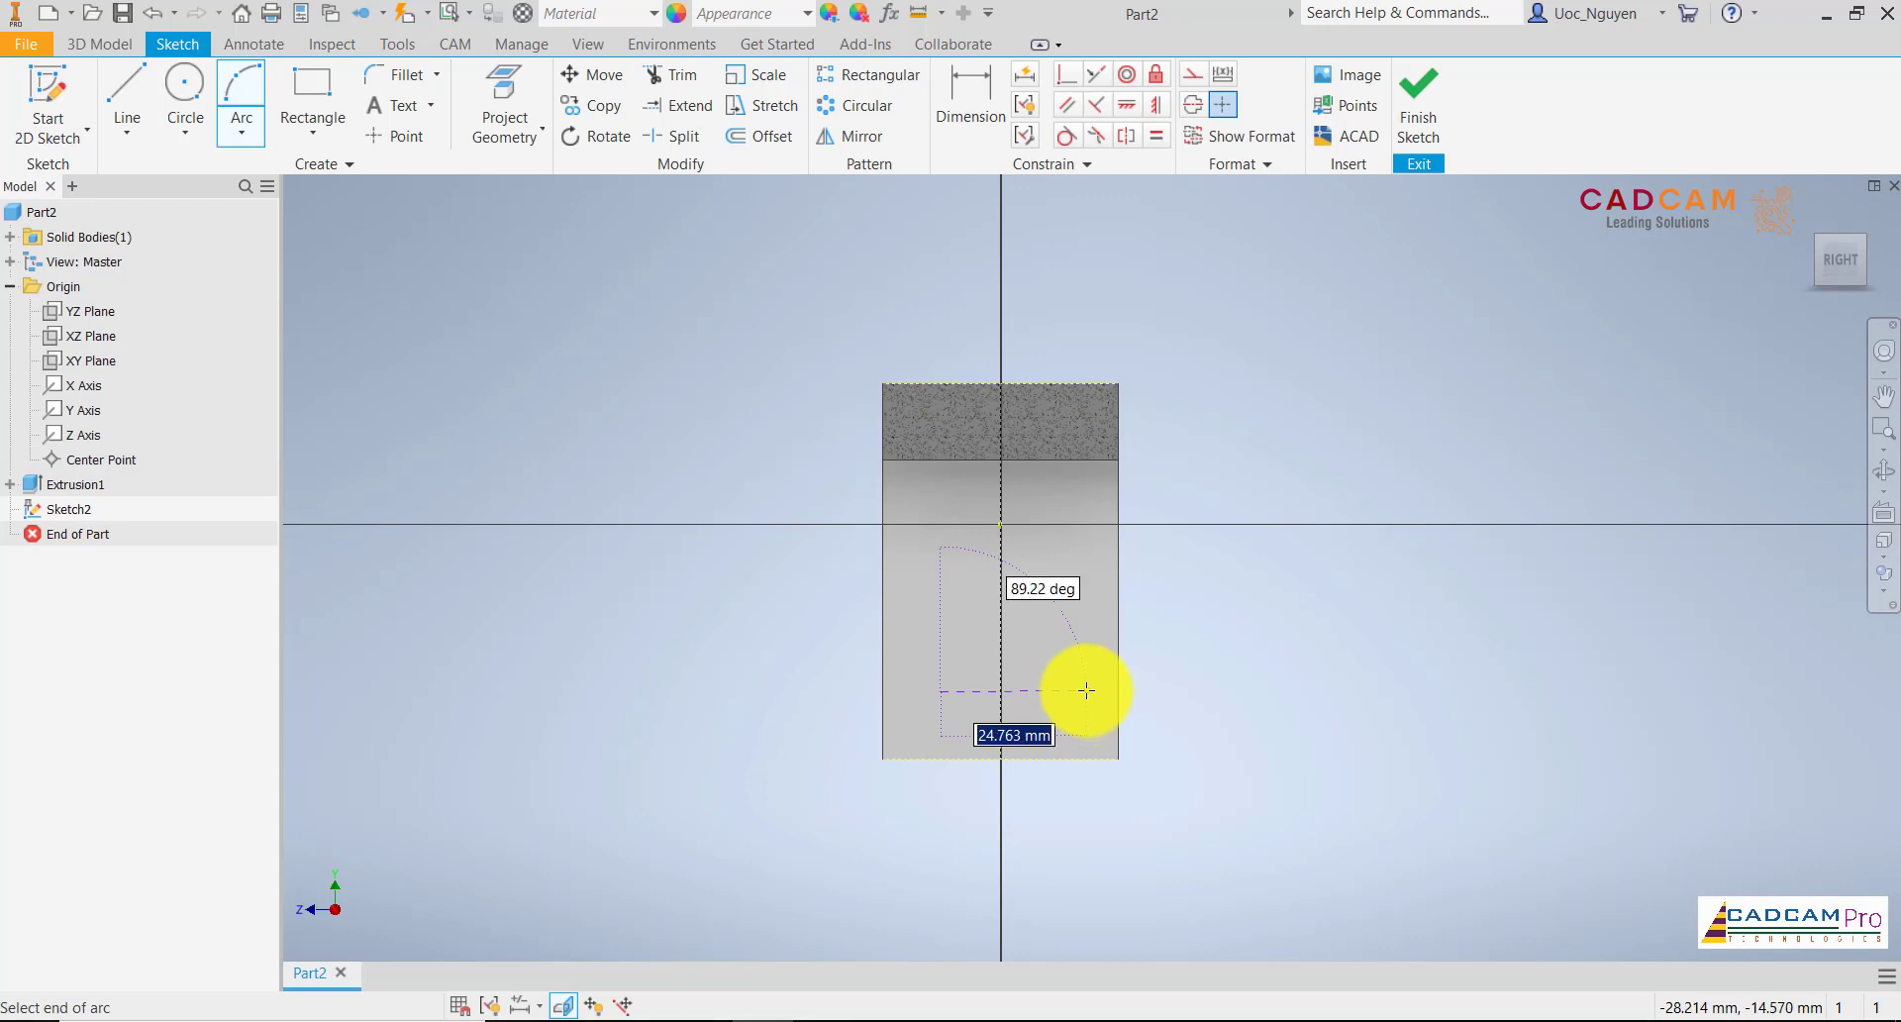
scroll(1057, 694, "up", 5)
left_click(1057, 693)
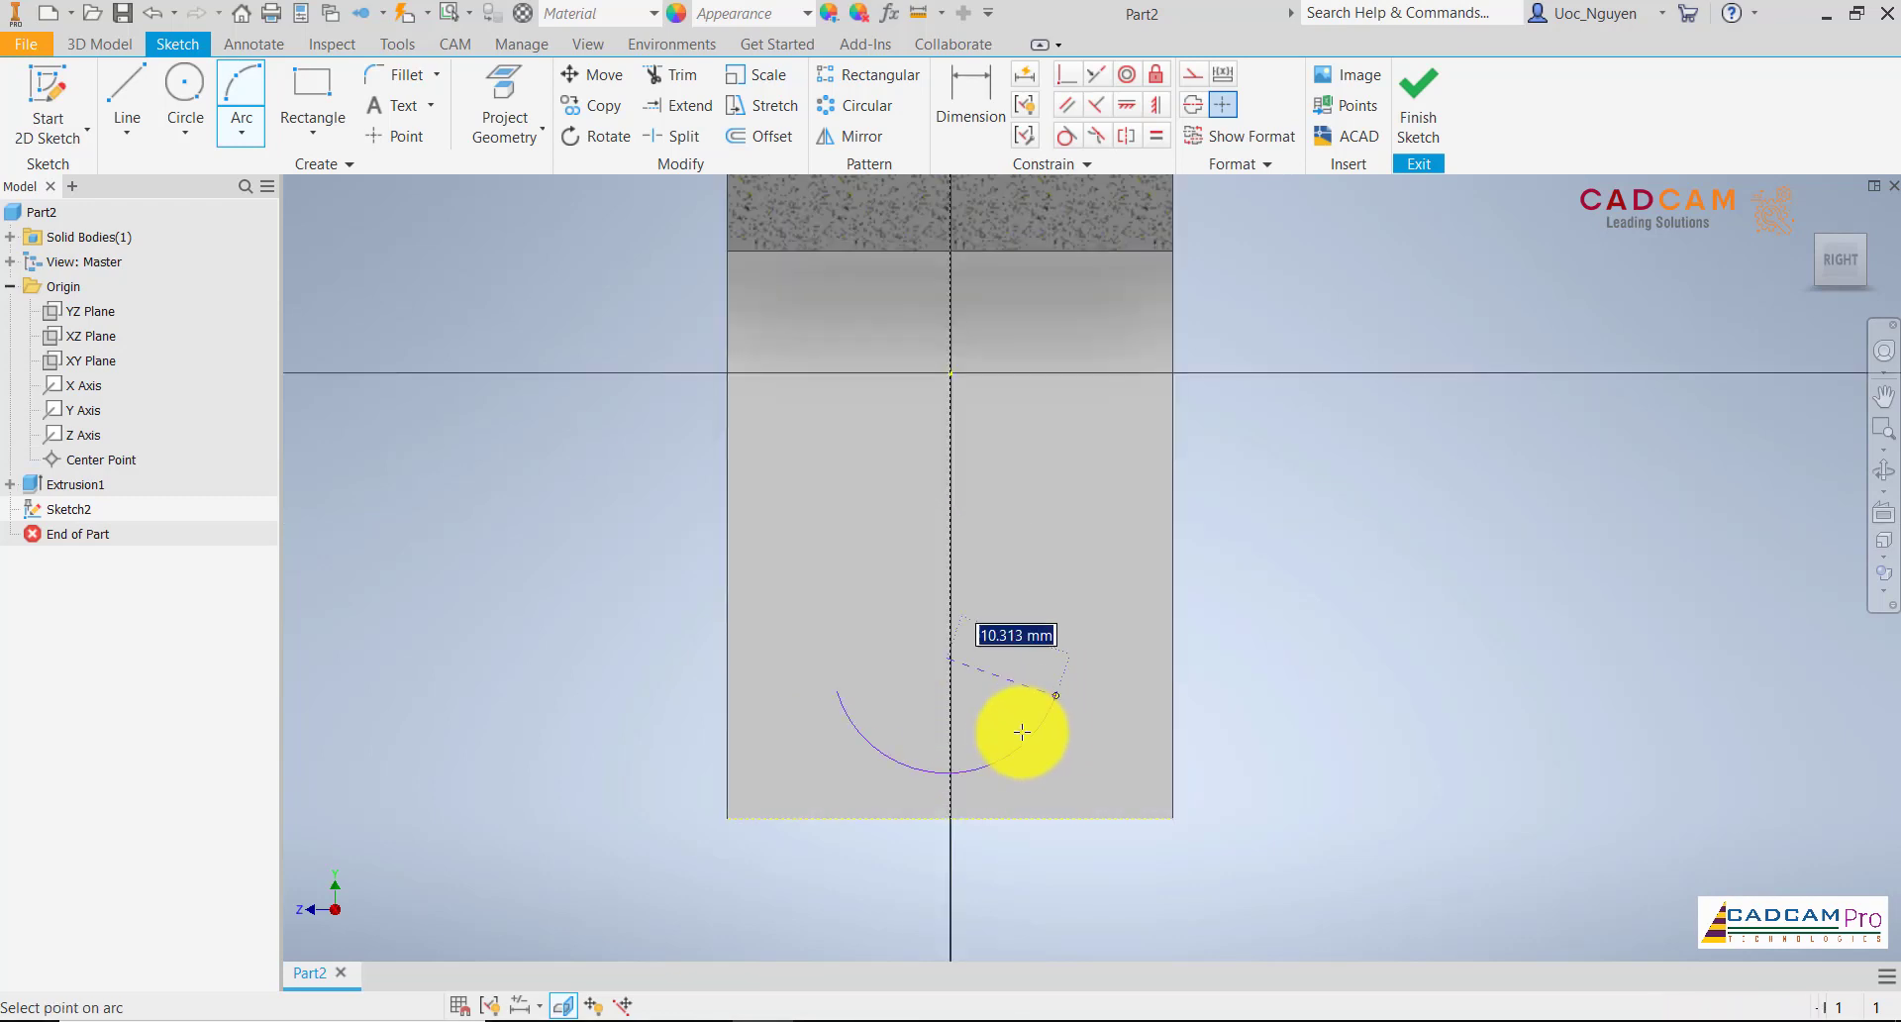
left_click(1006, 764)
scroll(992, 635, "down", 4)
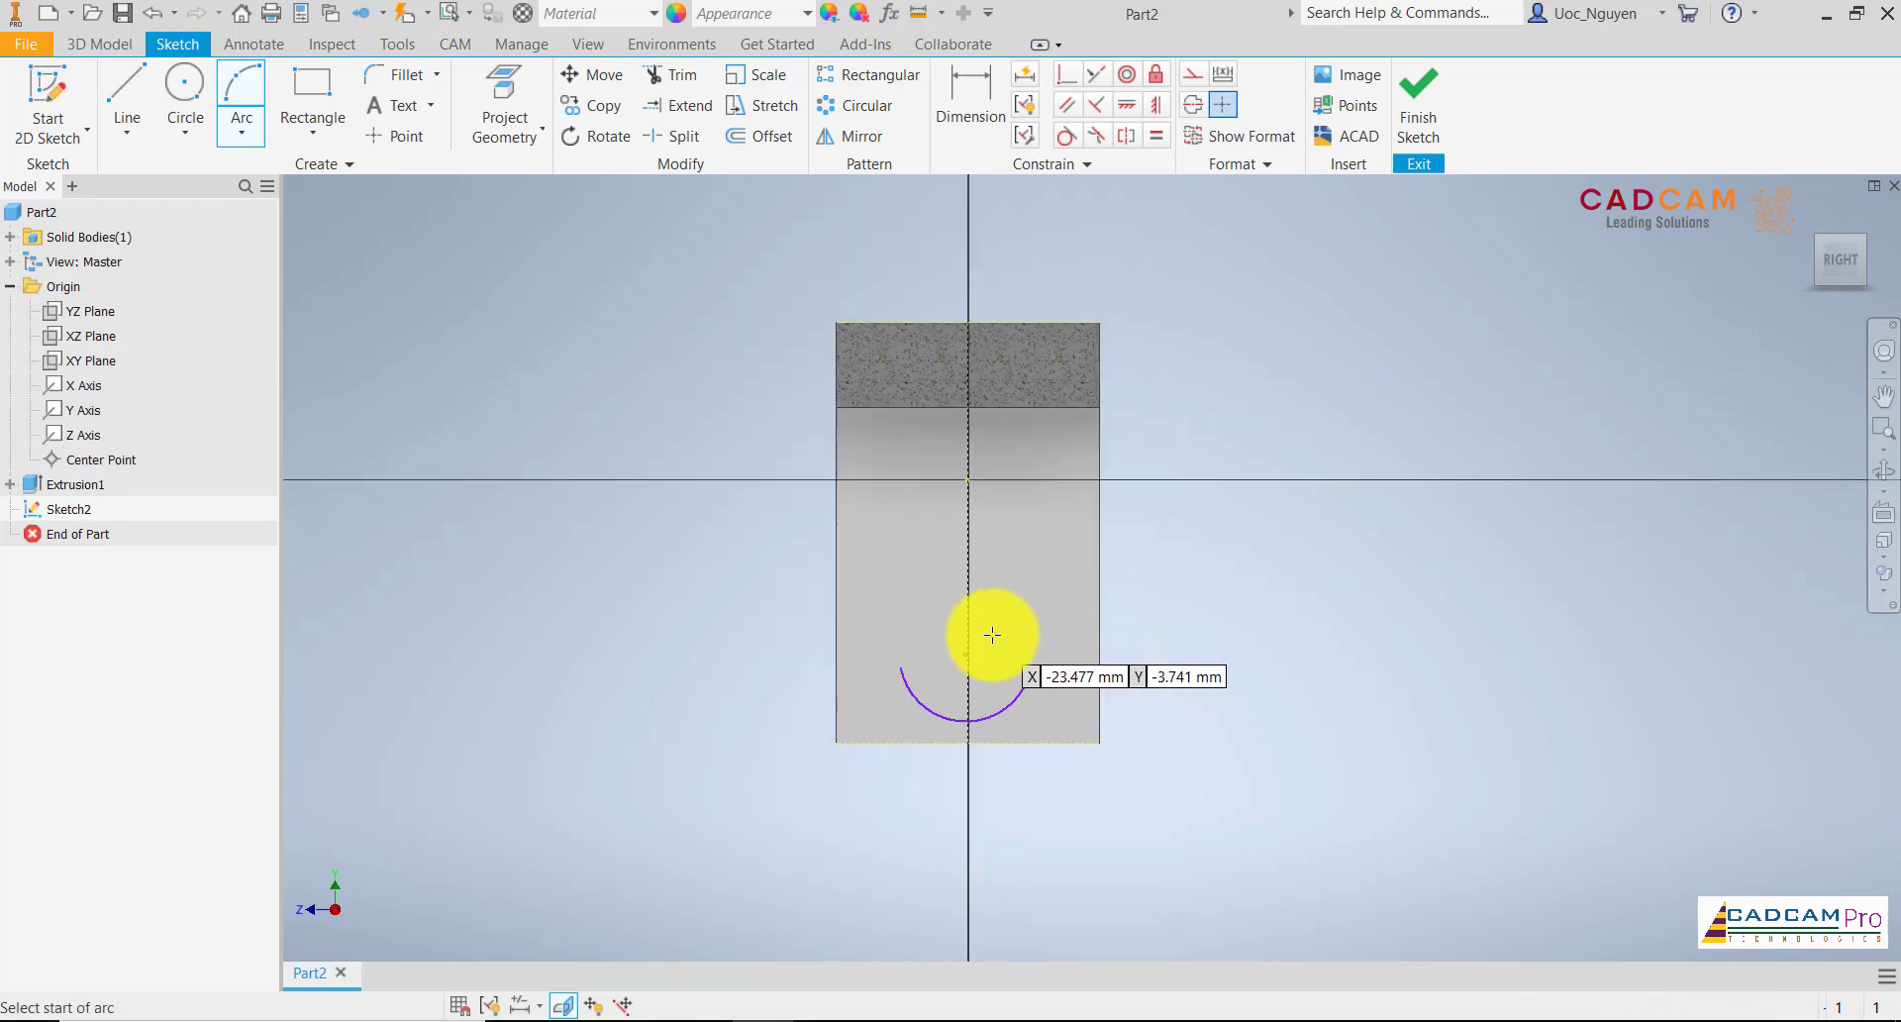
Make the arc coincident with the centre line's lower endpoint on the projected lower edge
left_click(1070, 77)
left_click(971, 722)
left_click(970, 738)
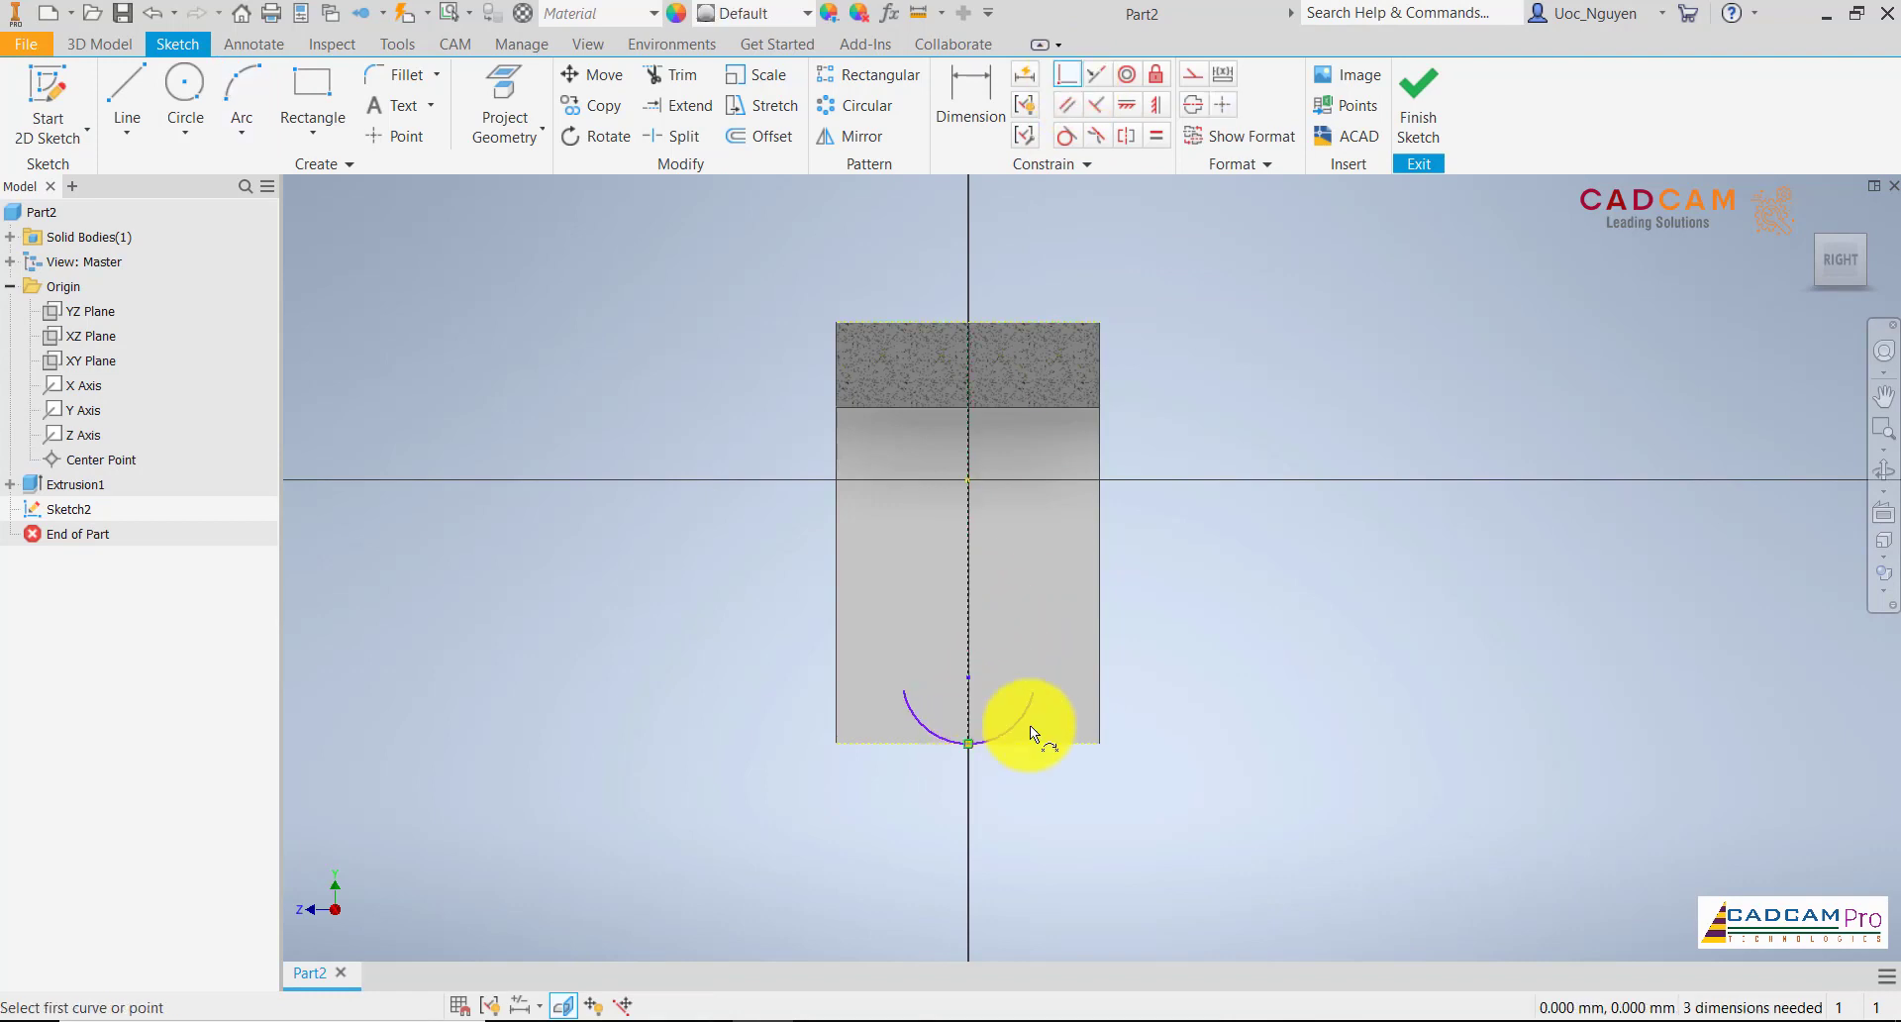
Draw slanted lines from both arc ends up to the projected upper edge and close the profile with a line between their upper ends
left_click(126, 94)
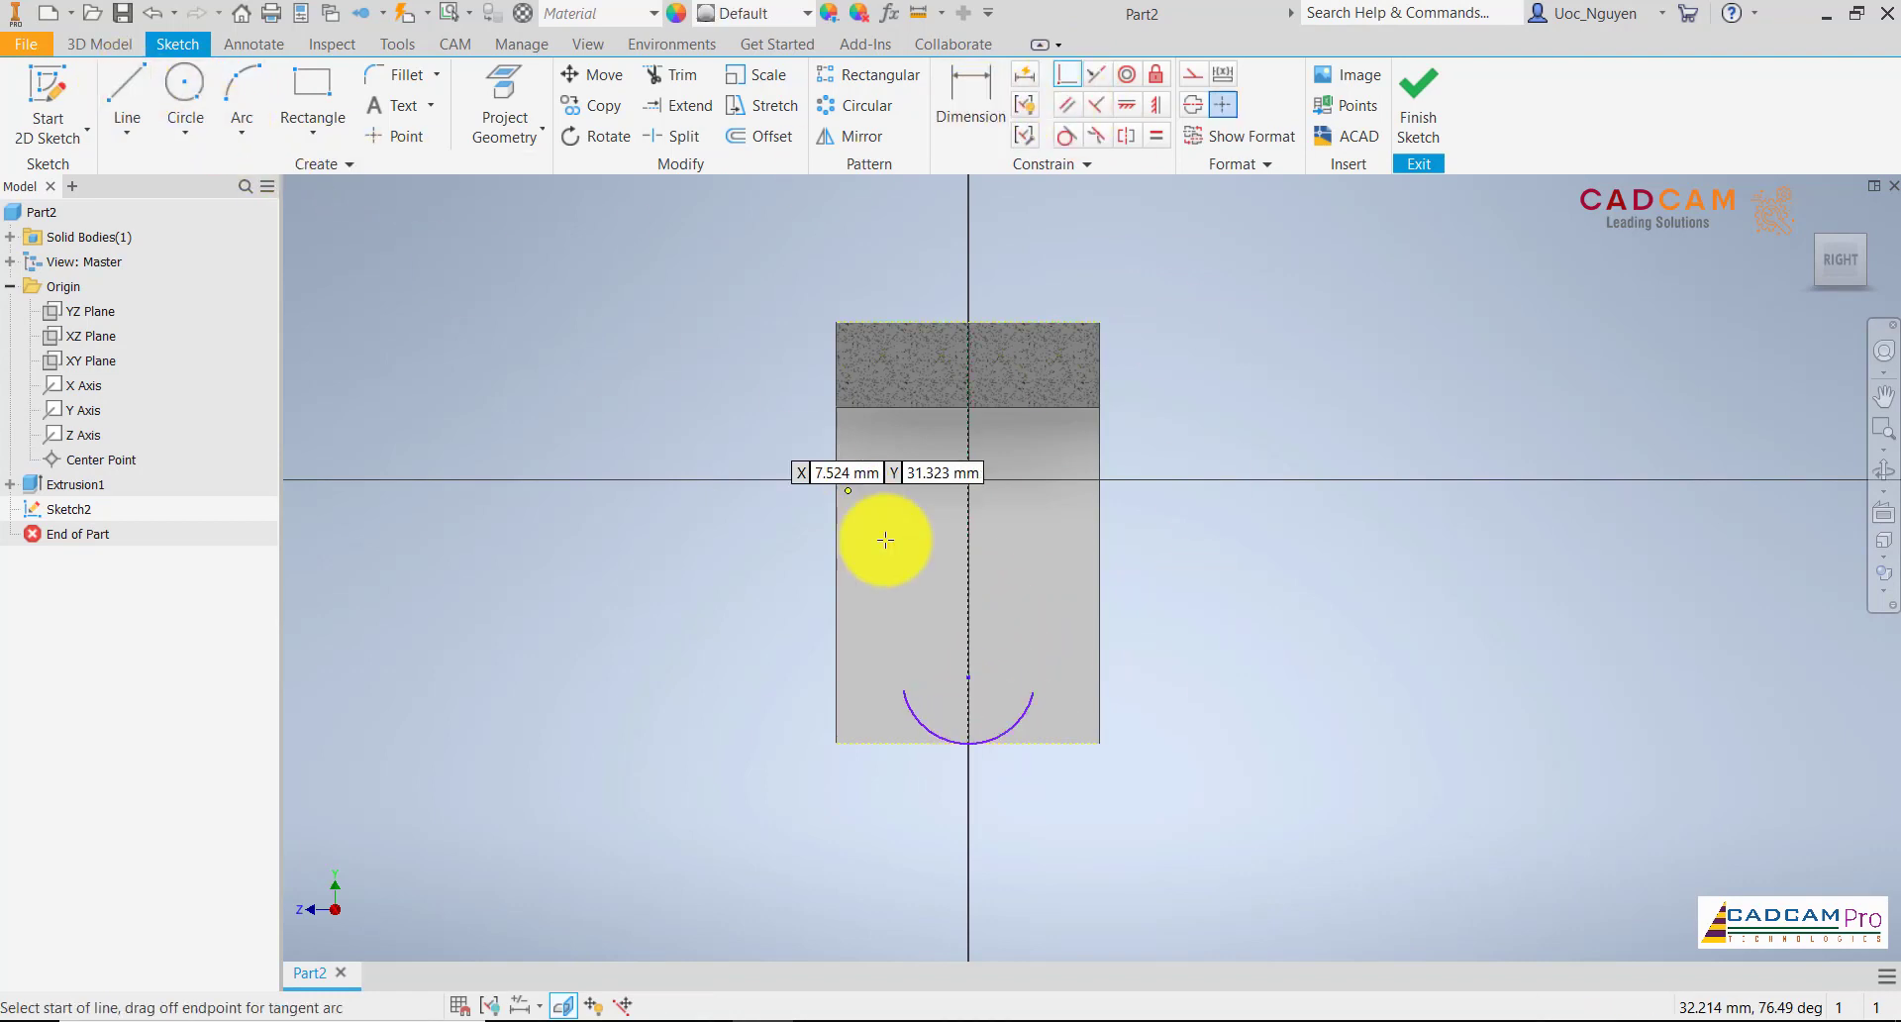
left_click(904, 690)
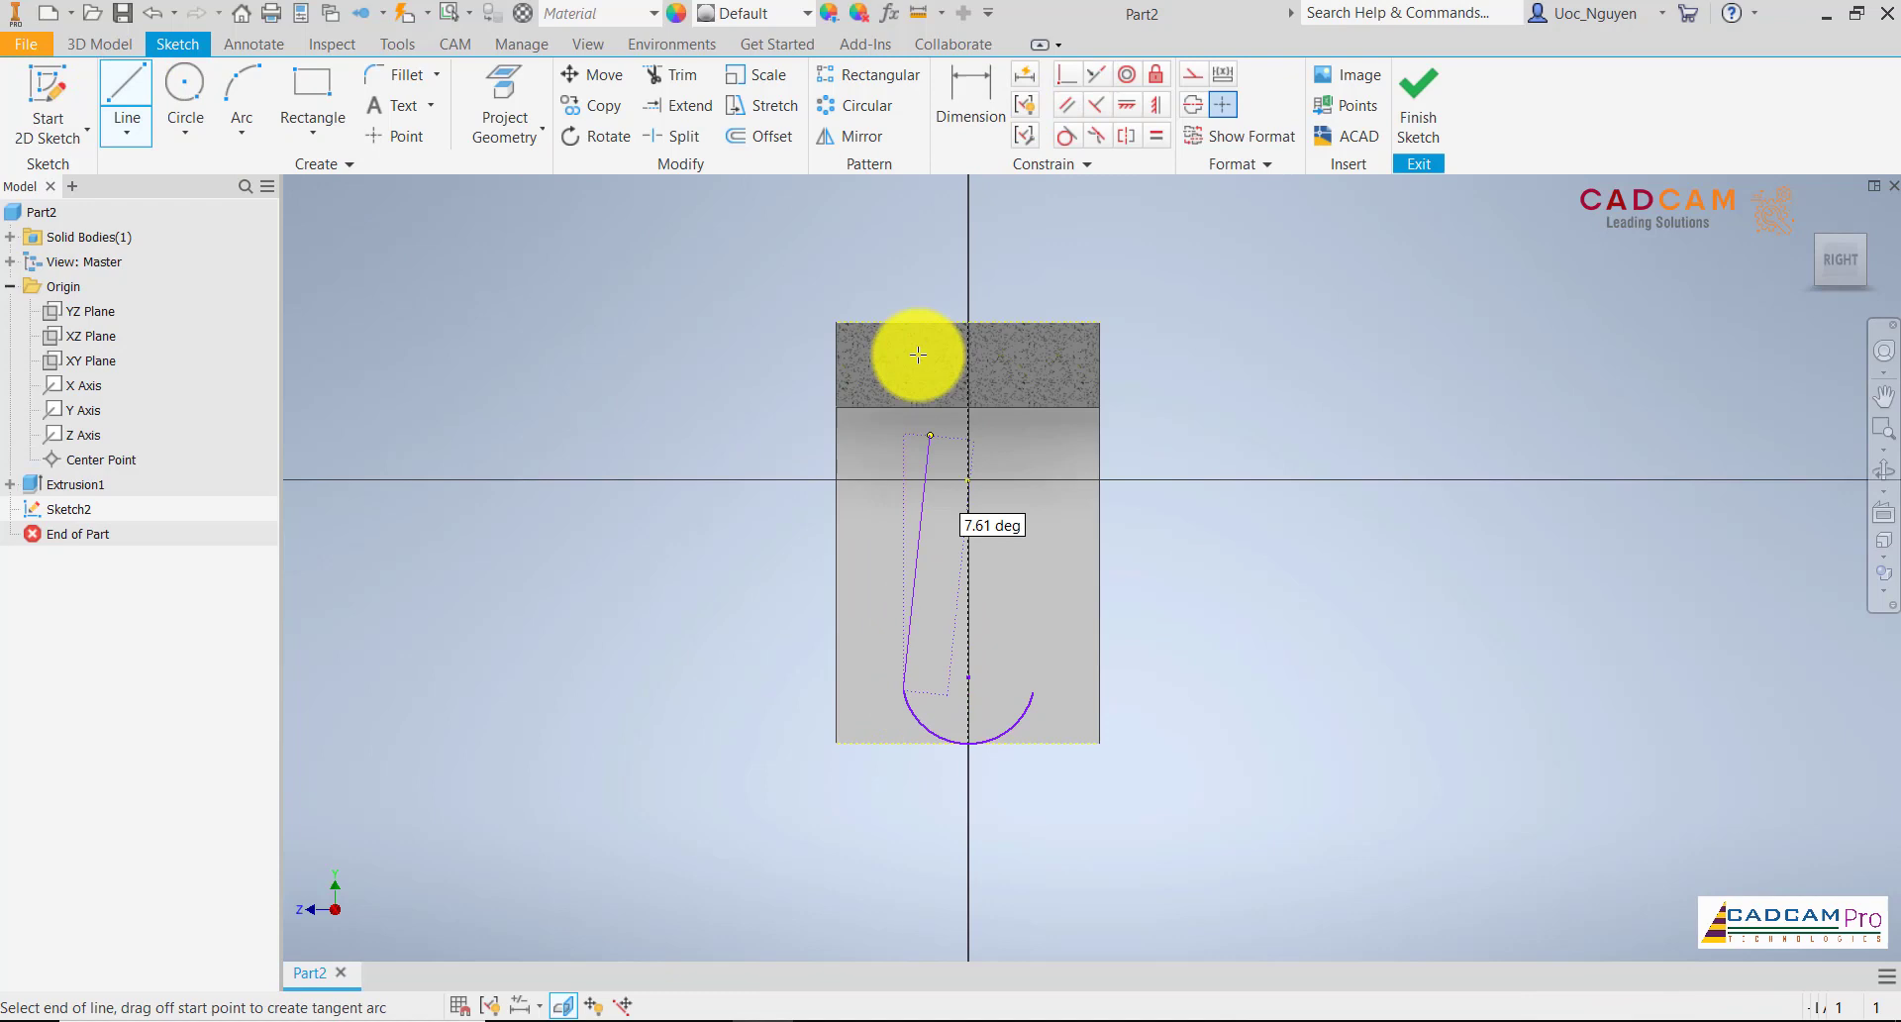
left_click(872, 322)
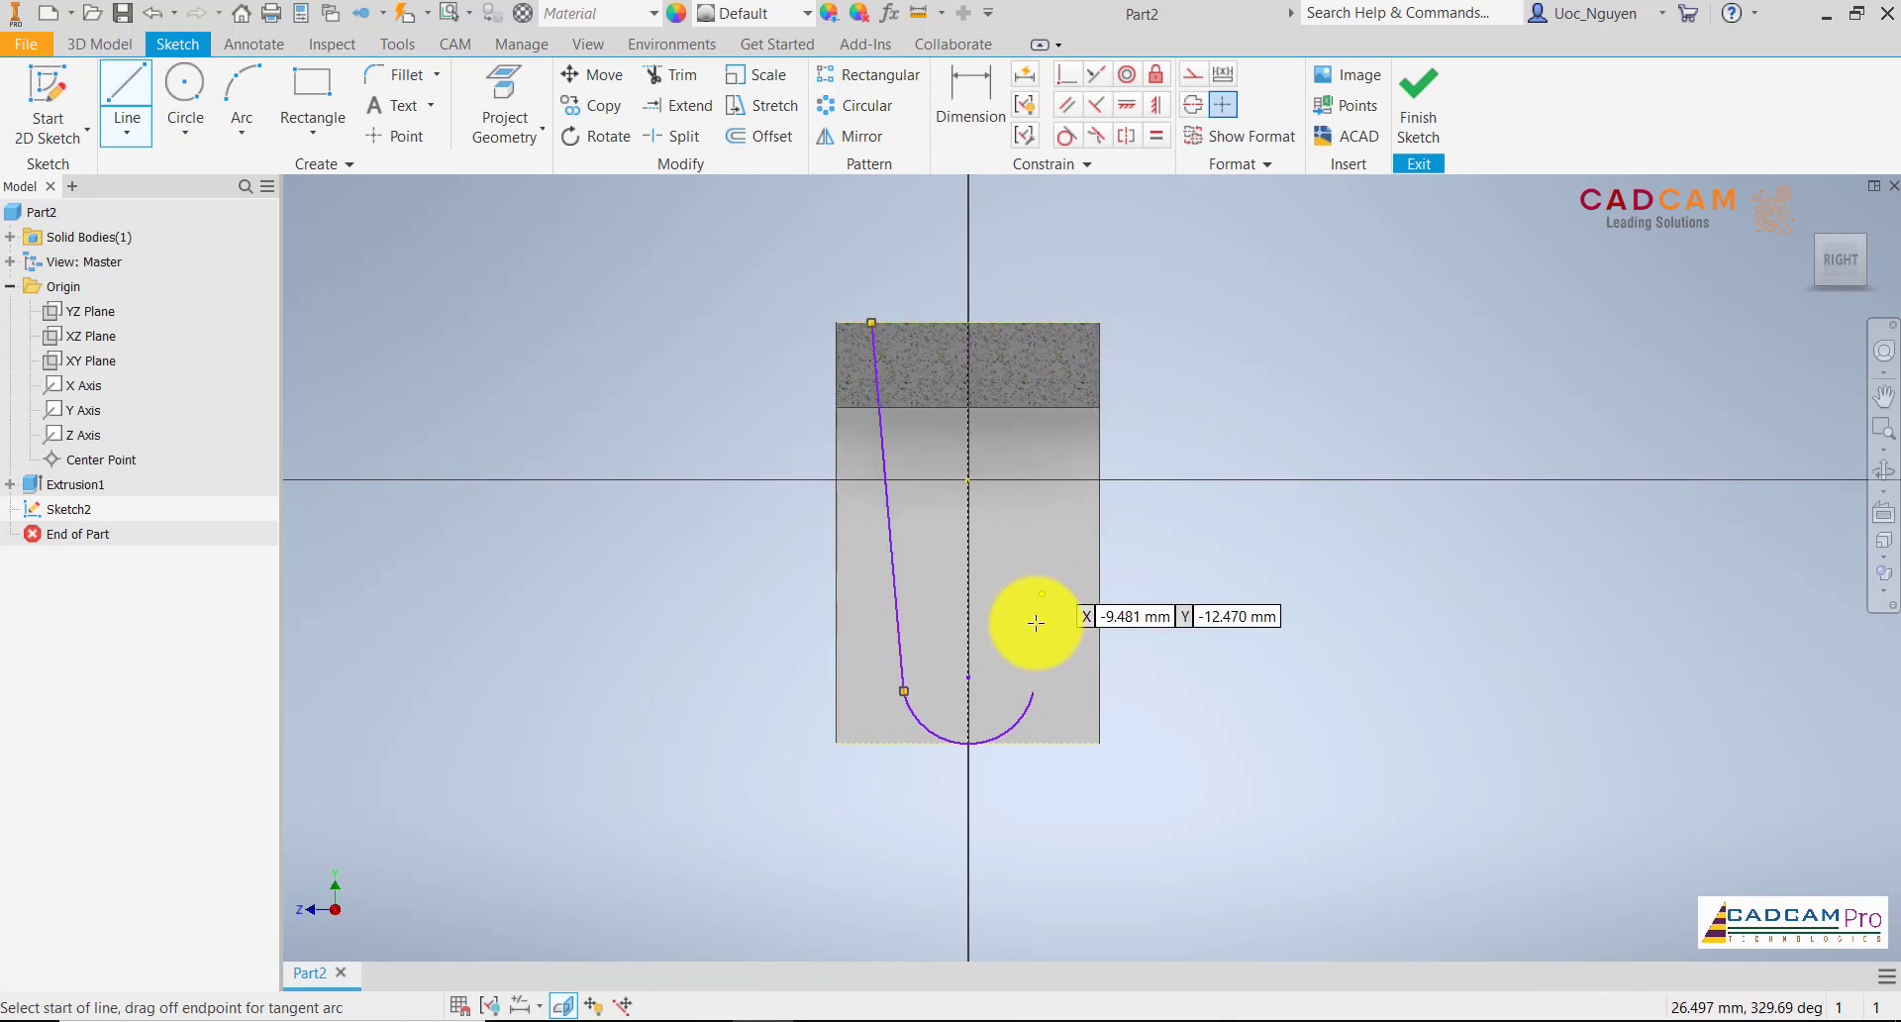
left_click(1034, 690)
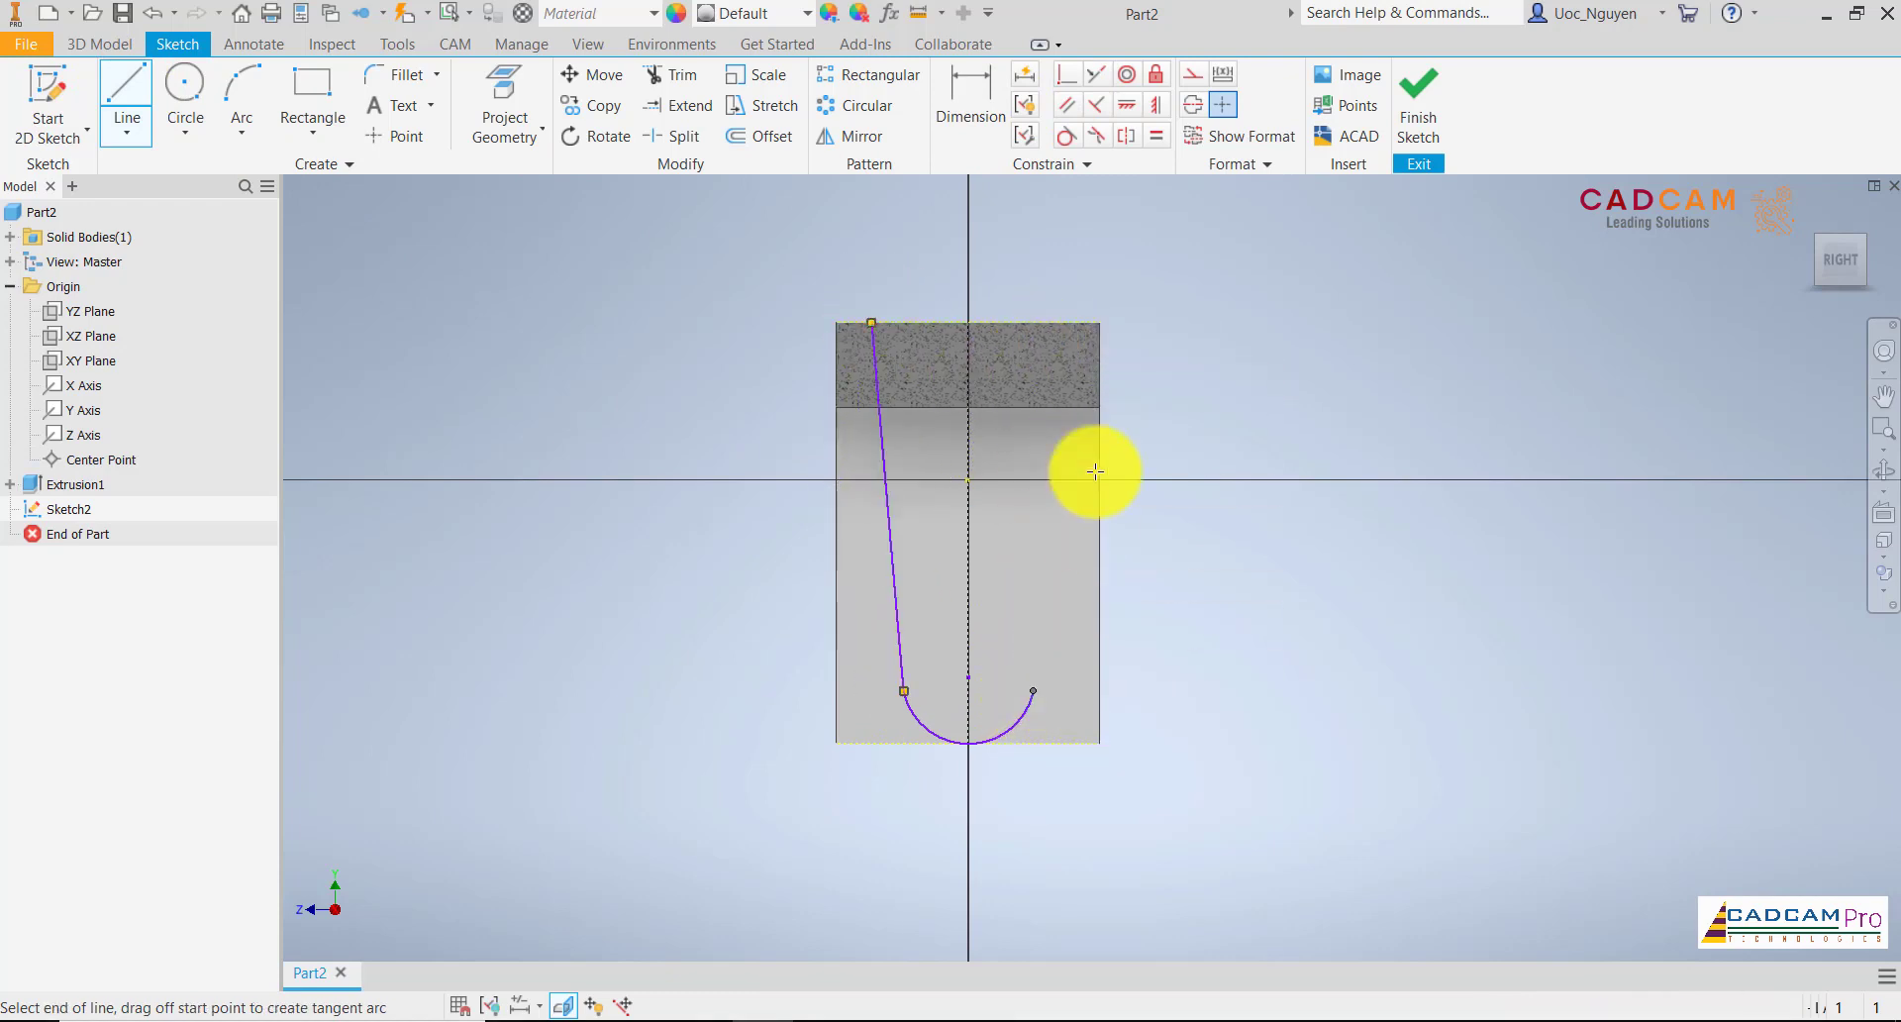
double_click(1068, 322)
left_click(1066, 322)
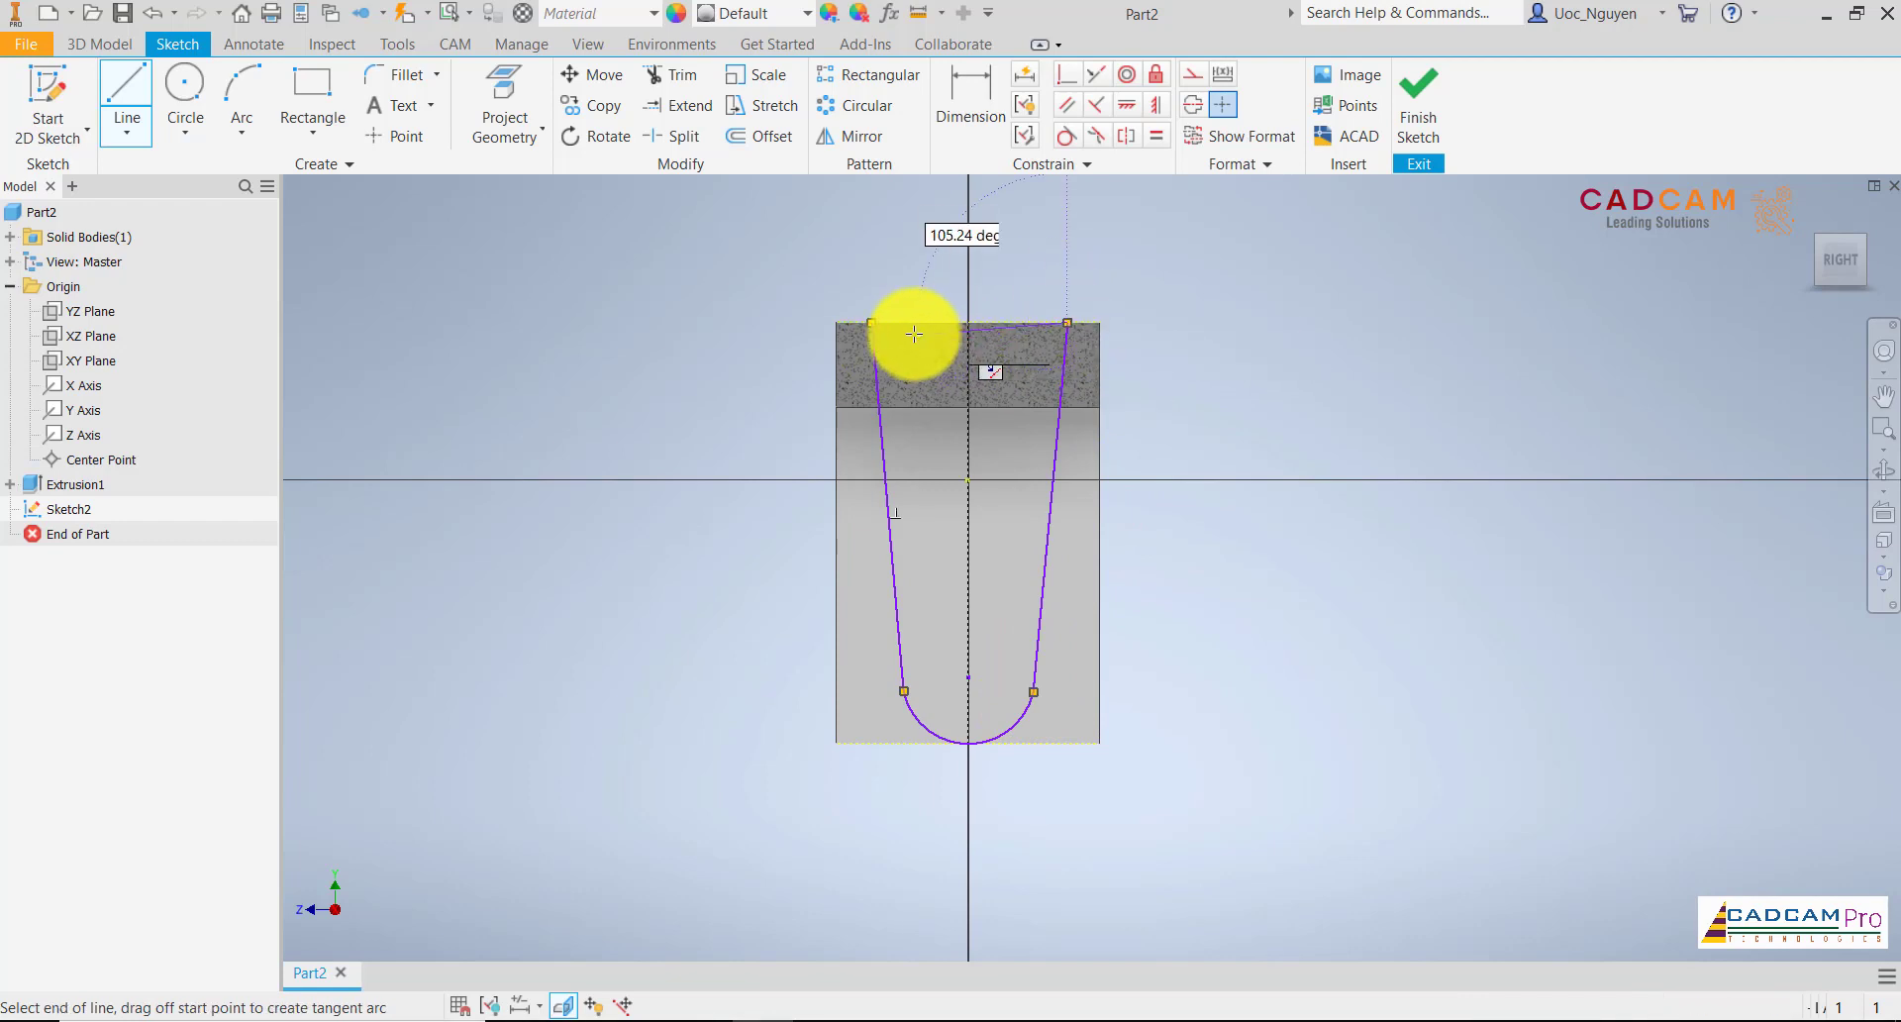
double_click(871, 323)
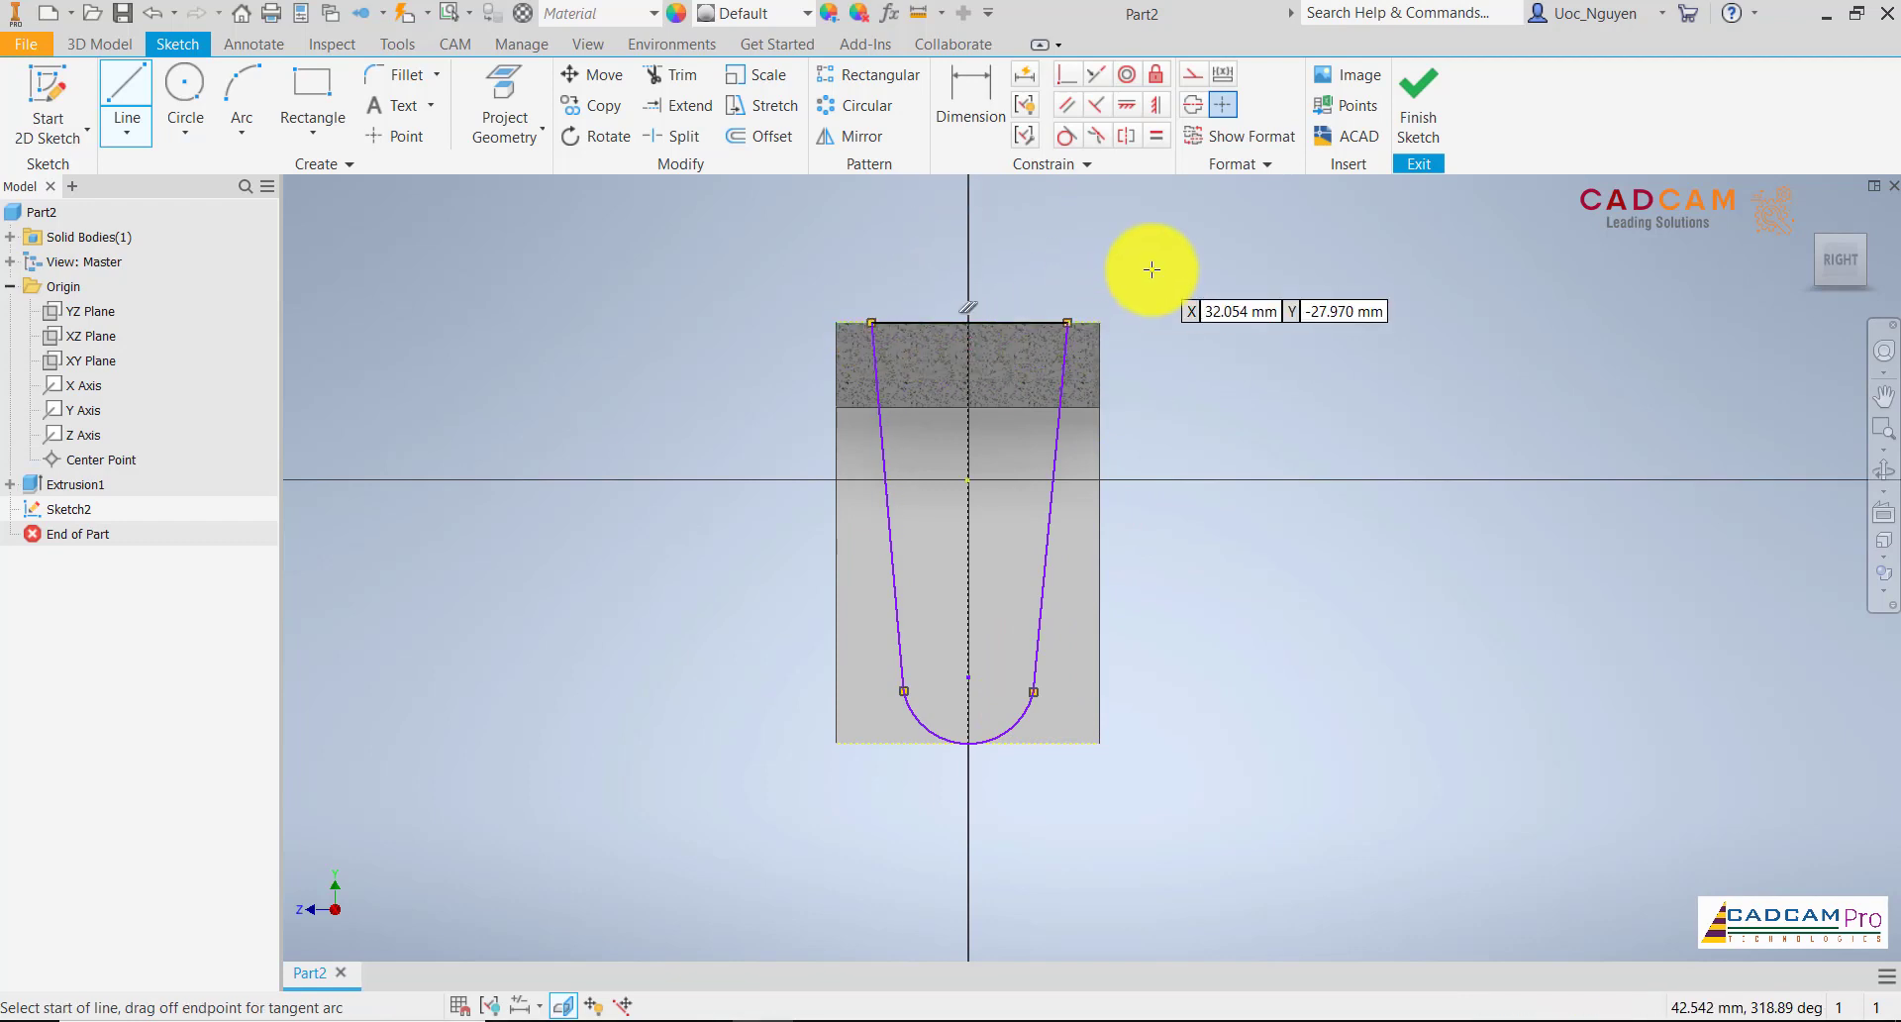
key("Escape")
Make both slanted lines tangent to the arc
left_click(1065, 135)
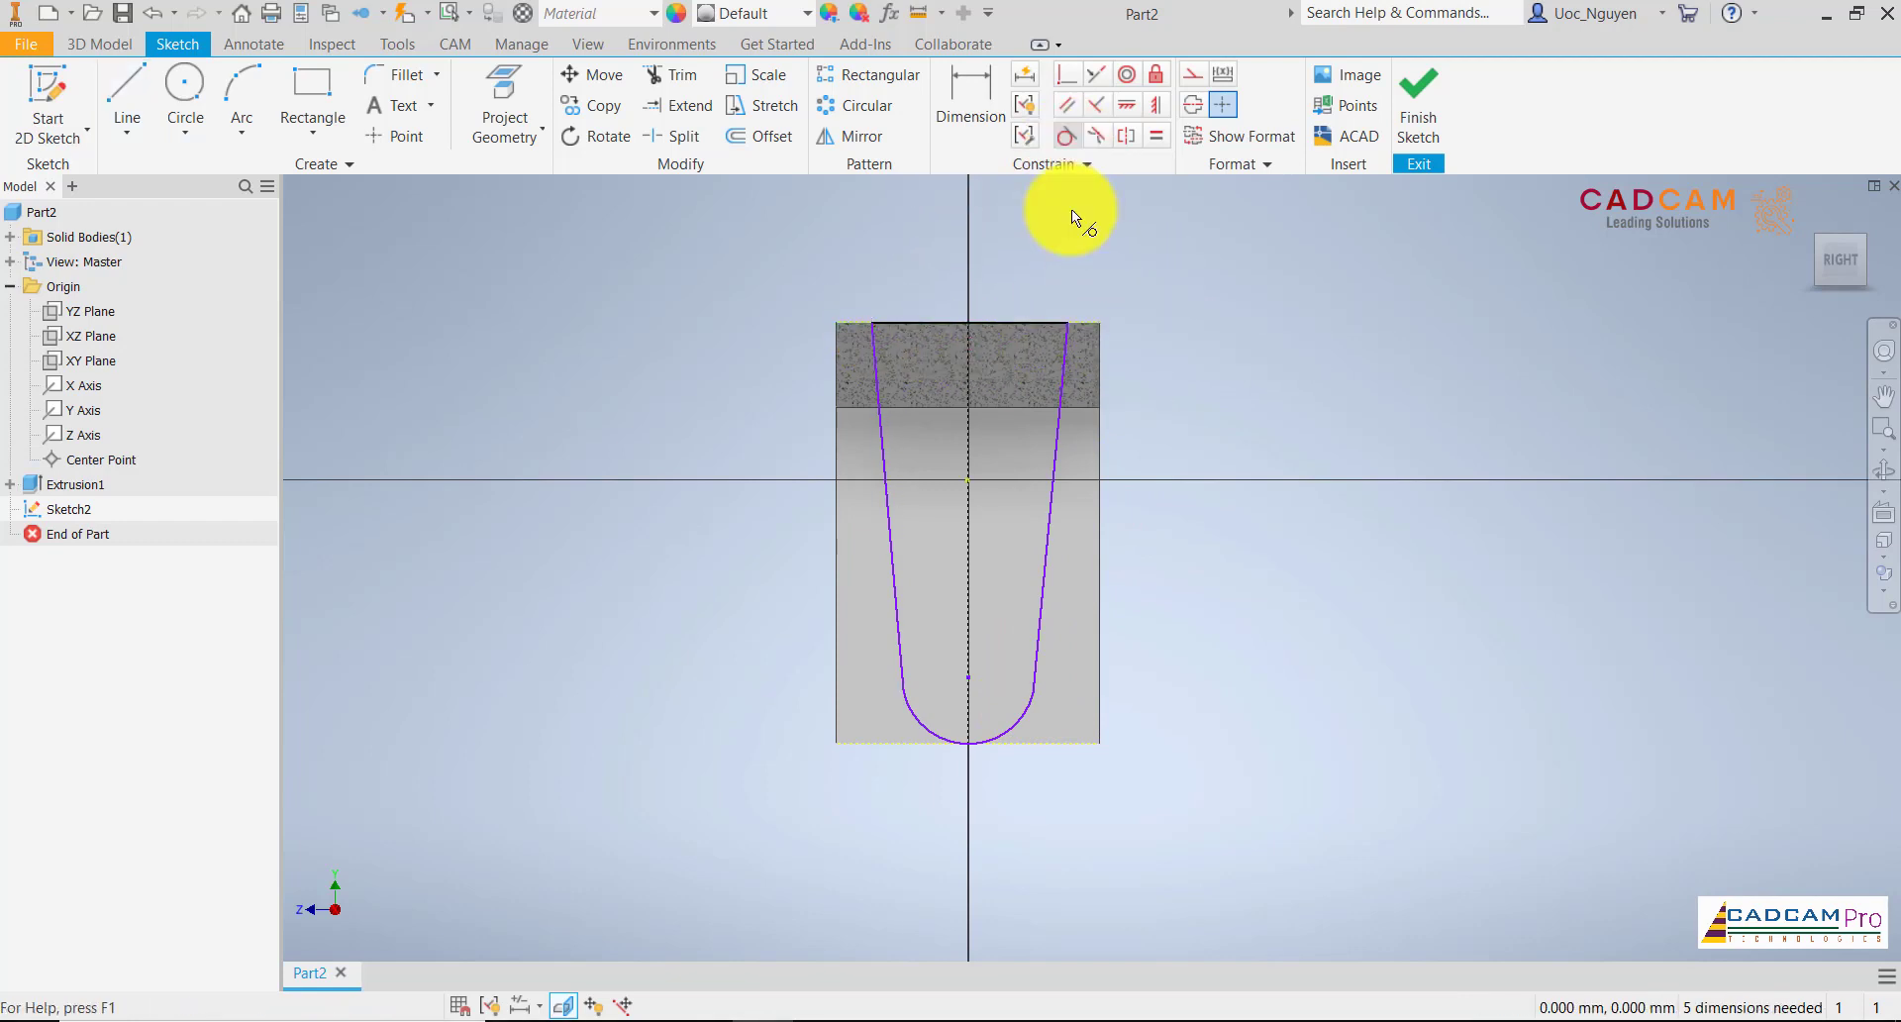
left_click(1037, 641)
left_click(1031, 703)
left_click(909, 711)
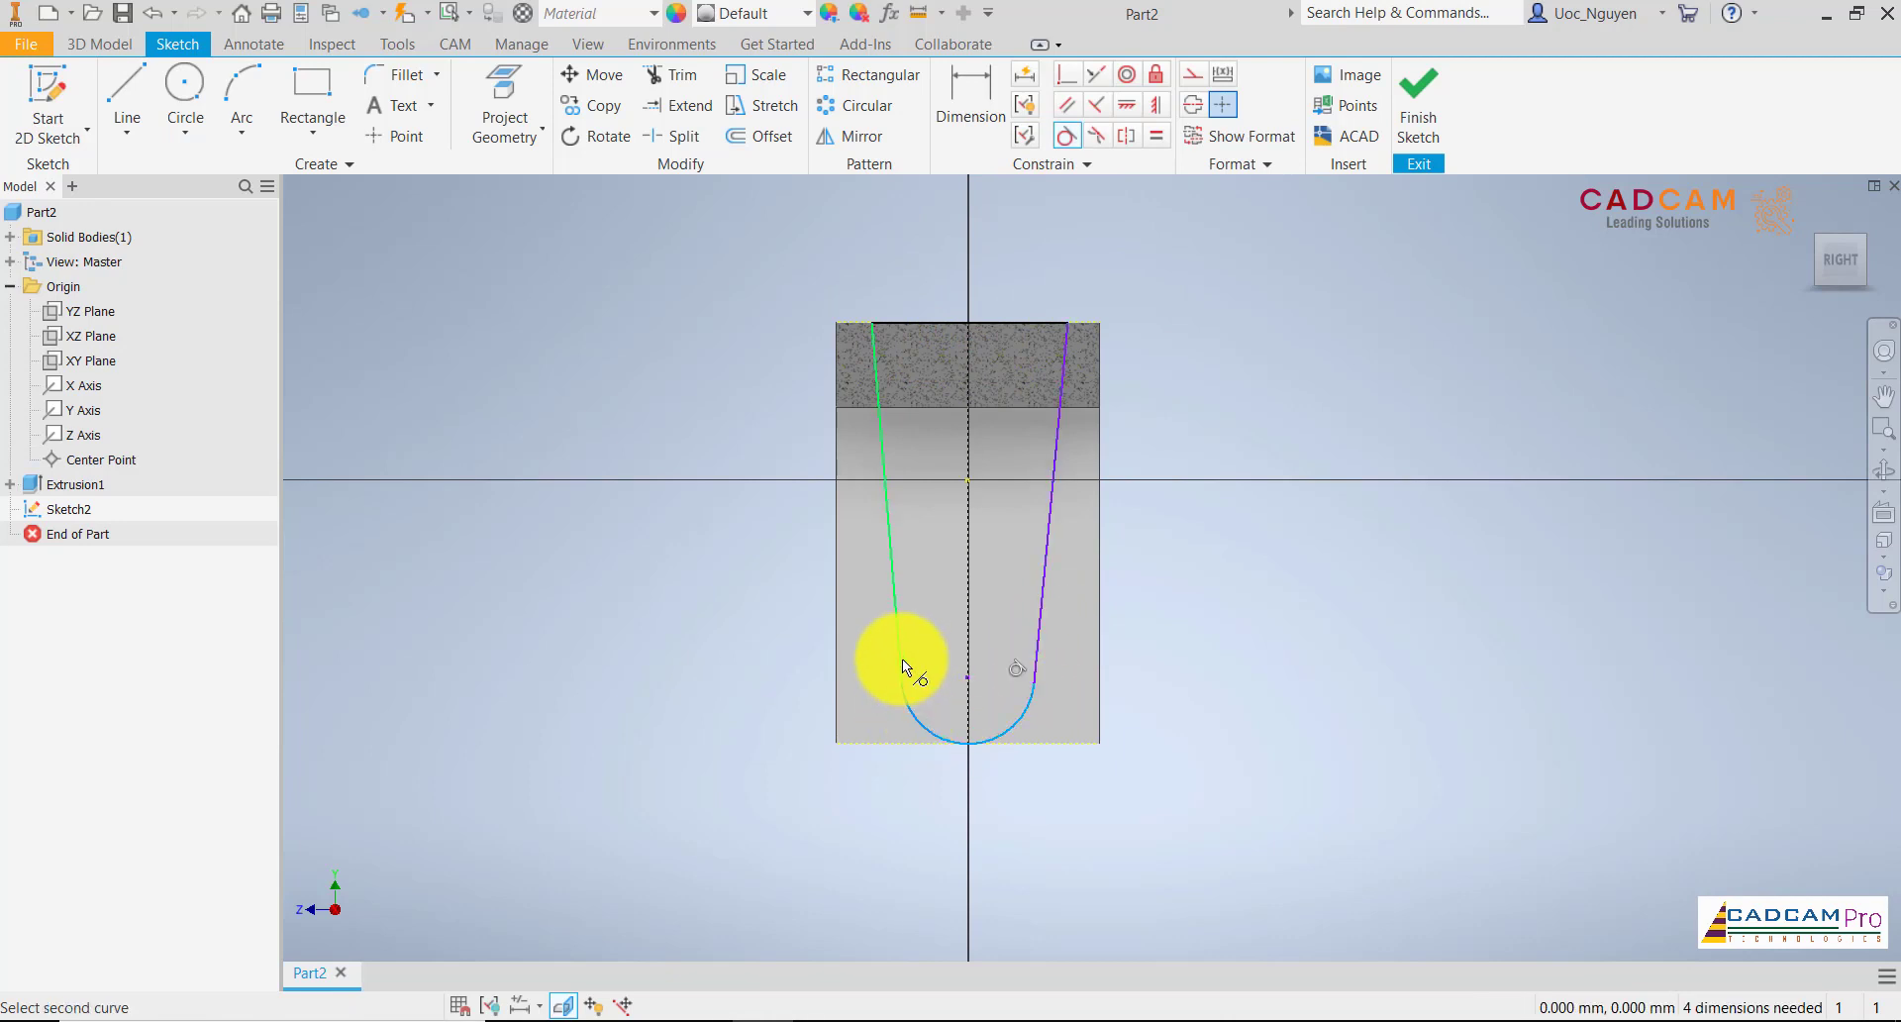
left_click(901, 658)
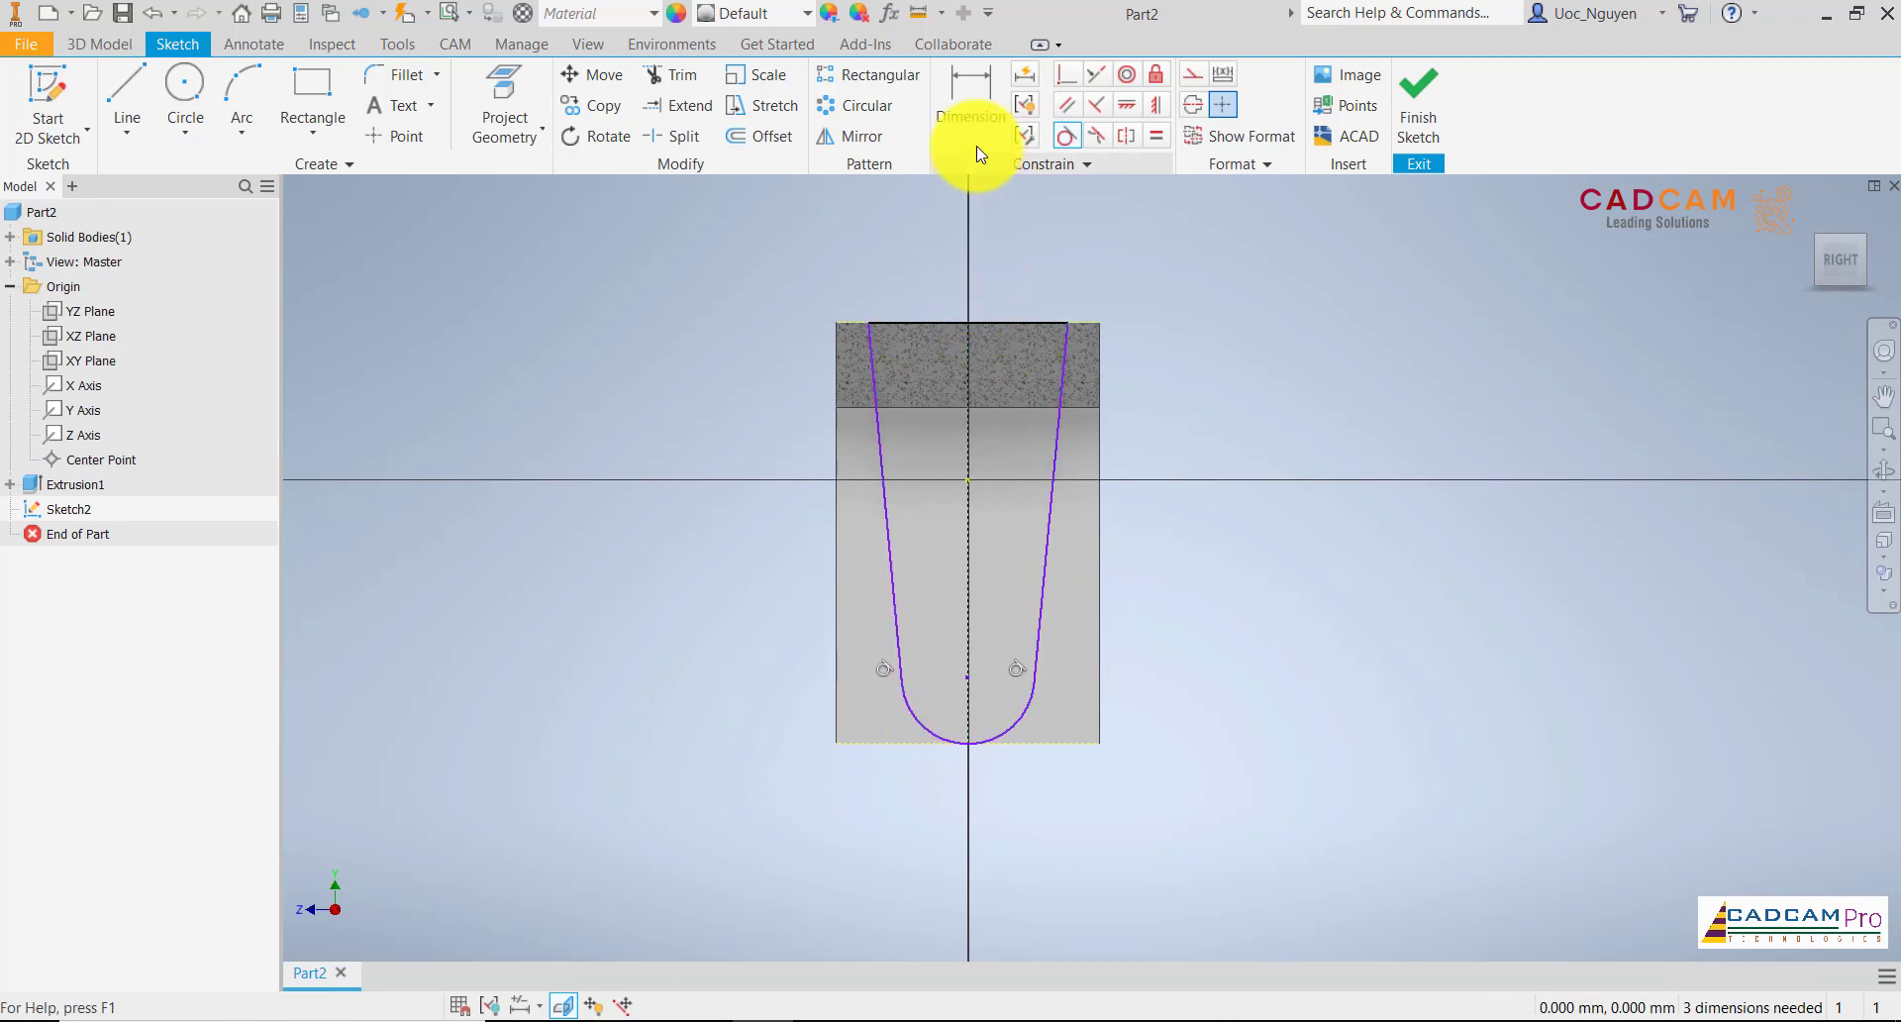
Dimension the angle between the right slanted line and the vertical centre line as 2 degrees
left_click(972, 107)
left_click(1064, 390)
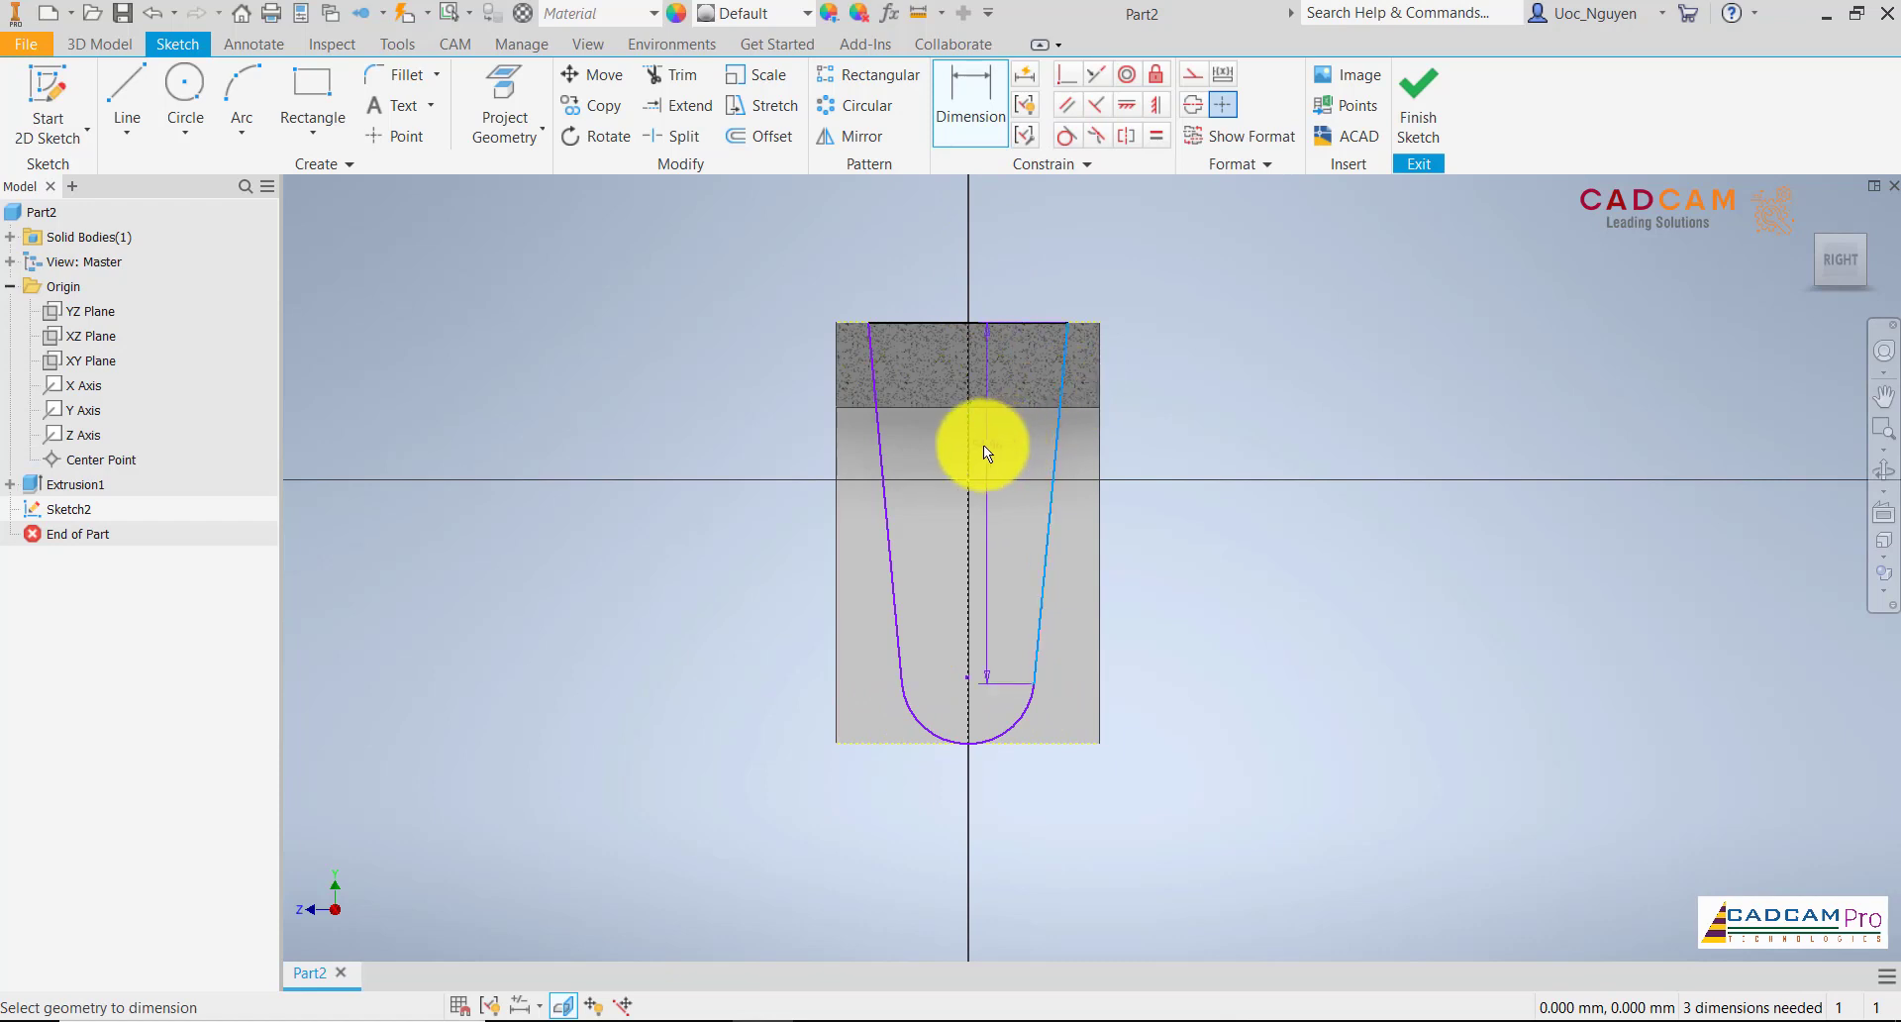
left_click(1024, 252)
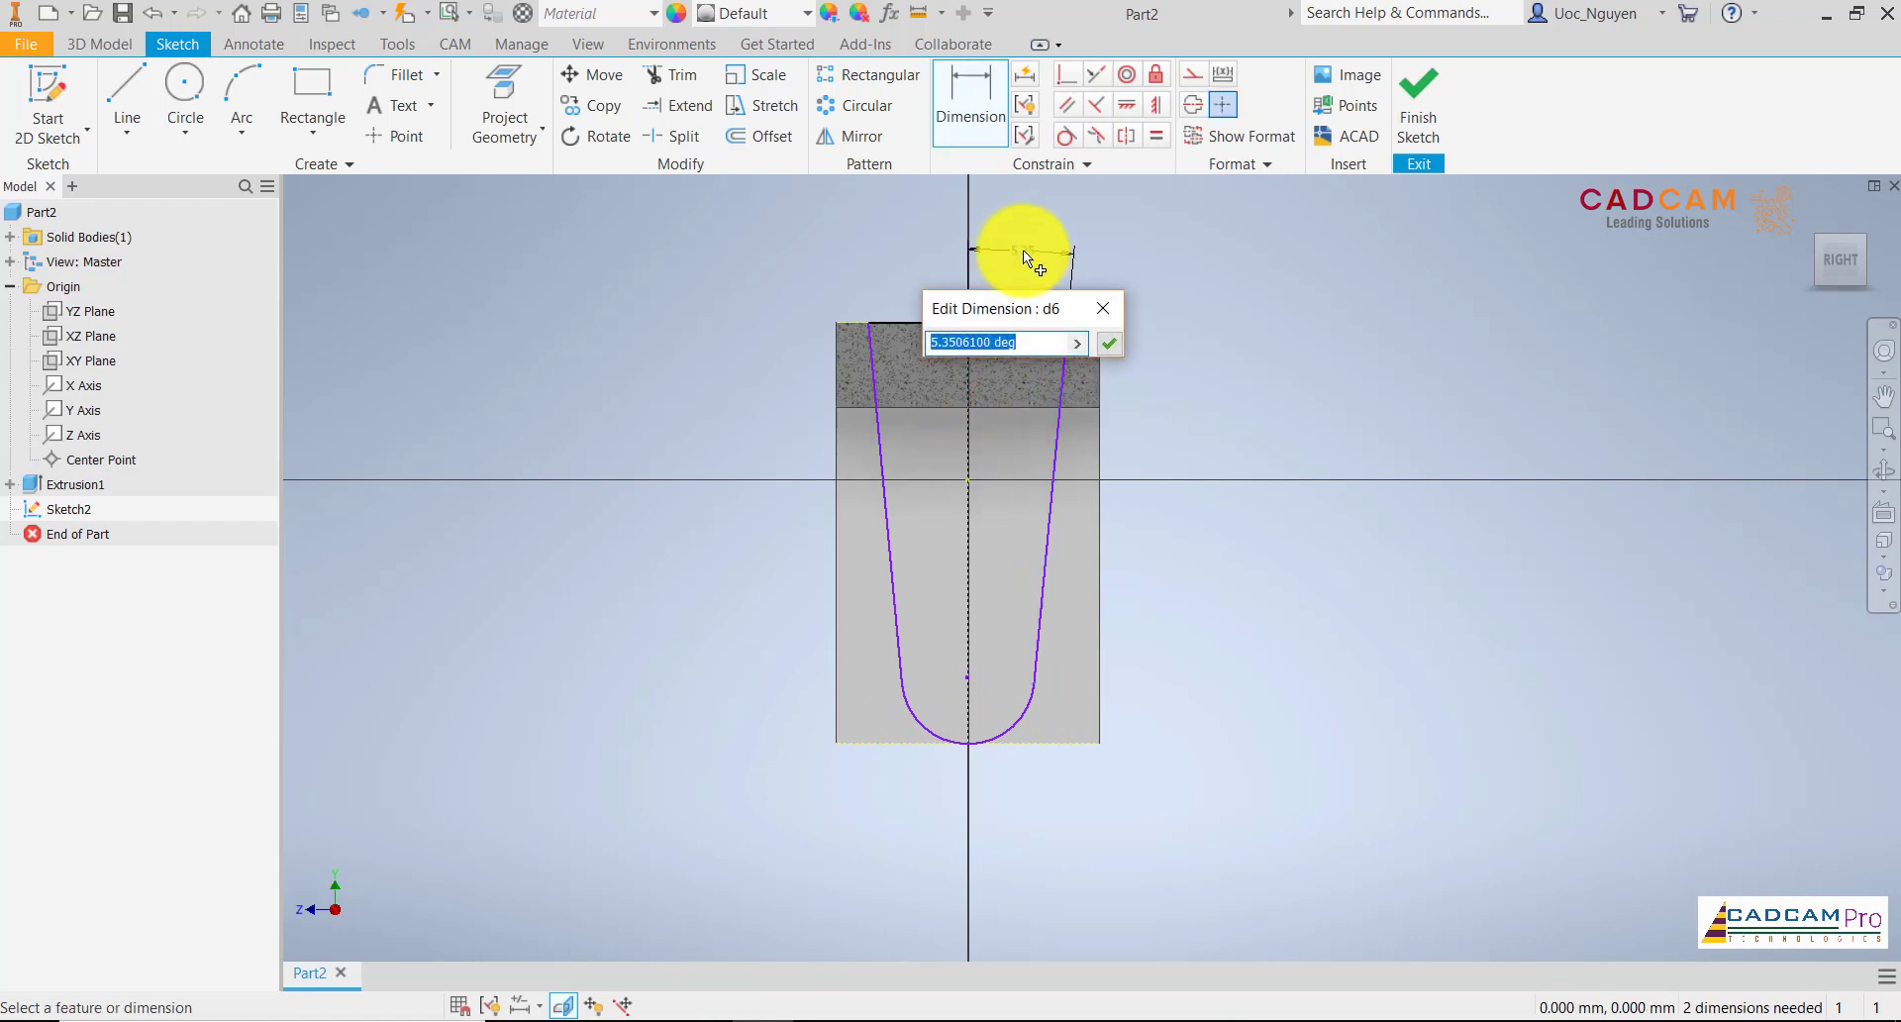
key("Return")
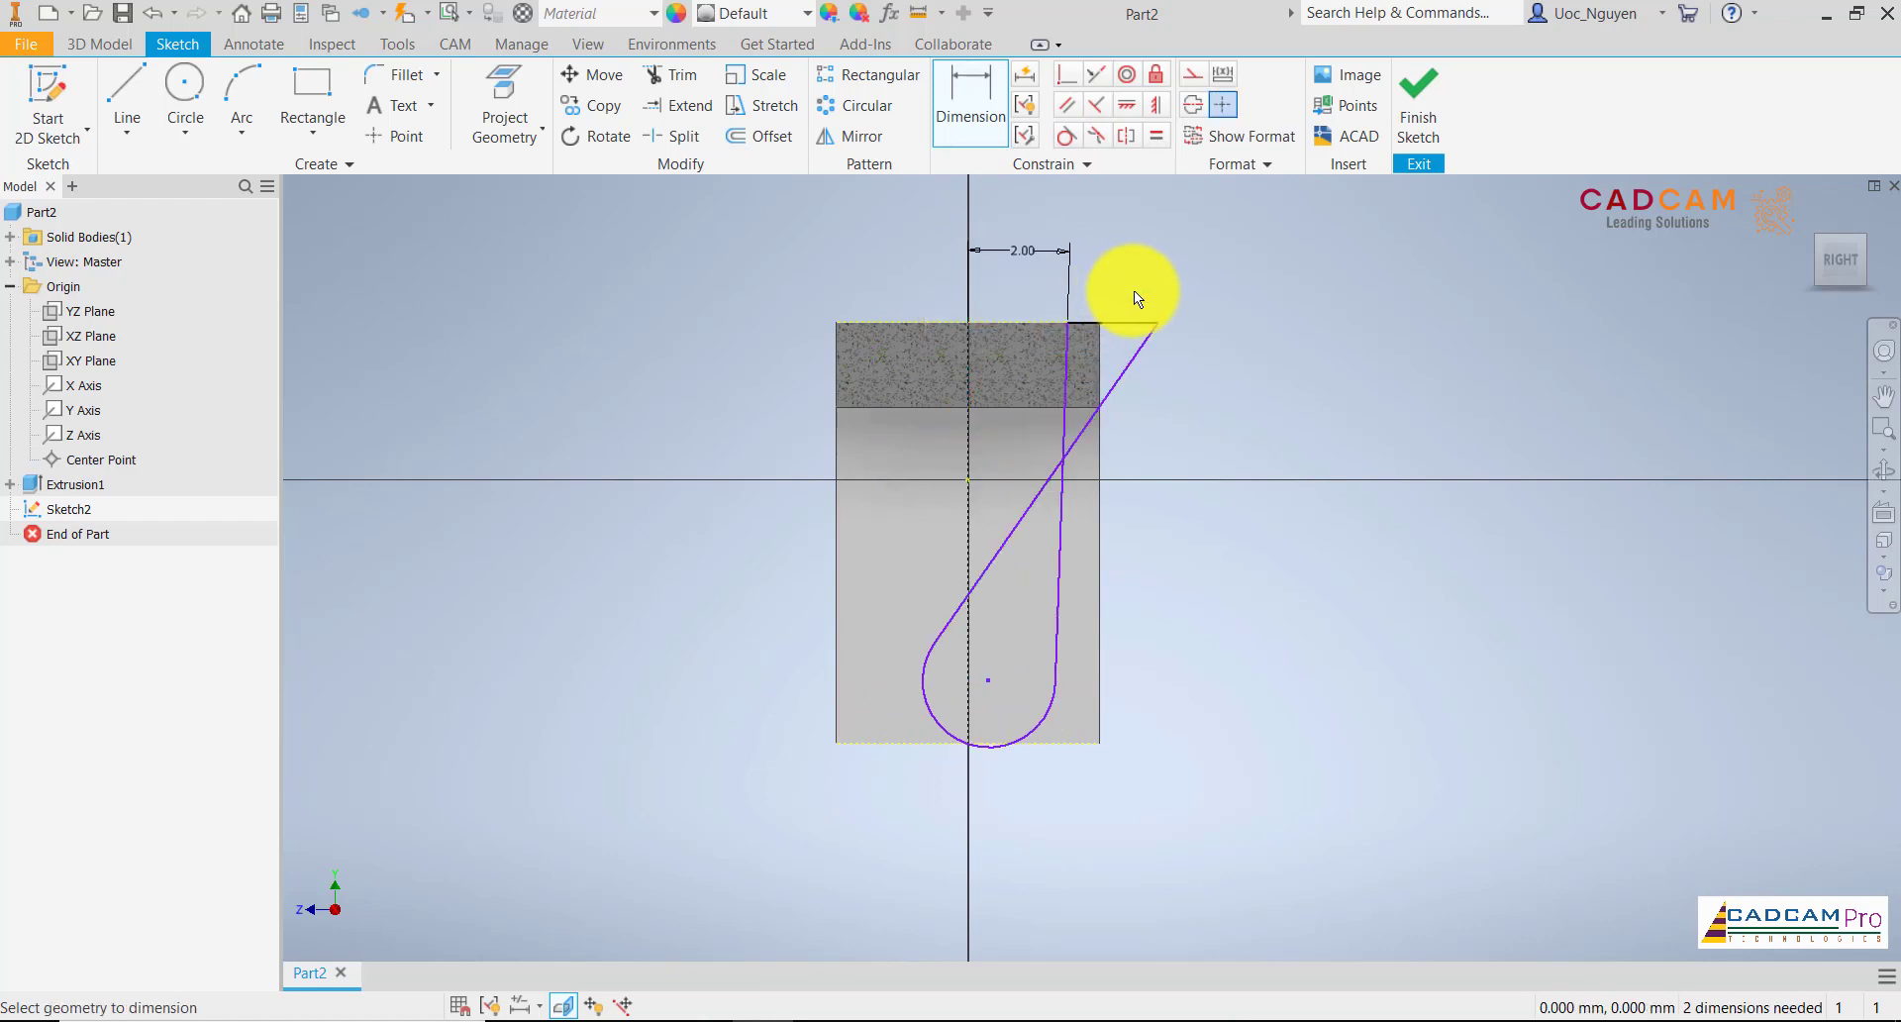
Pull the skewed profile back around the centre line and align the arc's centre with the sketch origin using a Horizontal constraint
left_click_drag(1157, 319, 937, 322)
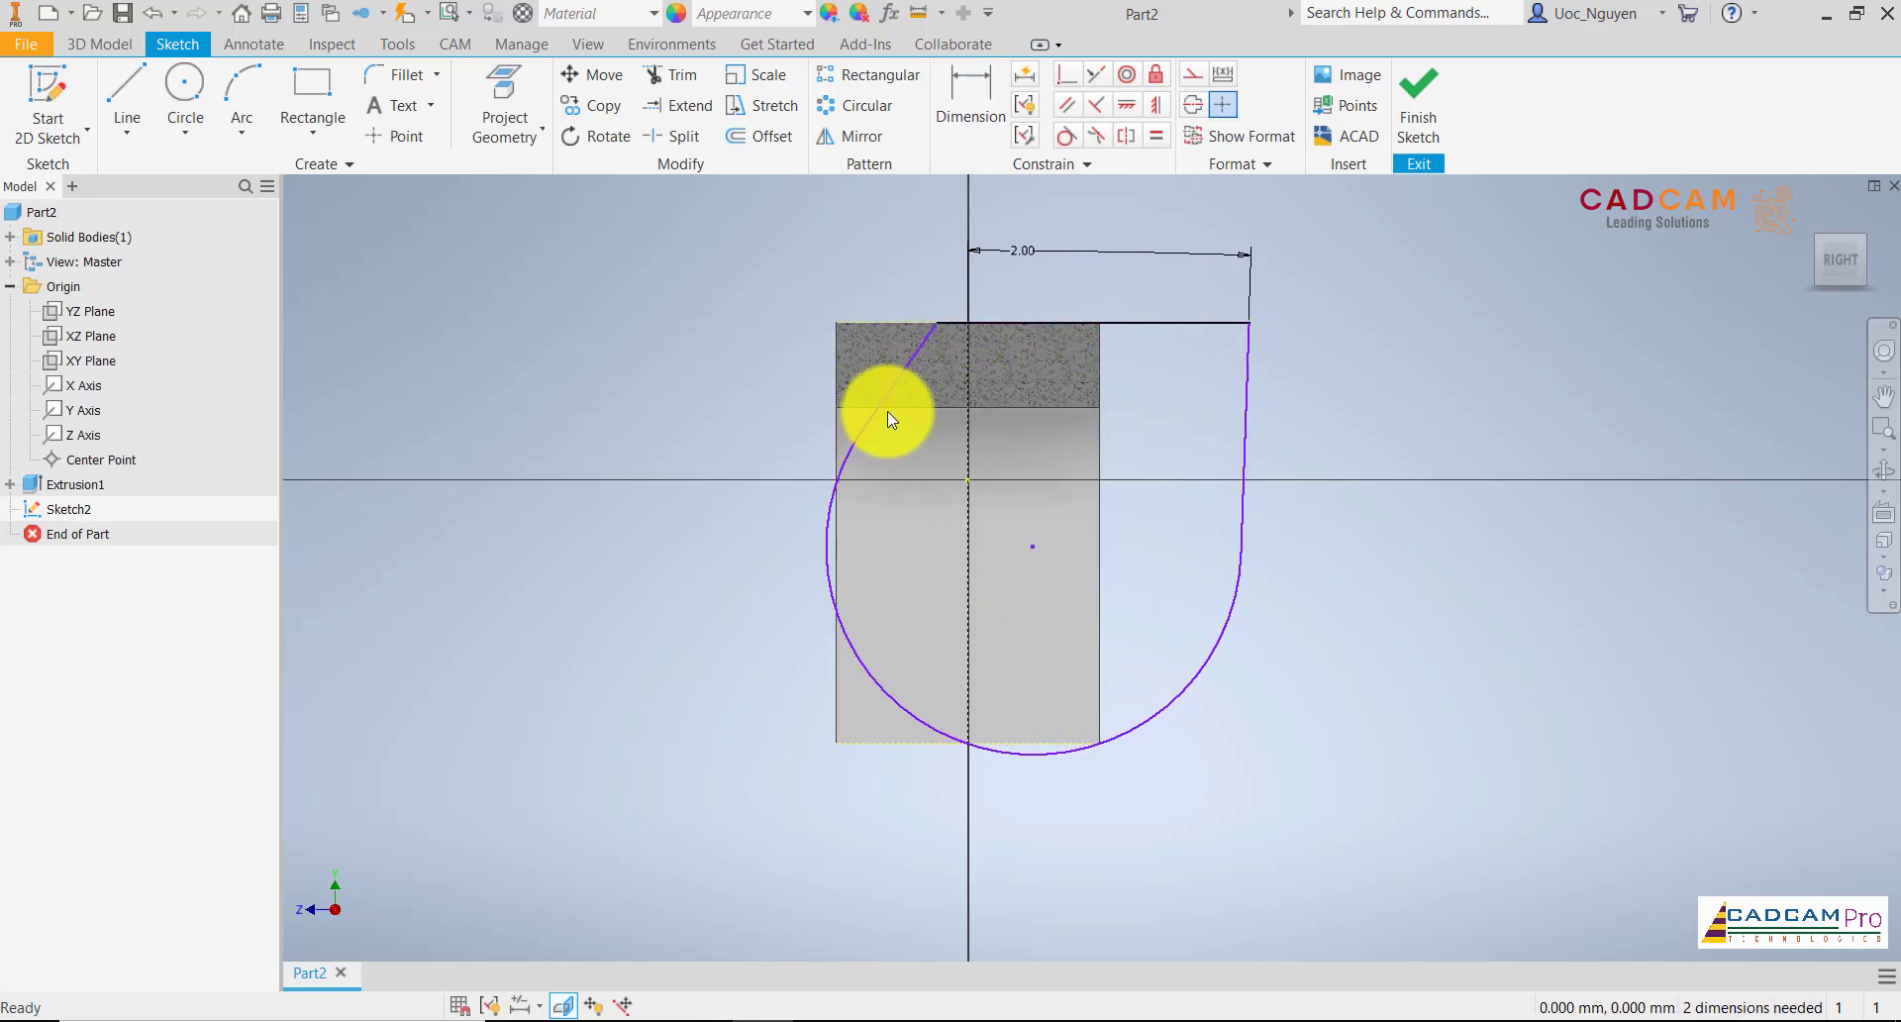
mouse_move(866, 424)
left_mouse_down()
mouse_move(925, 684)
mouse_move(917, 657)
left_mouse_up()
mouse_move(1026, 324)
left_mouse_down()
mouse_move(927, 340)
mouse_move(1180, 300)
mouse_move(1056, 326)
mouse_move(1074, 325)
left_mouse_up()
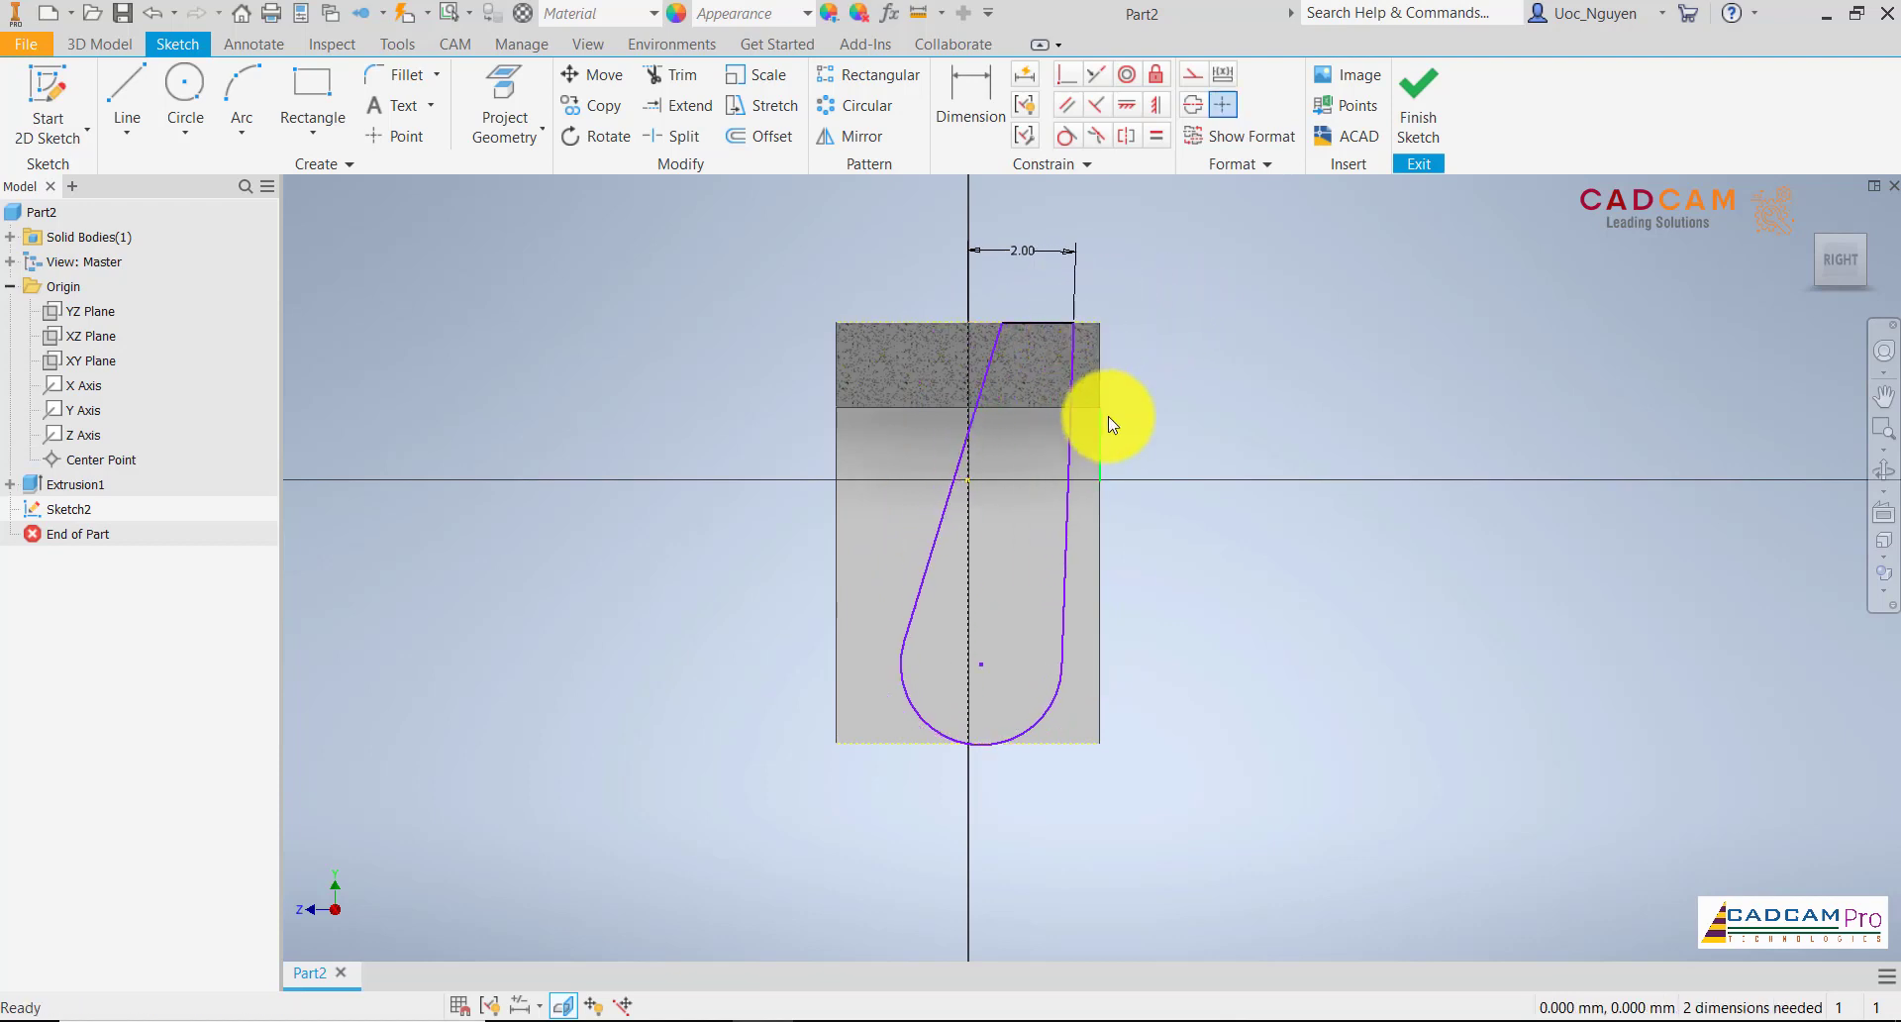
left_click(1155, 105)
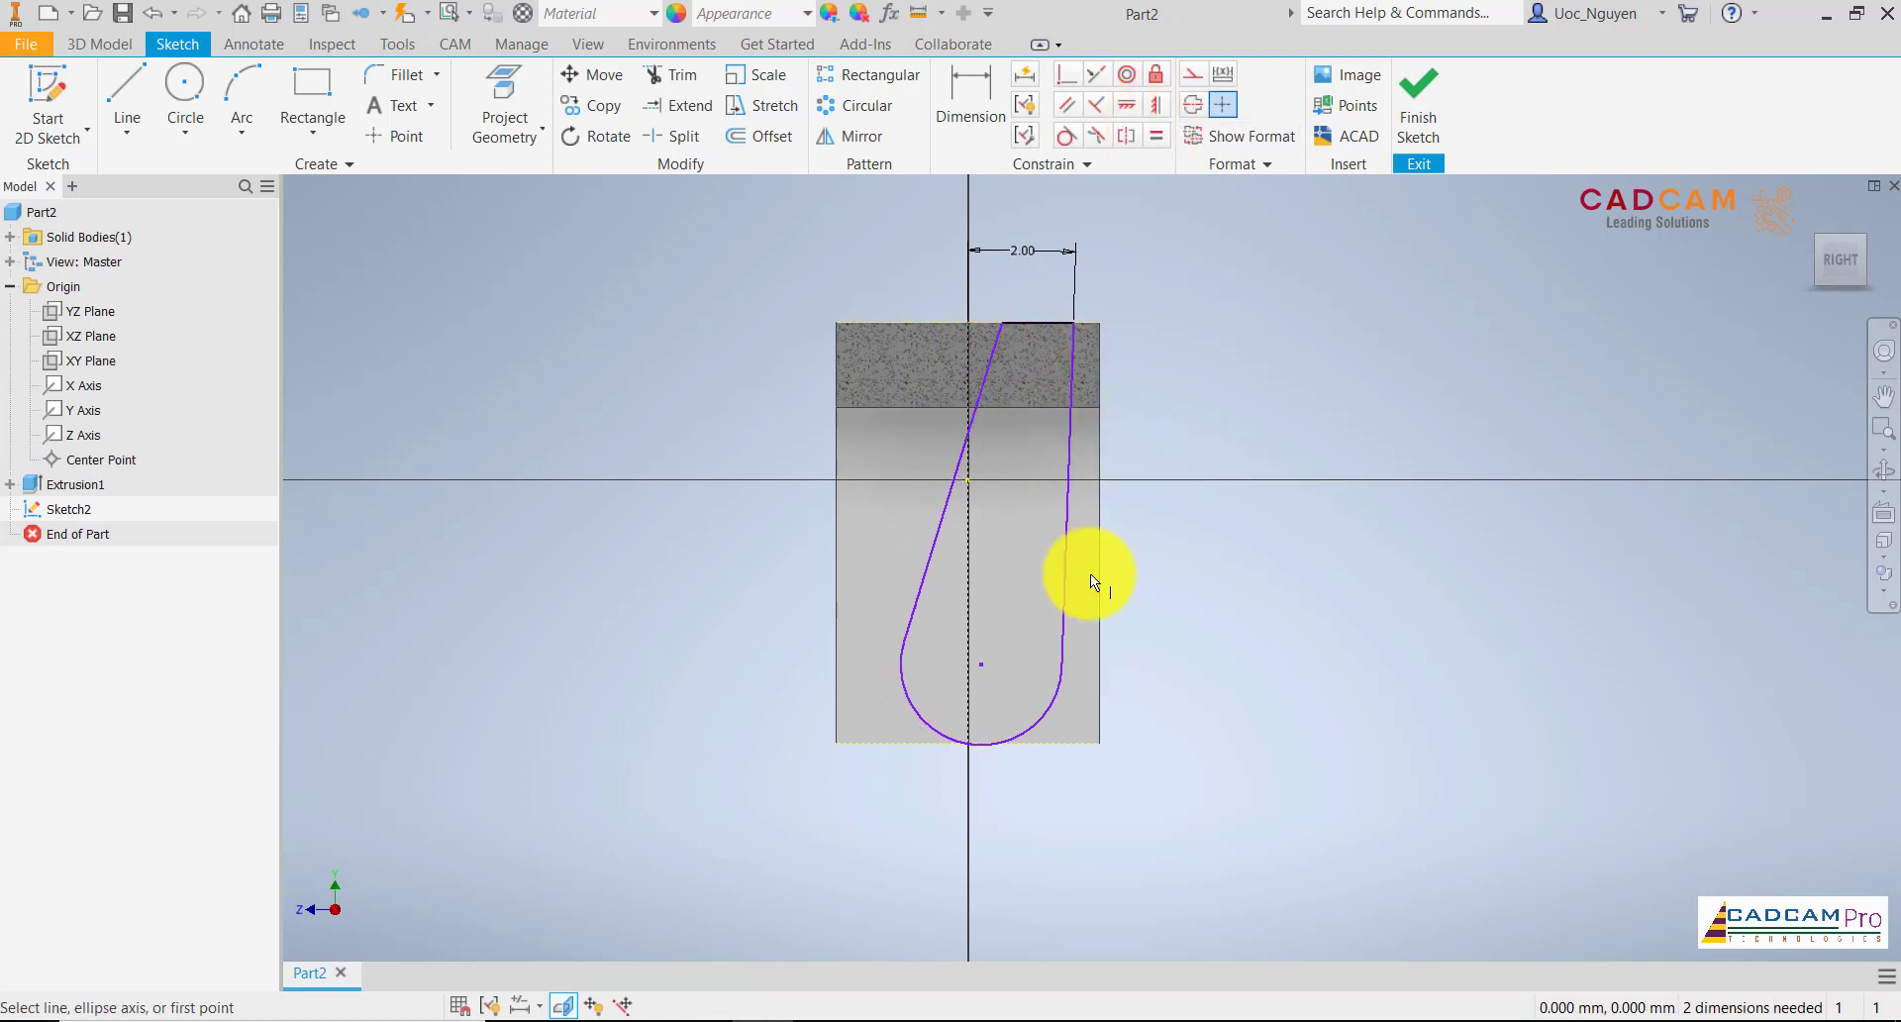
left_click(1127, 105)
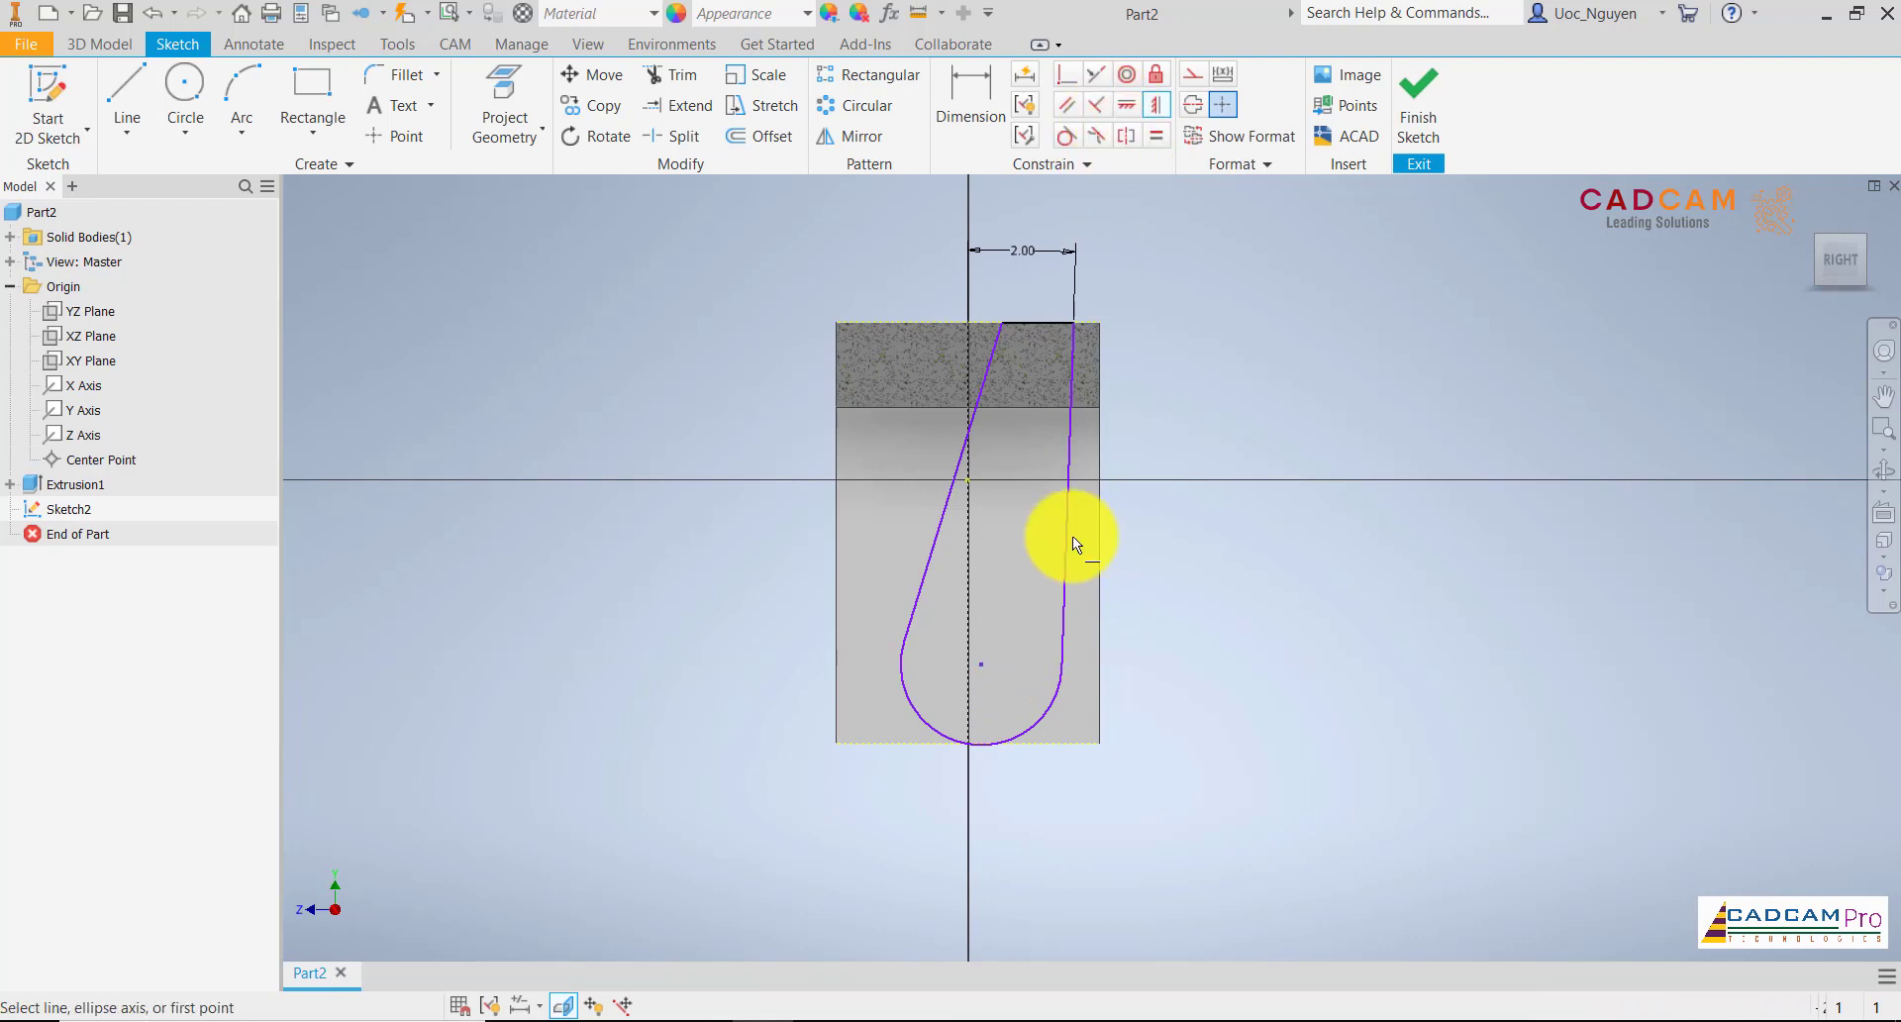
left_click(968, 478)
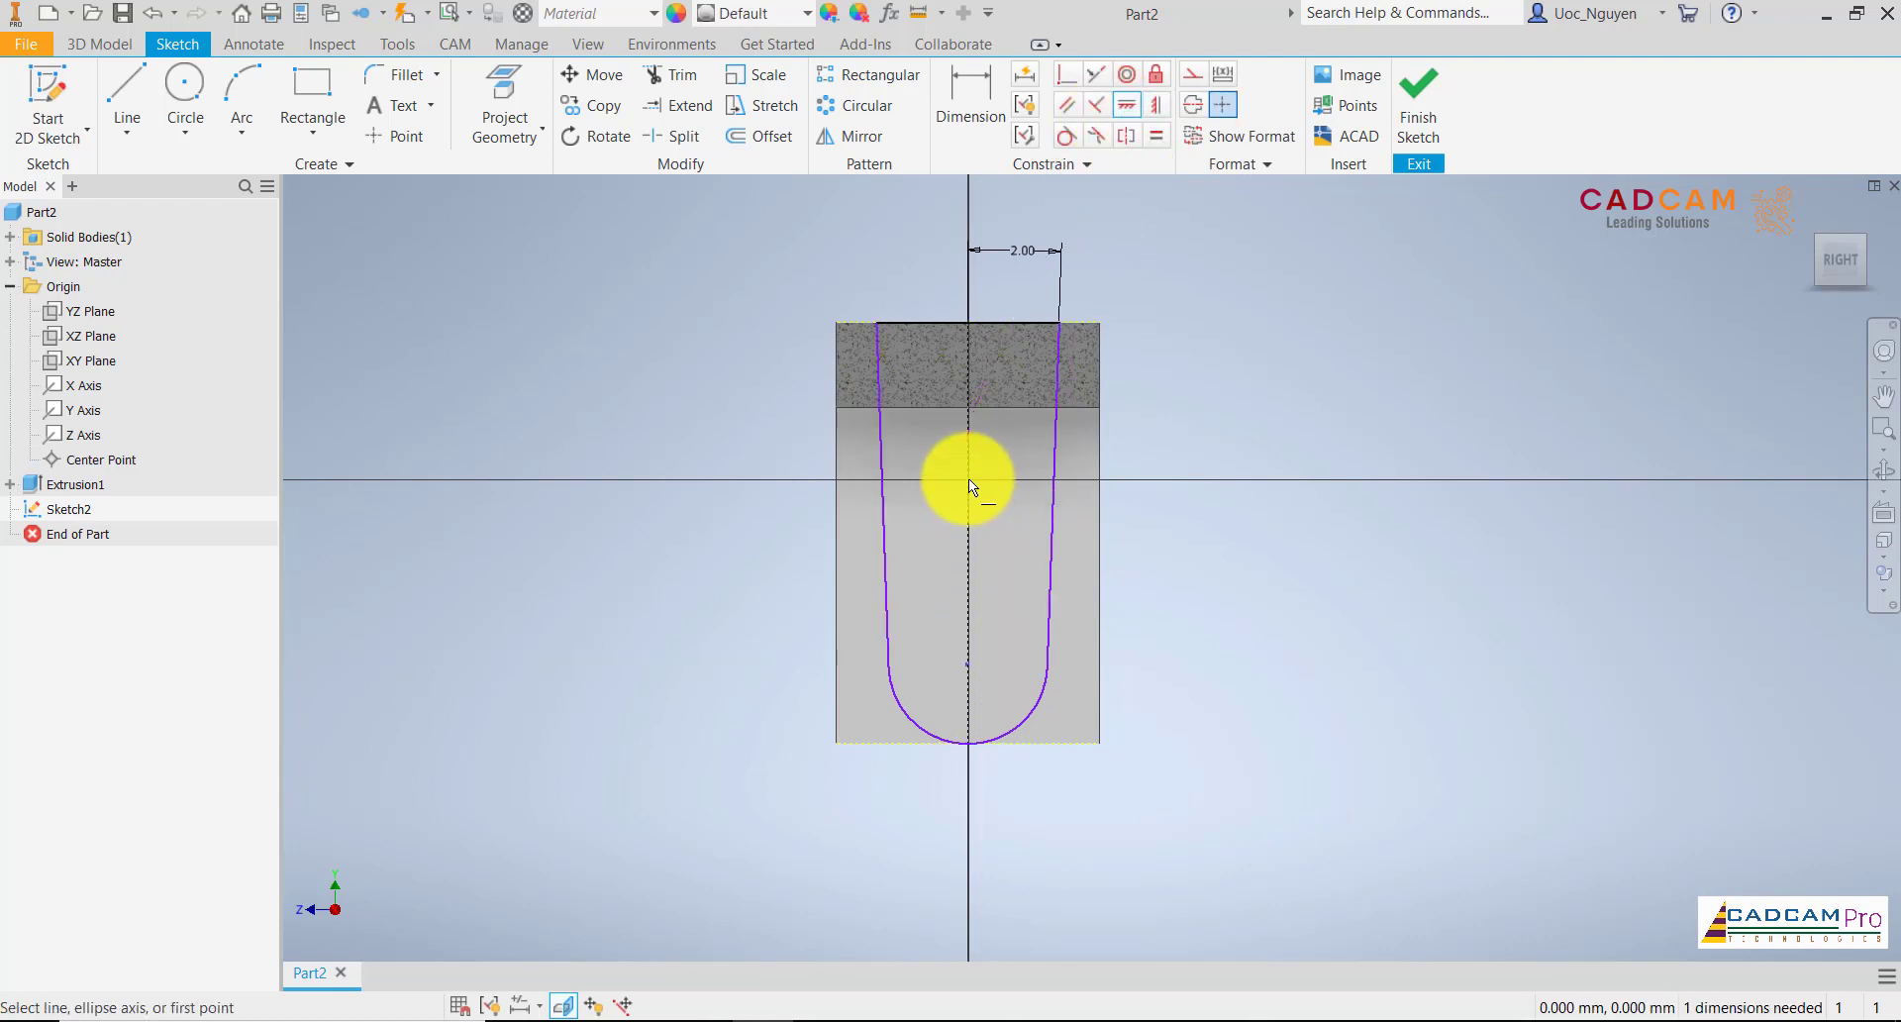
Try to dimension the angle between the left slanted line and the vertical centre line
left_click(973, 94)
left_click(882, 432)
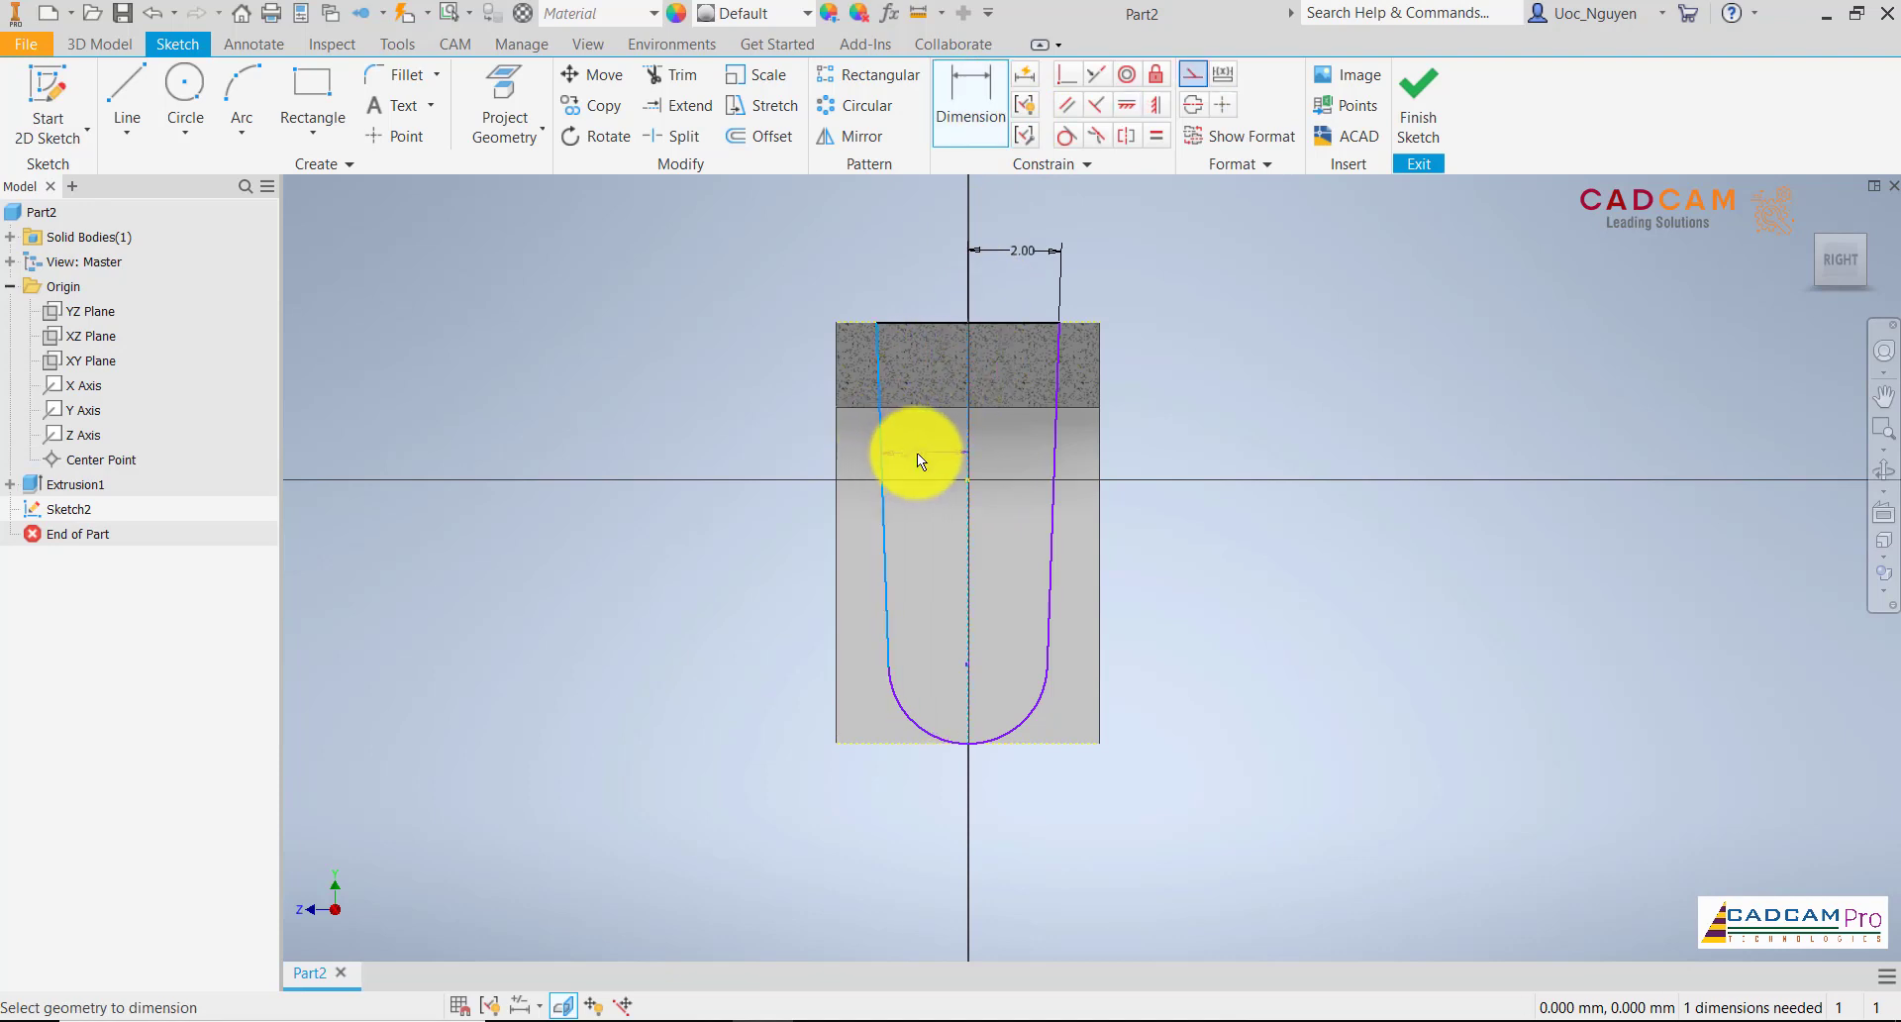
left_click(917, 454)
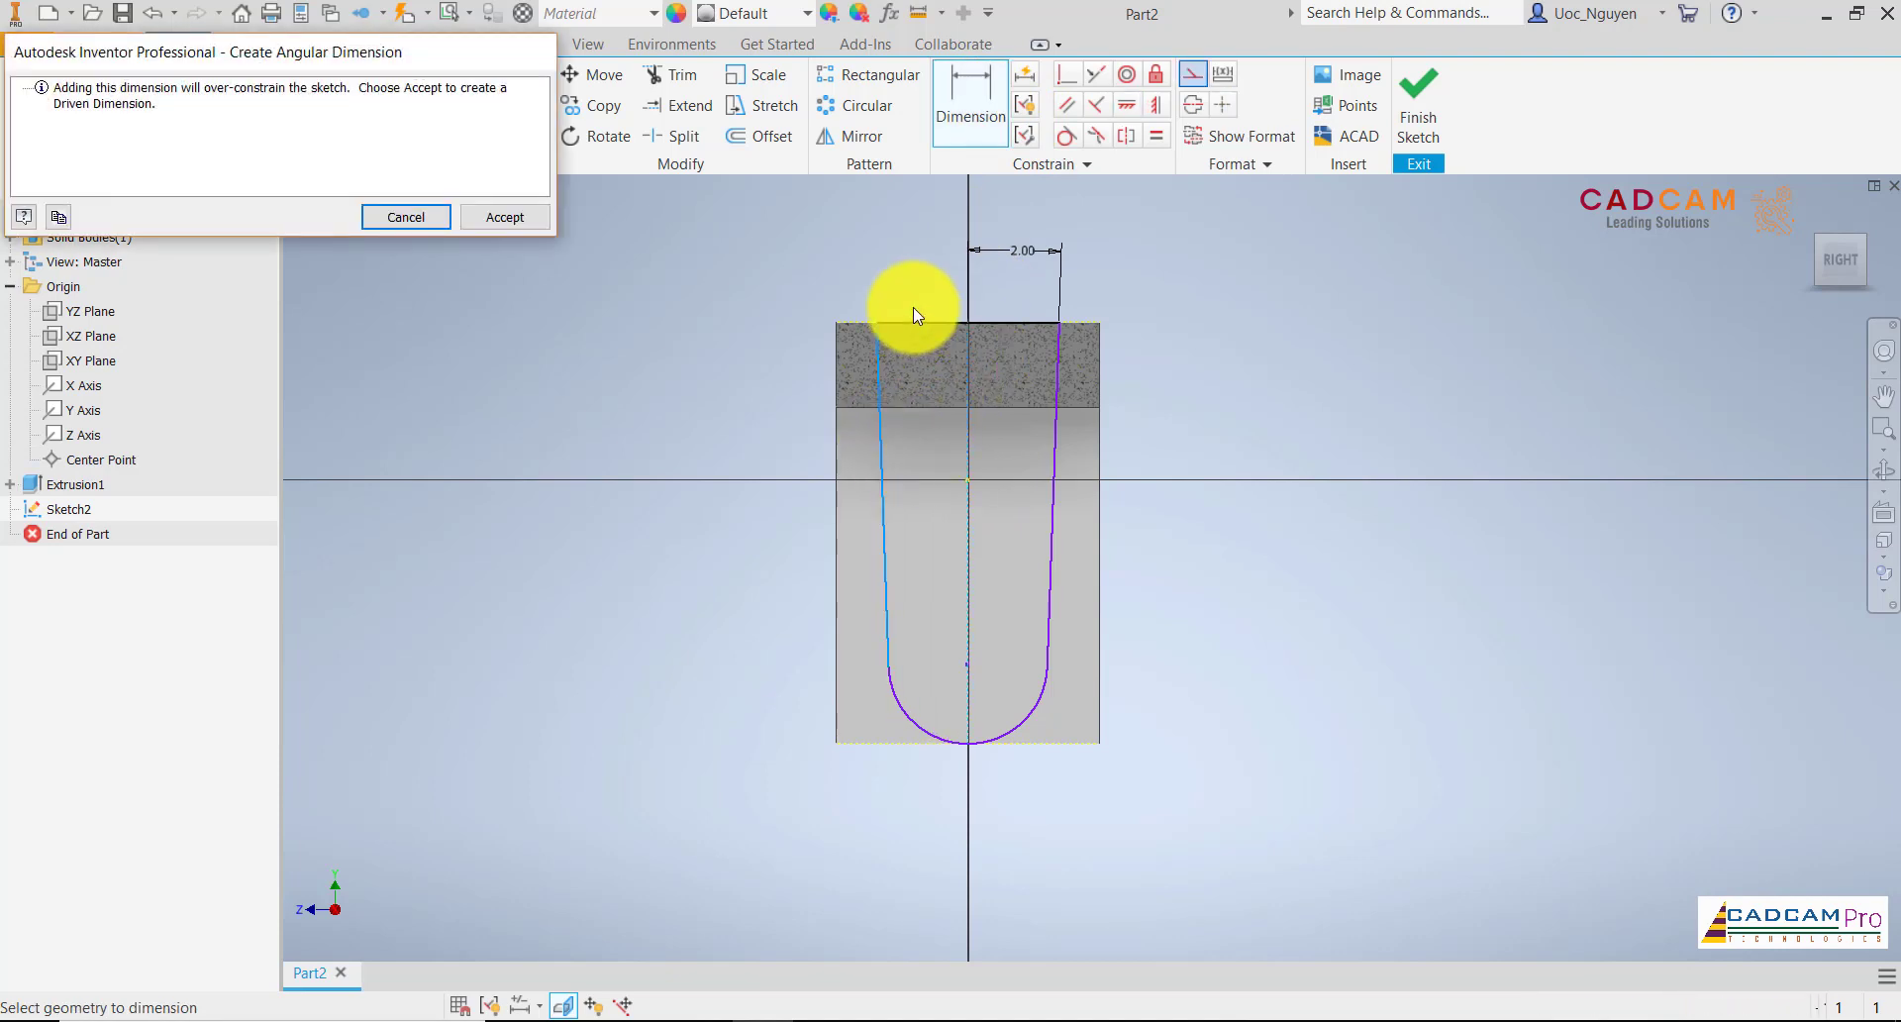
key("Escape")
key("Escape")
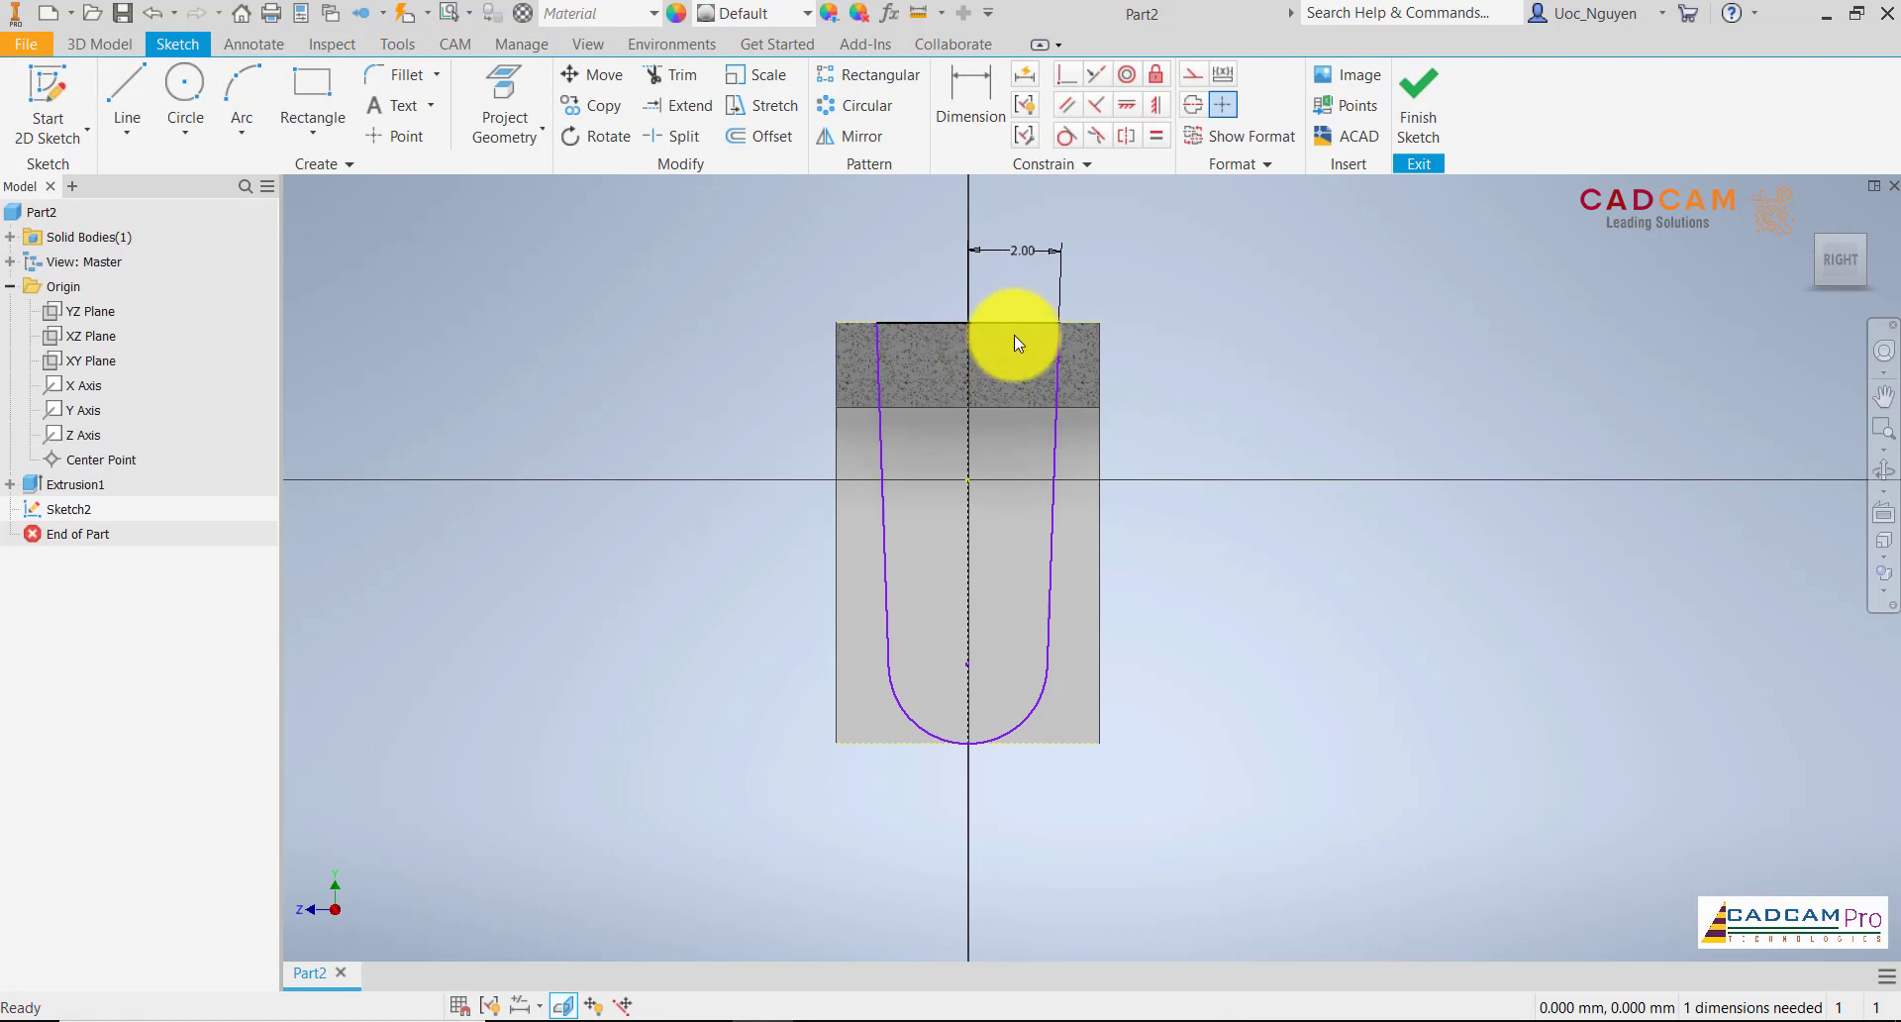
Dimension the bottom arc of the tapered side profile with a radius of 10 mm
left_click(972, 99)
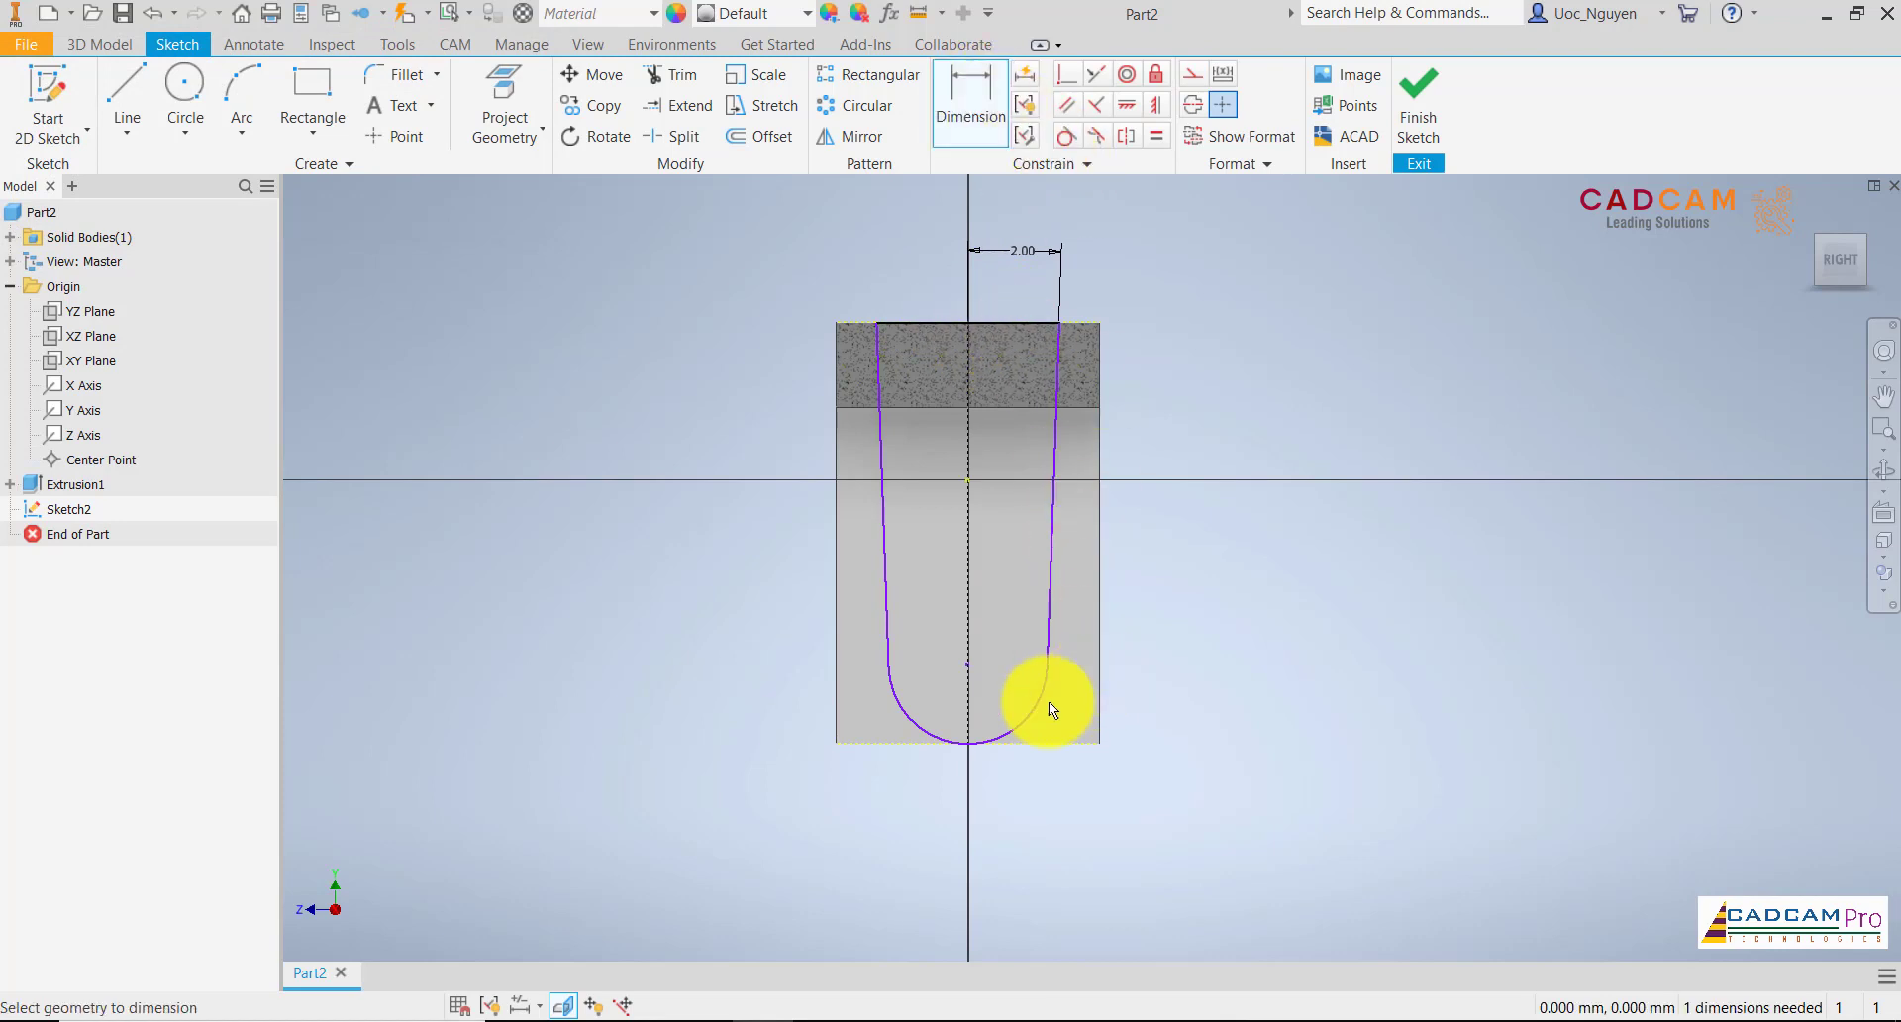
left_click(1077, 840)
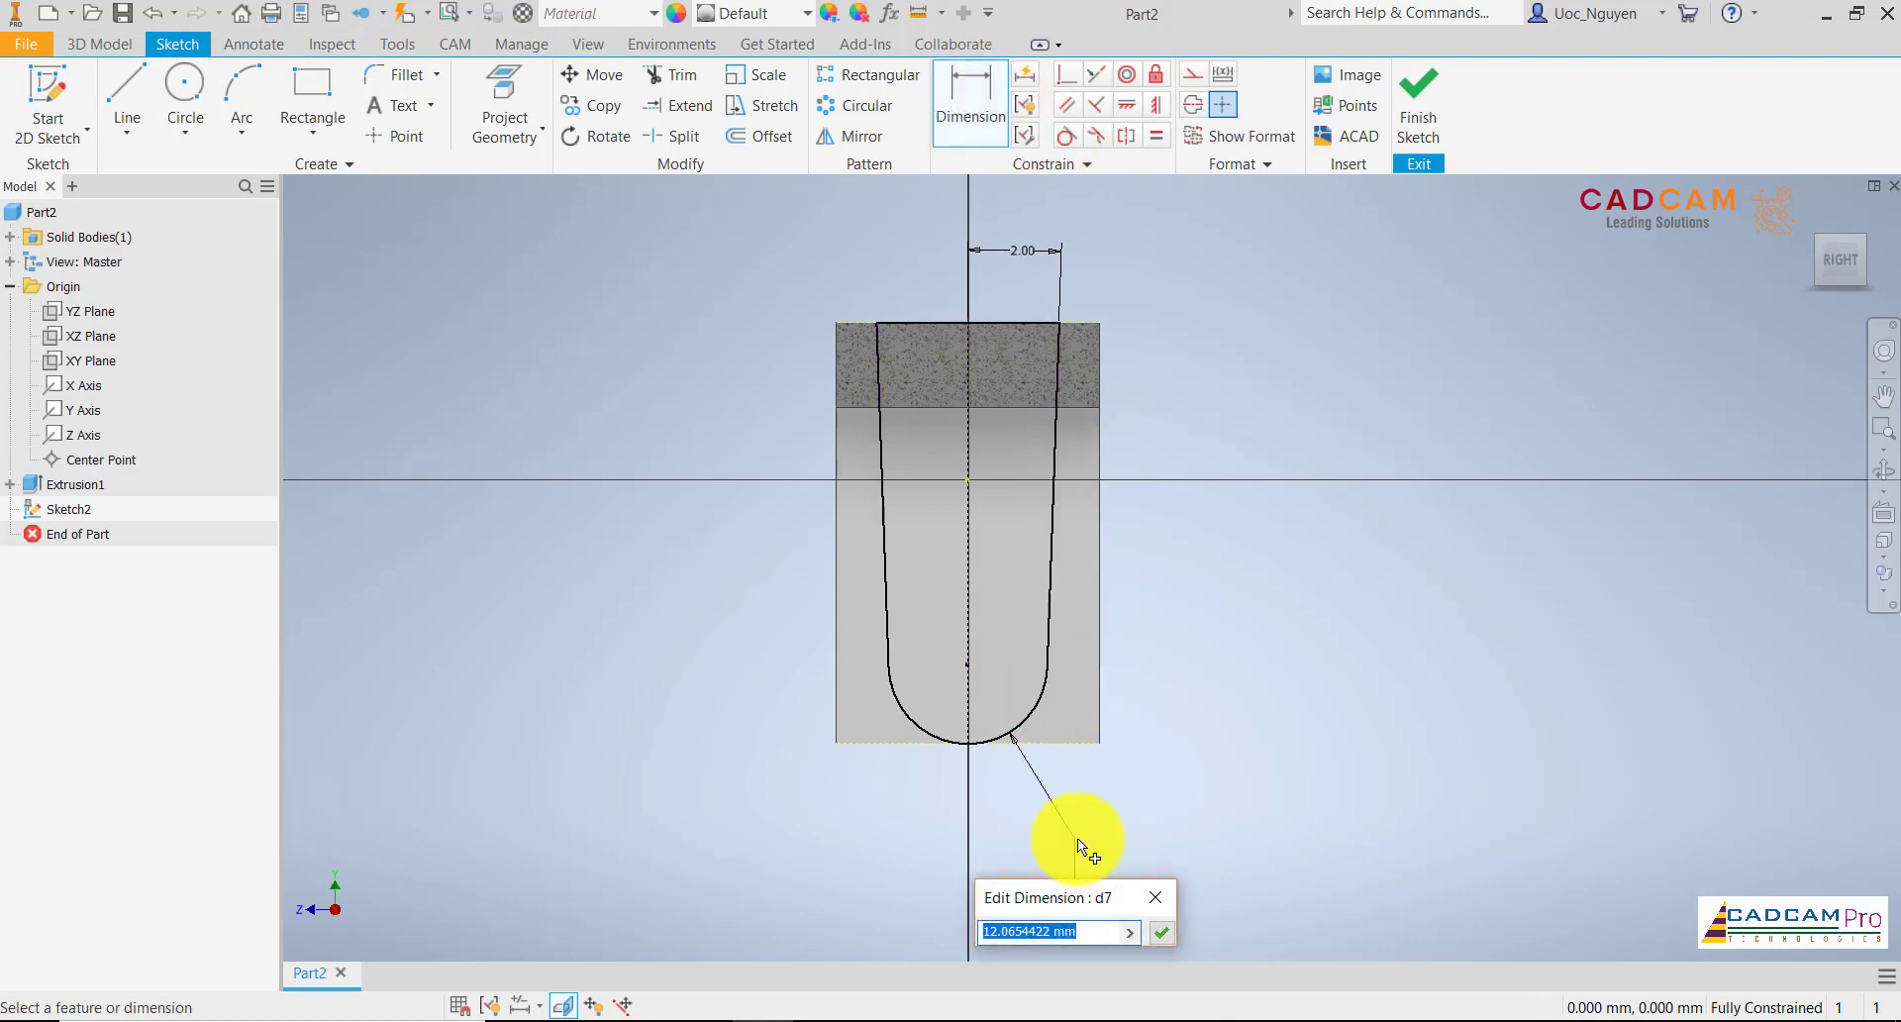
type("10")
key("Return")
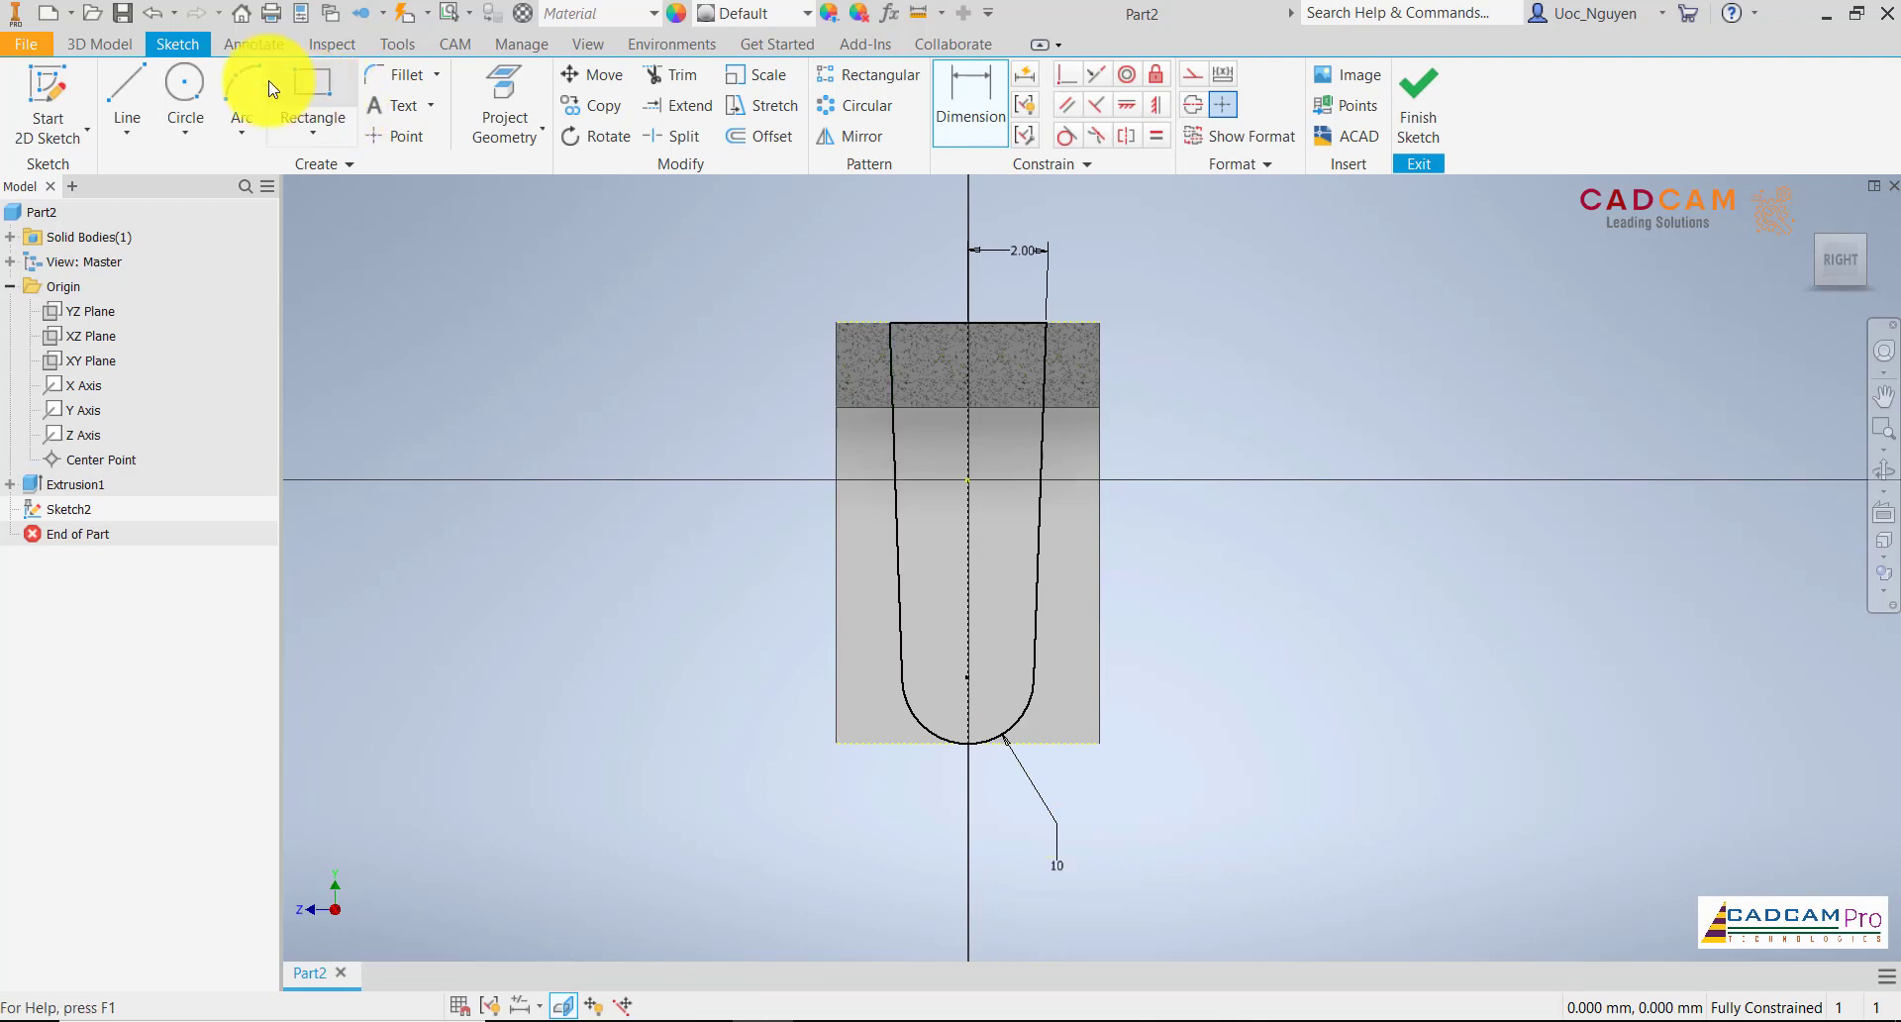
Draw a 10 mm diameter circle centred on the bottom arc's centre point
left_click(186, 87)
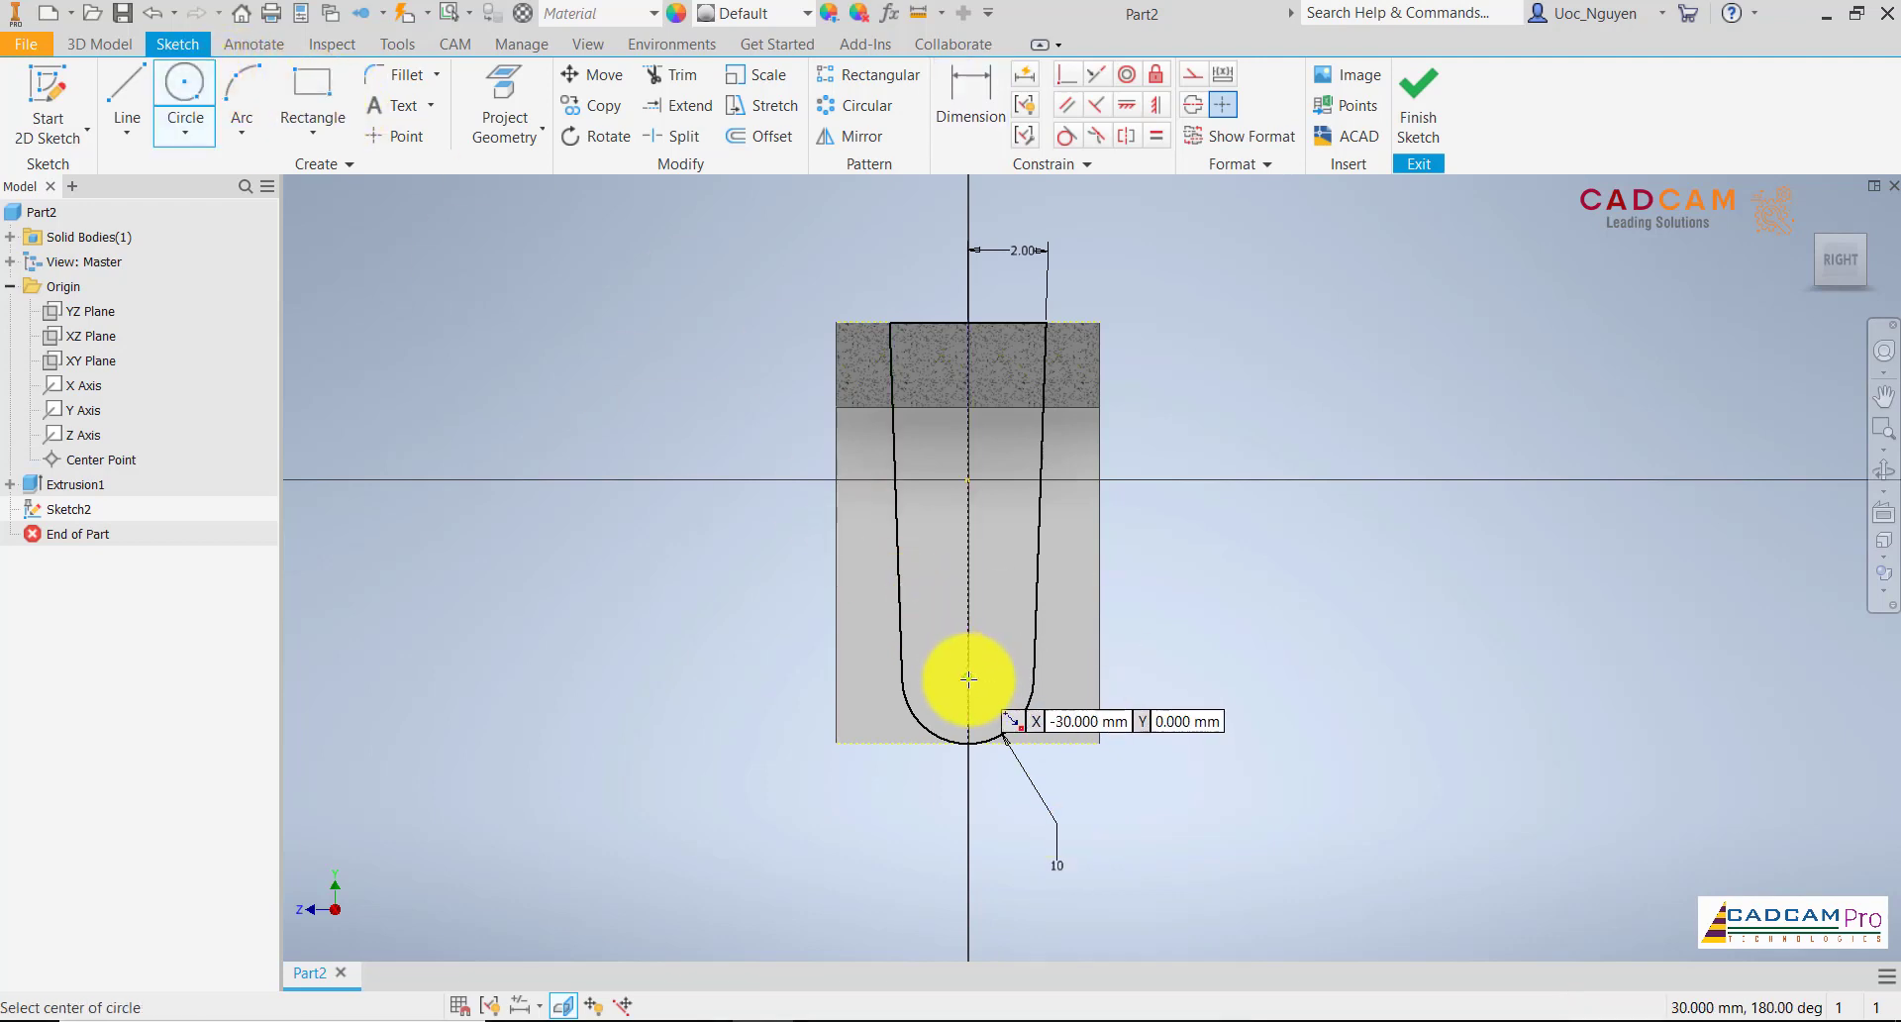
left_click(969, 679)
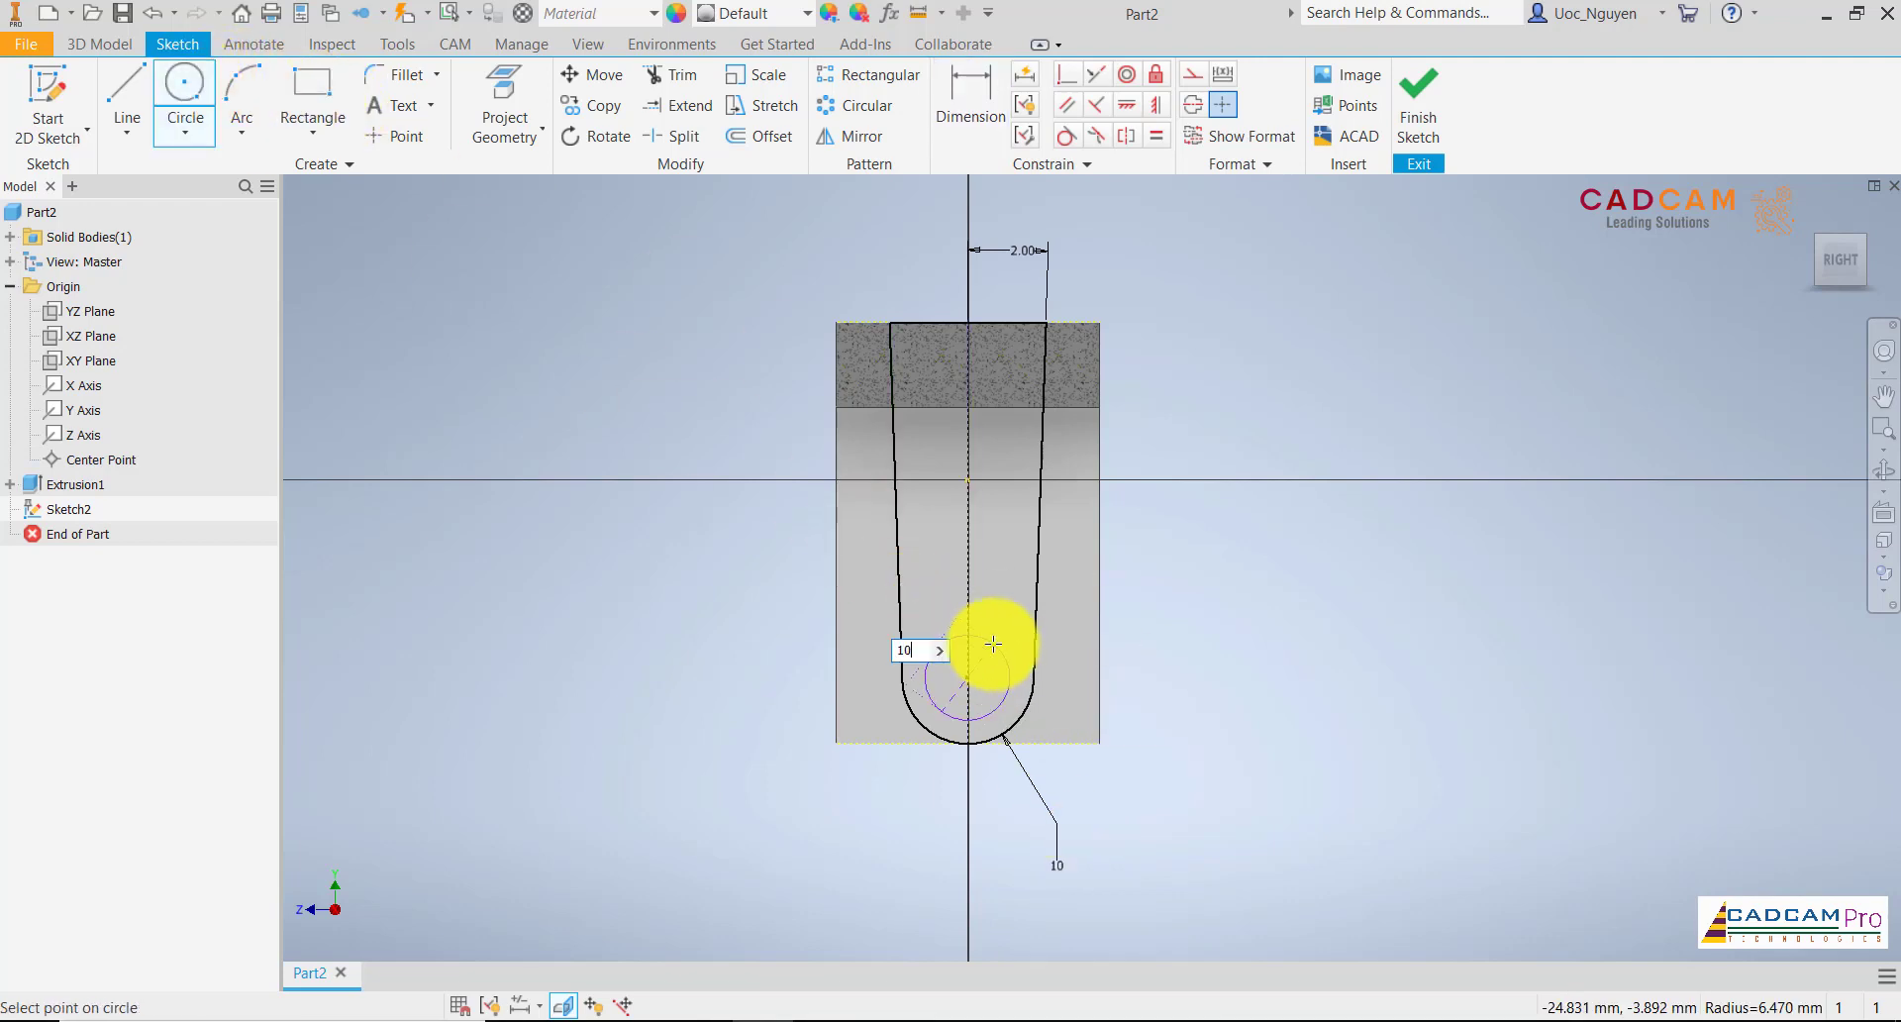
key("Return")
key("Escape")
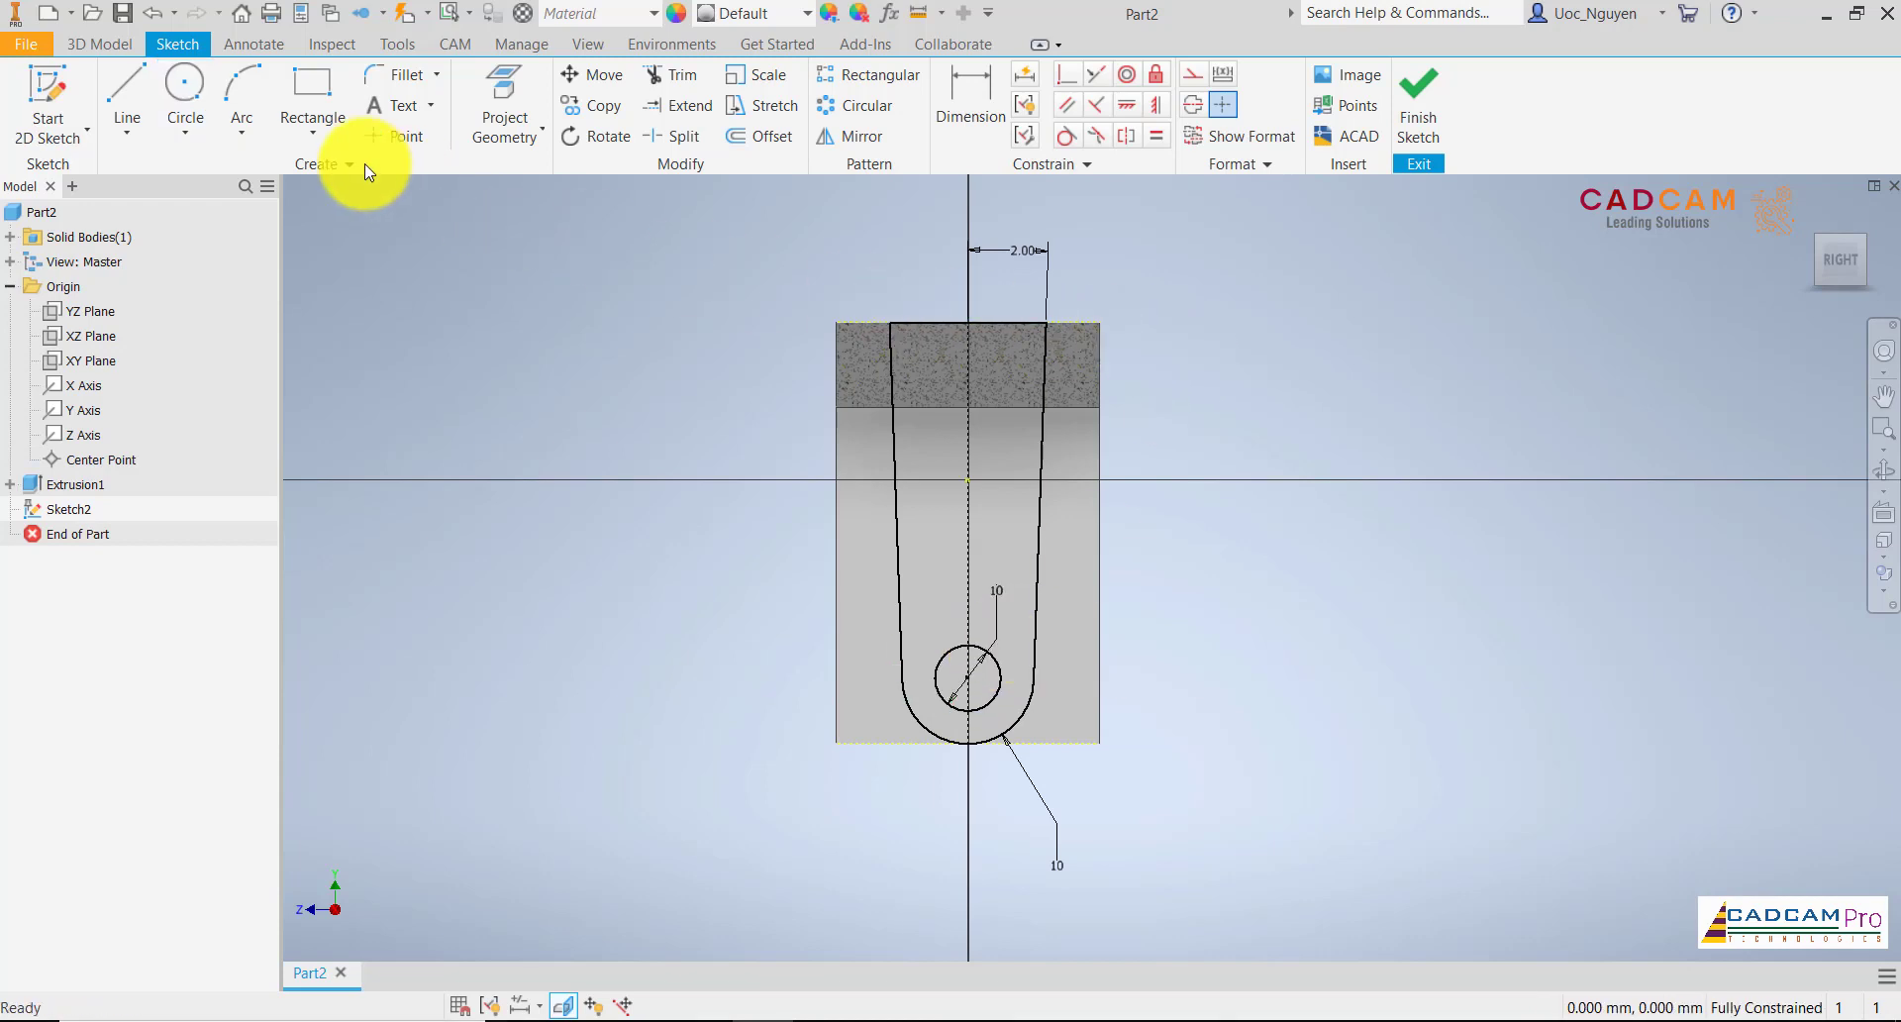
Draw a 40 × 64 mm rectangle along the body's side outline around the tapered profile and finish the sketch
left_click(311, 84)
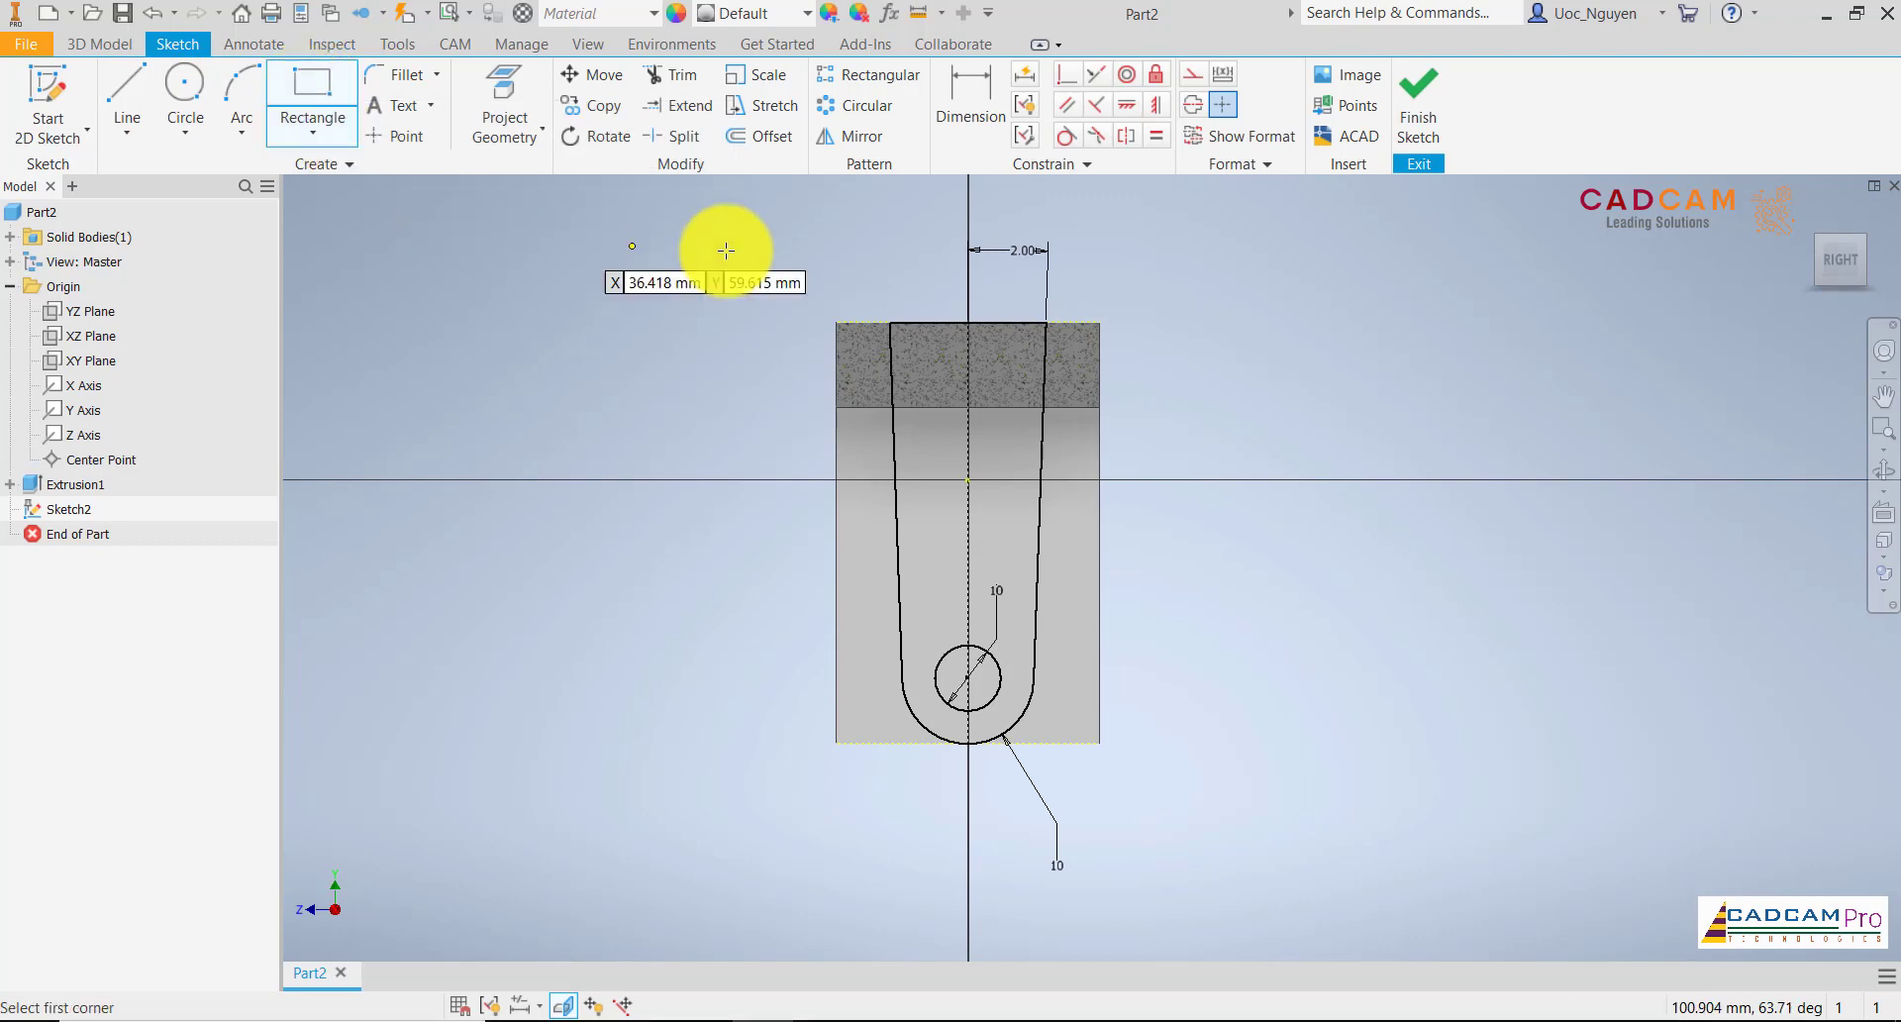
left_click(837, 323)
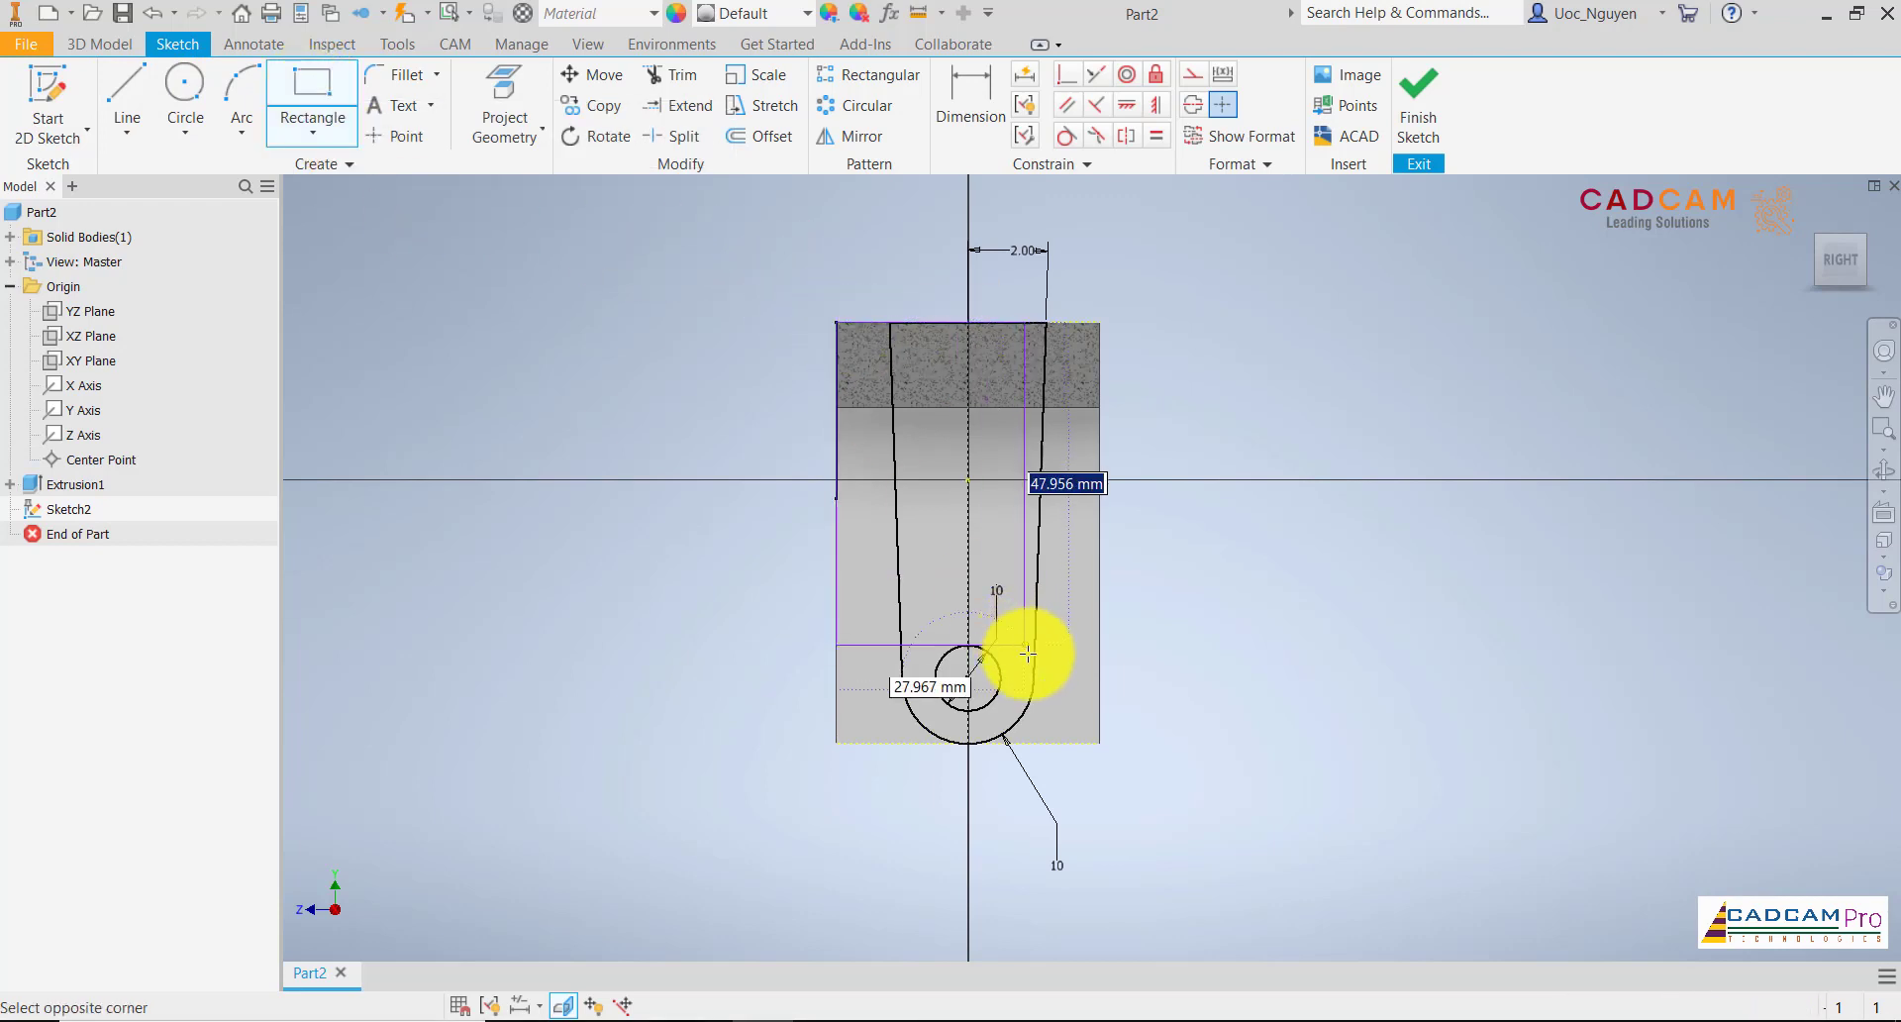
left_click(1101, 739)
left_click(1414, 109)
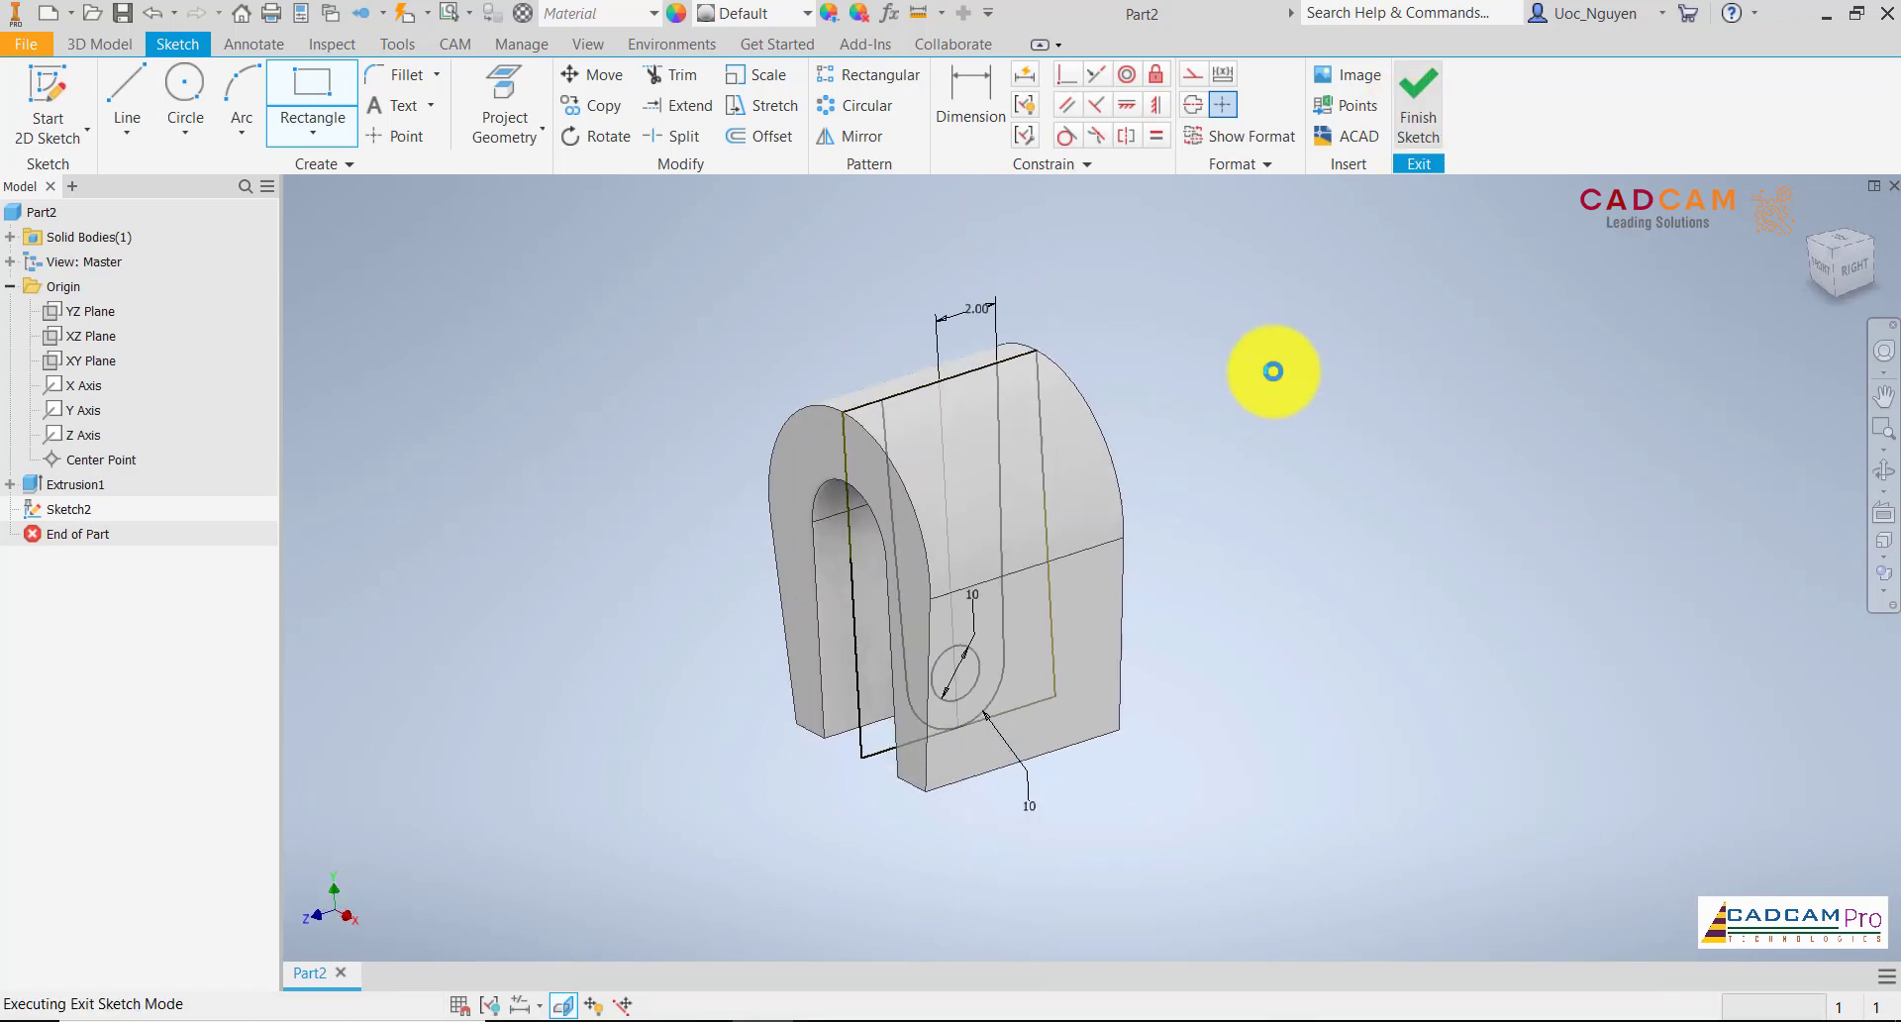
Cut the two regions outside the tapered profile and the circle from the body with a symmetric 40 mm extrusion
left_click(144, 101)
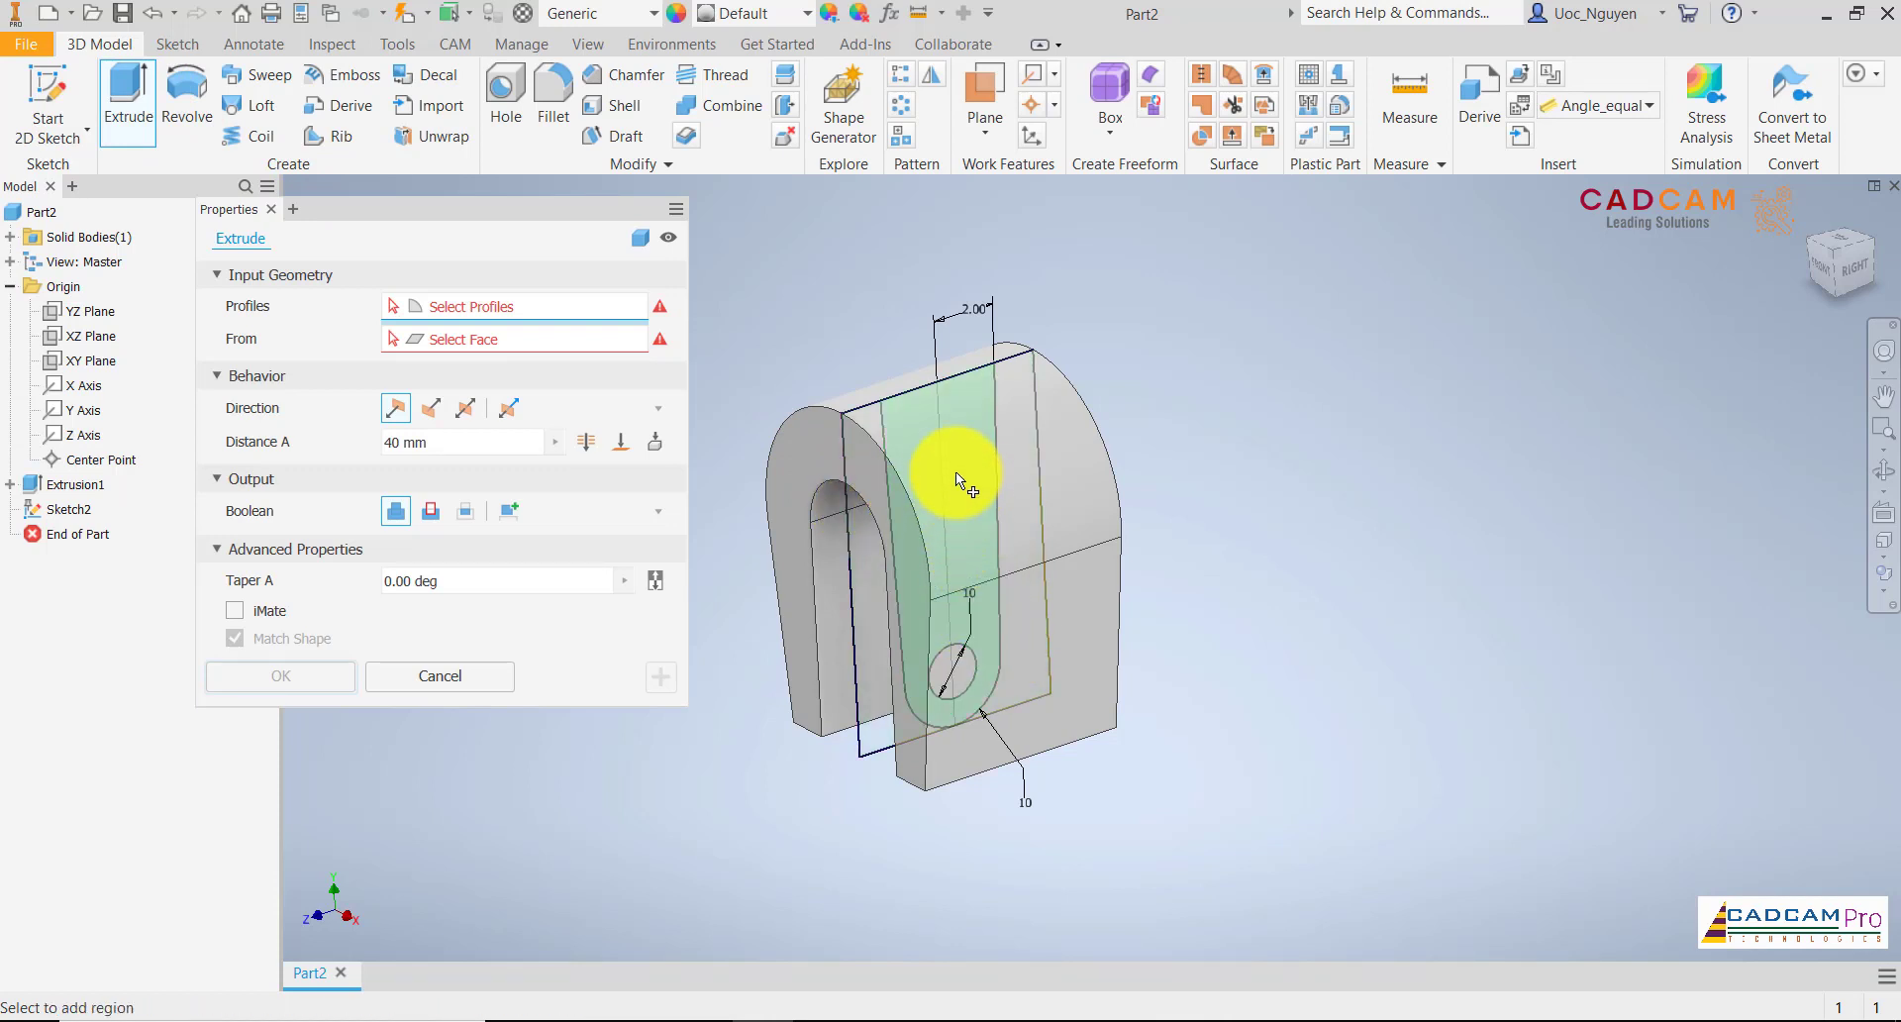
middle_click_drag(1252, 508, 1256, 496, "shift")
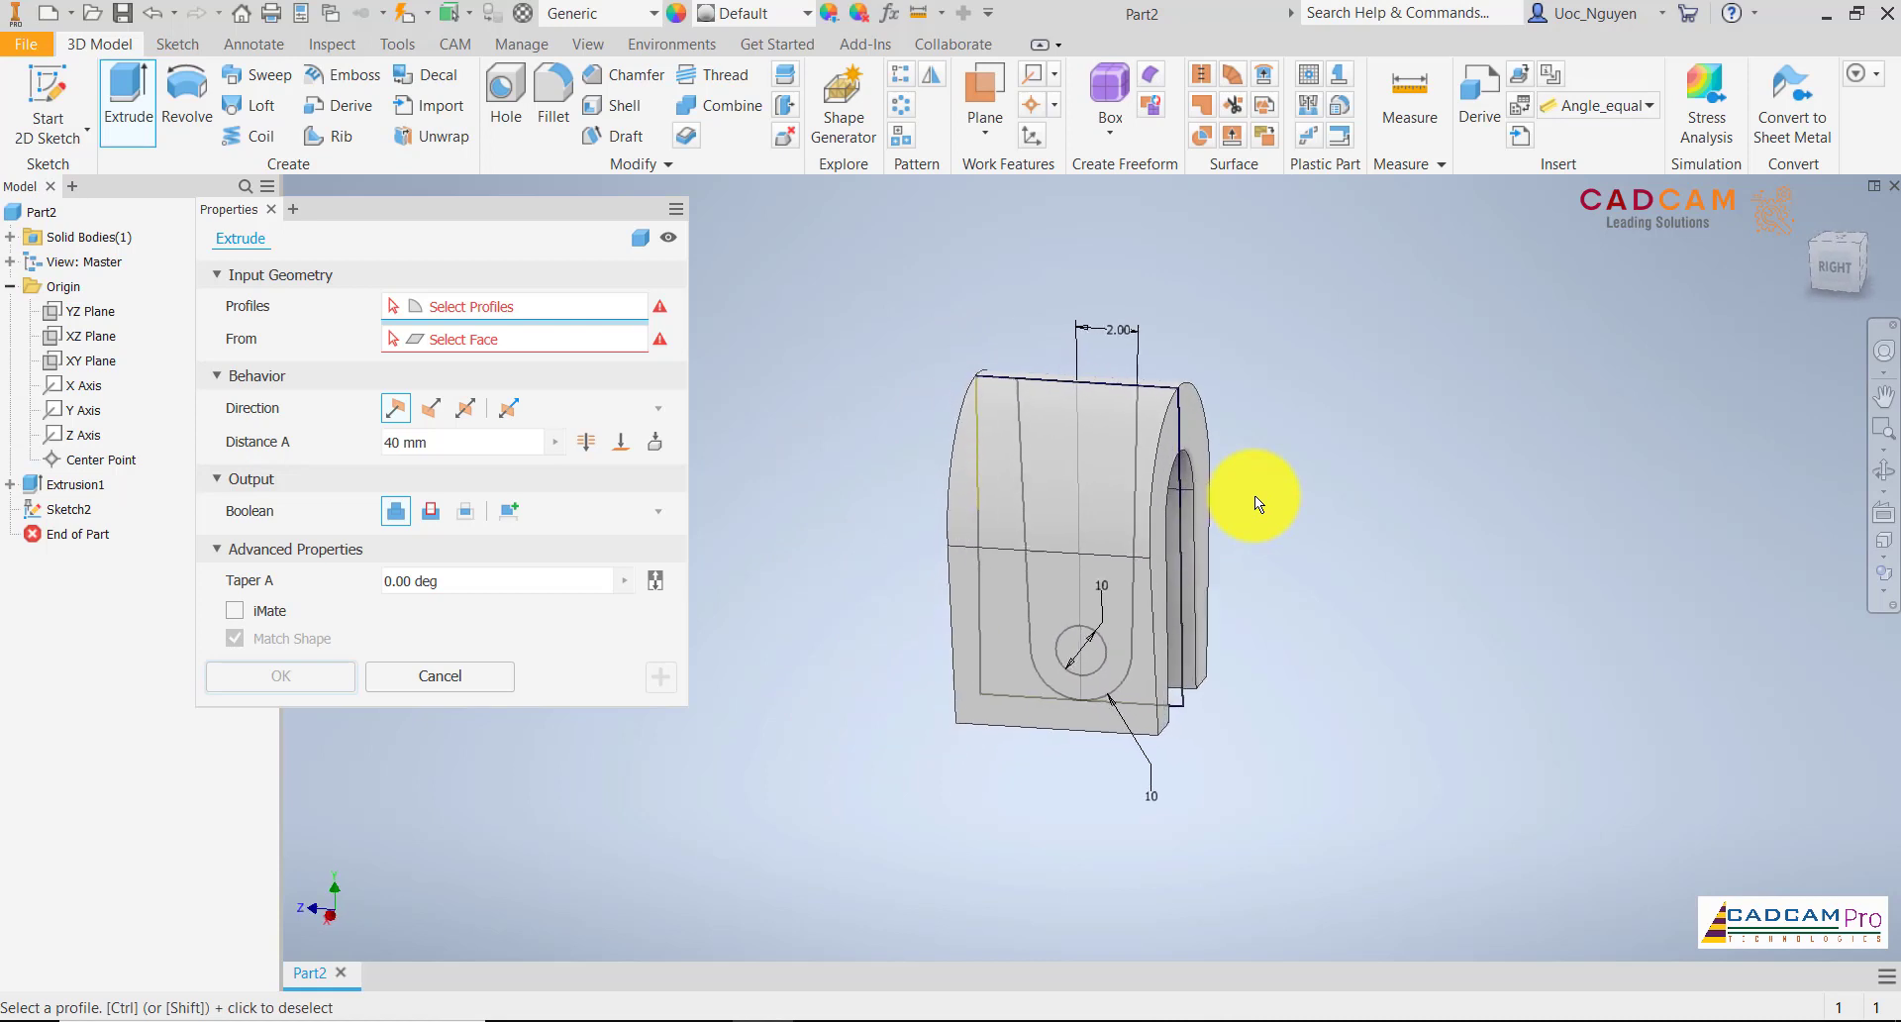
left_click(1148, 441)
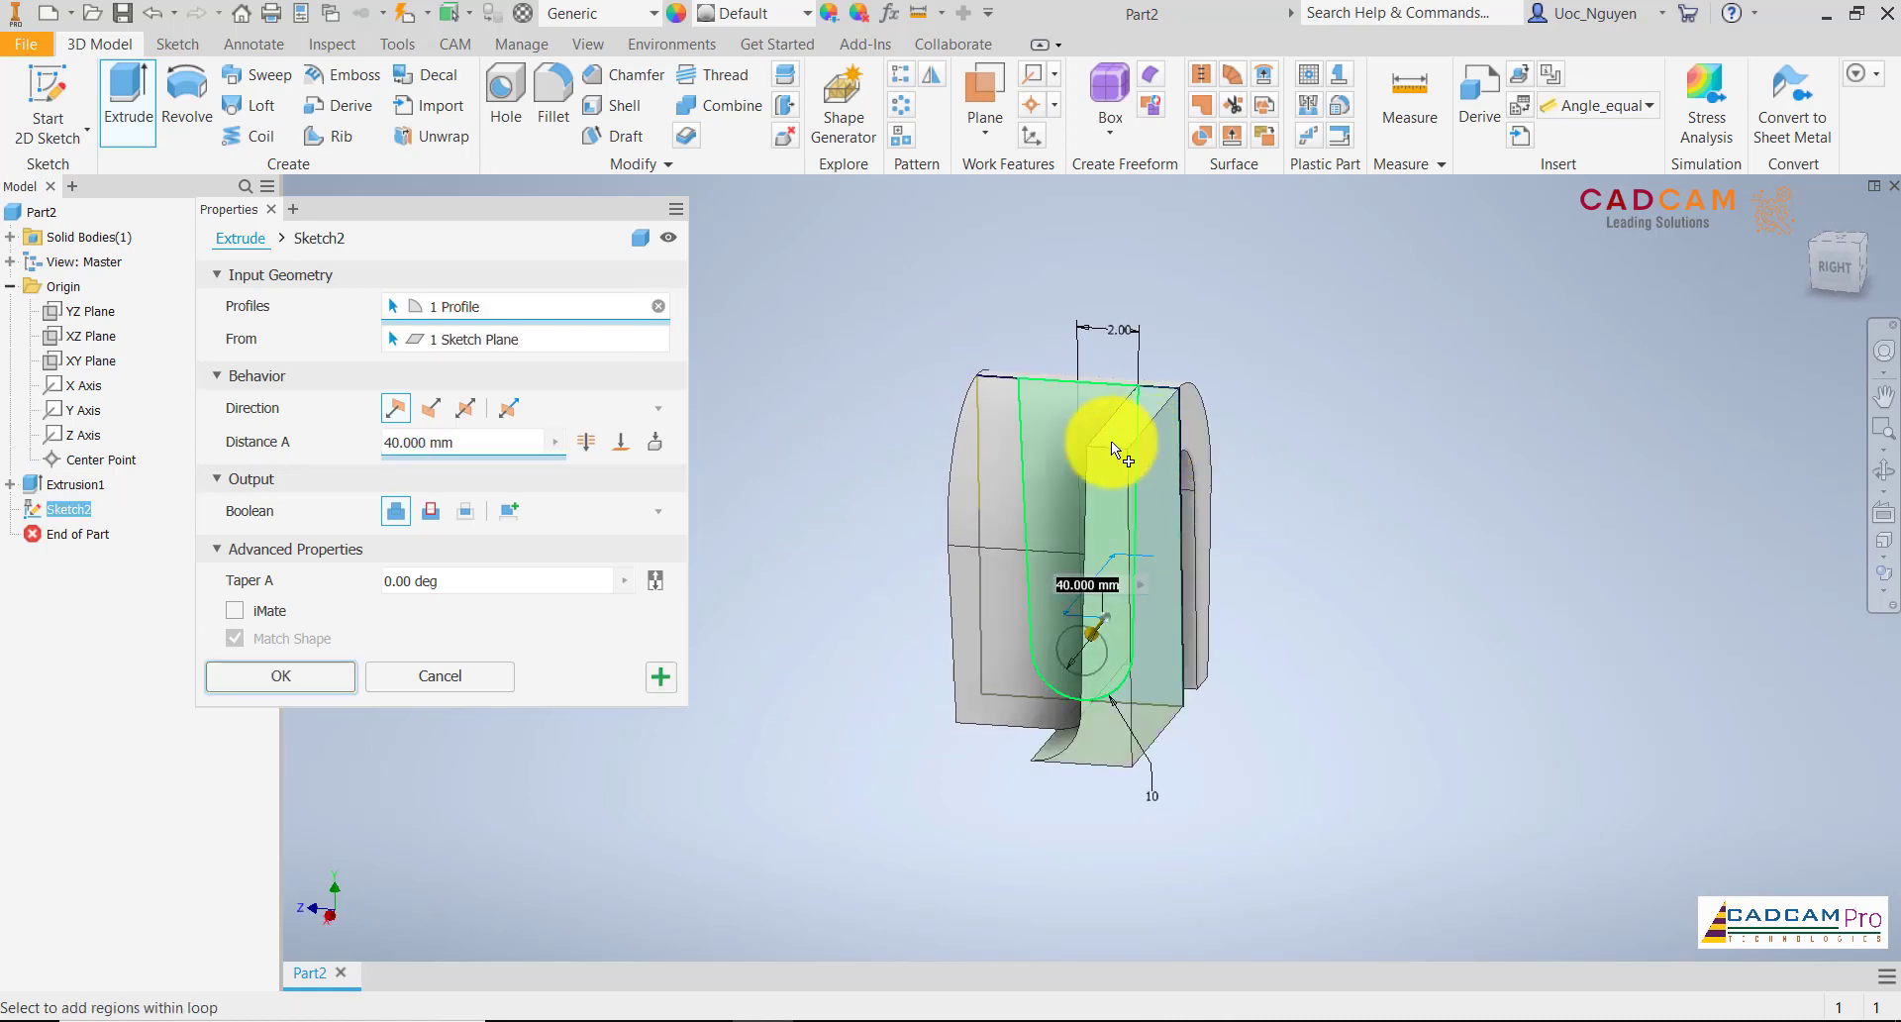
left_click(1006, 443)
middle_click_drag(829, 394, 840, 390, "shift")
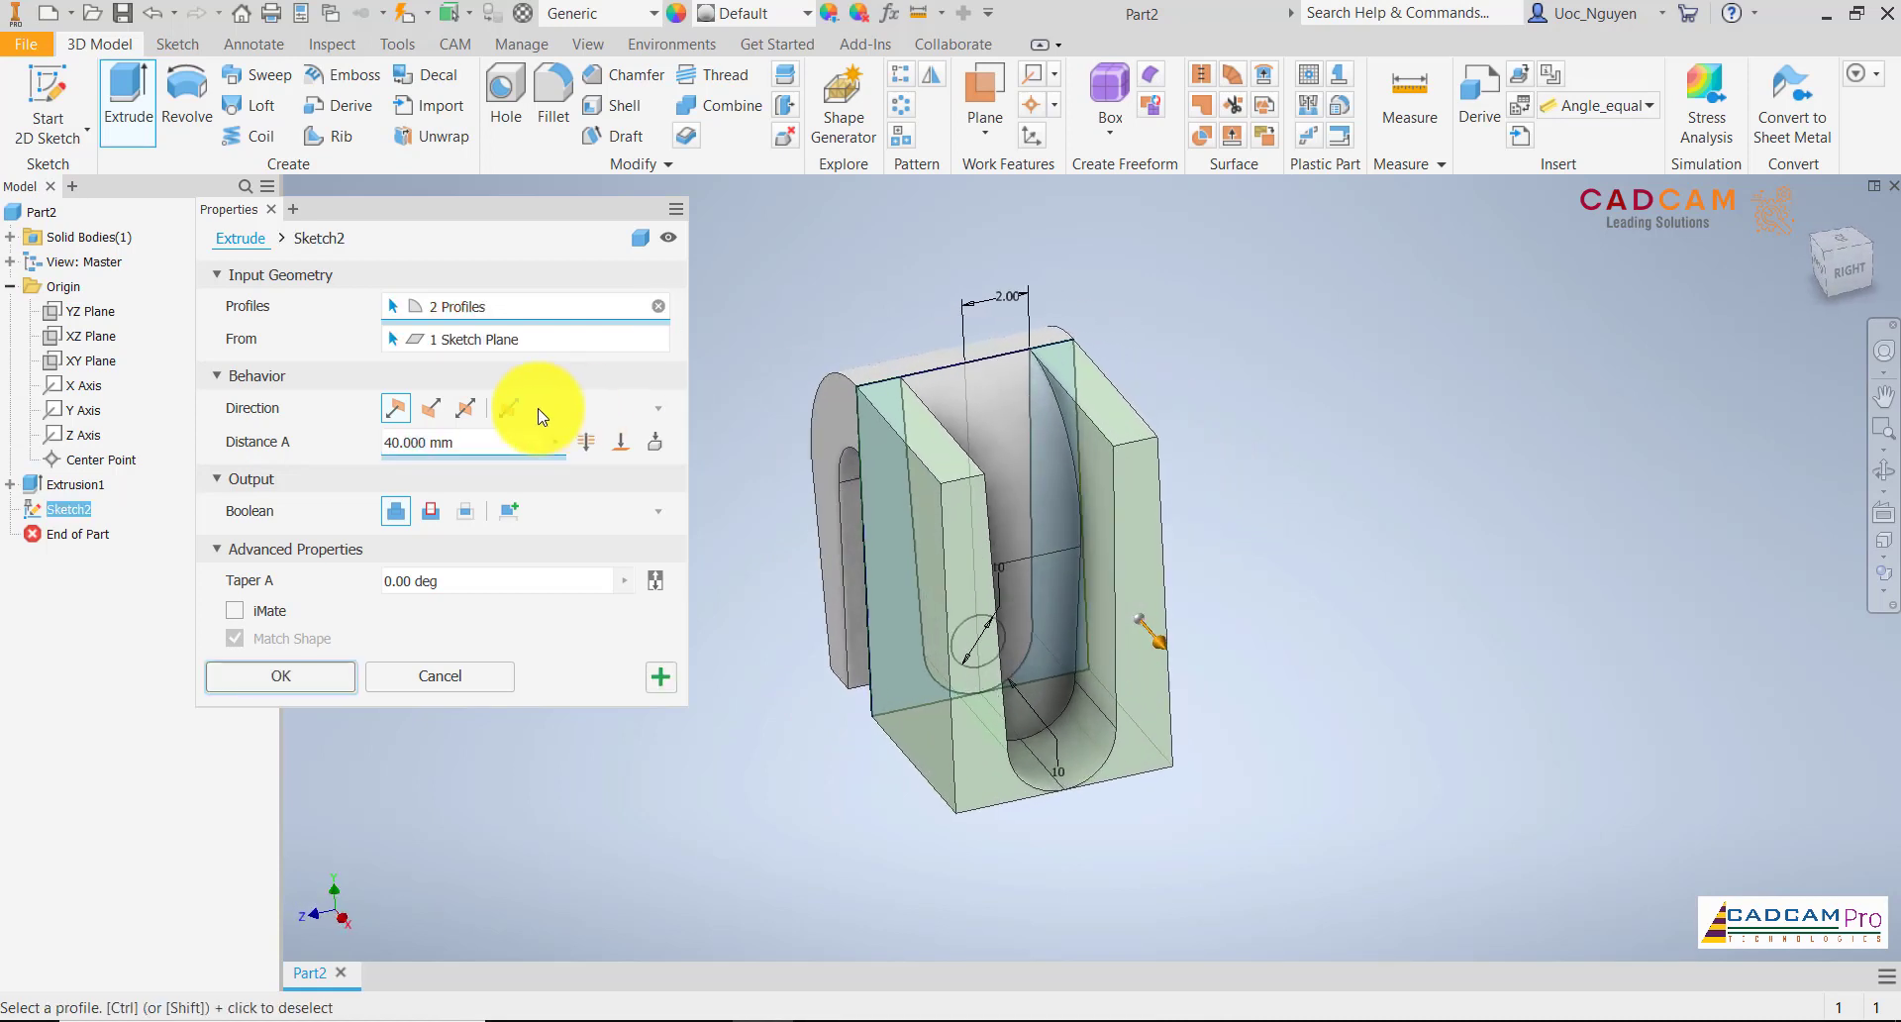
left_click(961, 642)
middle_click_drag(961, 642, 573, 581, "shift")
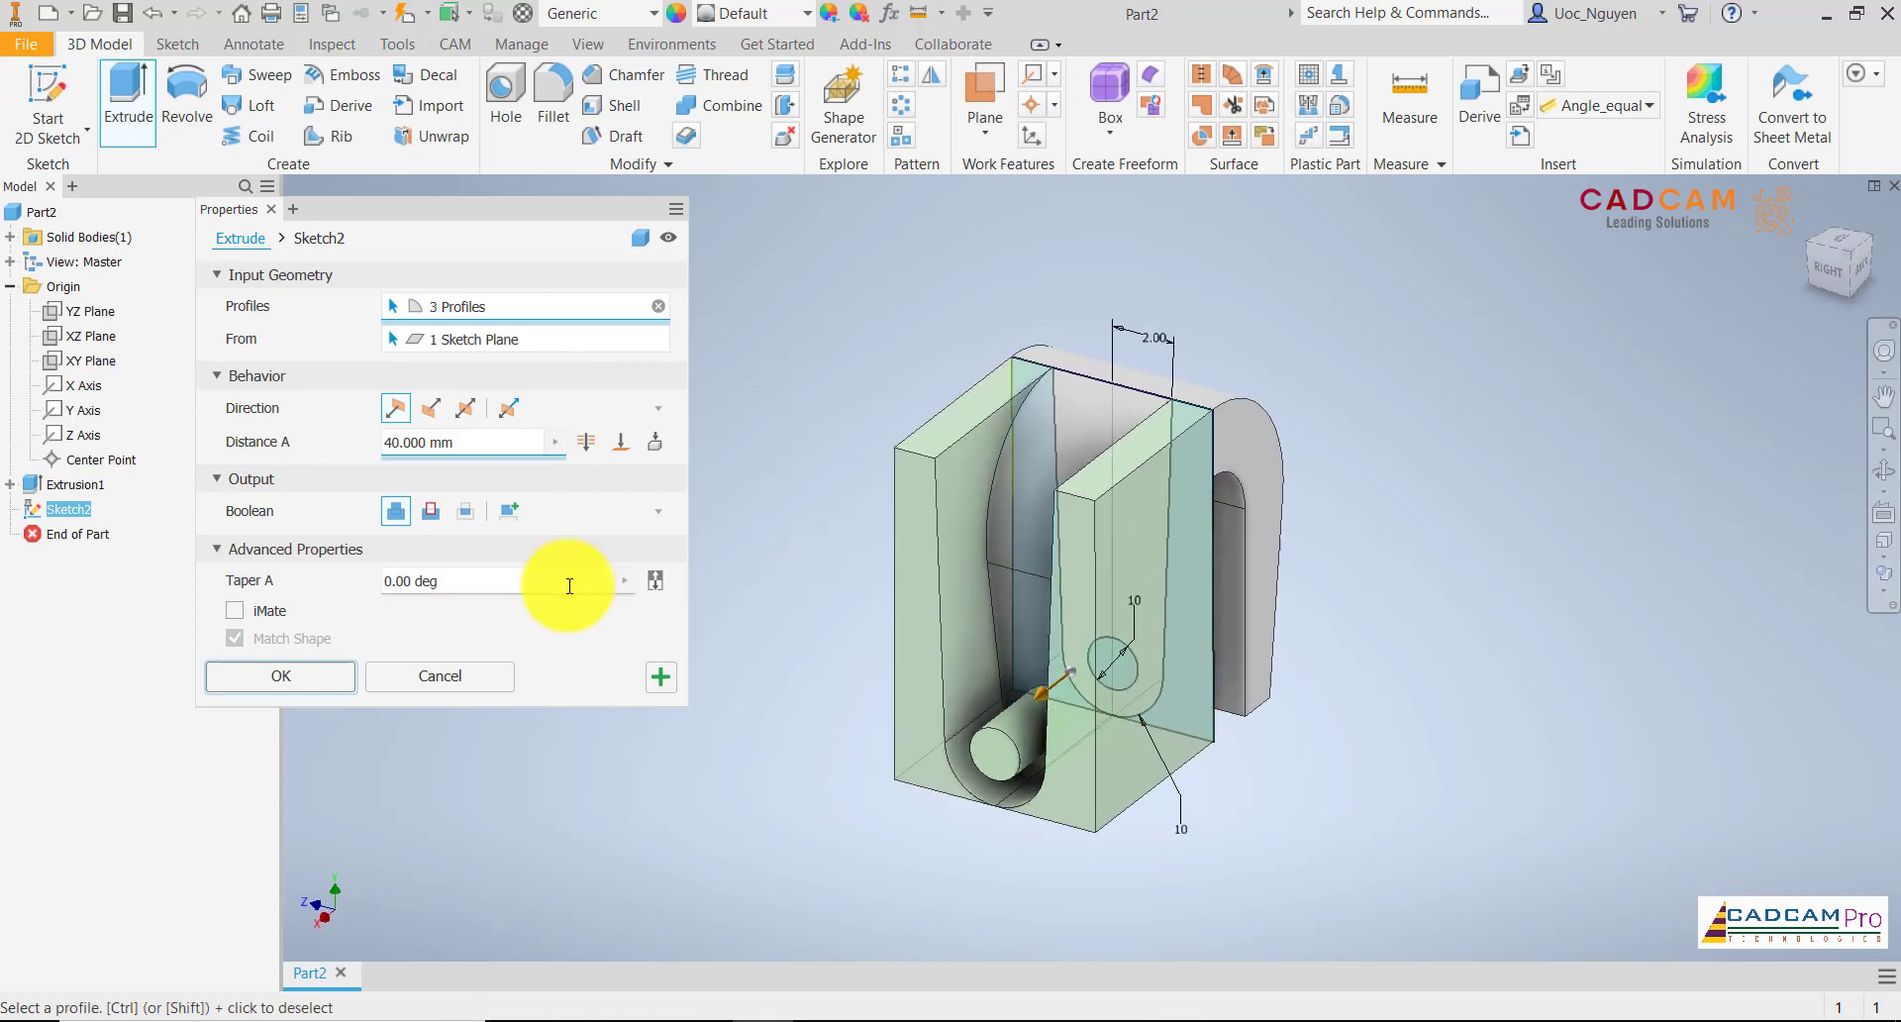
left_click(431, 513)
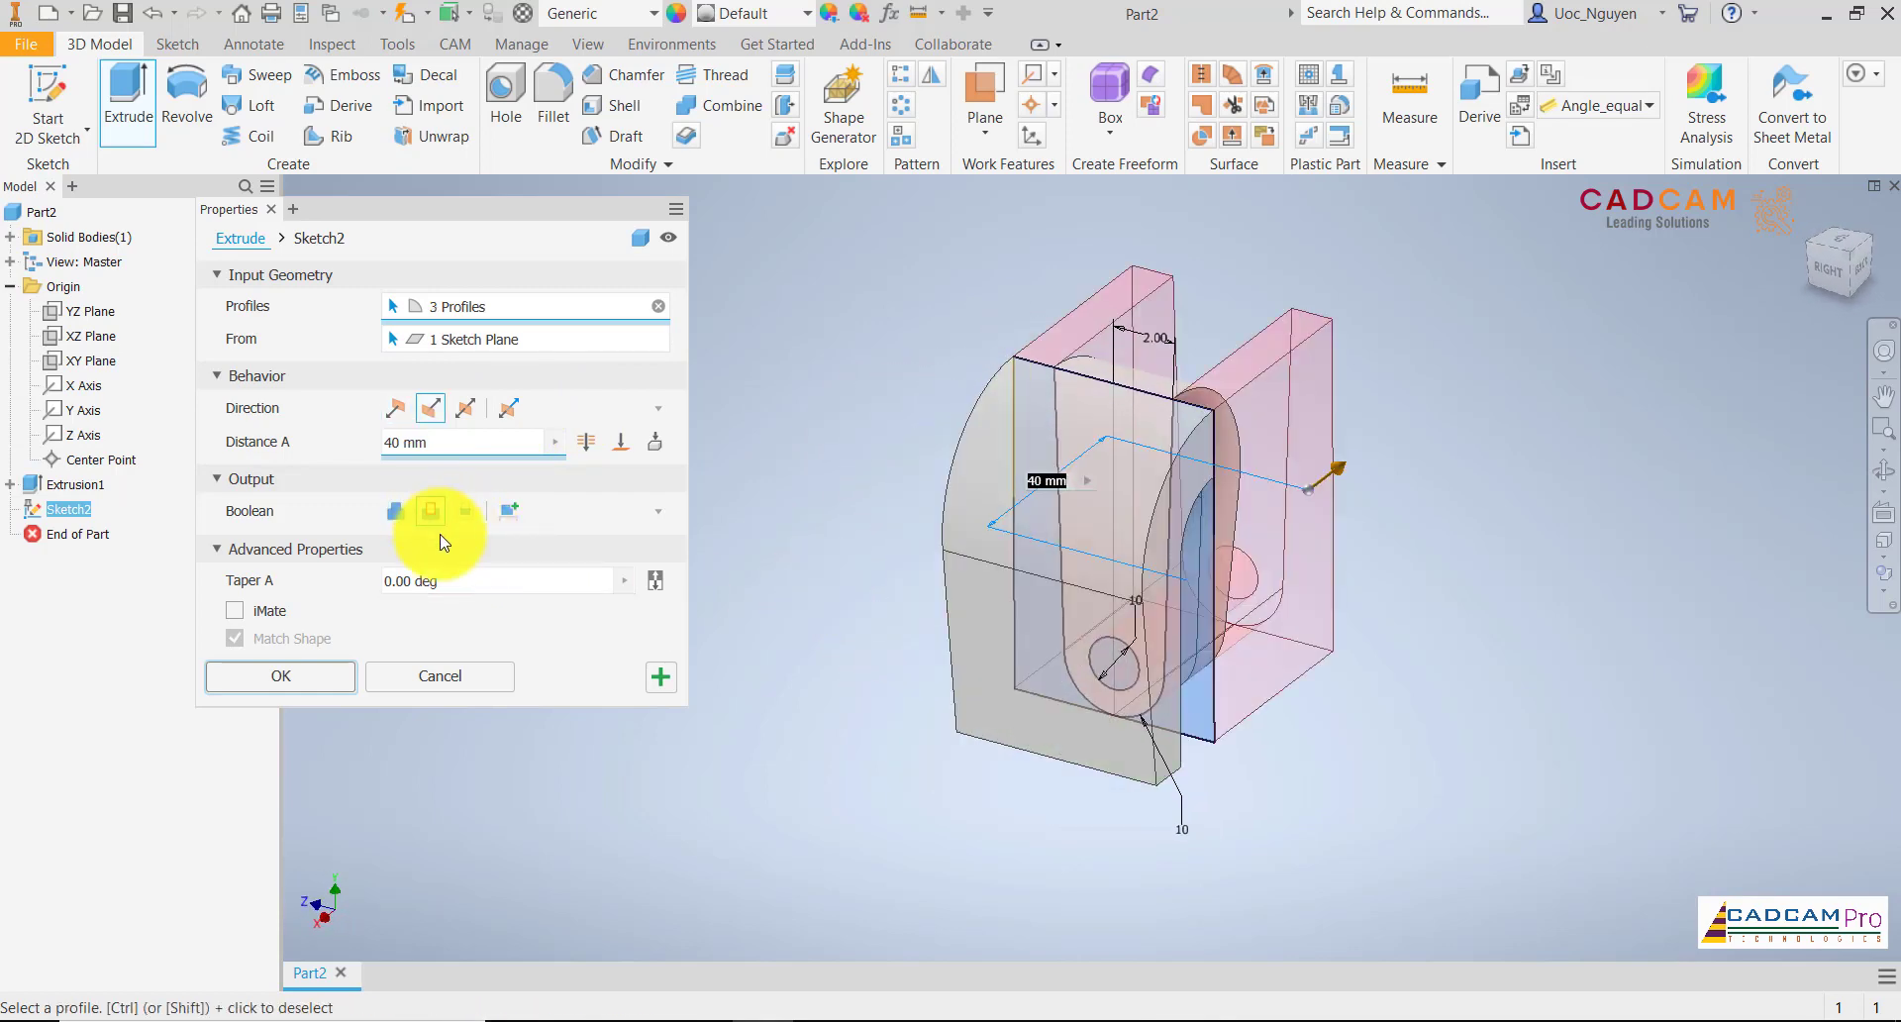
left_click(466, 409)
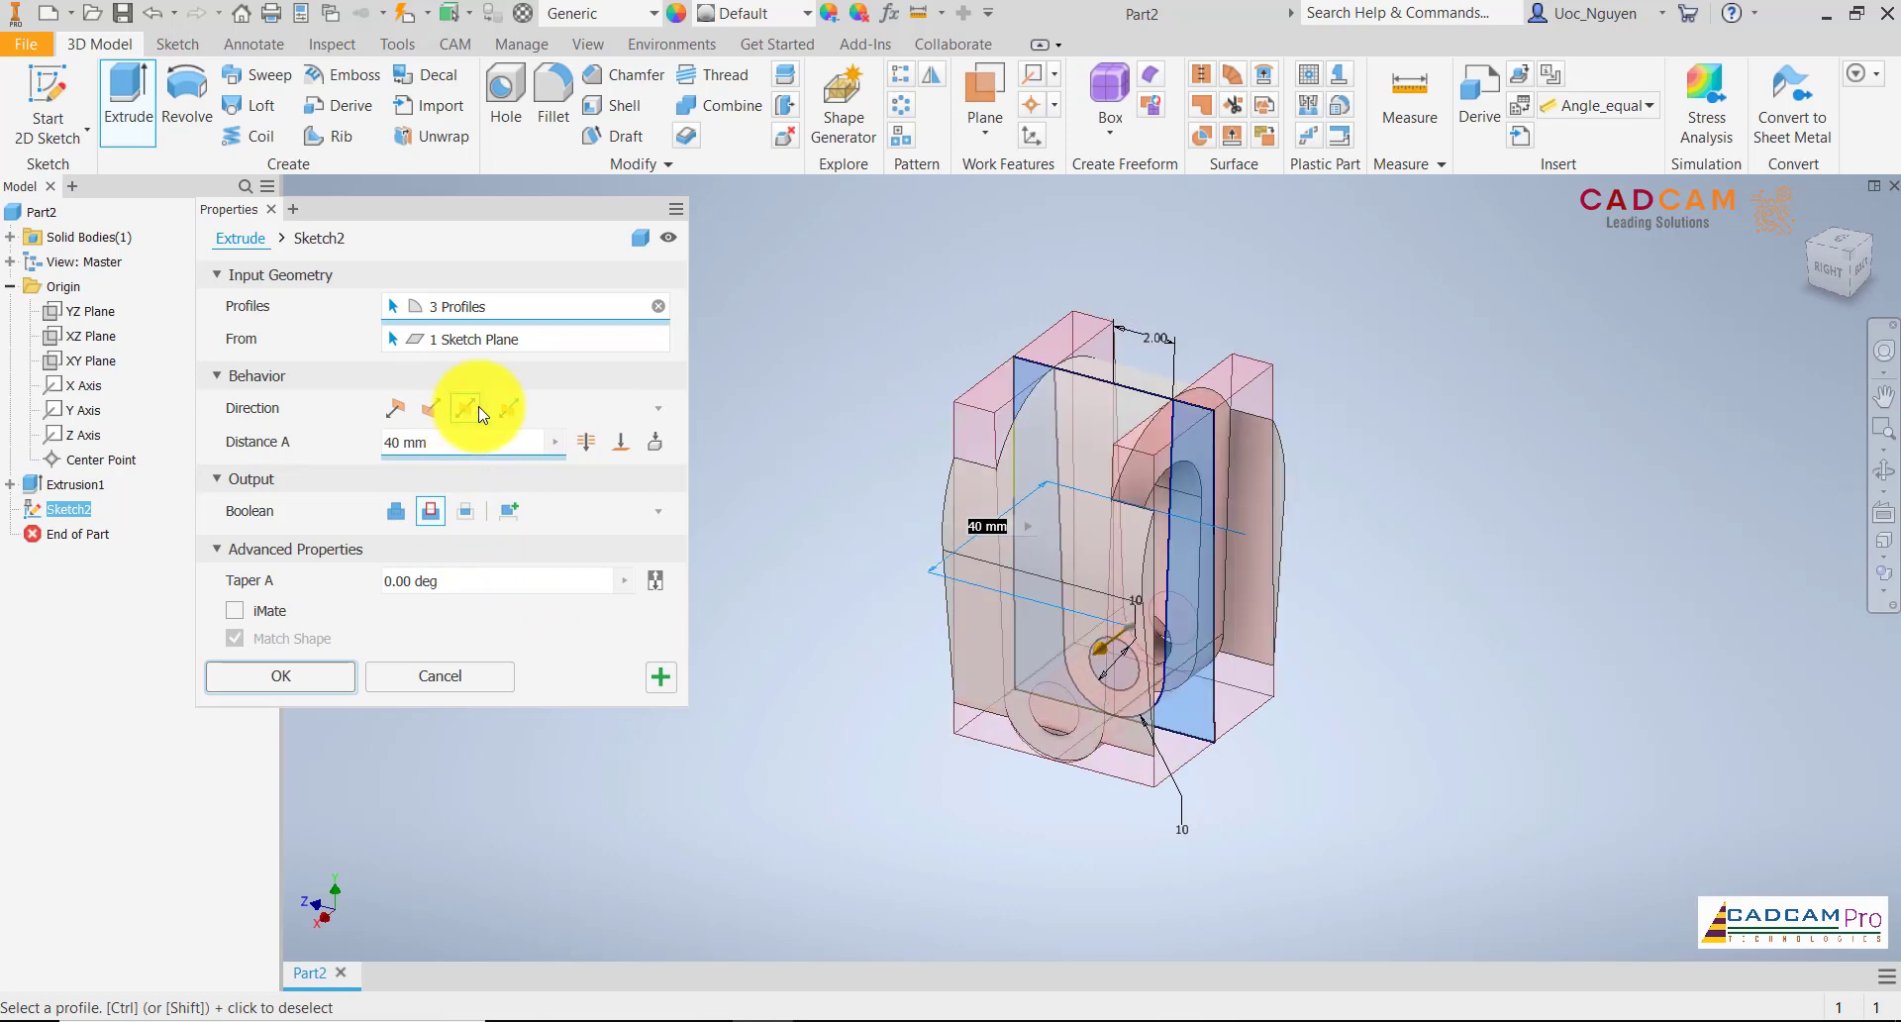
left_click(341, 677)
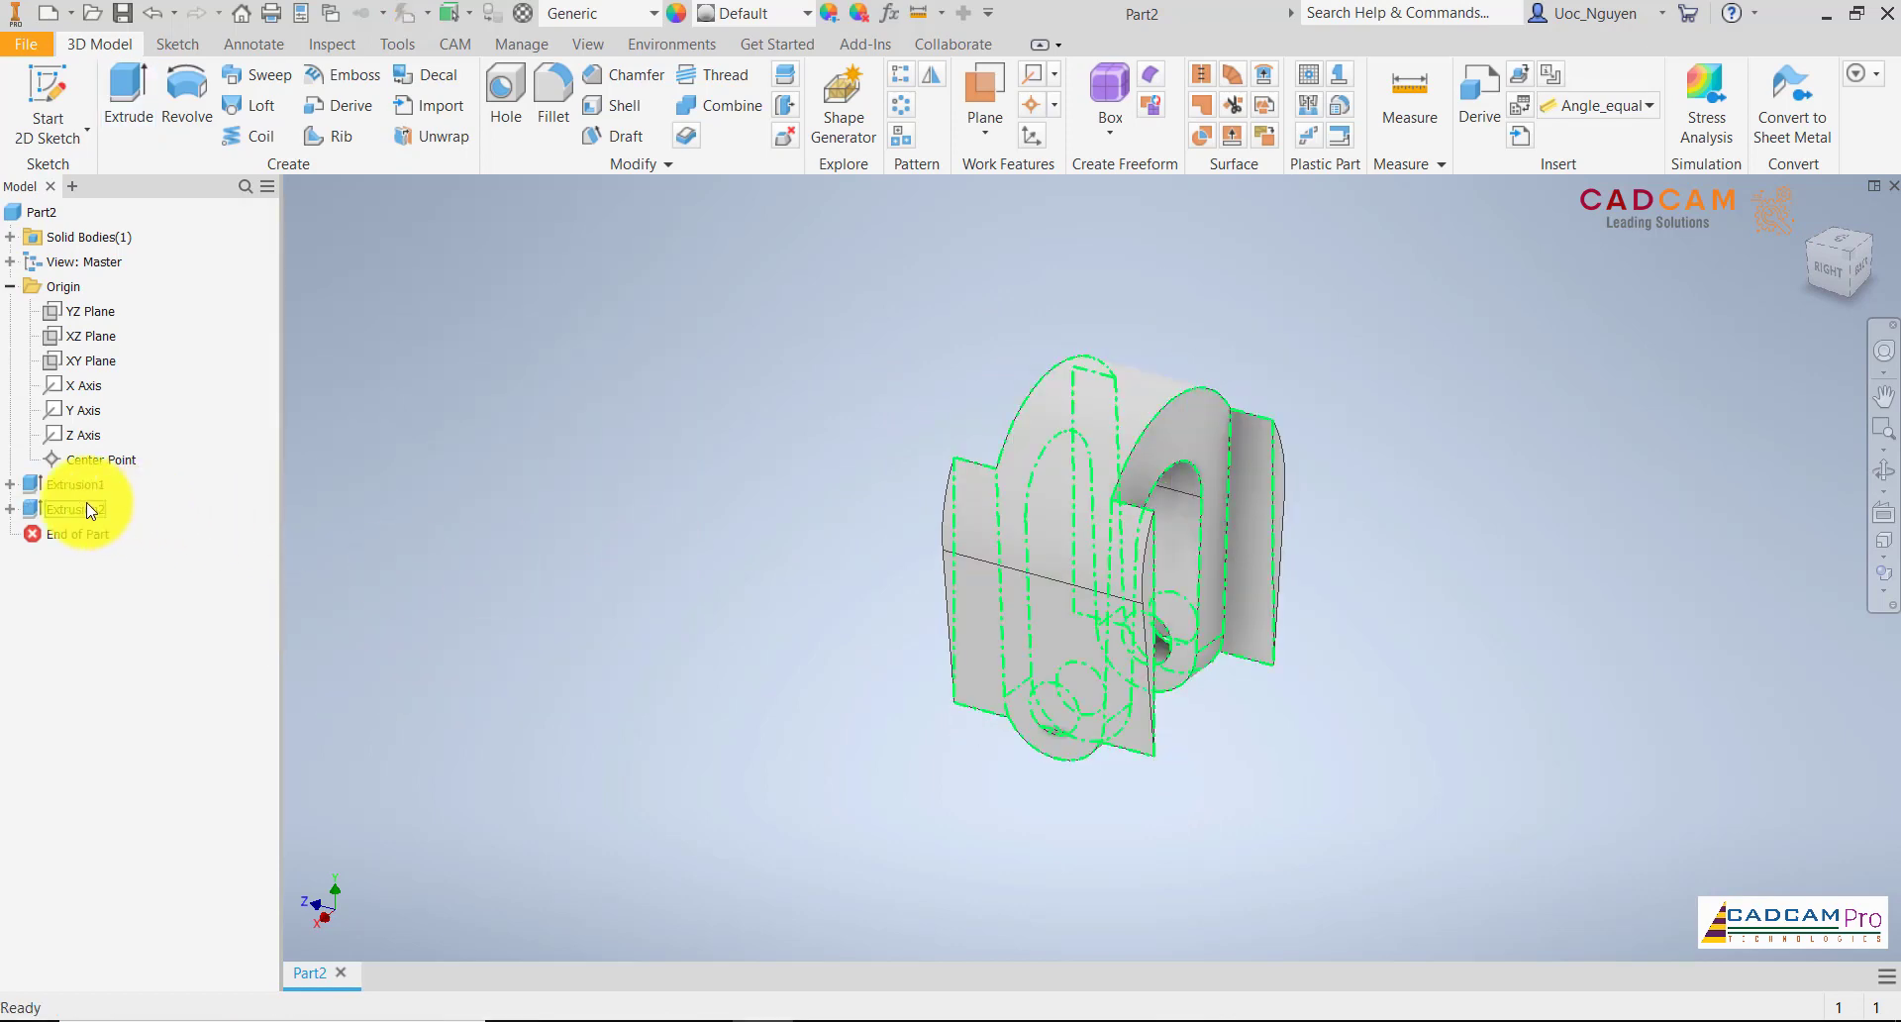
Edit the symmetric cut extrusion and extend its distance to 68 mm so it passes through both legs
right_click(90, 510)
left_click(145, 682)
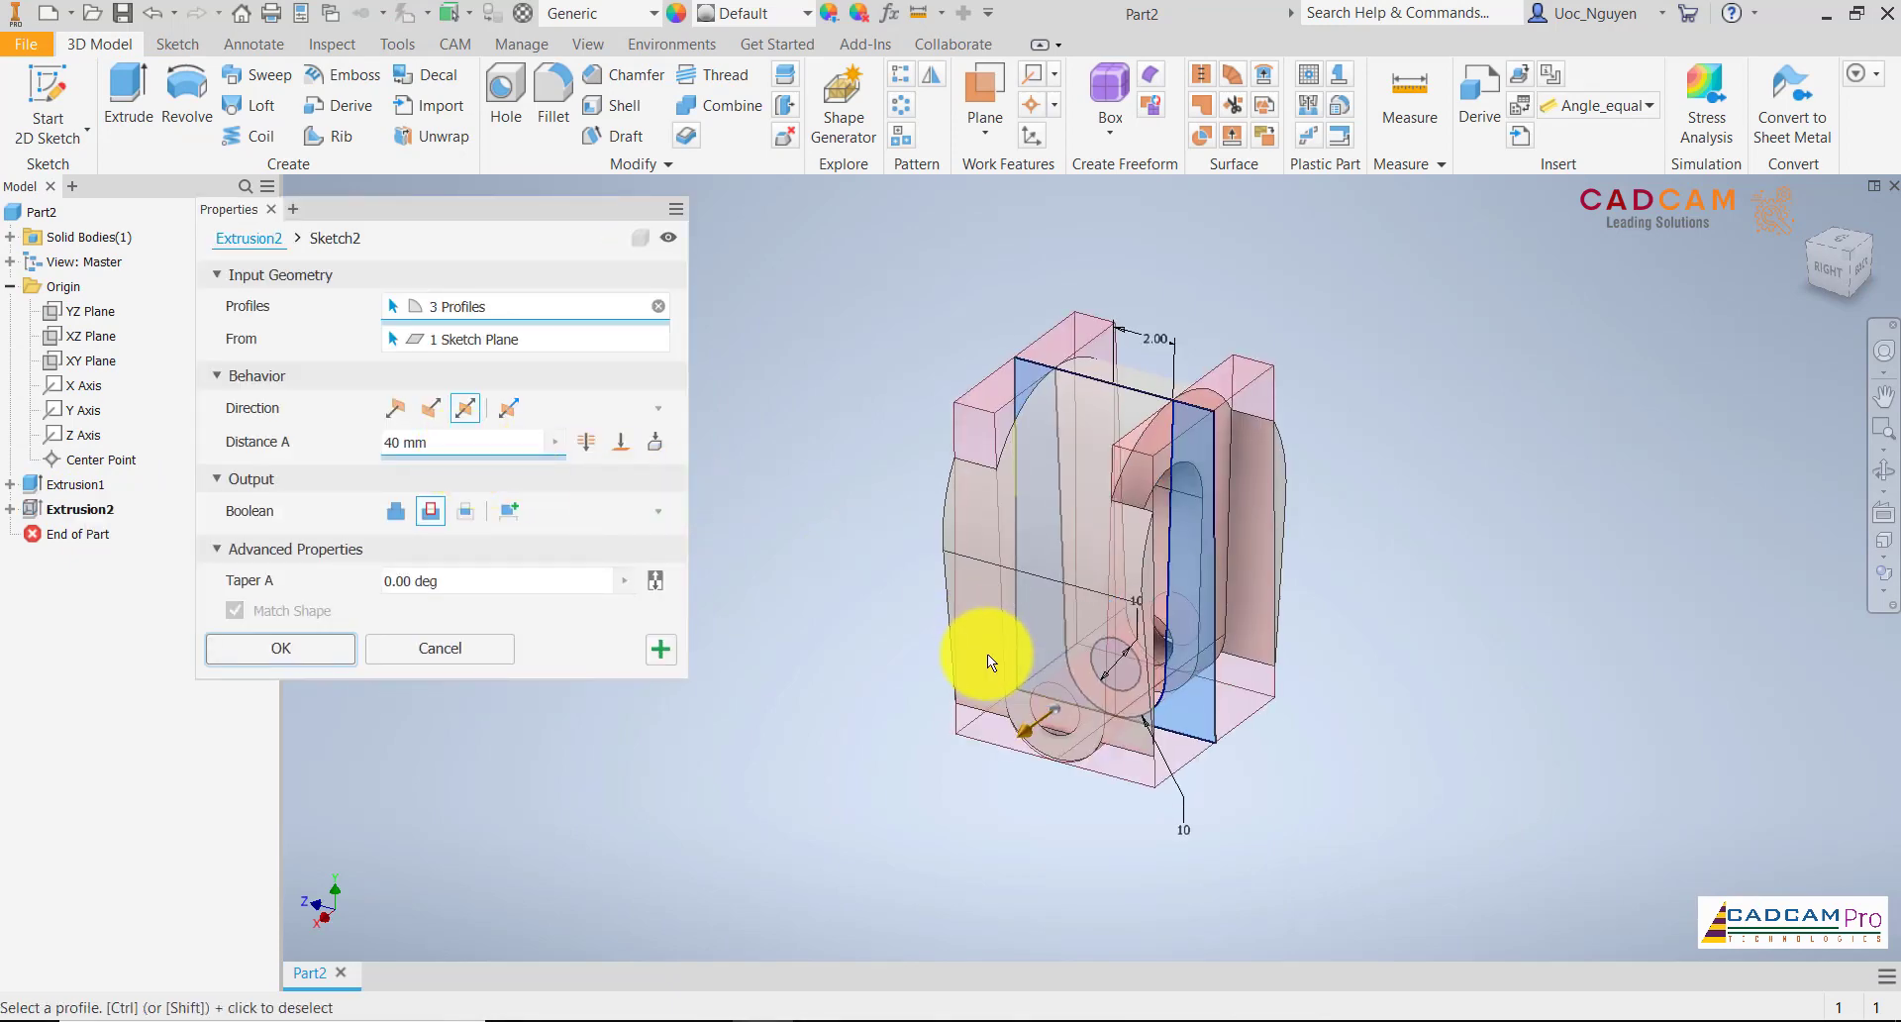
middle_click_drag(988, 654, 986, 657, "shift")
left_click_drag(1001, 715, 937, 729)
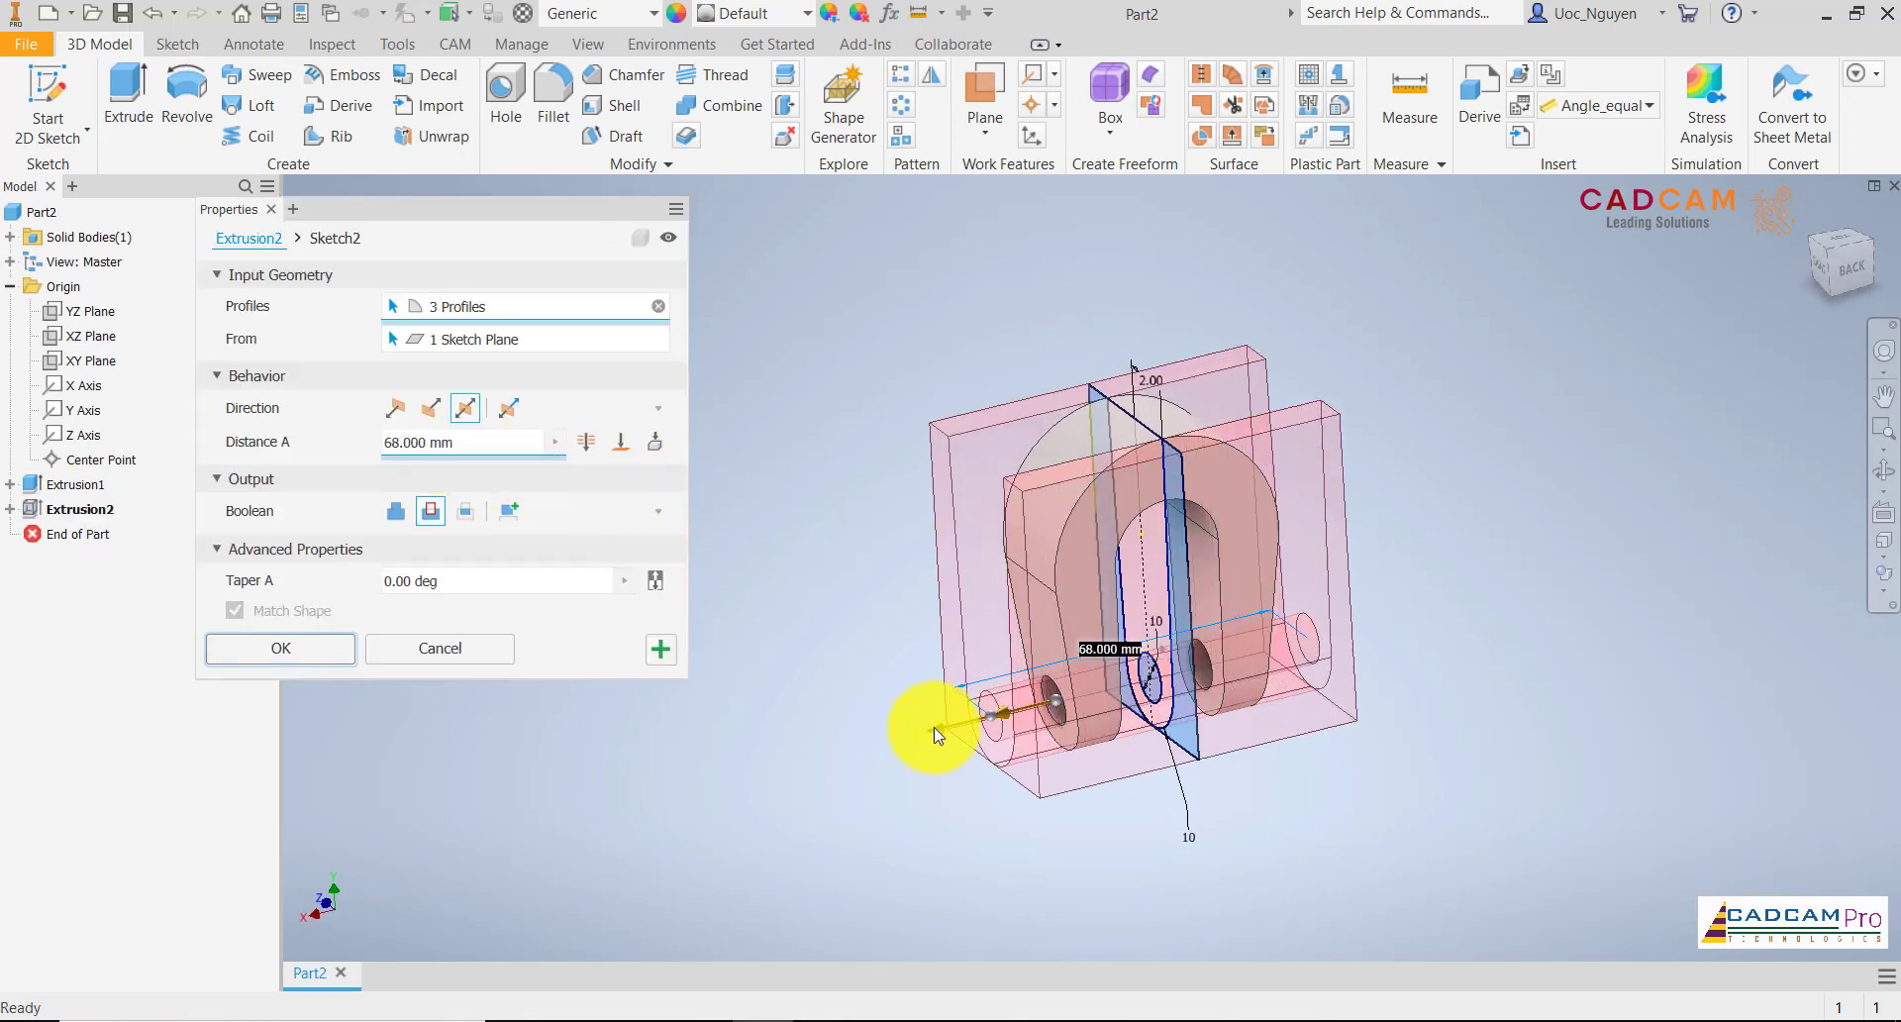
left_click(350, 651)
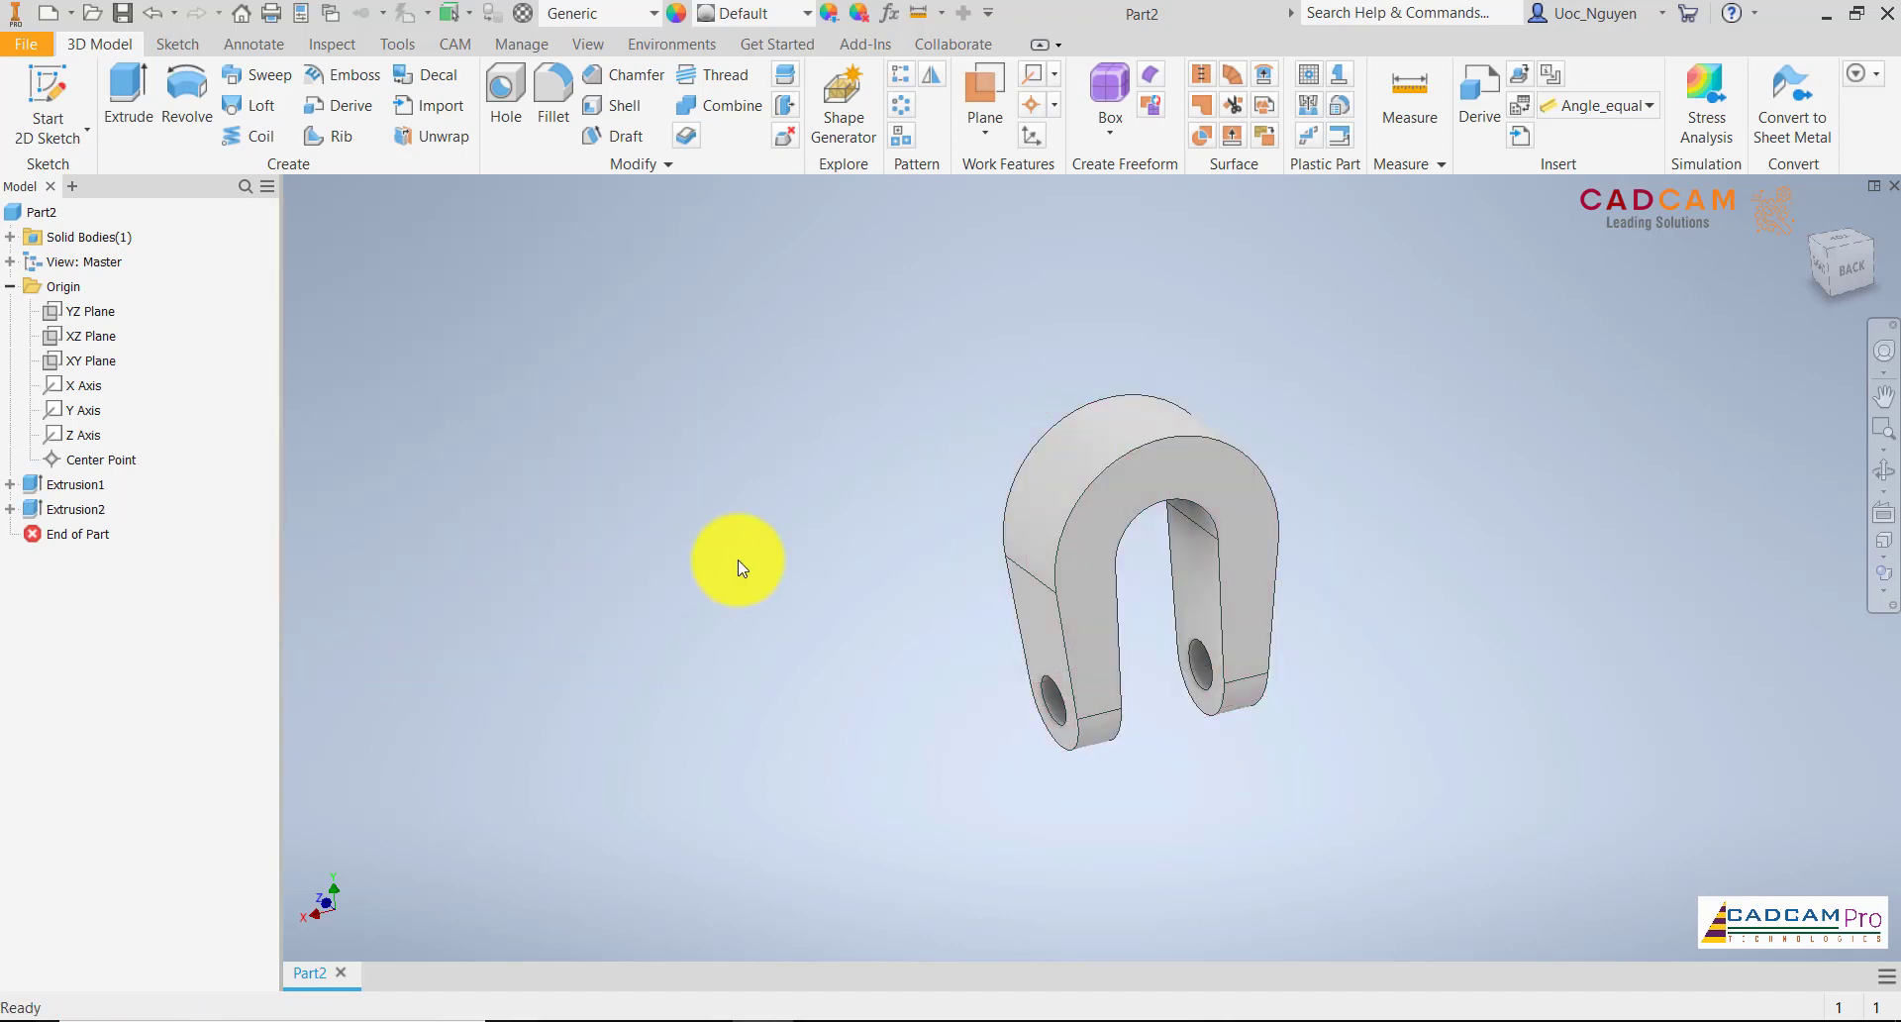
Create a work plane offset upward from the XZ plane, above the top of the arch
key("F6")
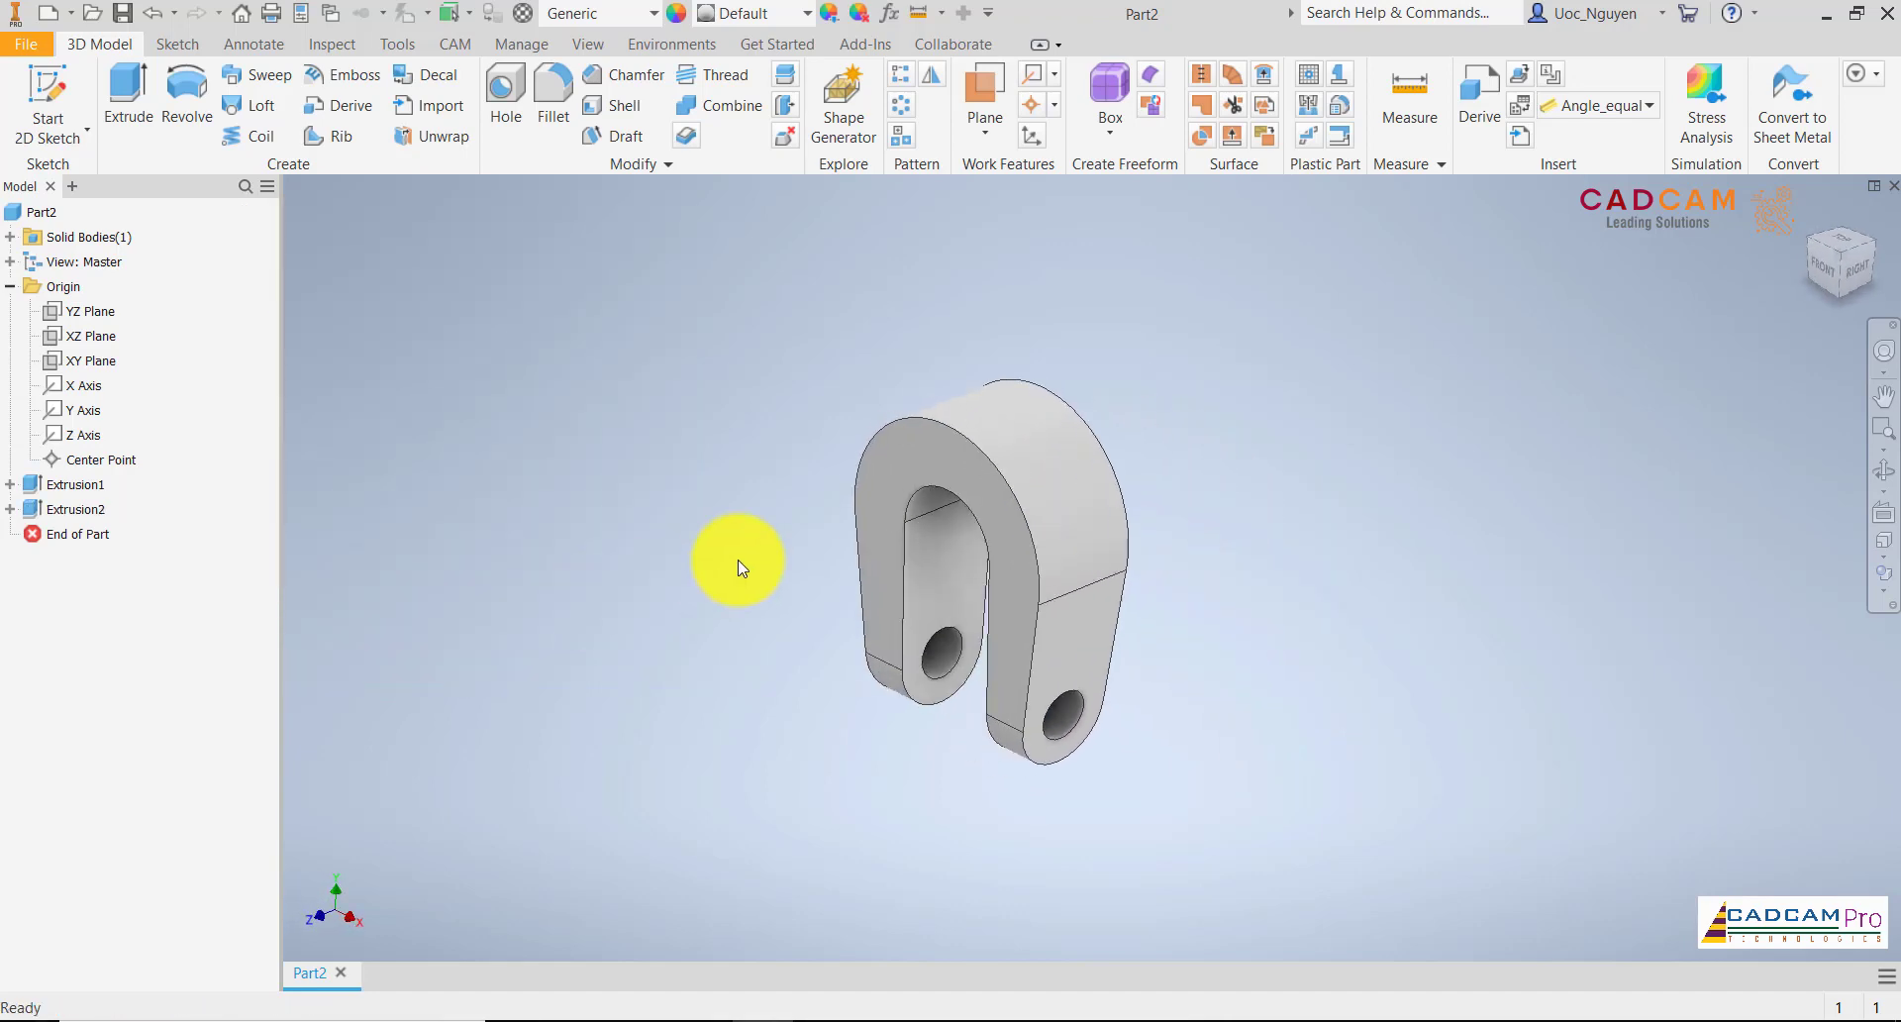
left_click(991, 139)
left_click(986, 225)
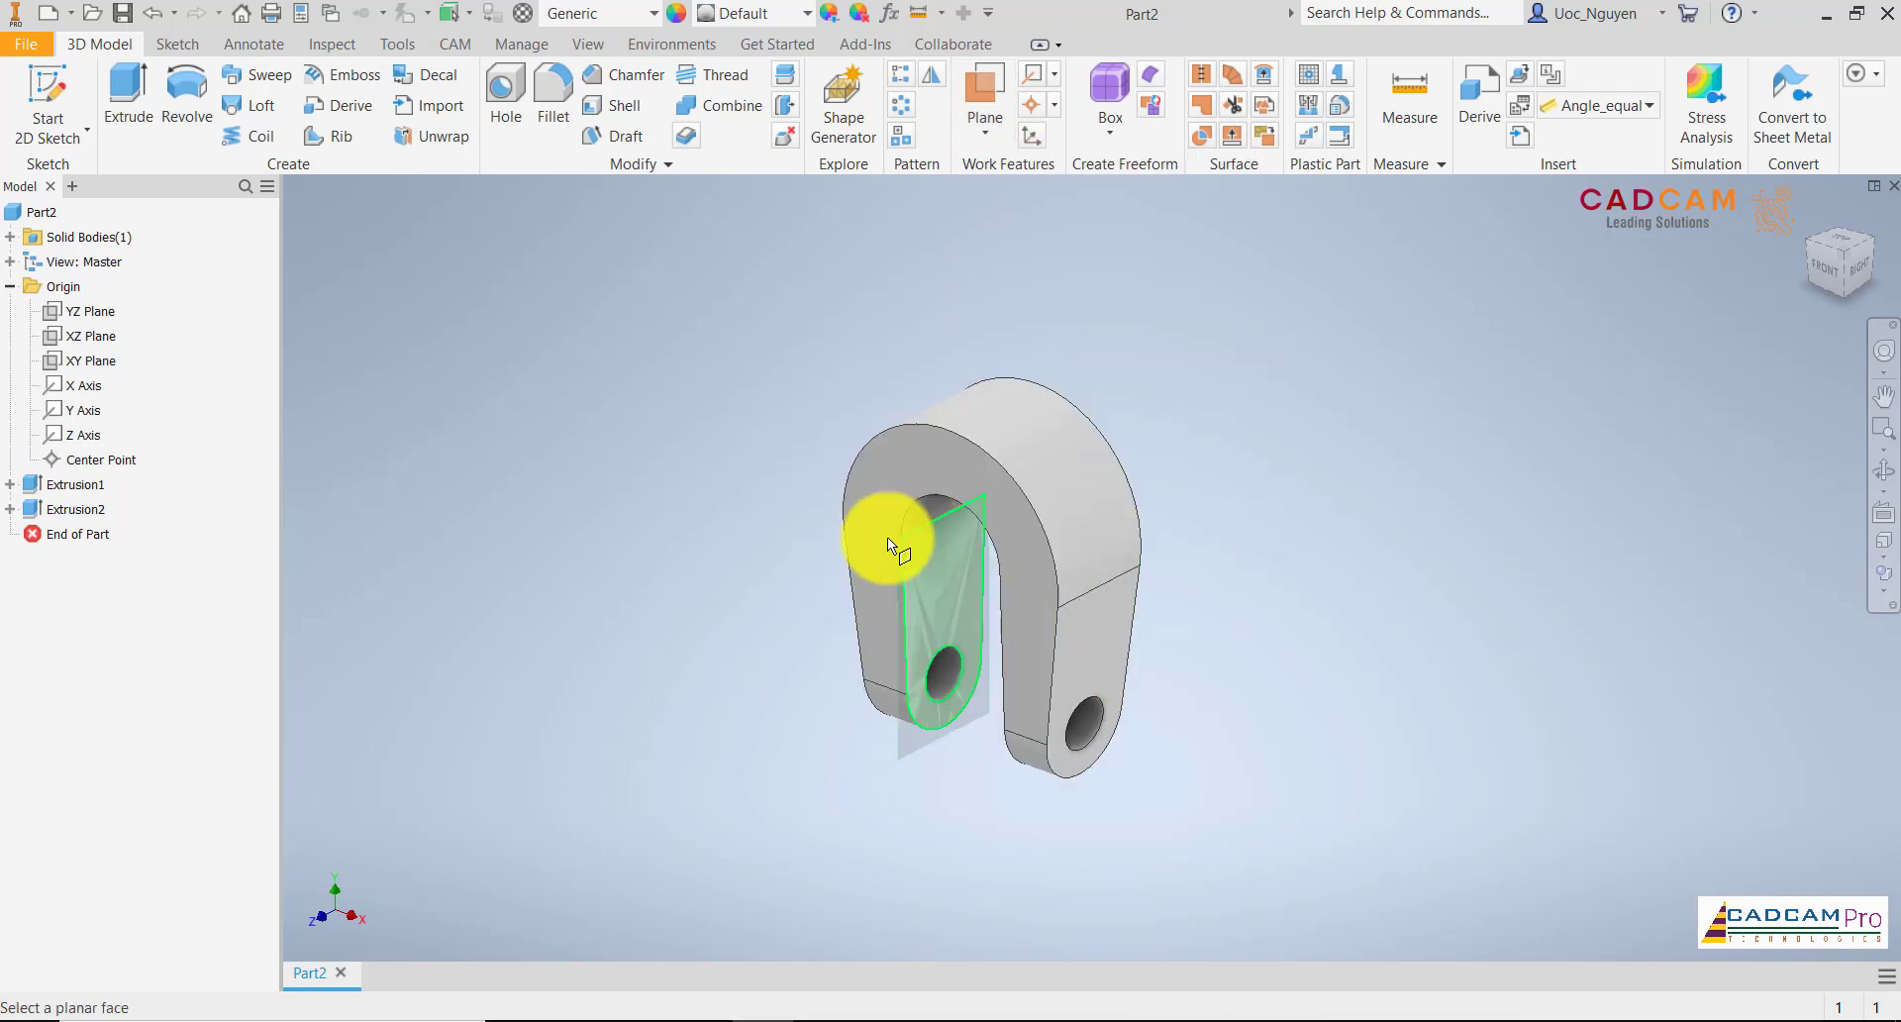
left_click(99, 339)
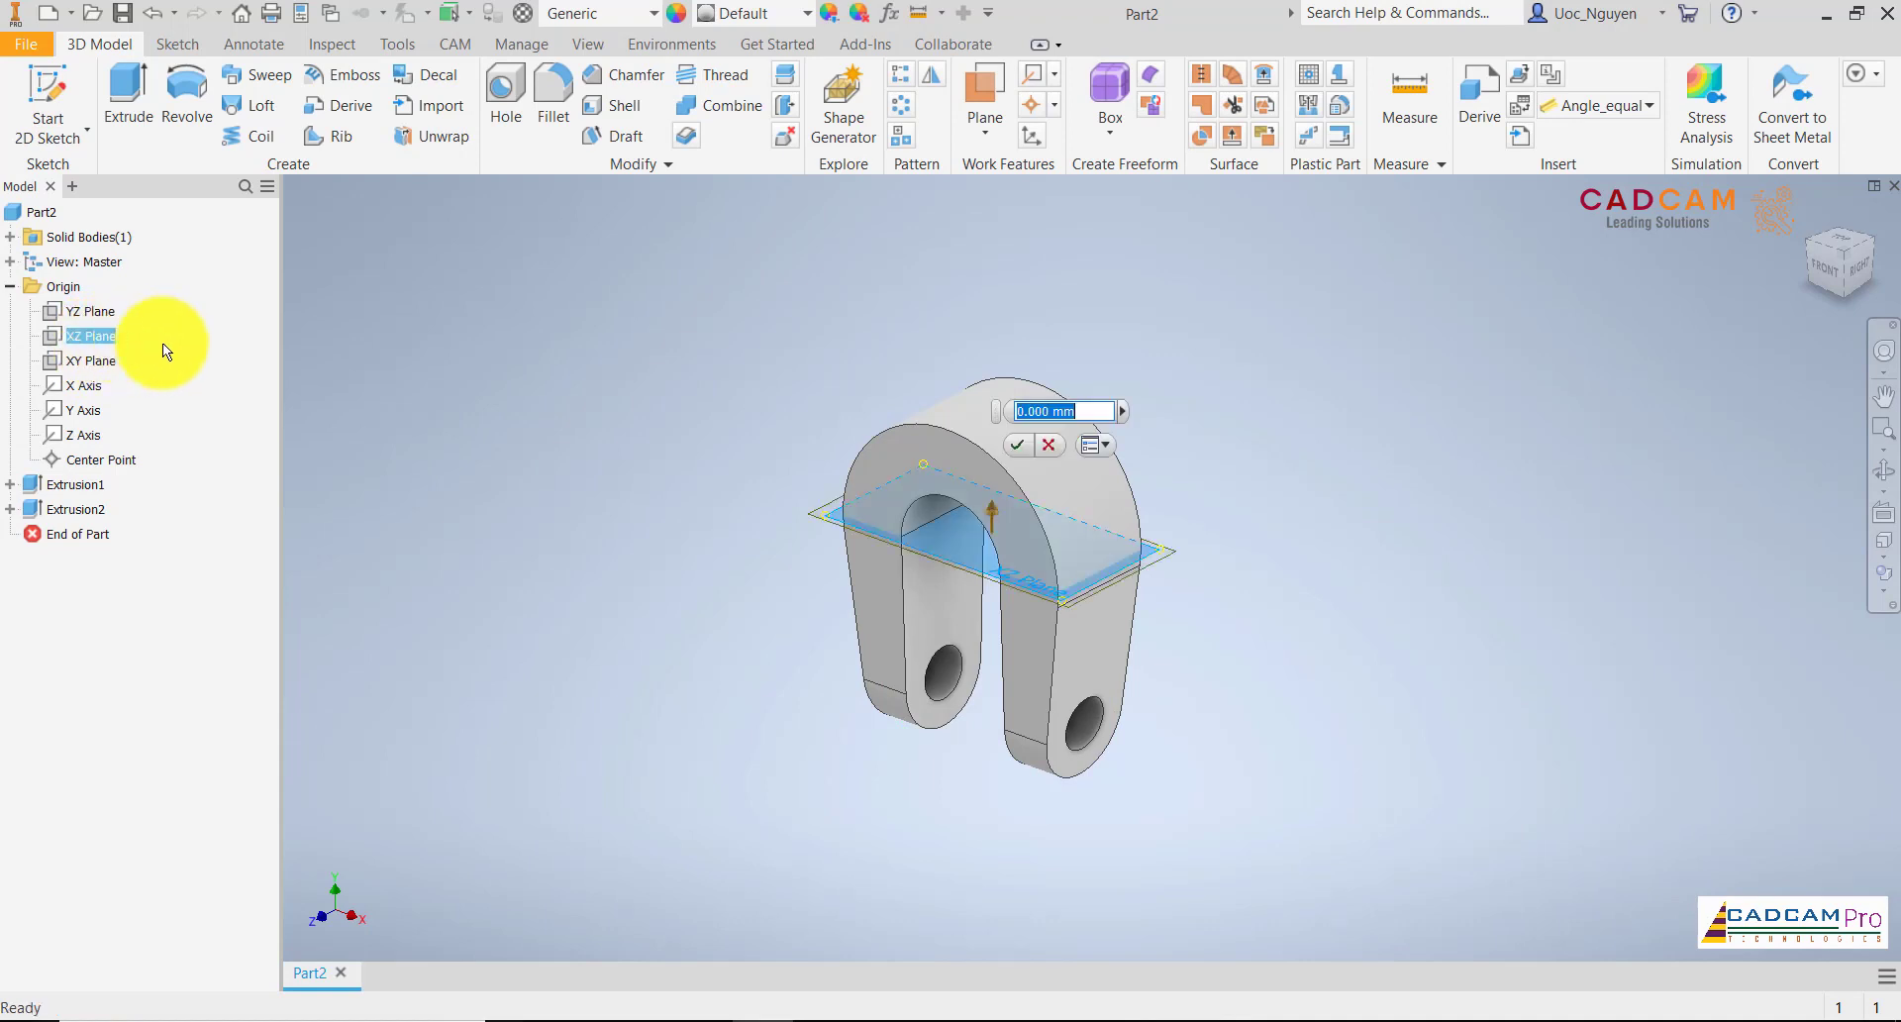
left_click_drag(992, 513, 1017, 354)
key("Return")
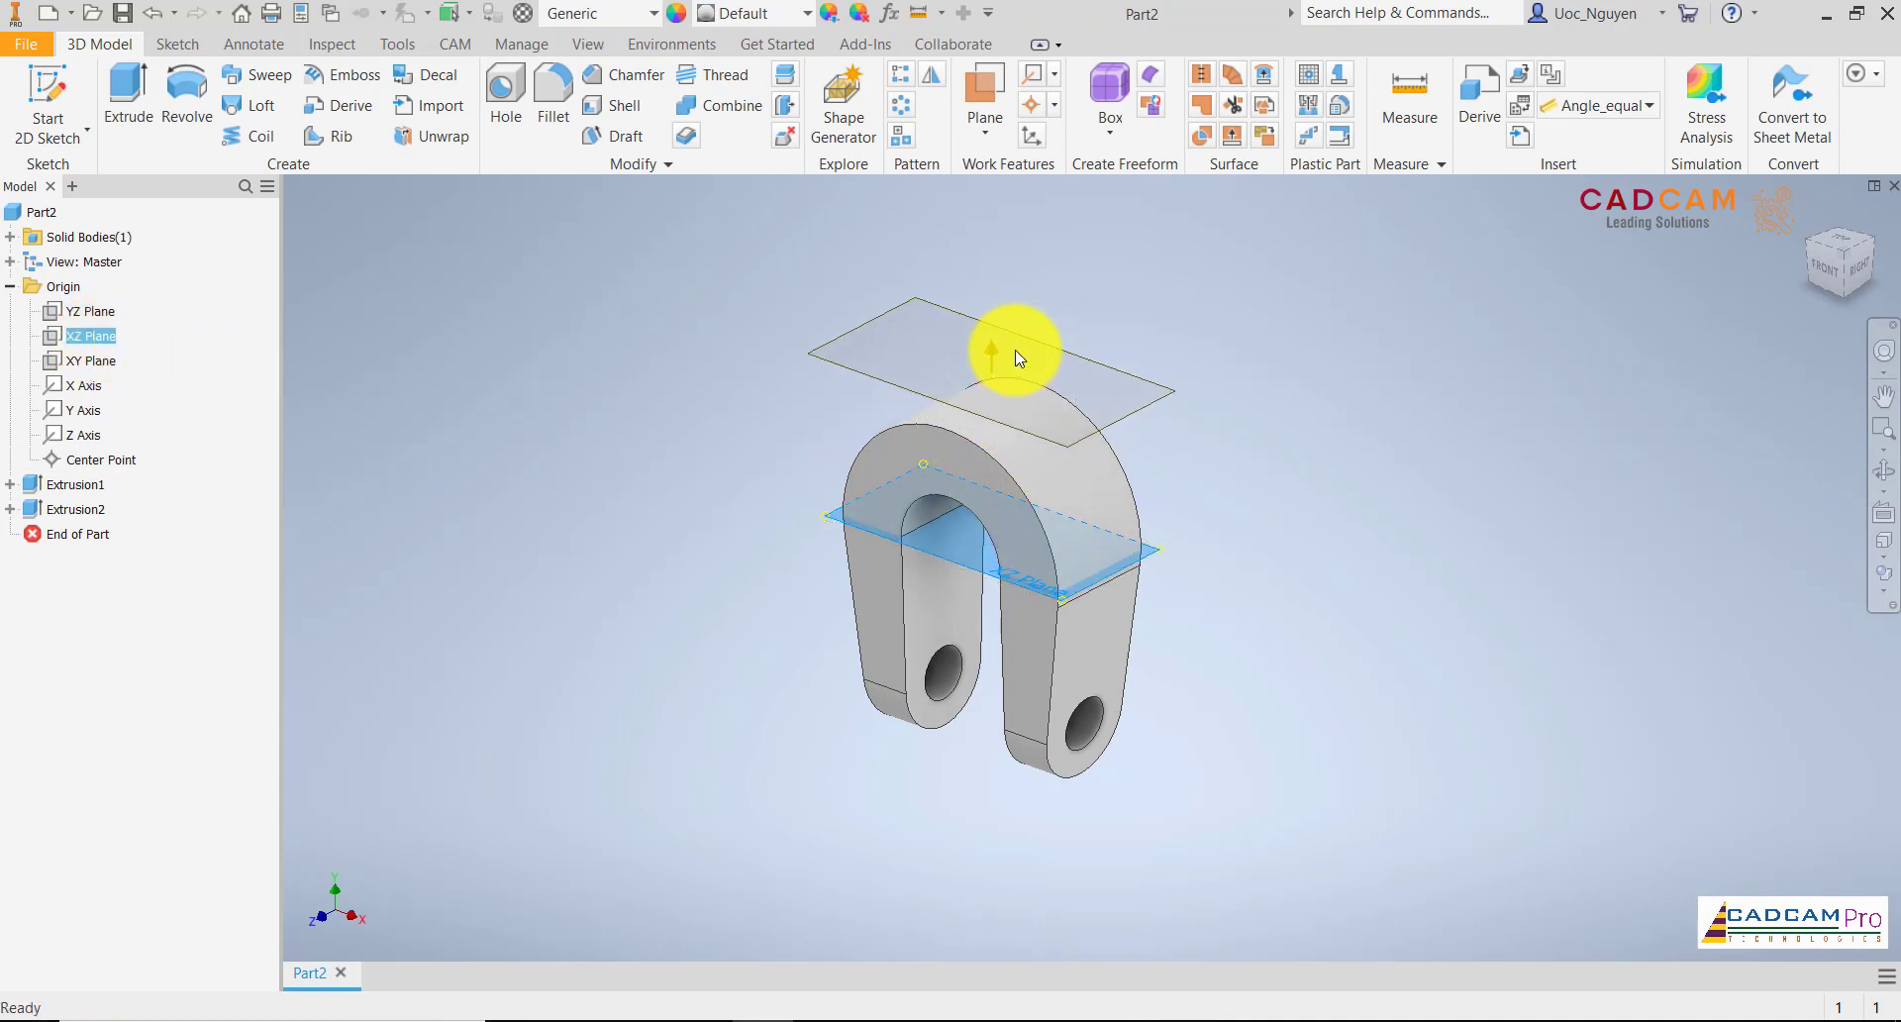
Start a sketch on the offset work plane and draw two concentric circles of 18 mm and 26 mm diameter at the origin
left_click(1041, 348)
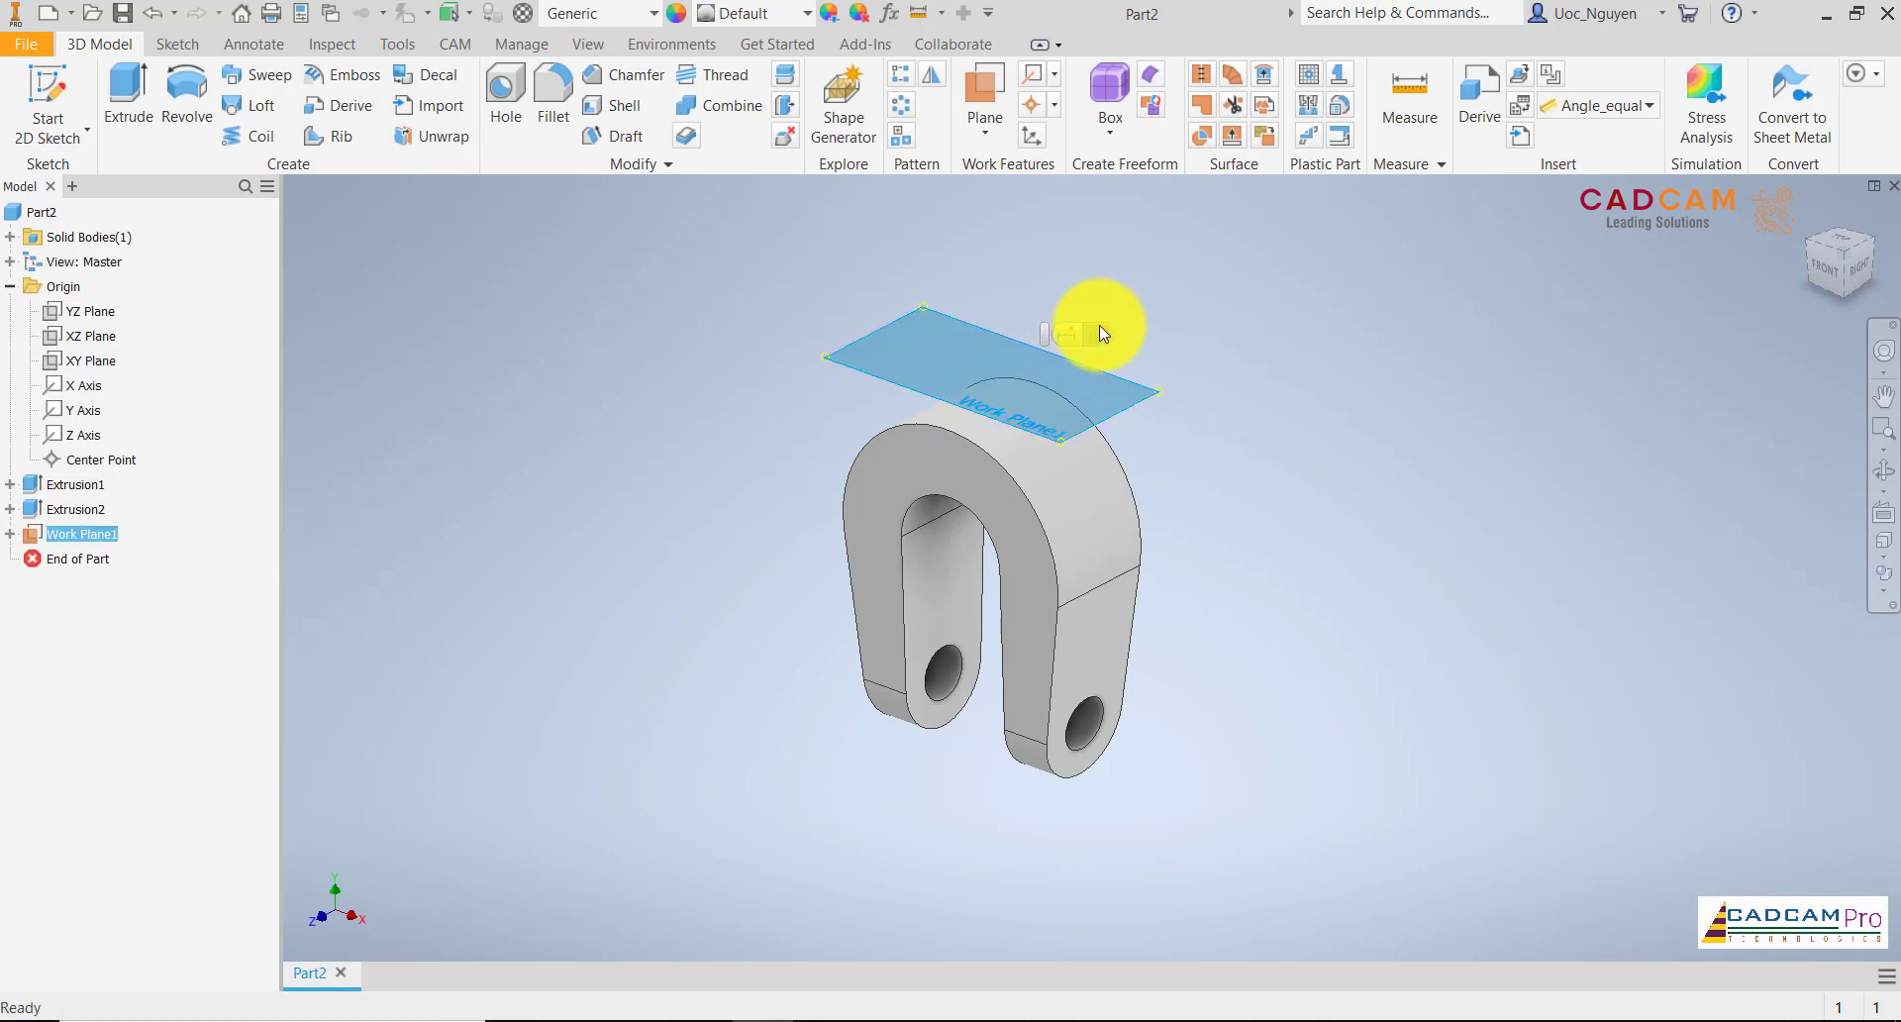
left_click(1208, 277)
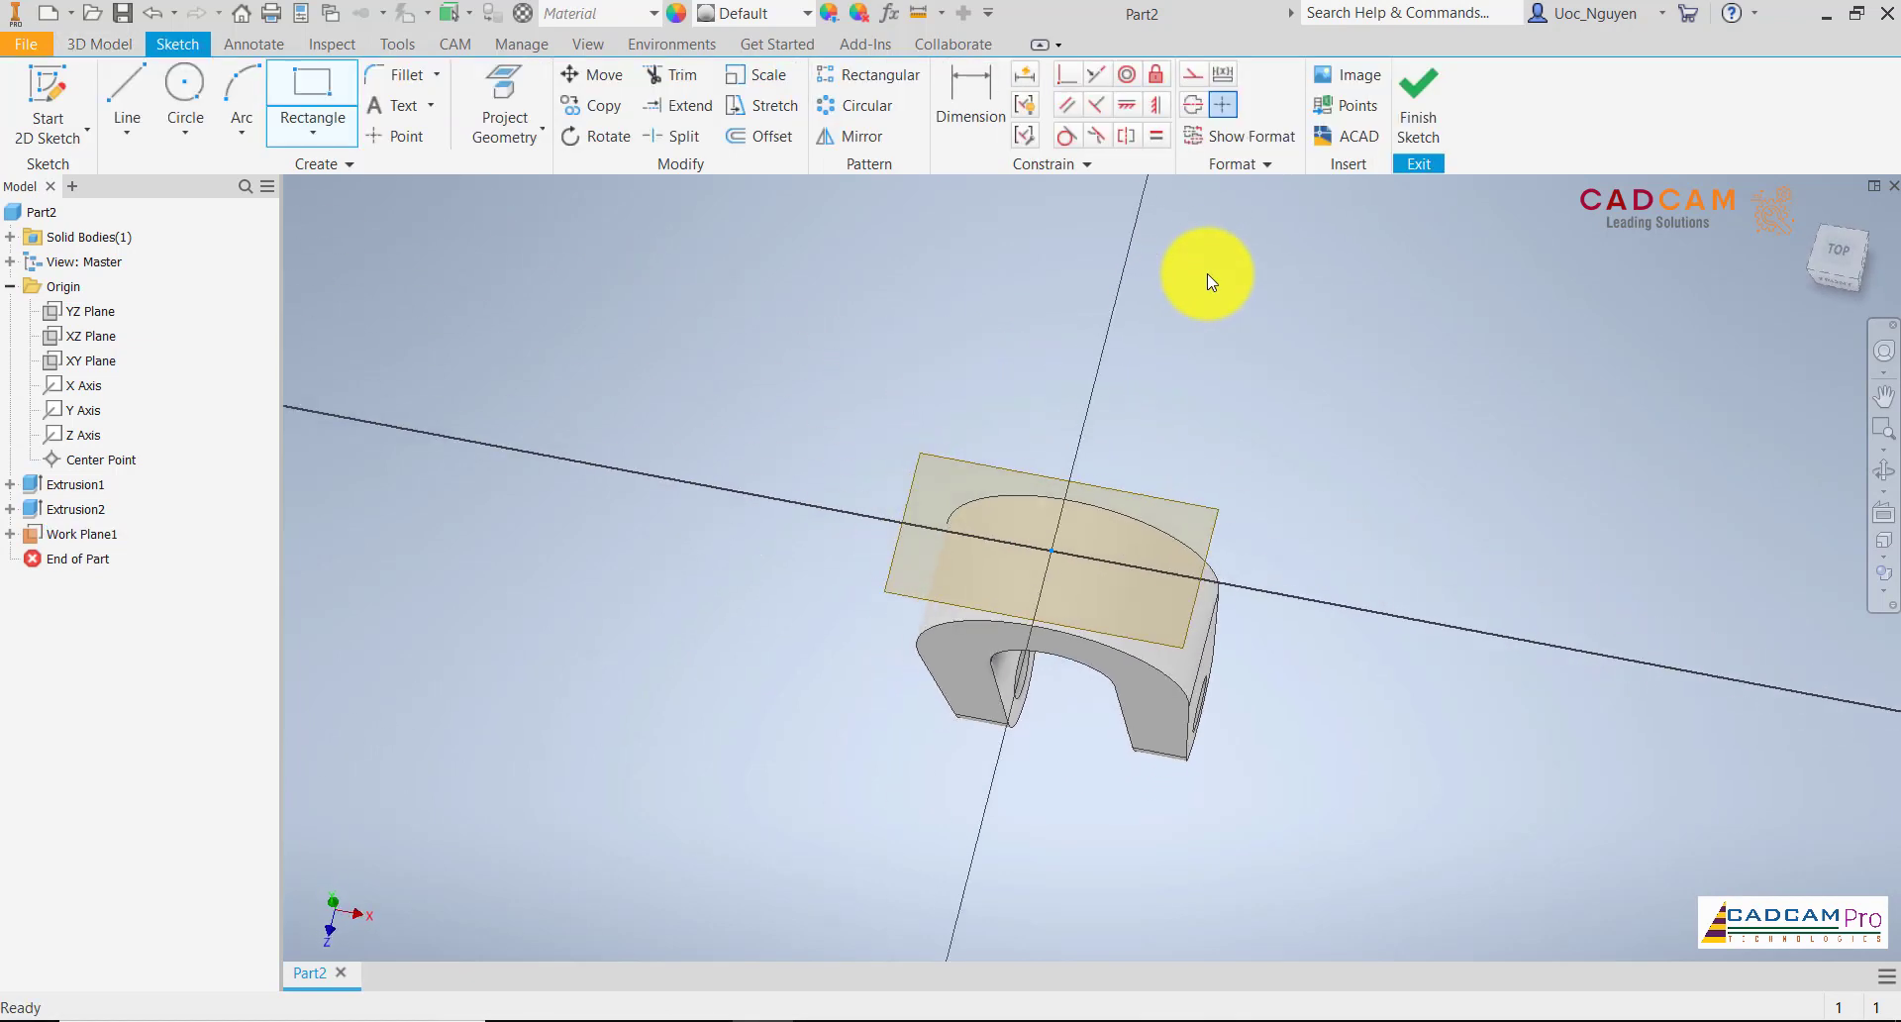
left_click(184, 92)
left_click(1092, 566)
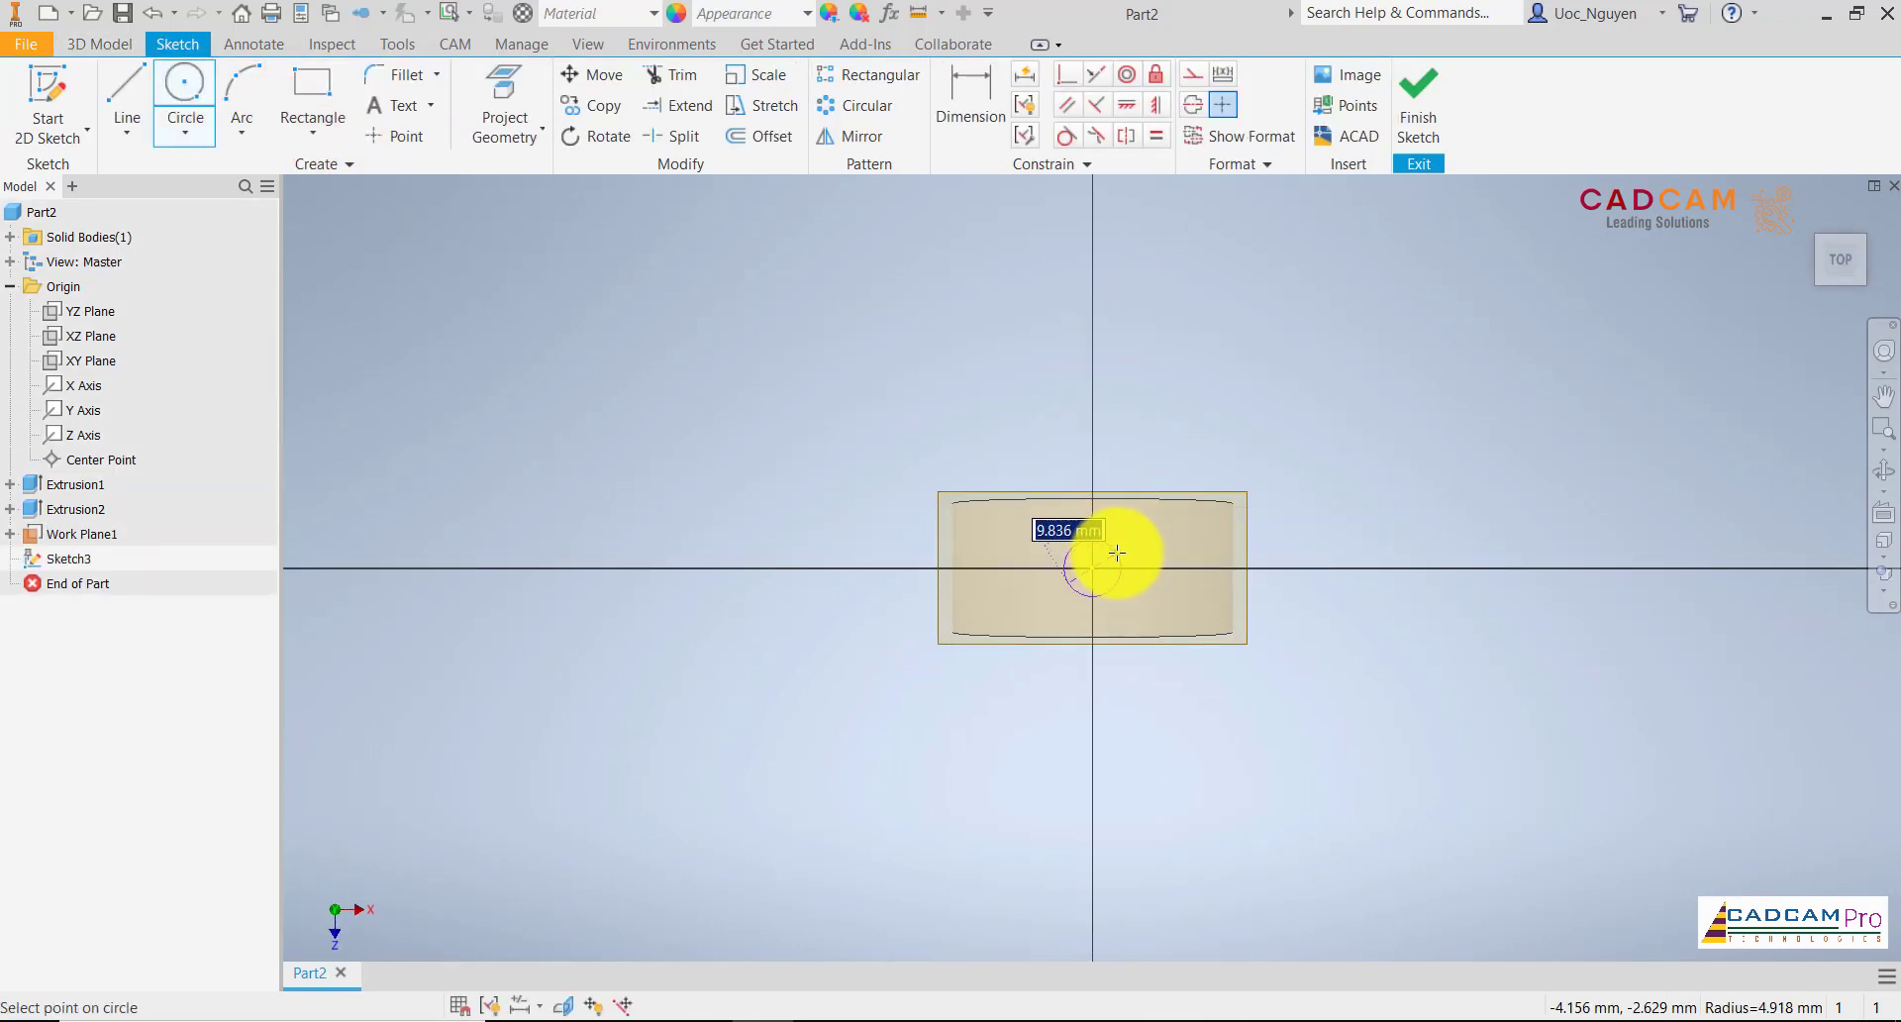
type("18")
key("Return")
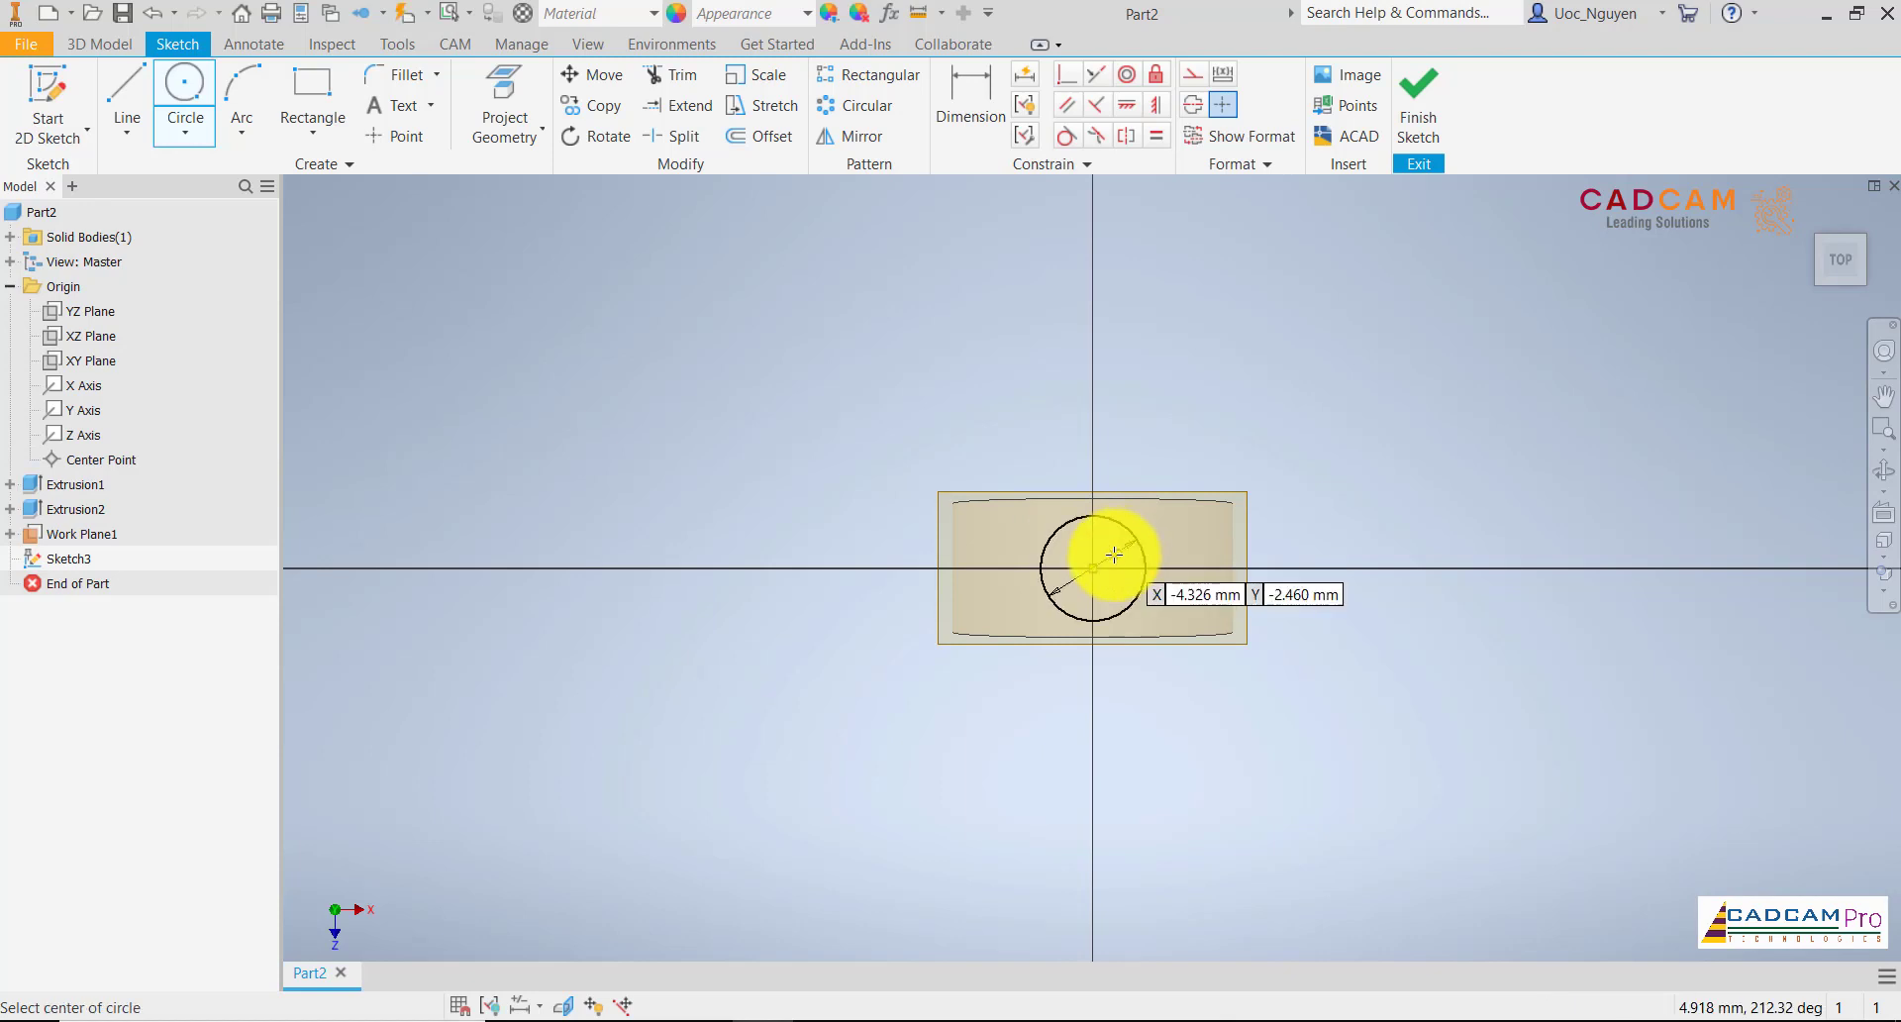
left_click(1093, 567)
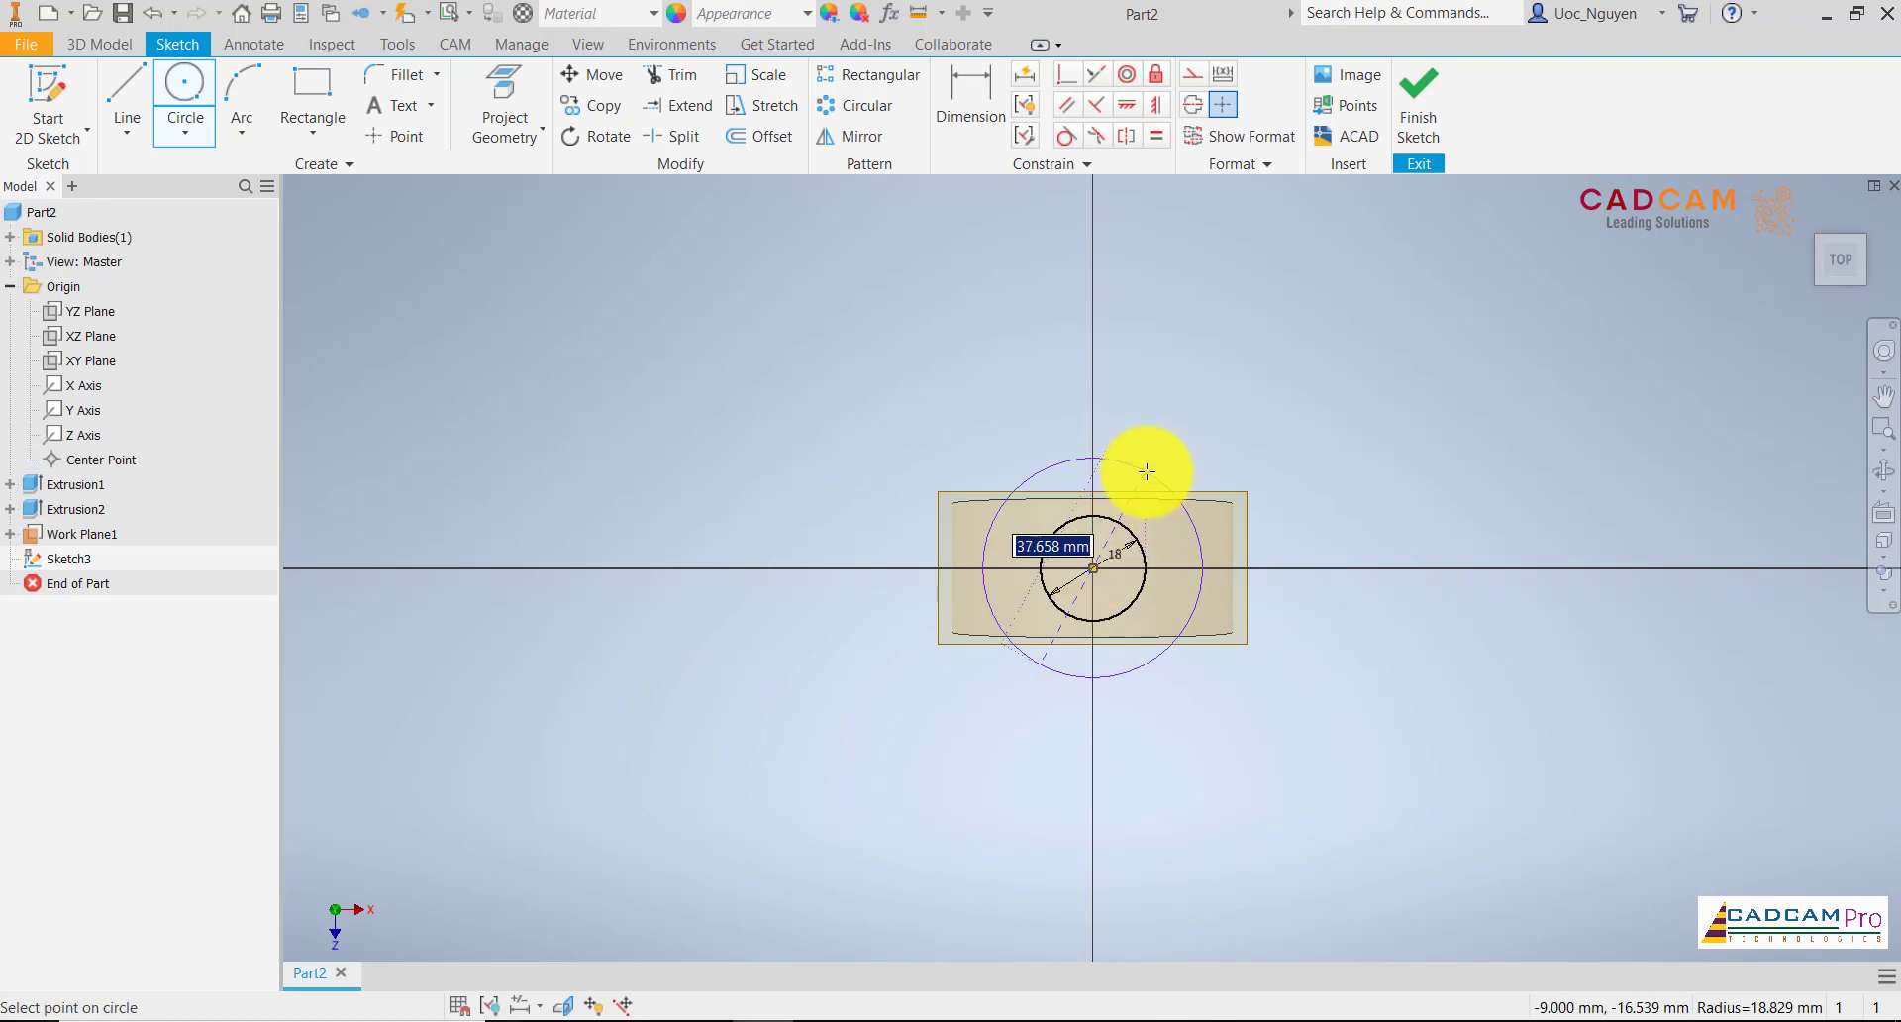
key("Return")
Hide the offset work plane above the arch
key("F6")
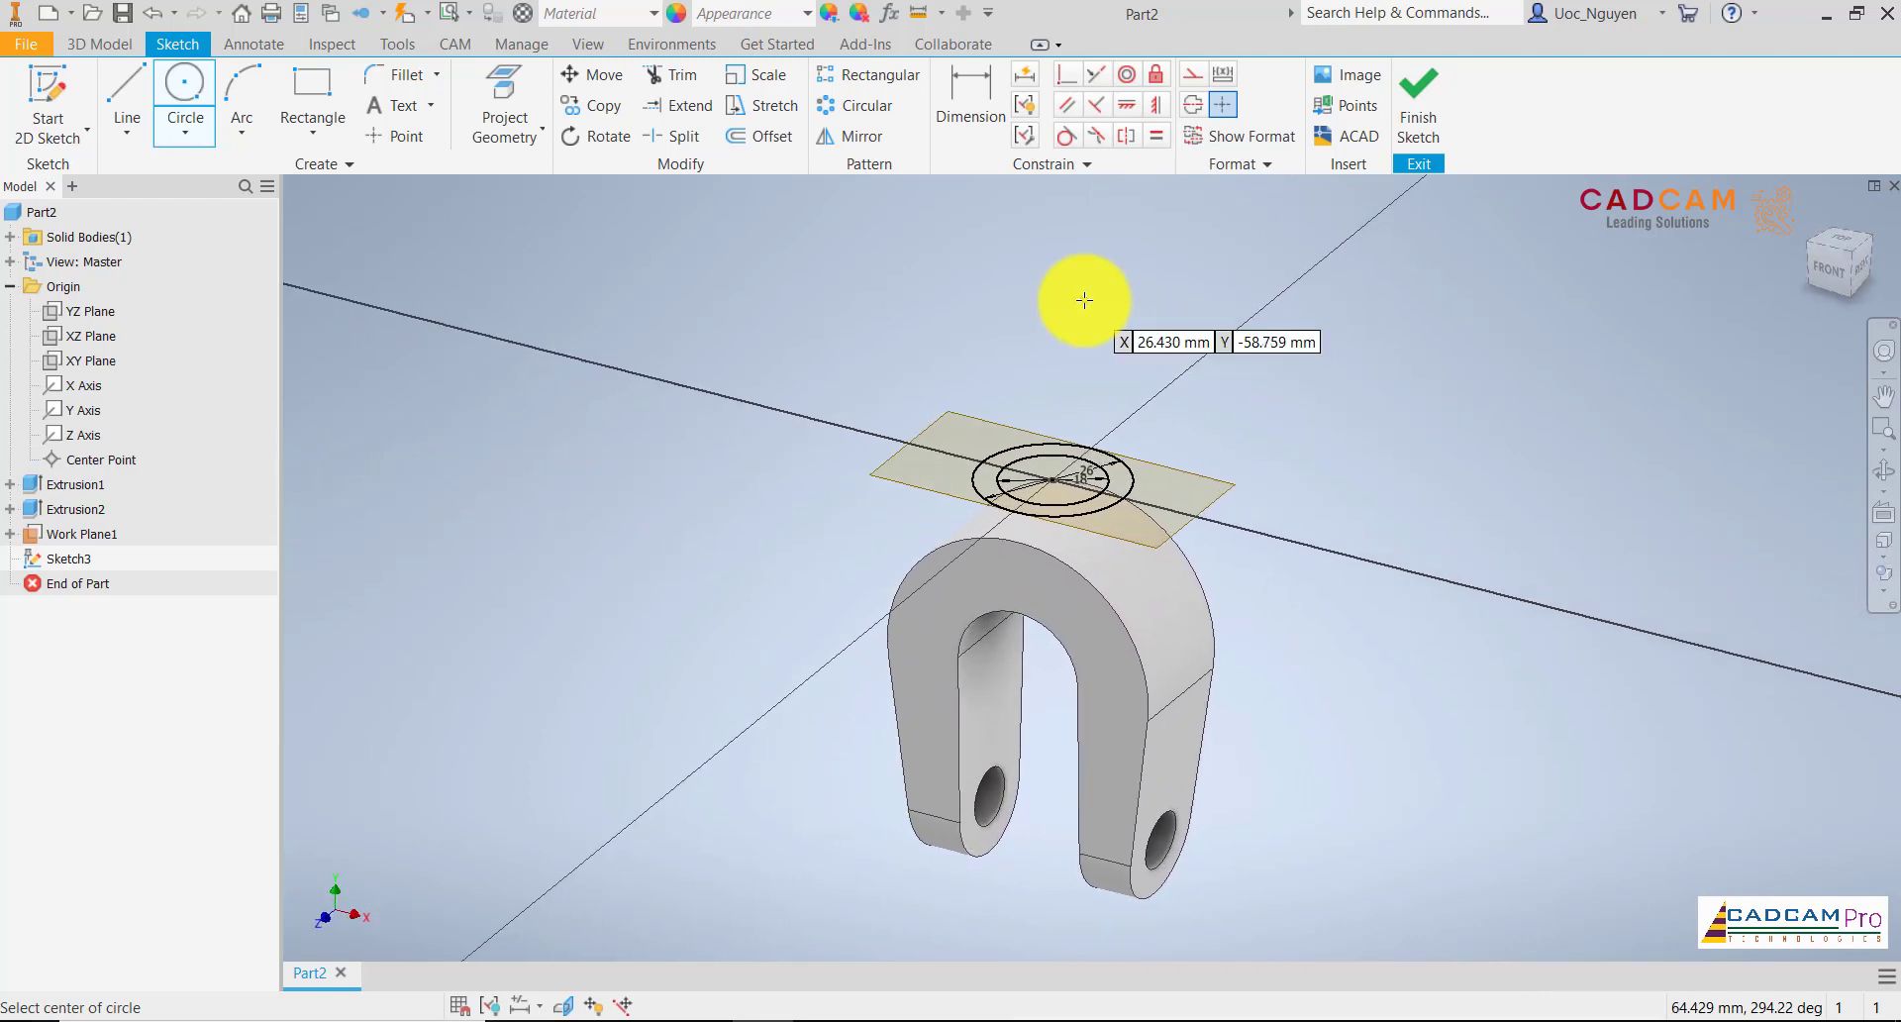
right_click(1200, 467)
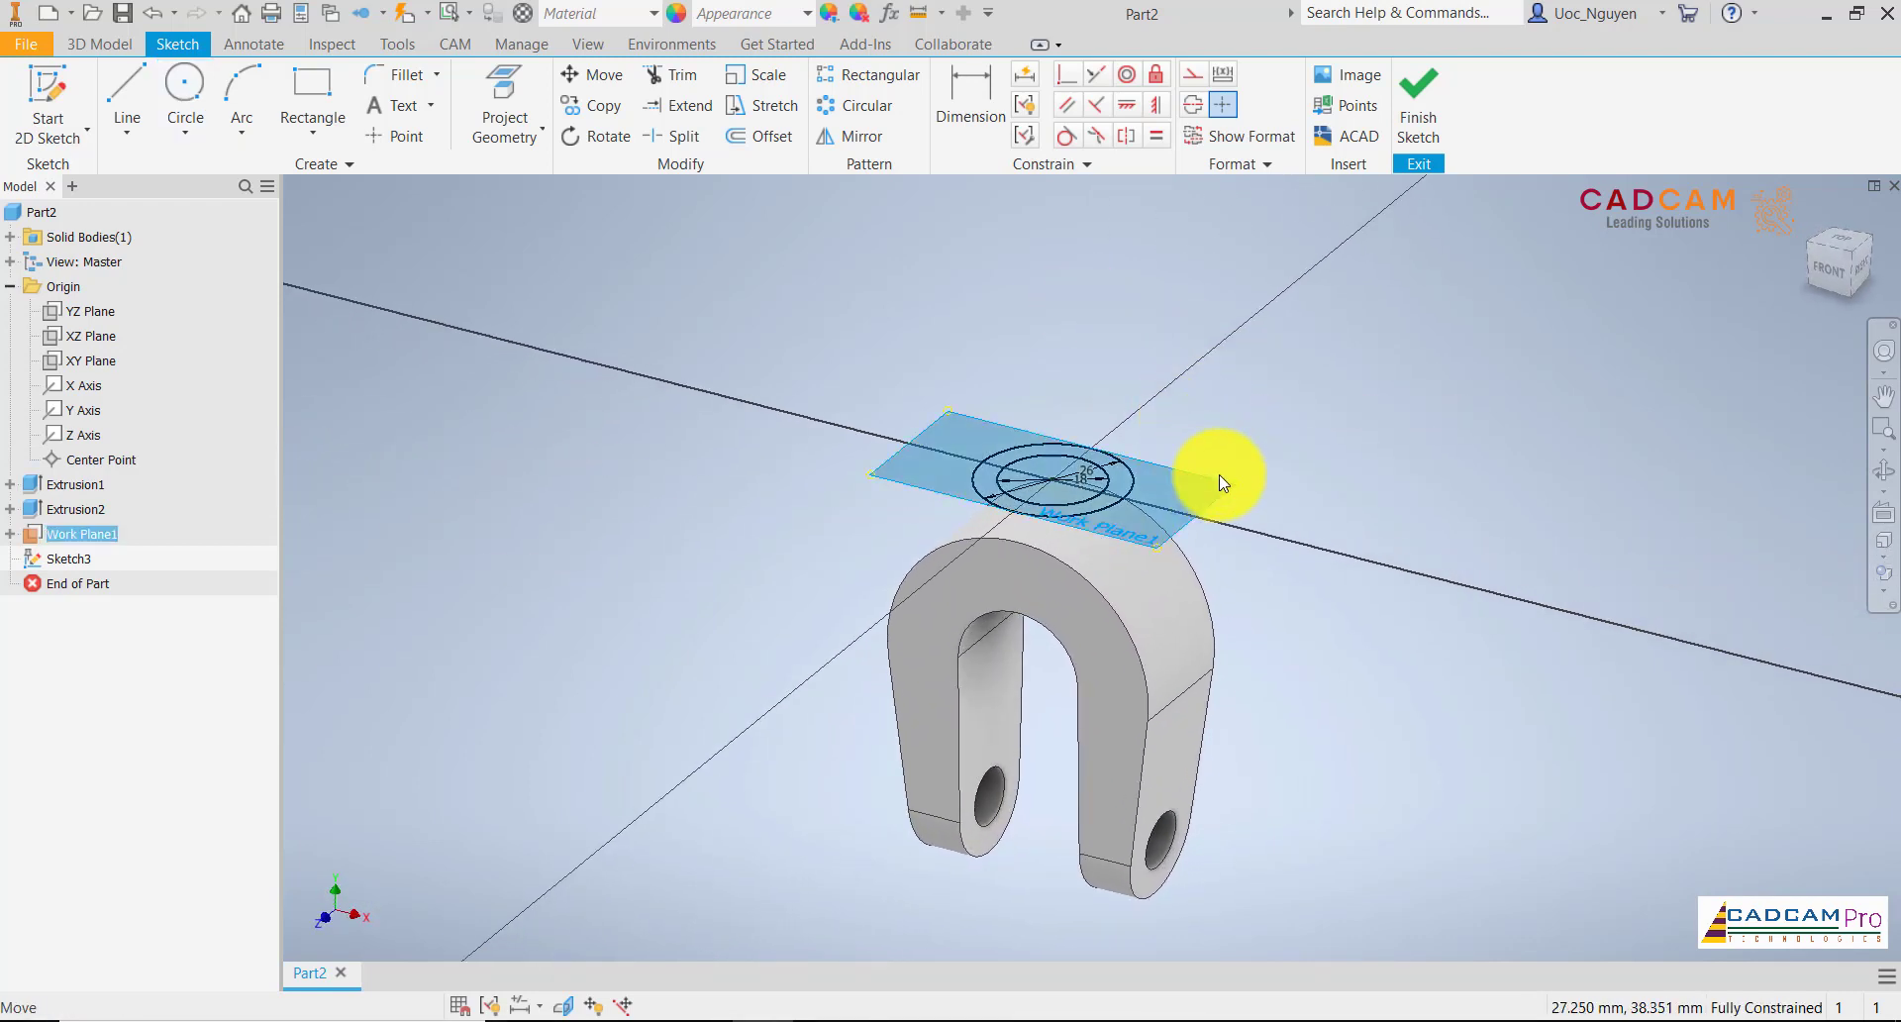
left_click(1237, 742)
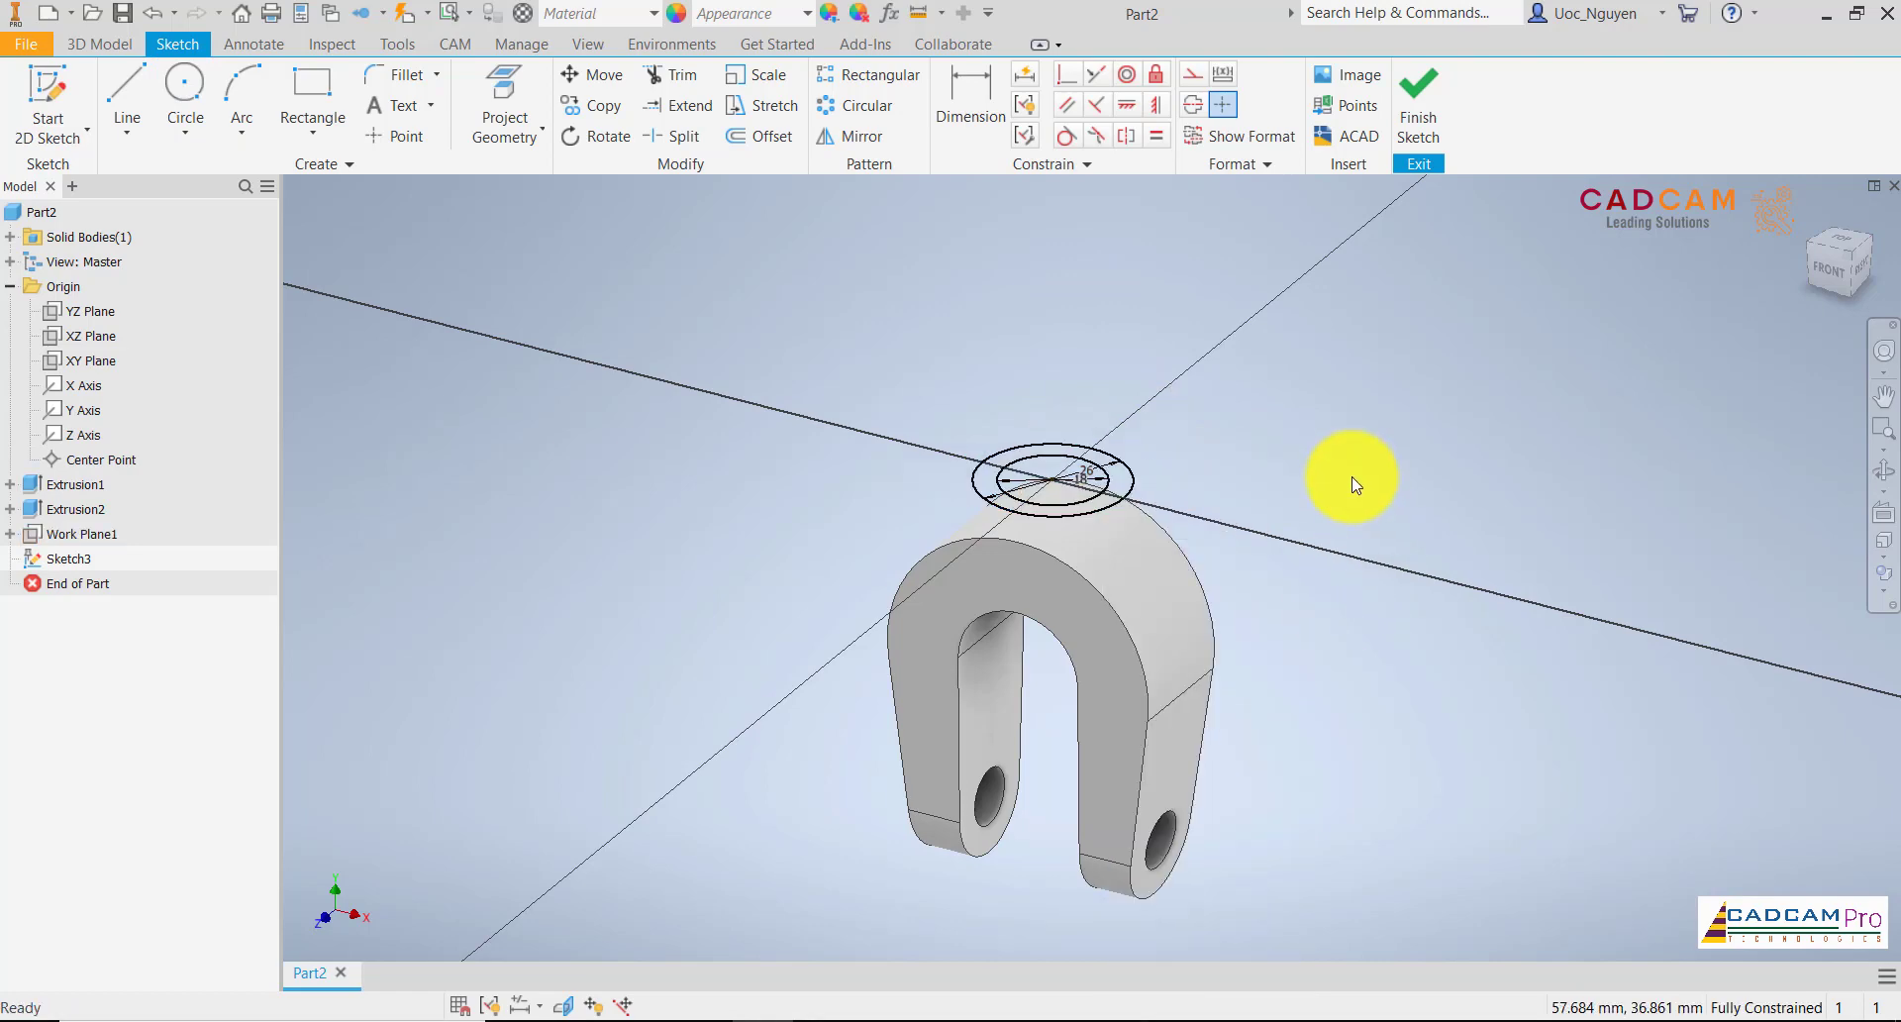
Extrude the ring between the two concentric circles 27 mm downward into the arch, joined to the body
left_click(99, 43)
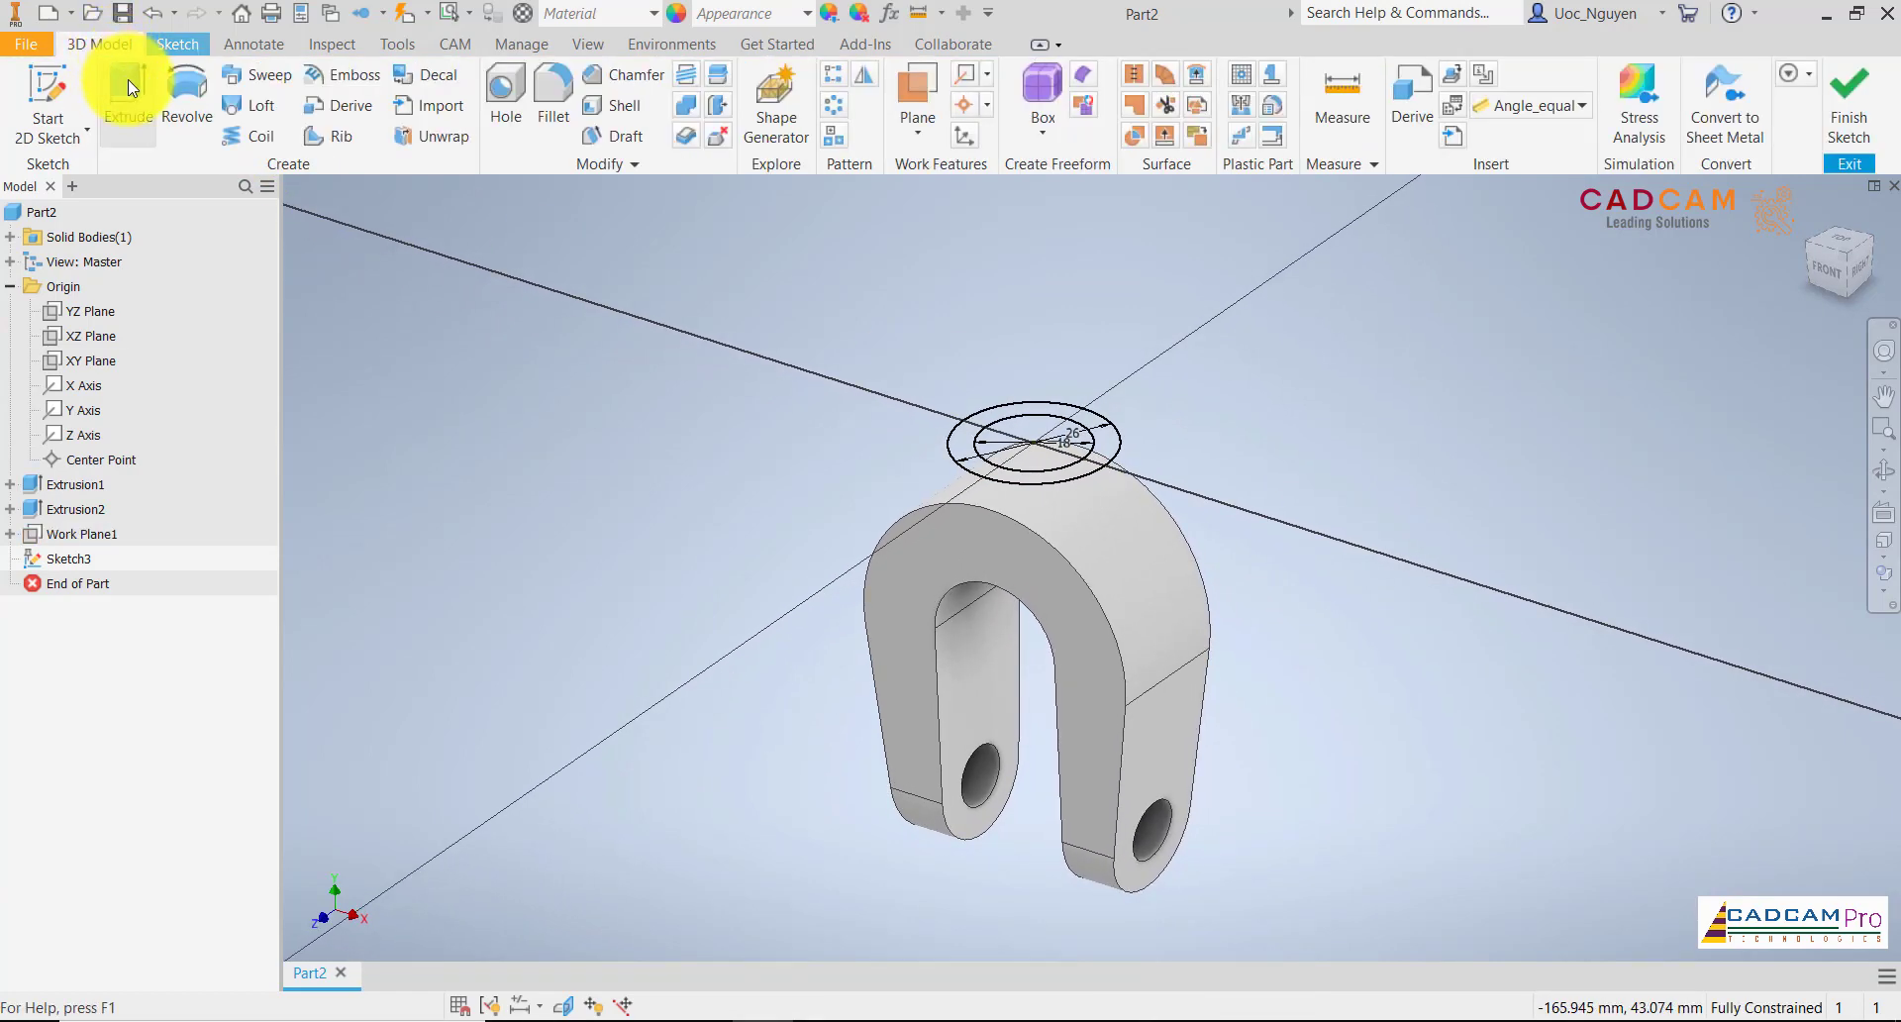
left_click(128, 87)
scroll(1095, 461, "down", 3)
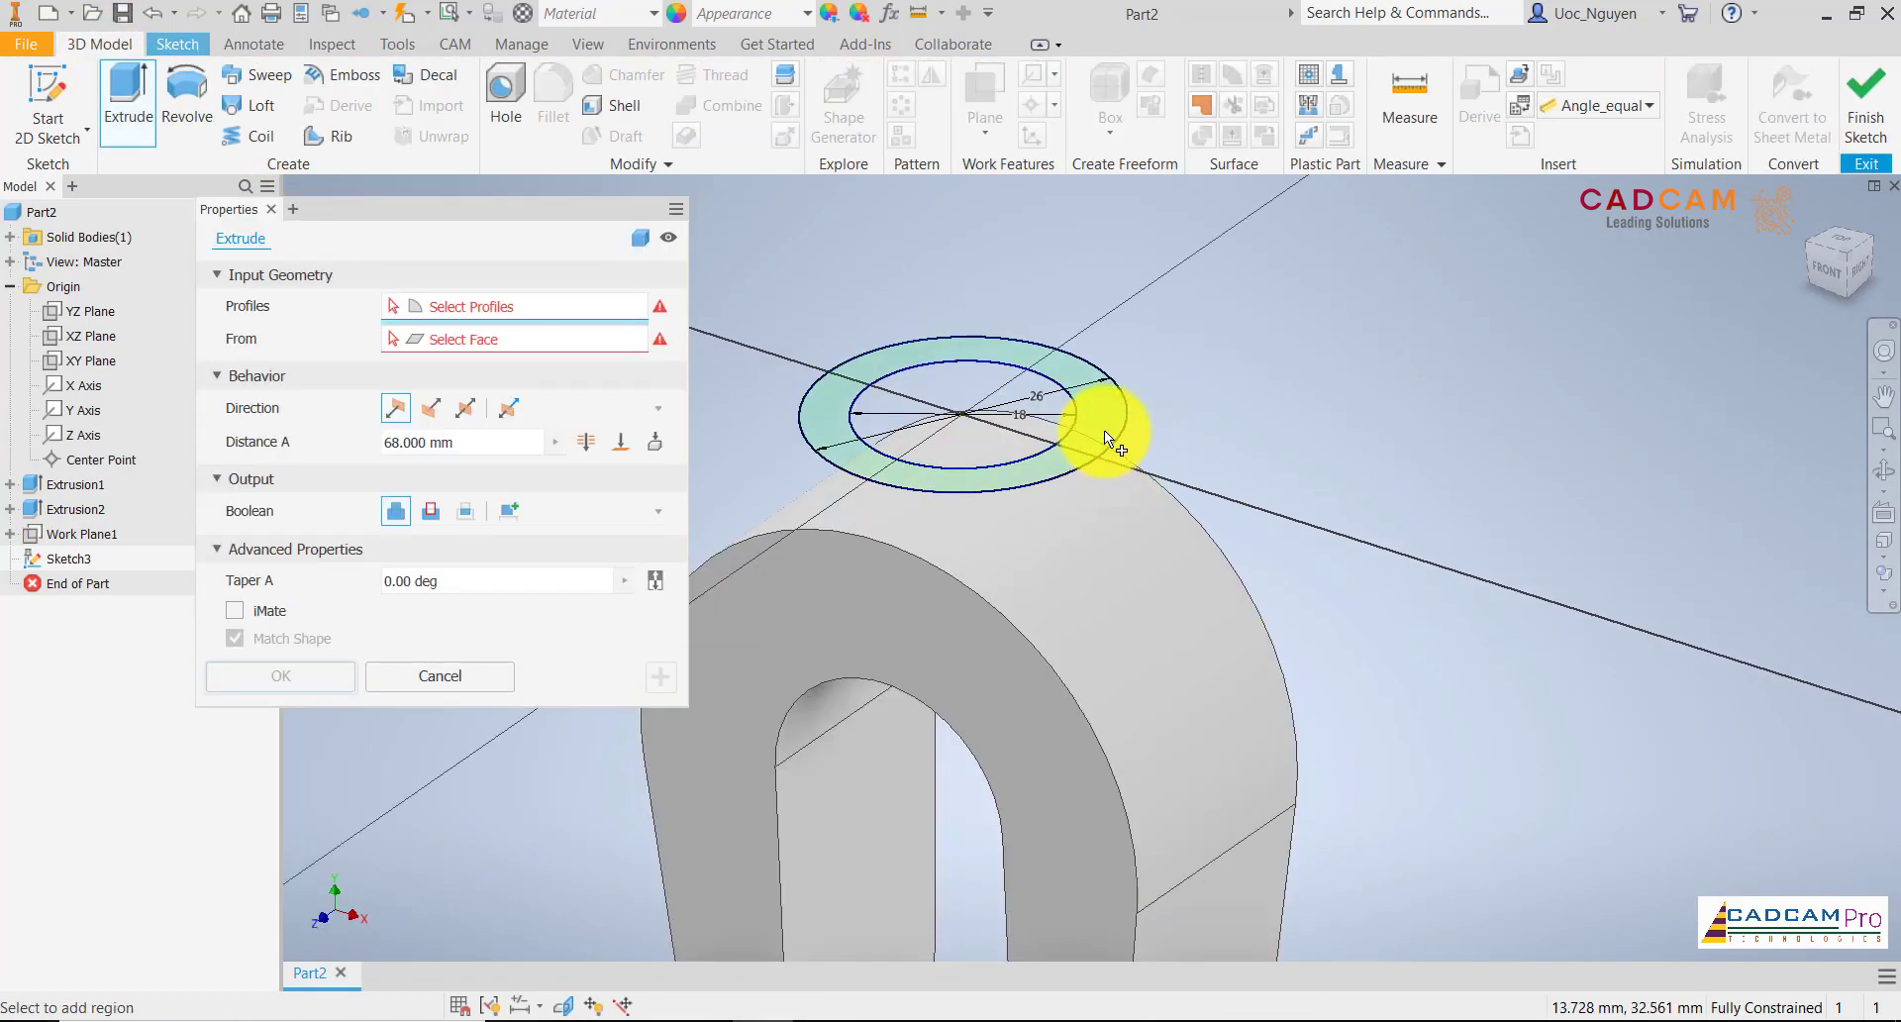
left_click(1103, 430)
scroll(1187, 362, "up", 5)
scroll(1136, 299, "down", 2)
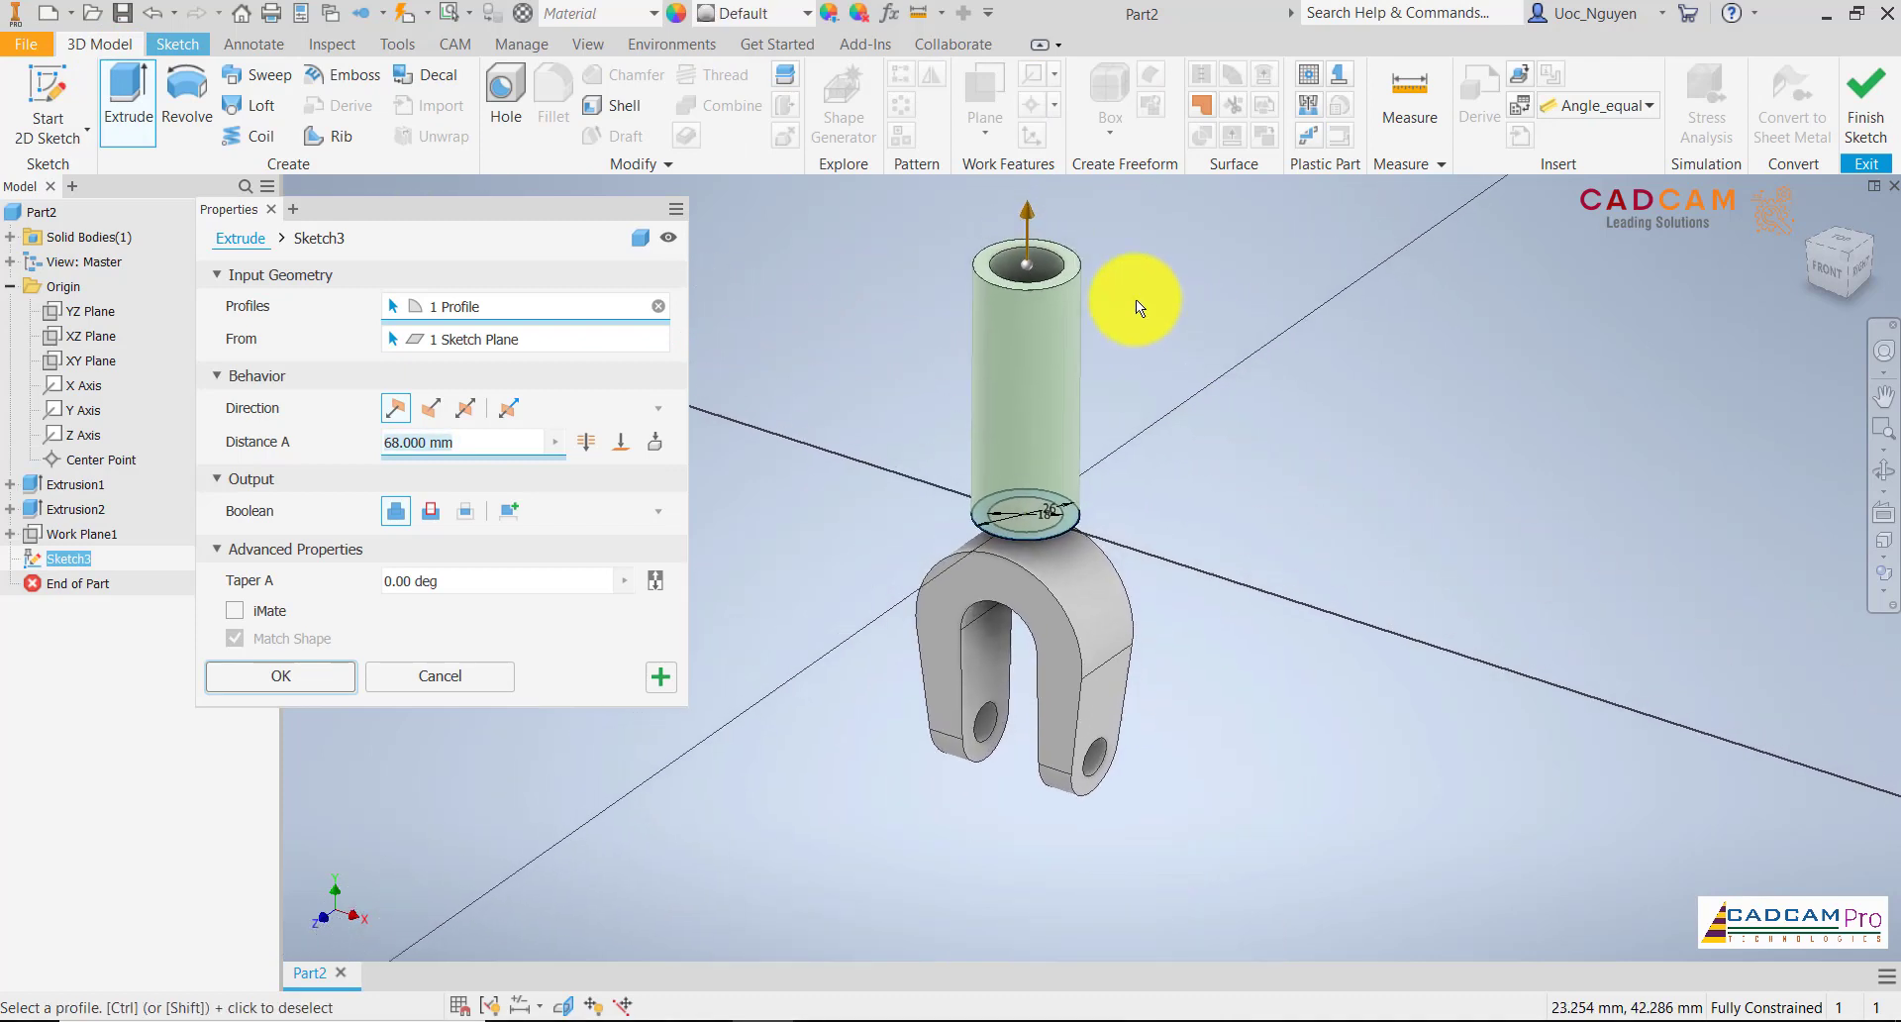
left_click_drag(1024, 214, 1006, 565)
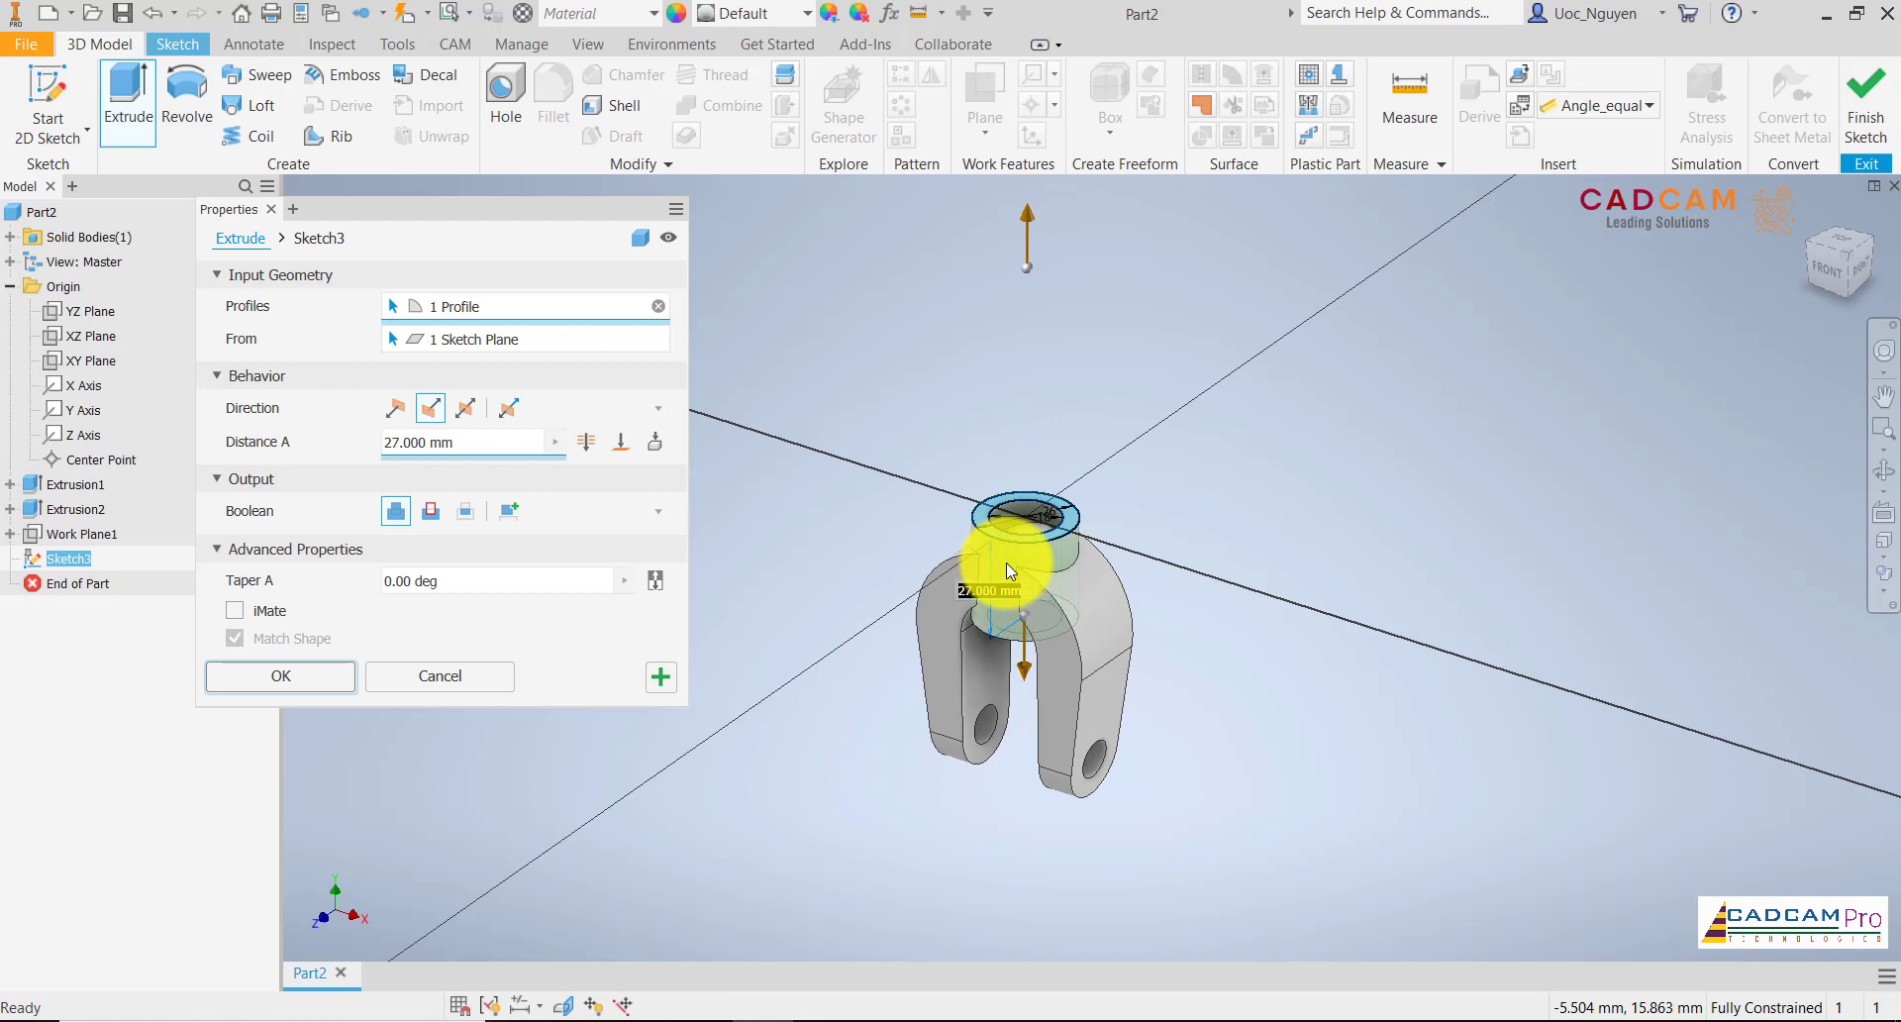
scroll(1089, 539, "down", 2)
middle_click_drag(1203, 530, 1292, 481, "shift")
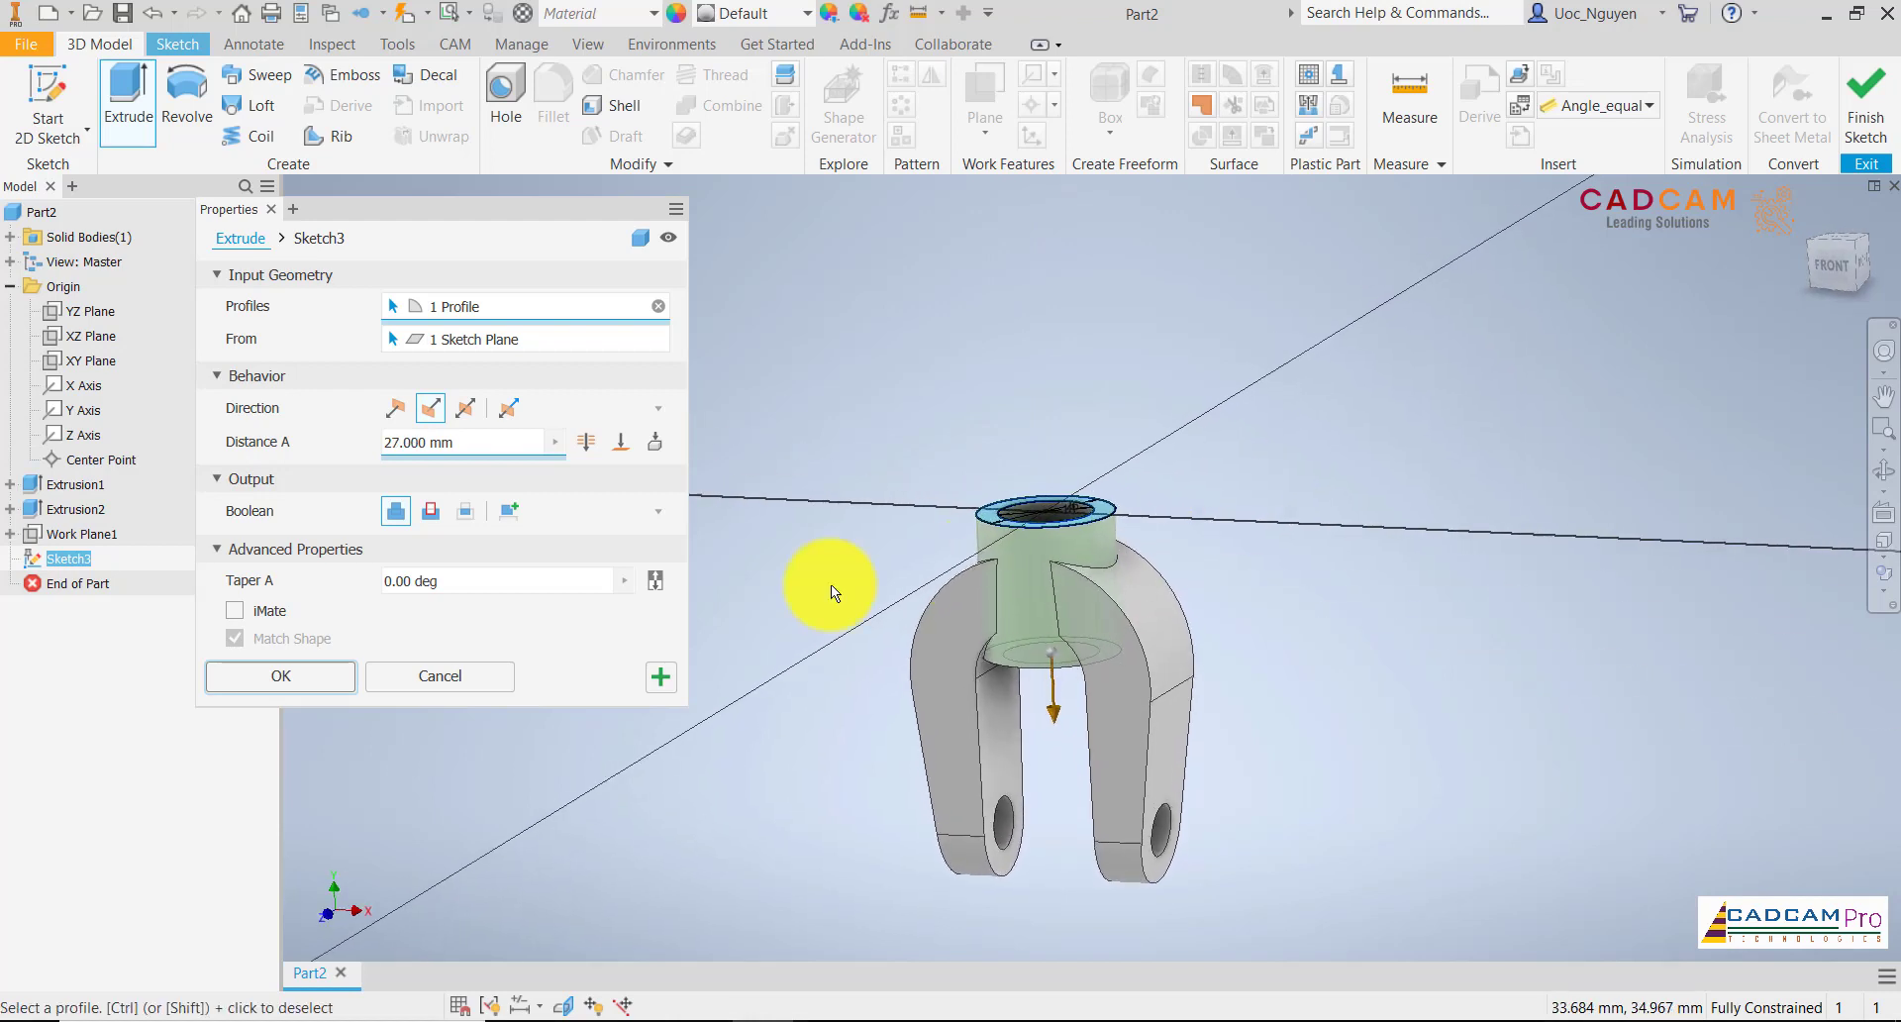
left_click(661, 670)
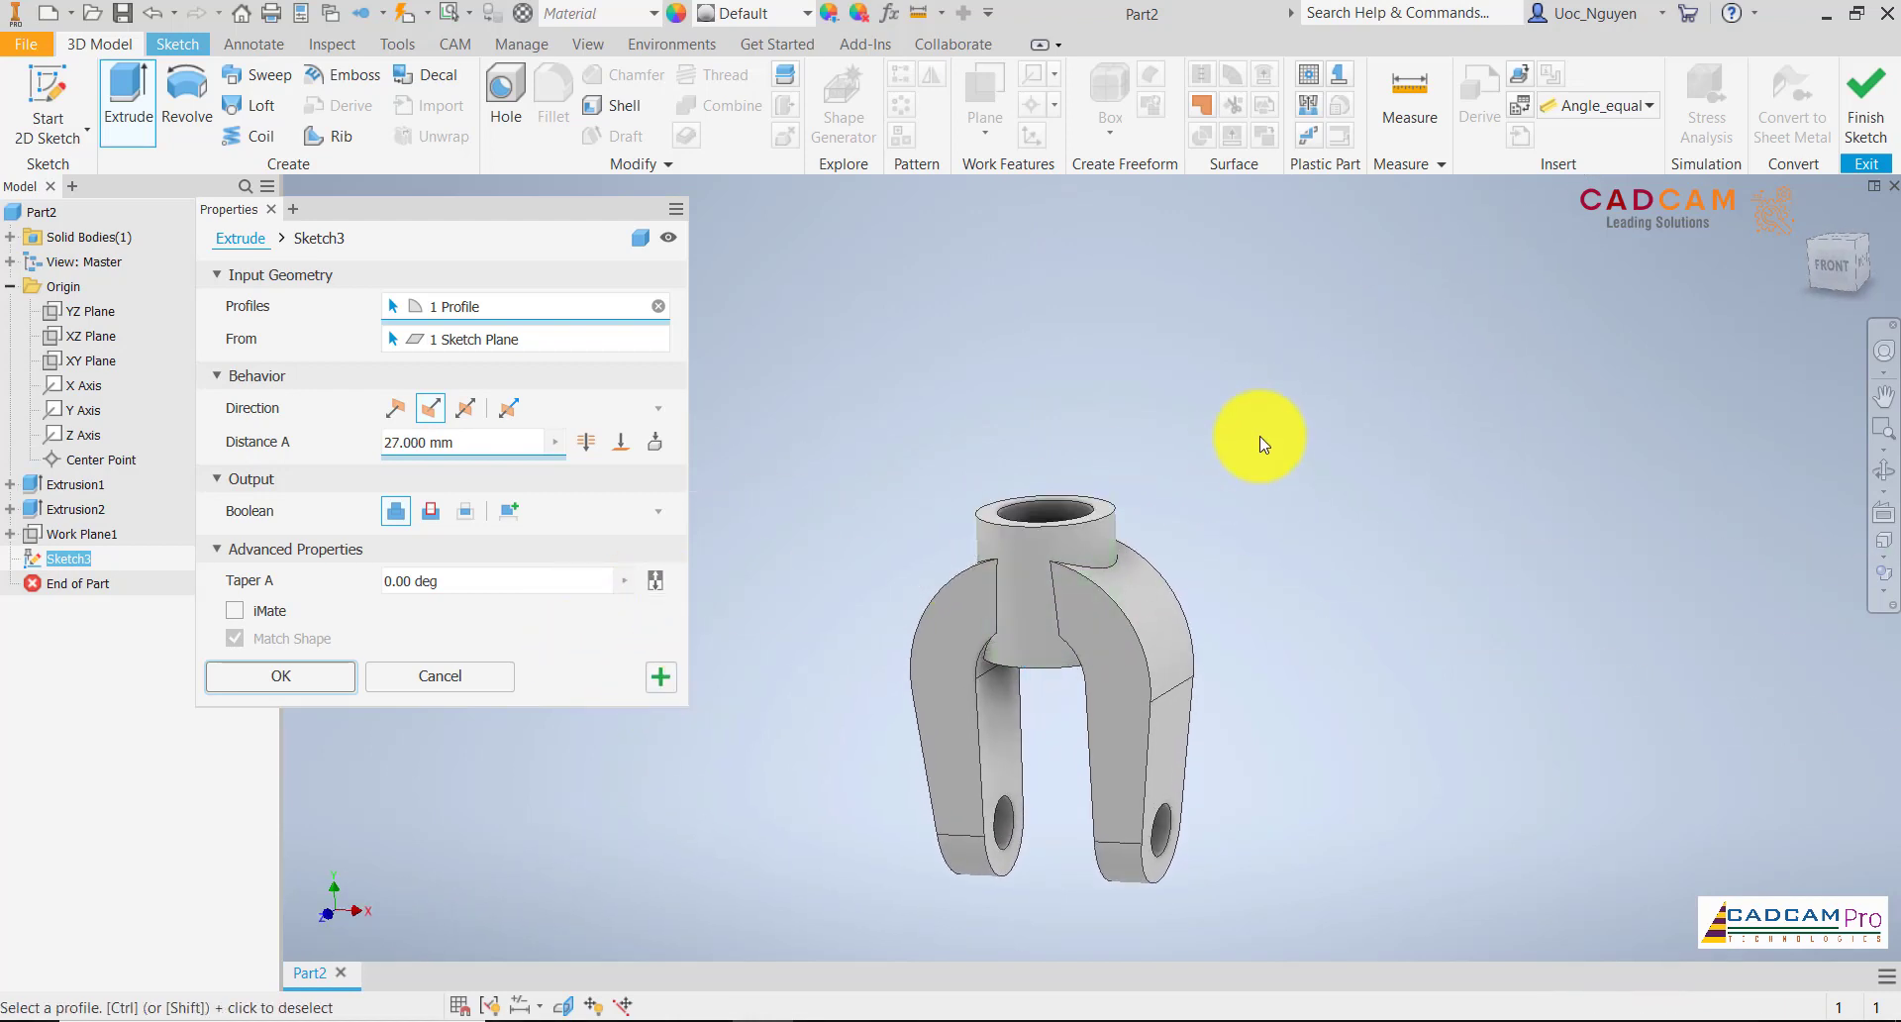
Cut the inner 18 mm circle 27 mm downward to open the bore through the boss and arch
left_click(1075, 525)
left_click(431, 407)
left_click(431, 510)
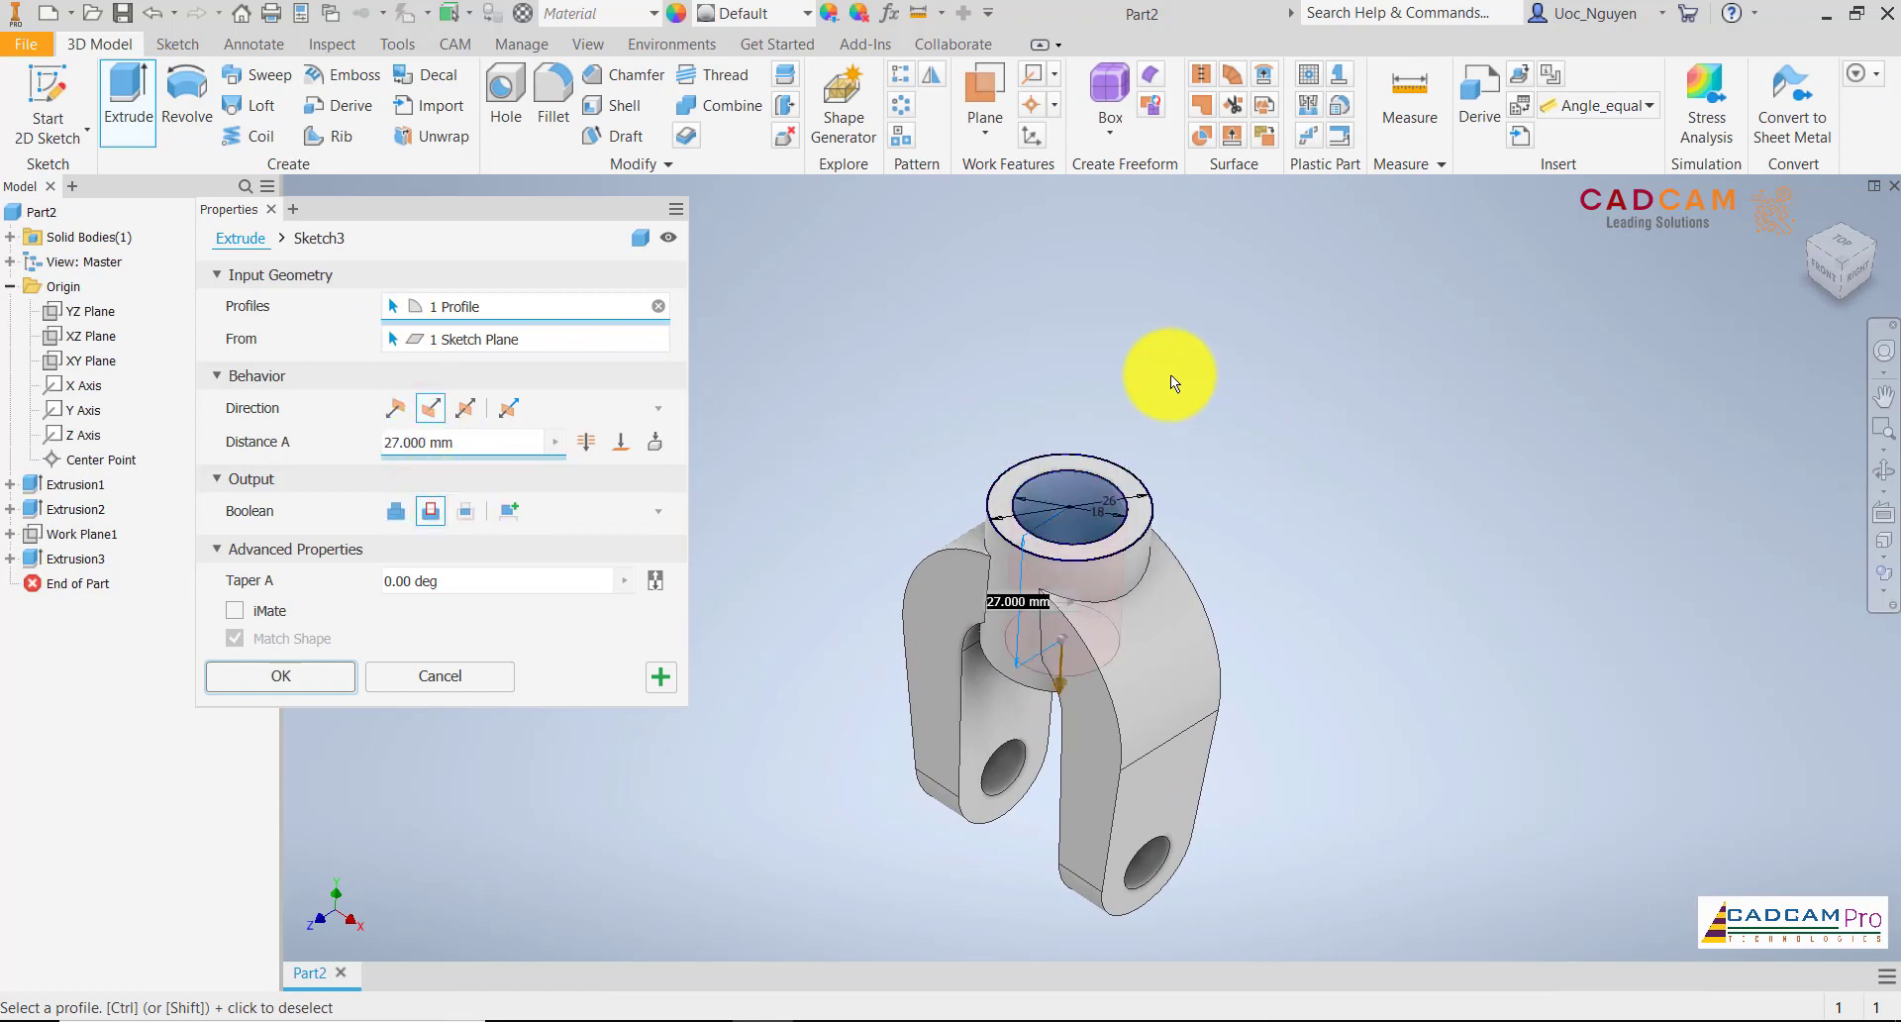
middle_click_drag(1132, 447, 1133, 437, "shift")
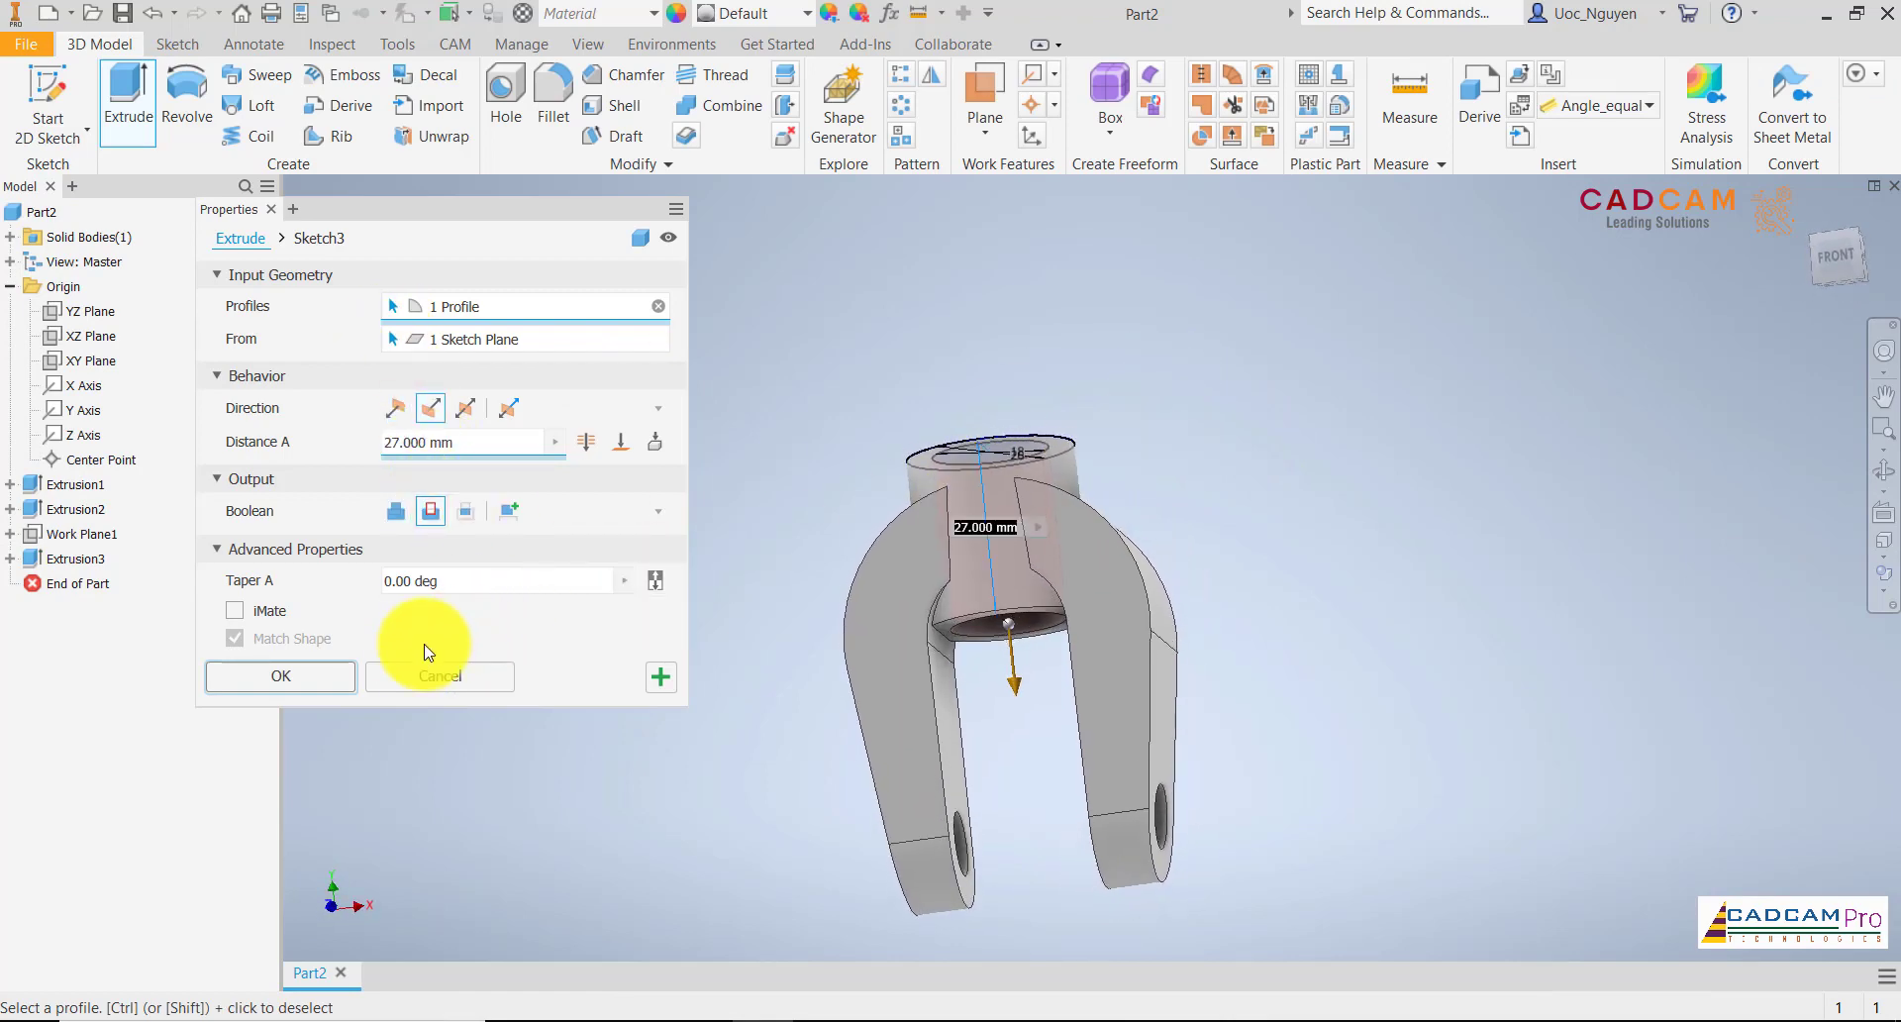
left_click(337, 677)
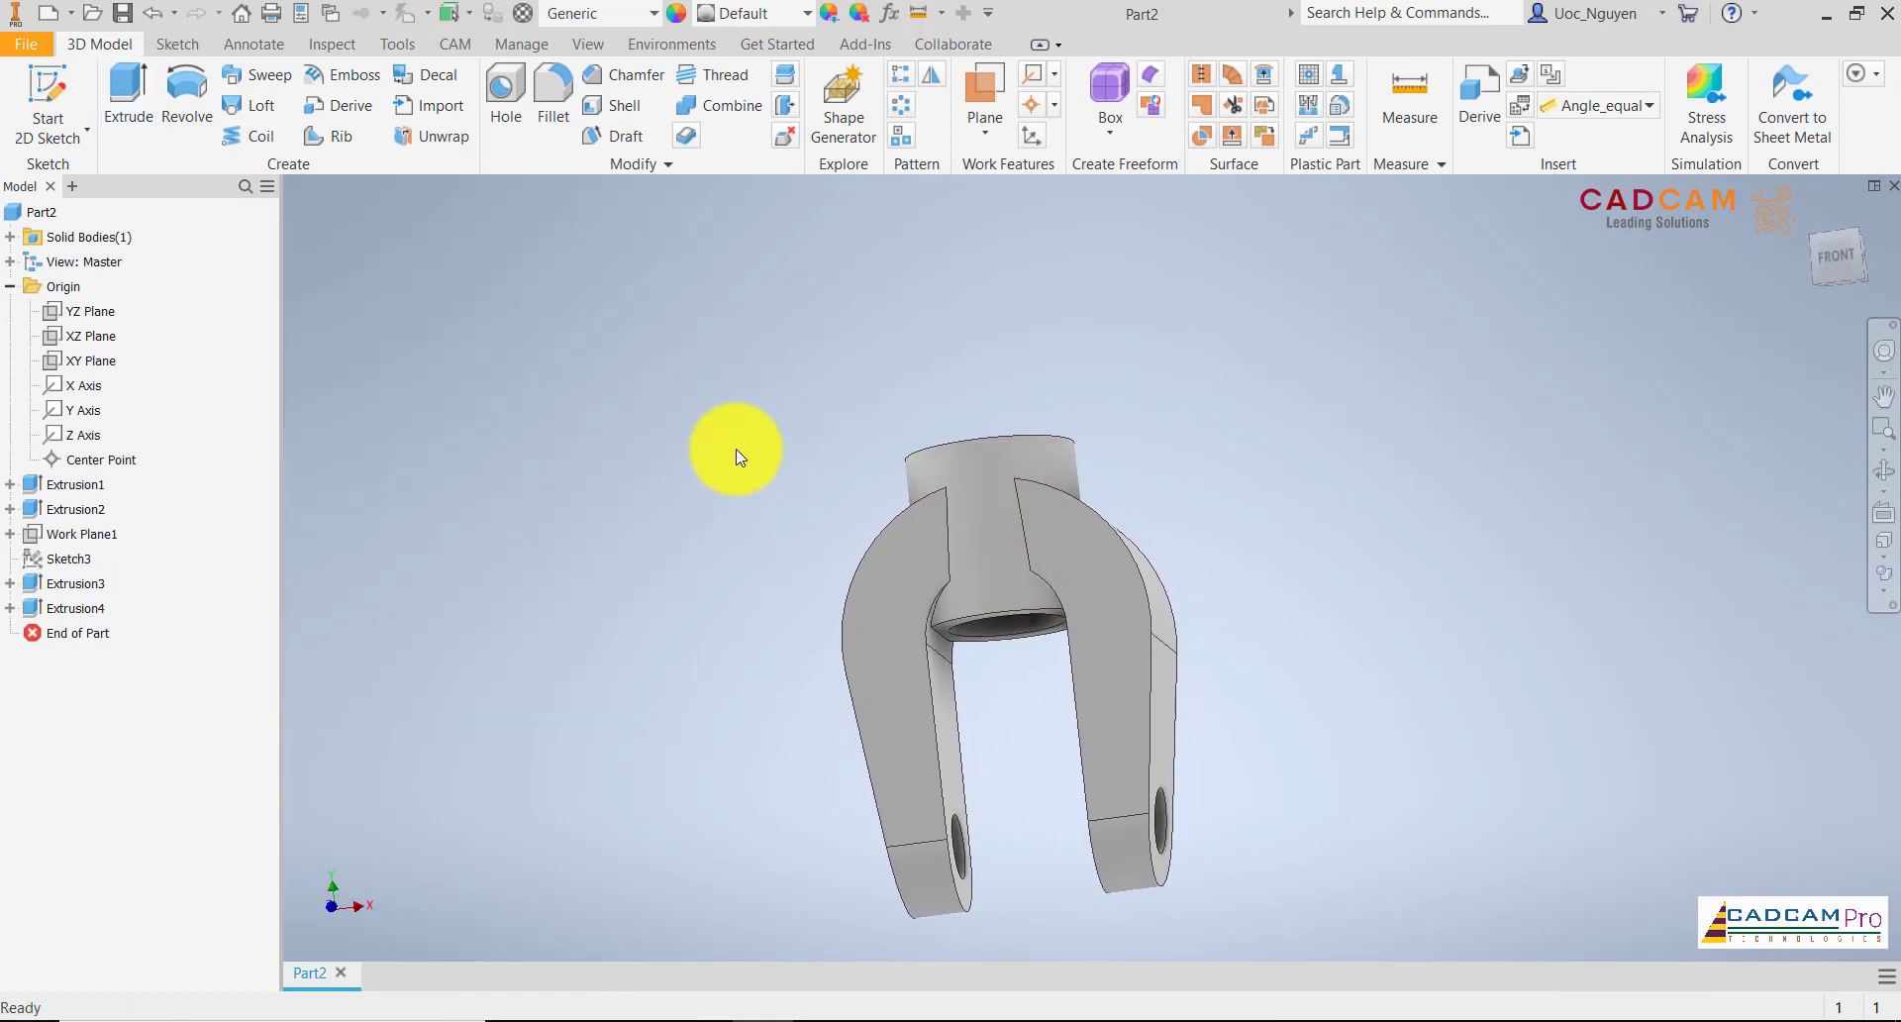
Make the sketch of the first extrusion visible for reuse
key("F6")
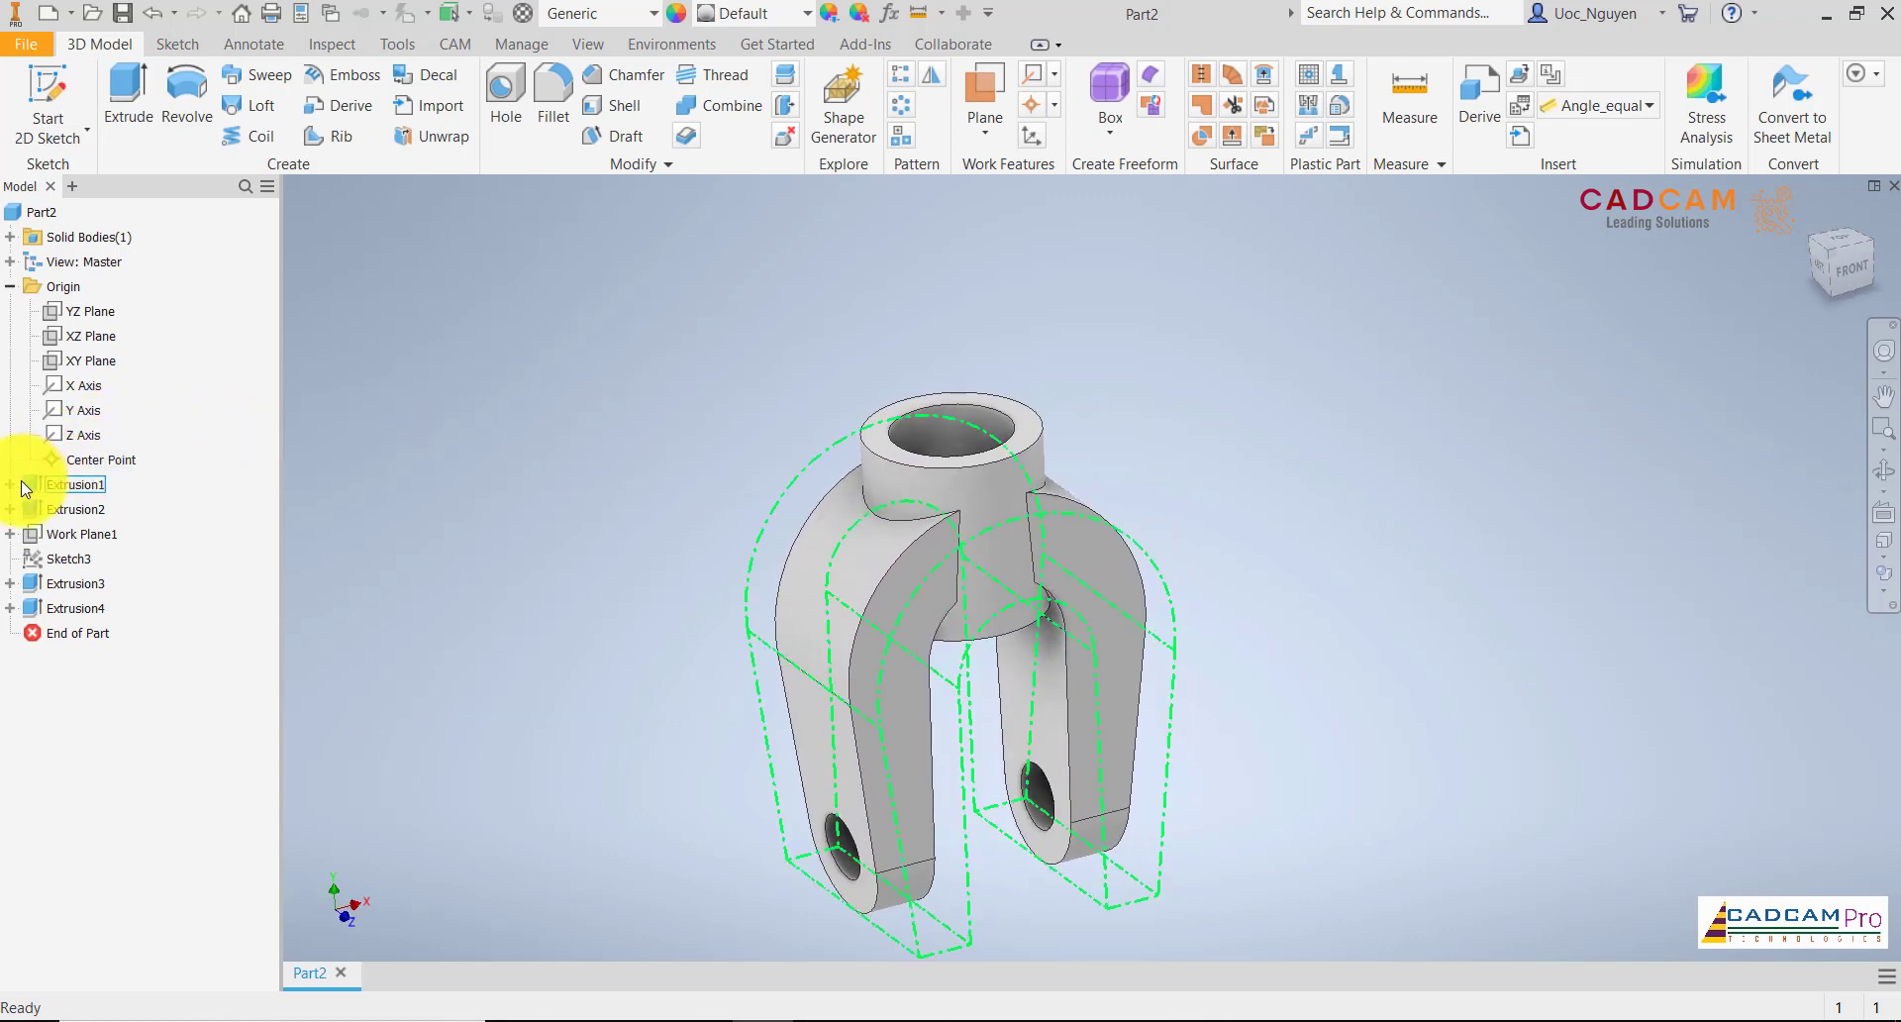
left_click(10, 484)
right_click(73, 510)
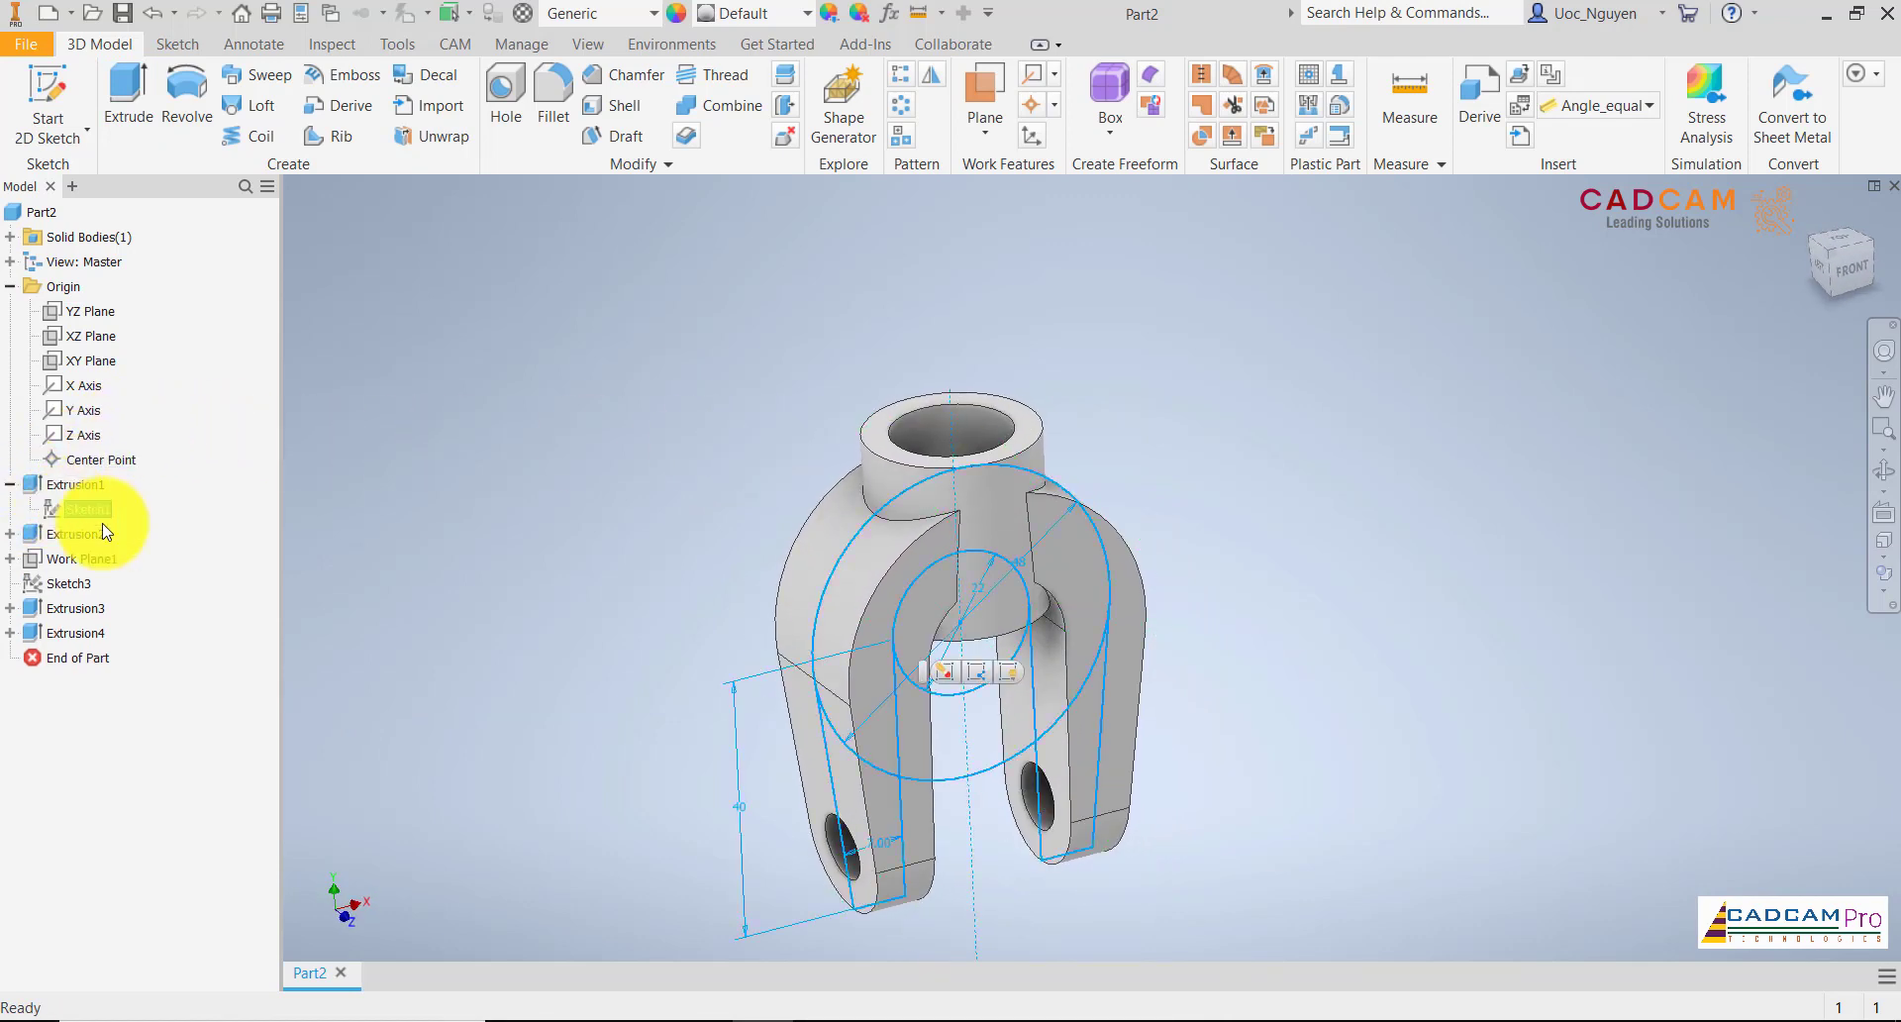
left_click(141, 782)
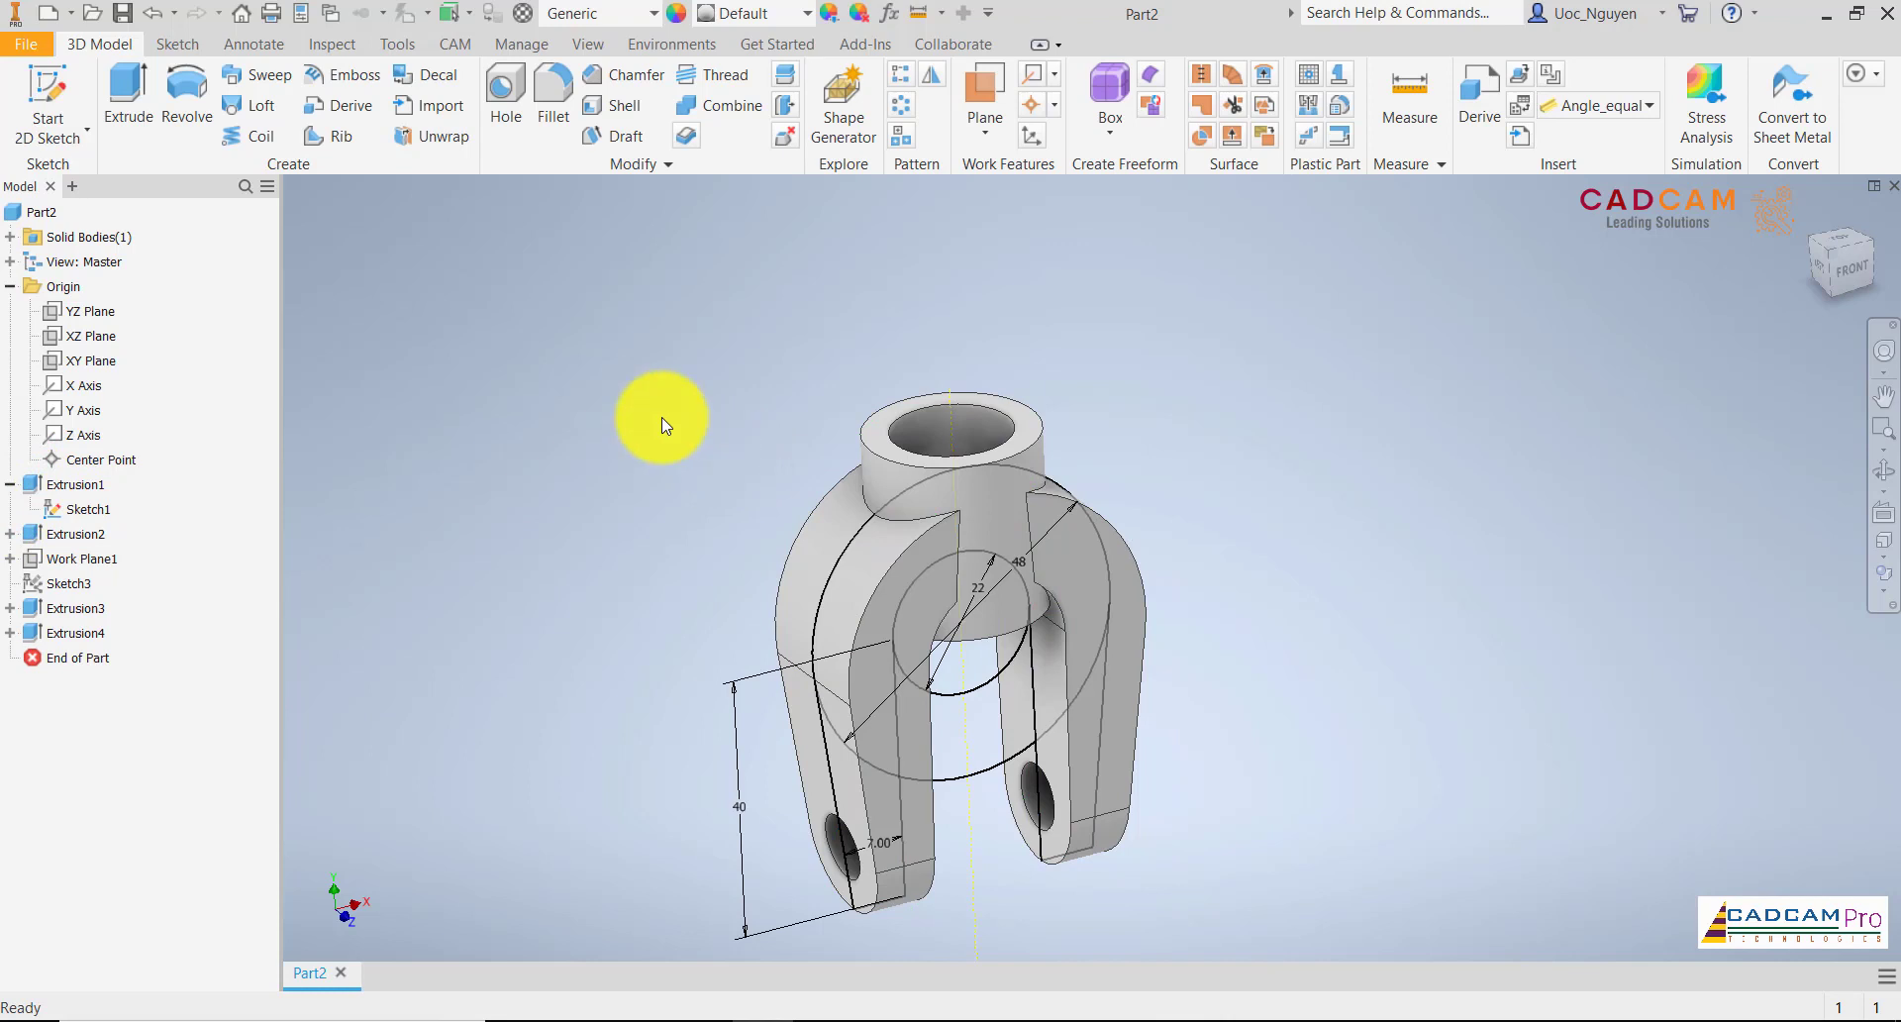
Cut the sketch's 22 mm circle symmetrically over 67.5 mm to clear the boss material between the legs
left_click(129, 99)
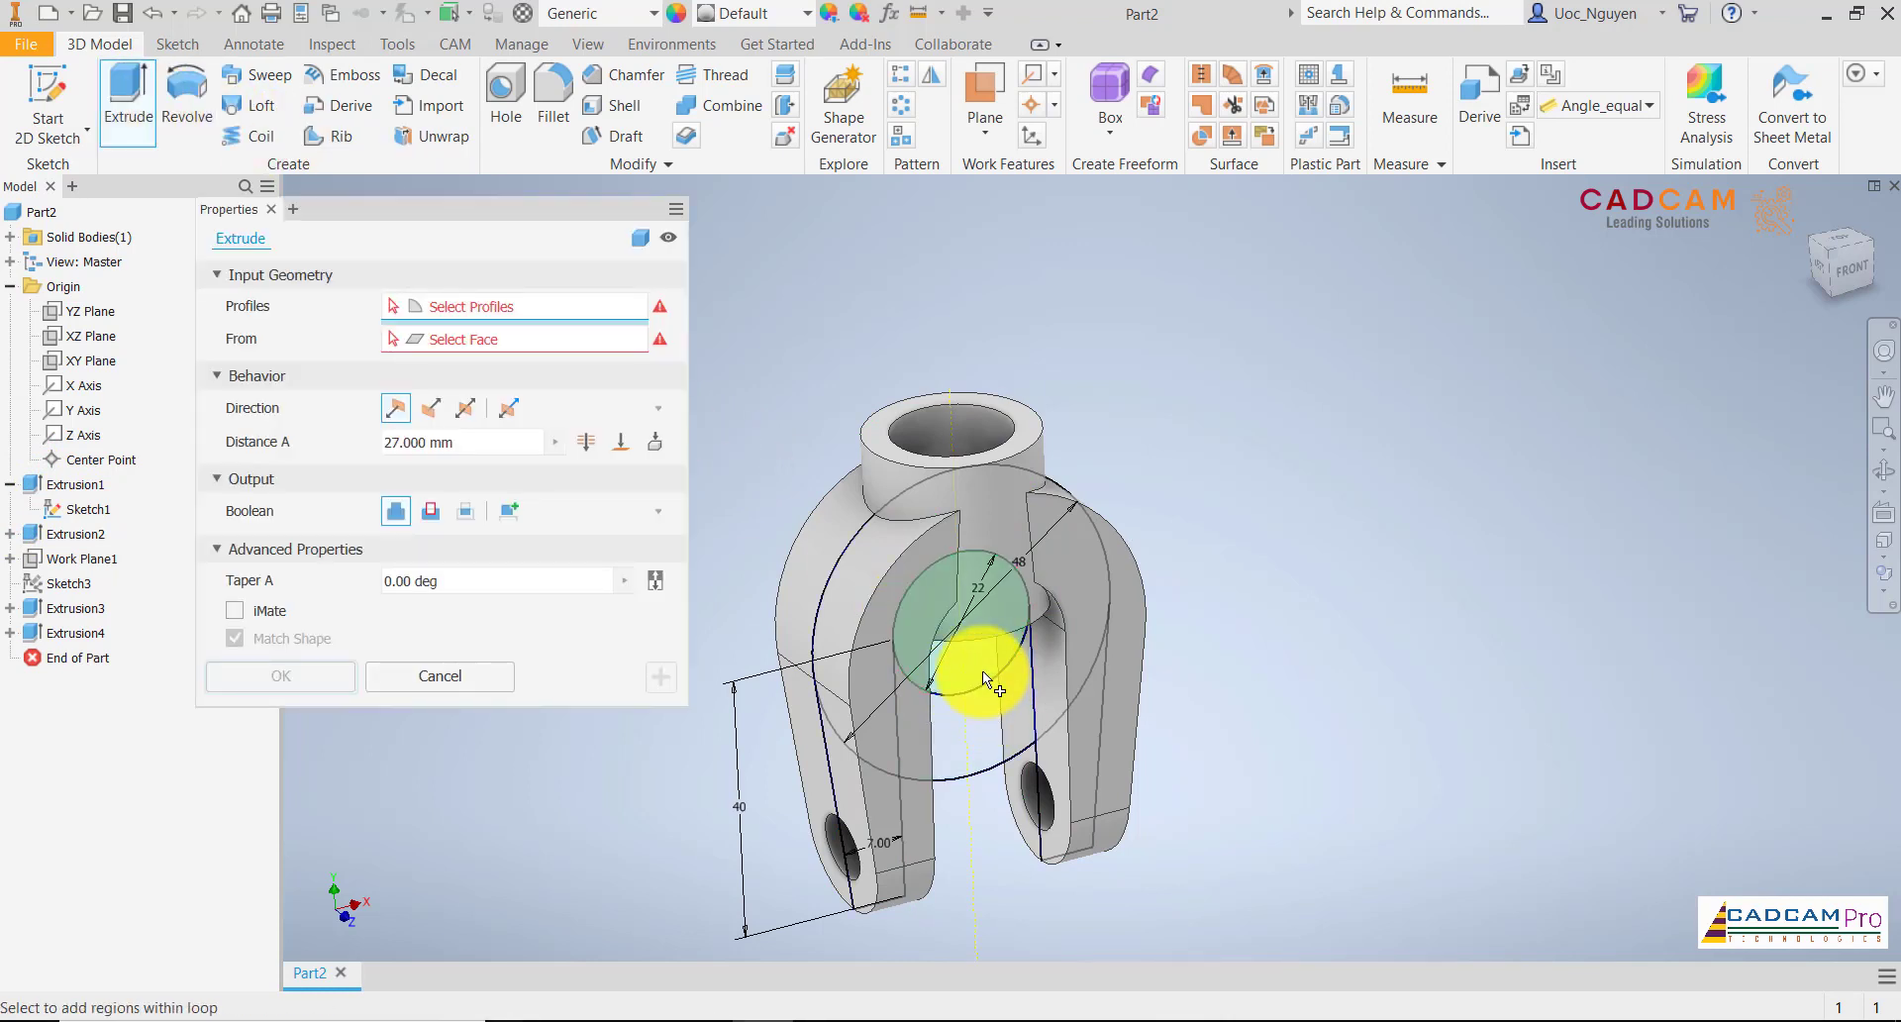
left_click(983, 670)
left_click(429, 510)
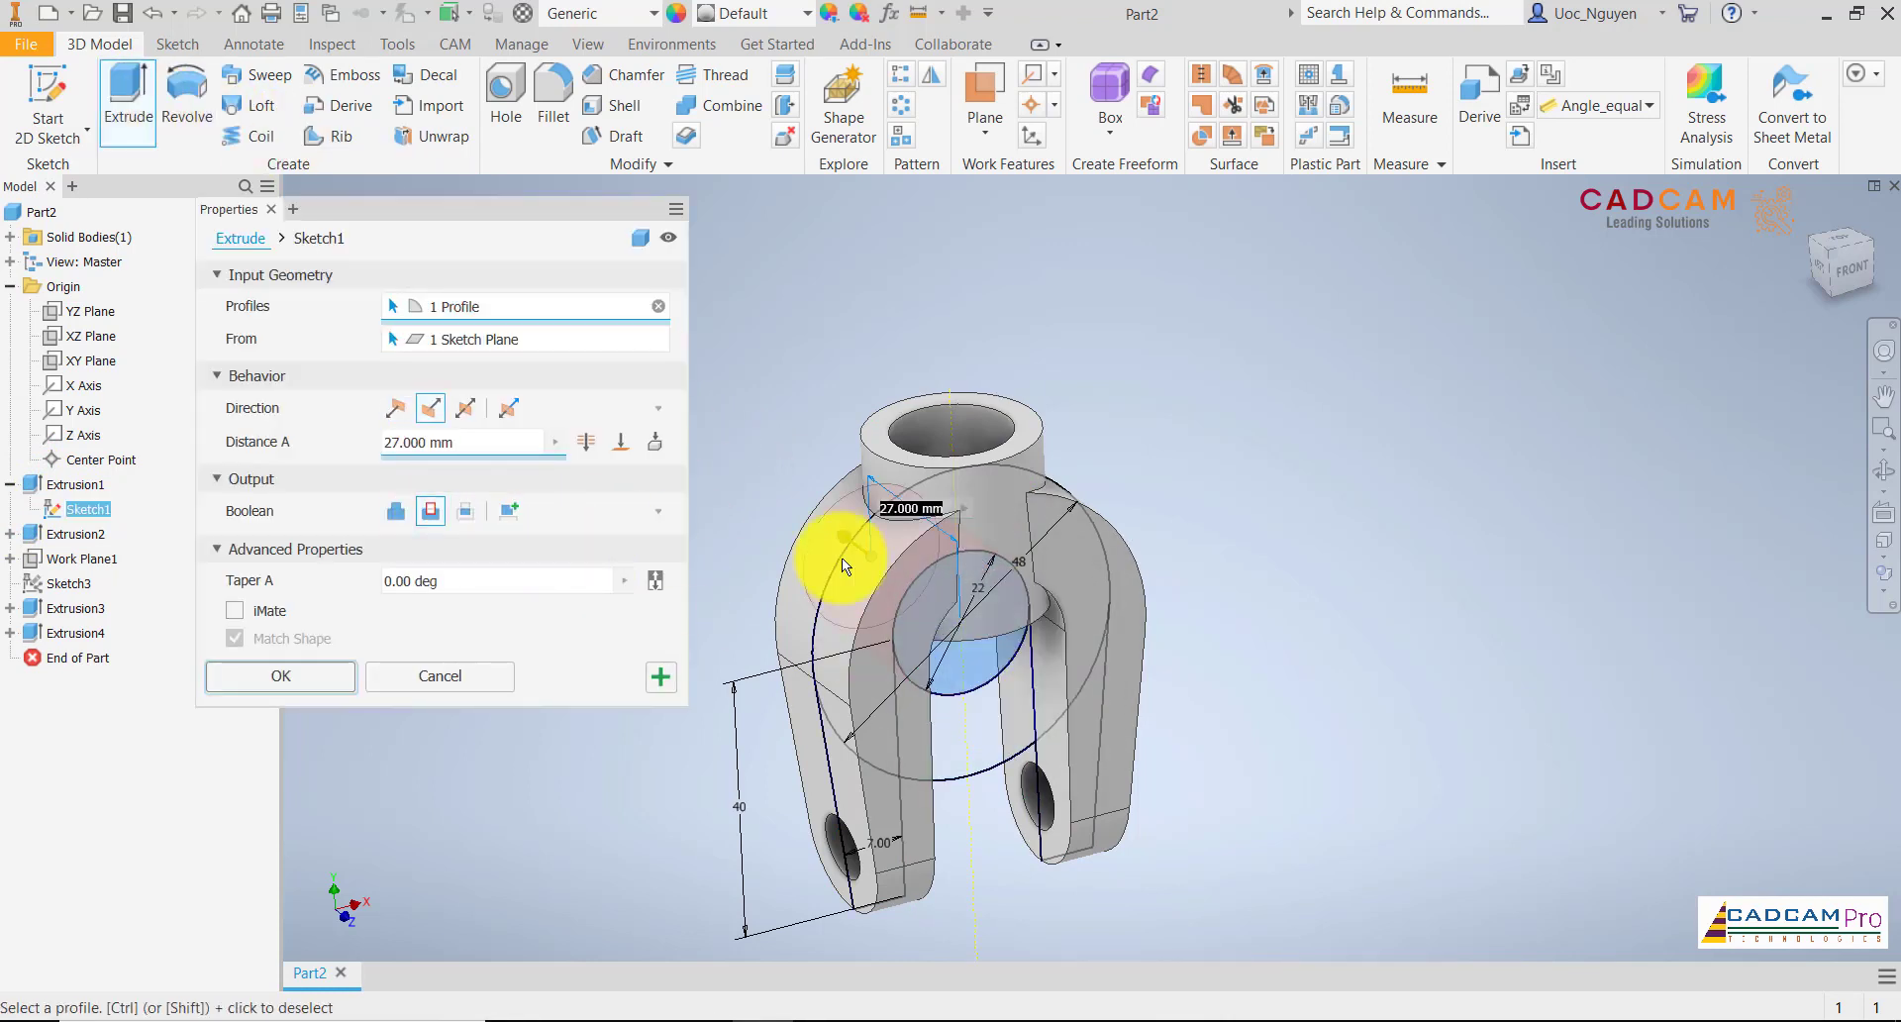
left_click(465, 407)
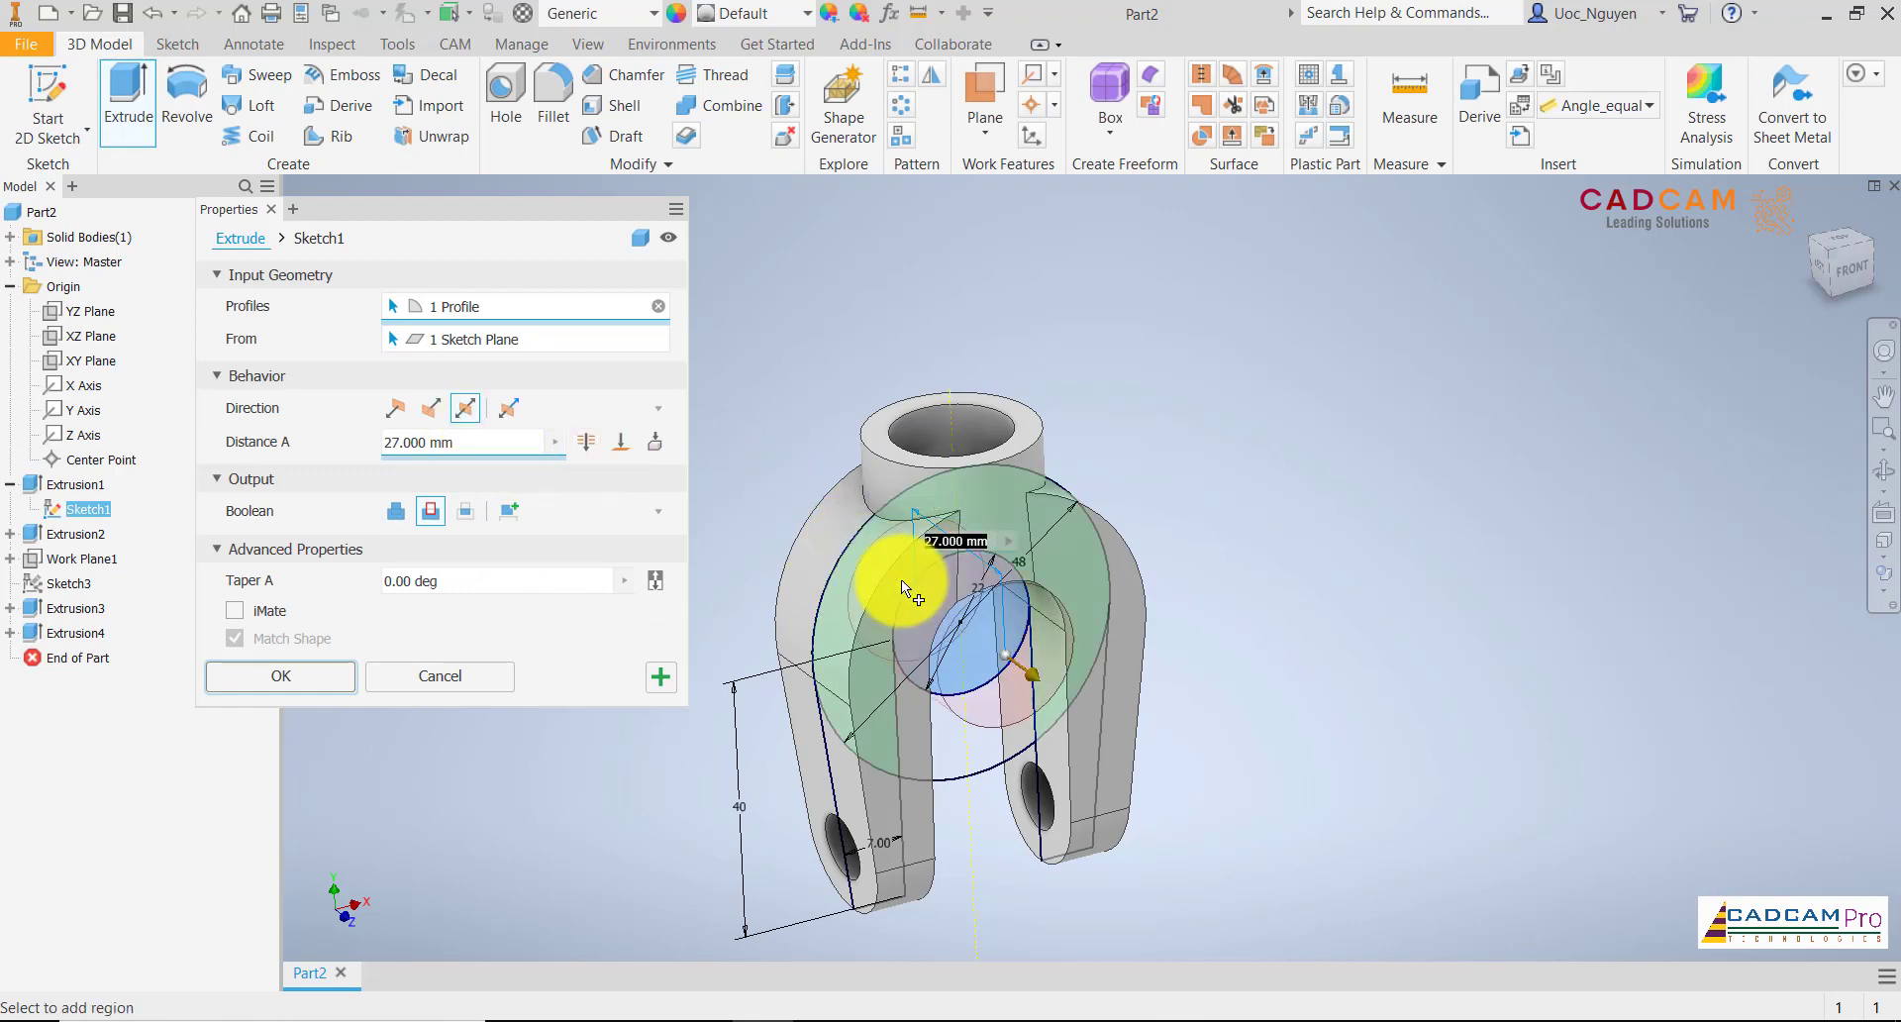
left_click_drag(1036, 680, 1095, 717)
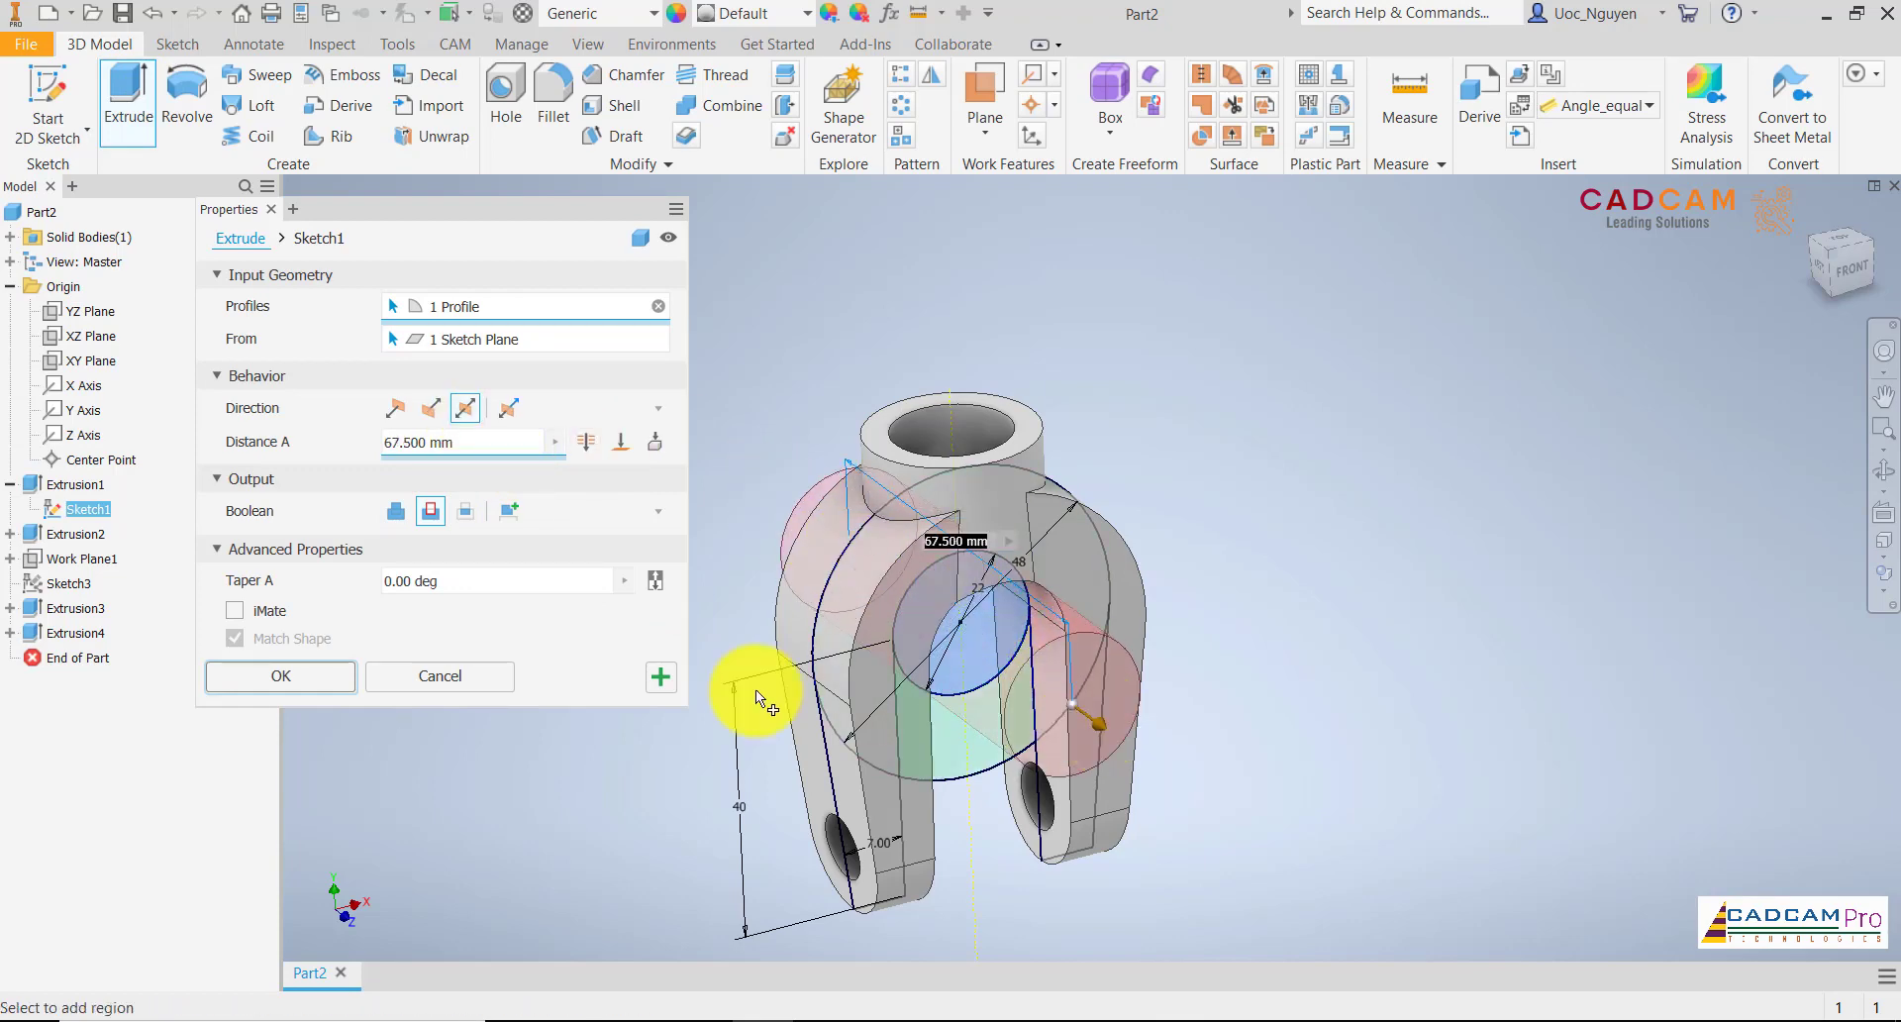
left_click(326, 681)
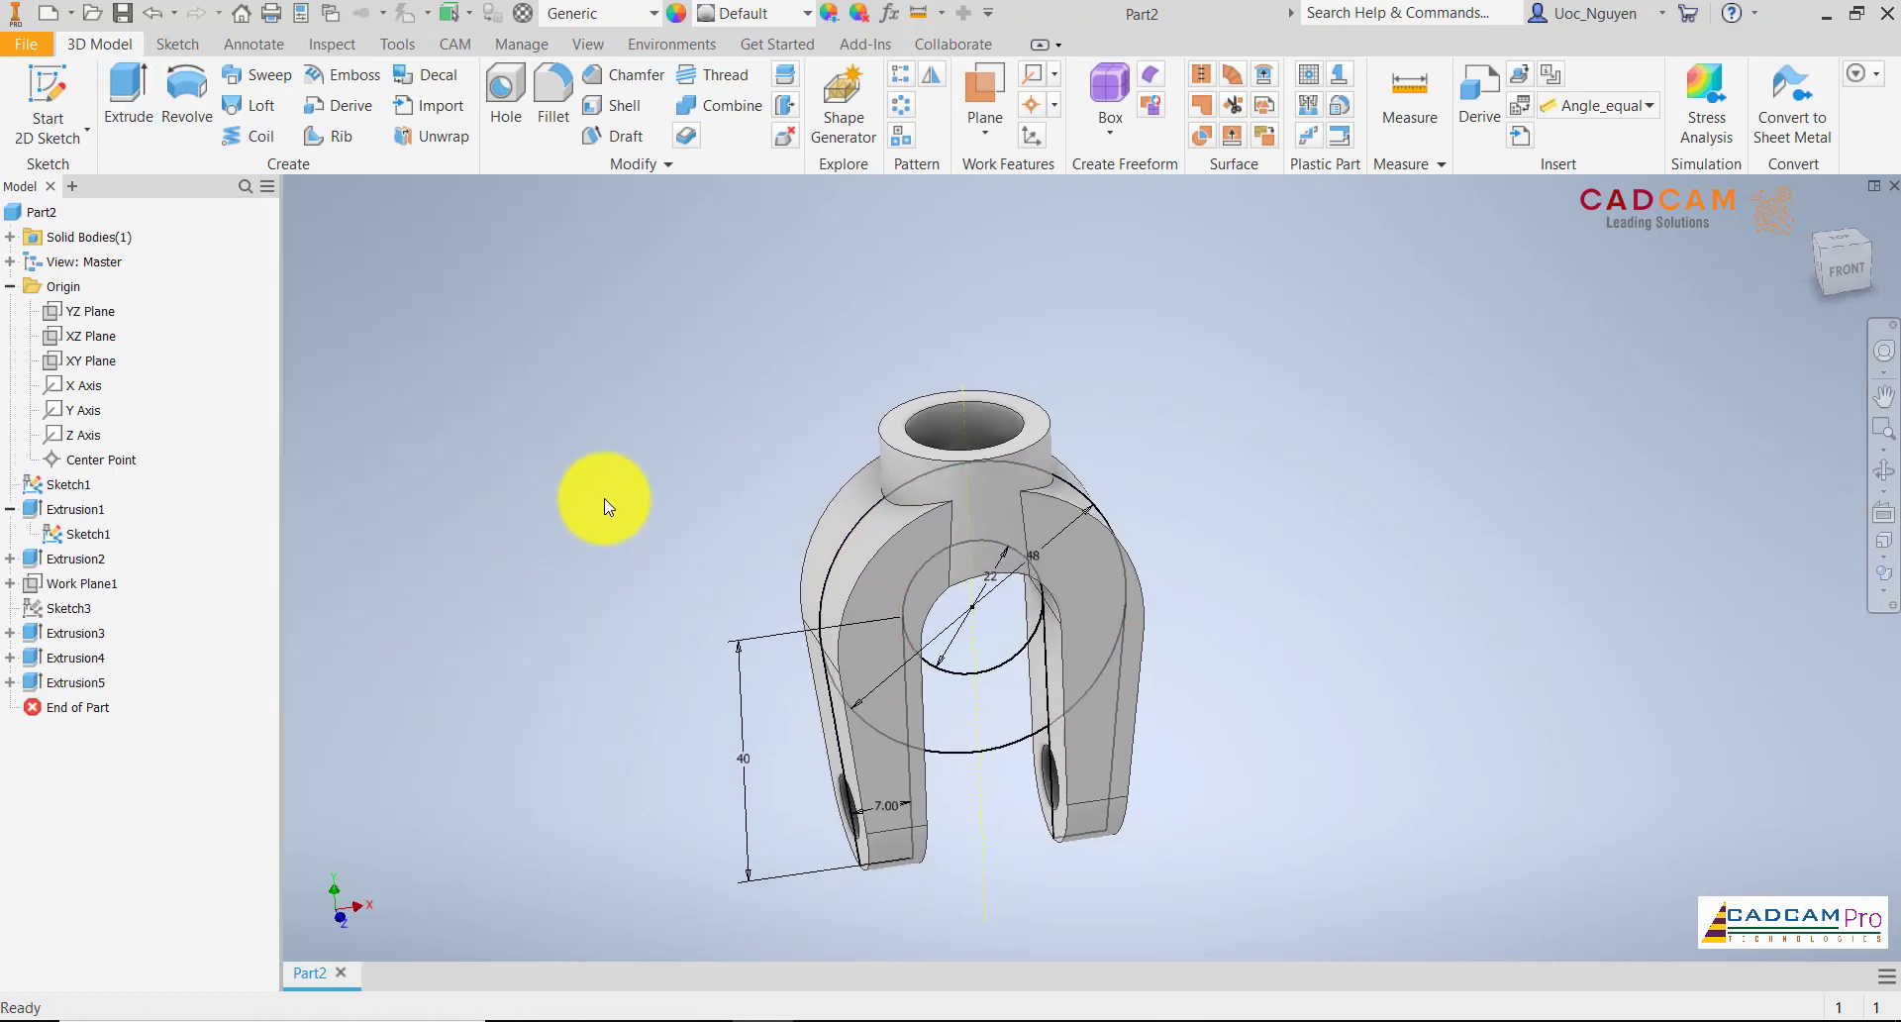
Hide the reused base sketch and check the fork from below
right_click(87, 534)
left_click(142, 786)
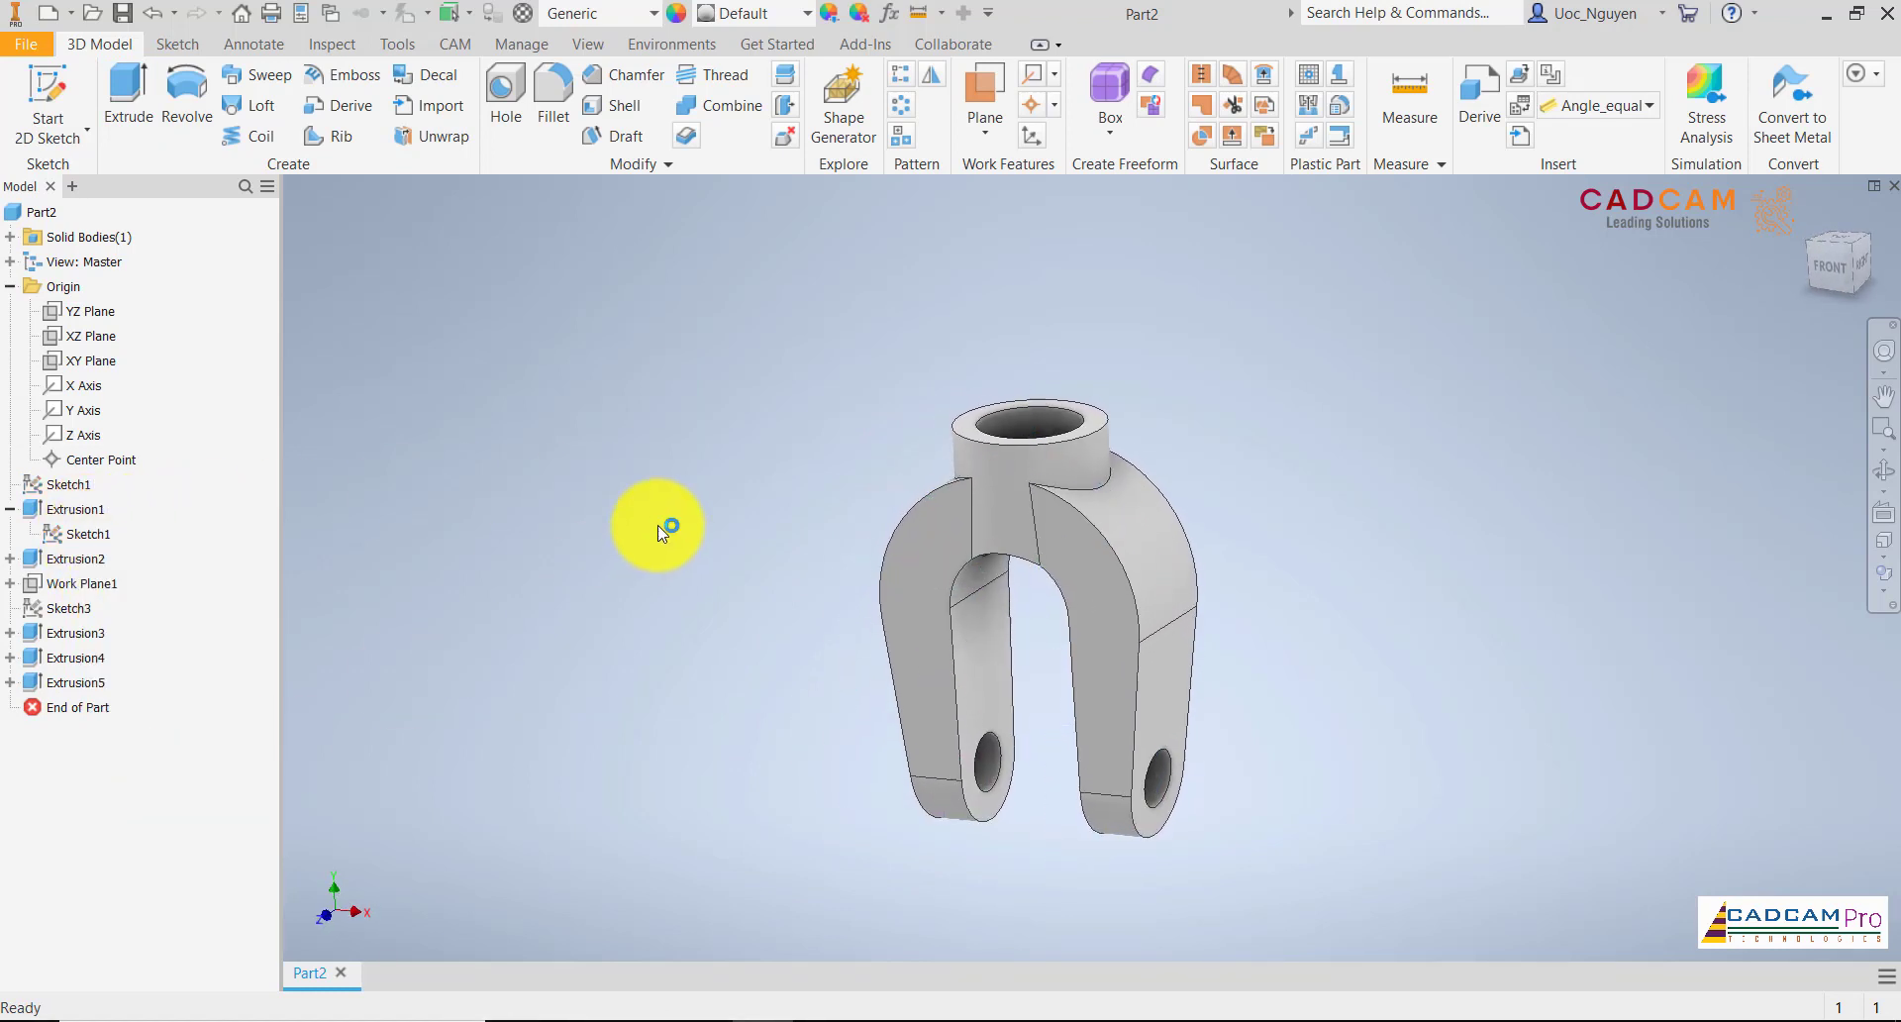
middle_click_drag(659, 532, 737, 513, "shift")
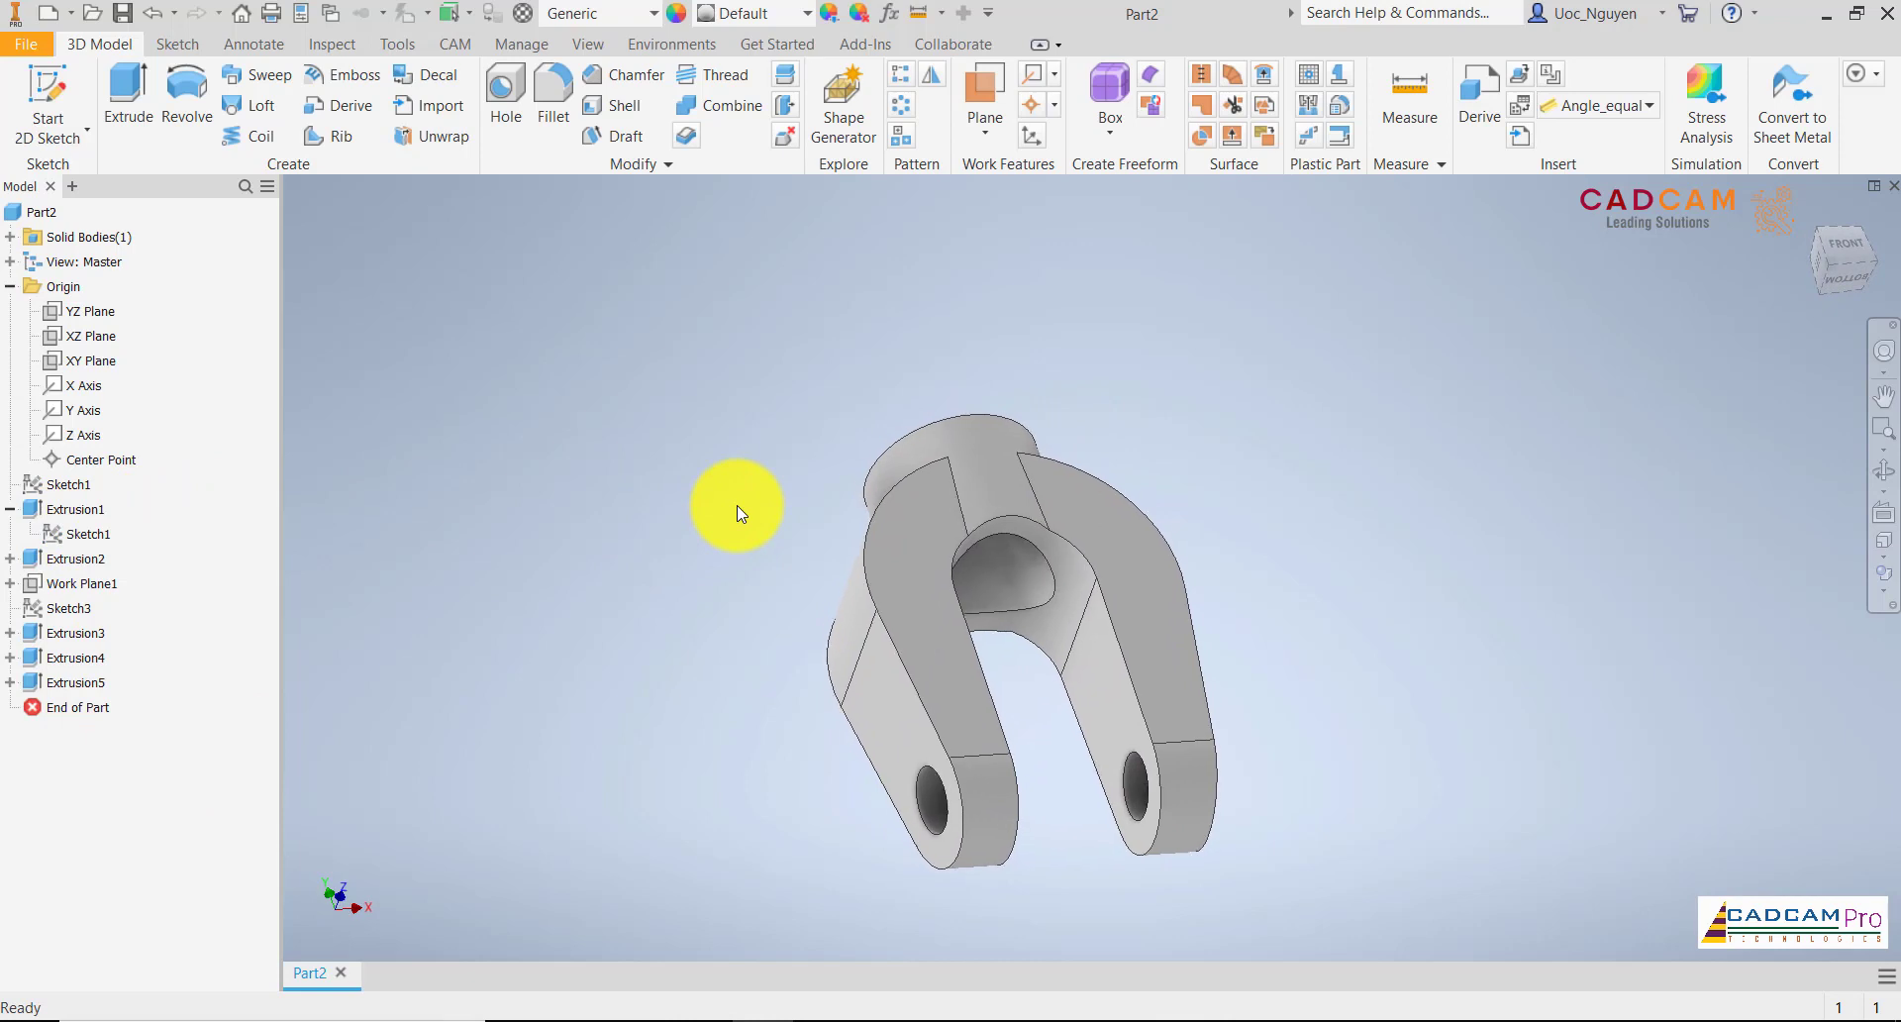
key("F6")
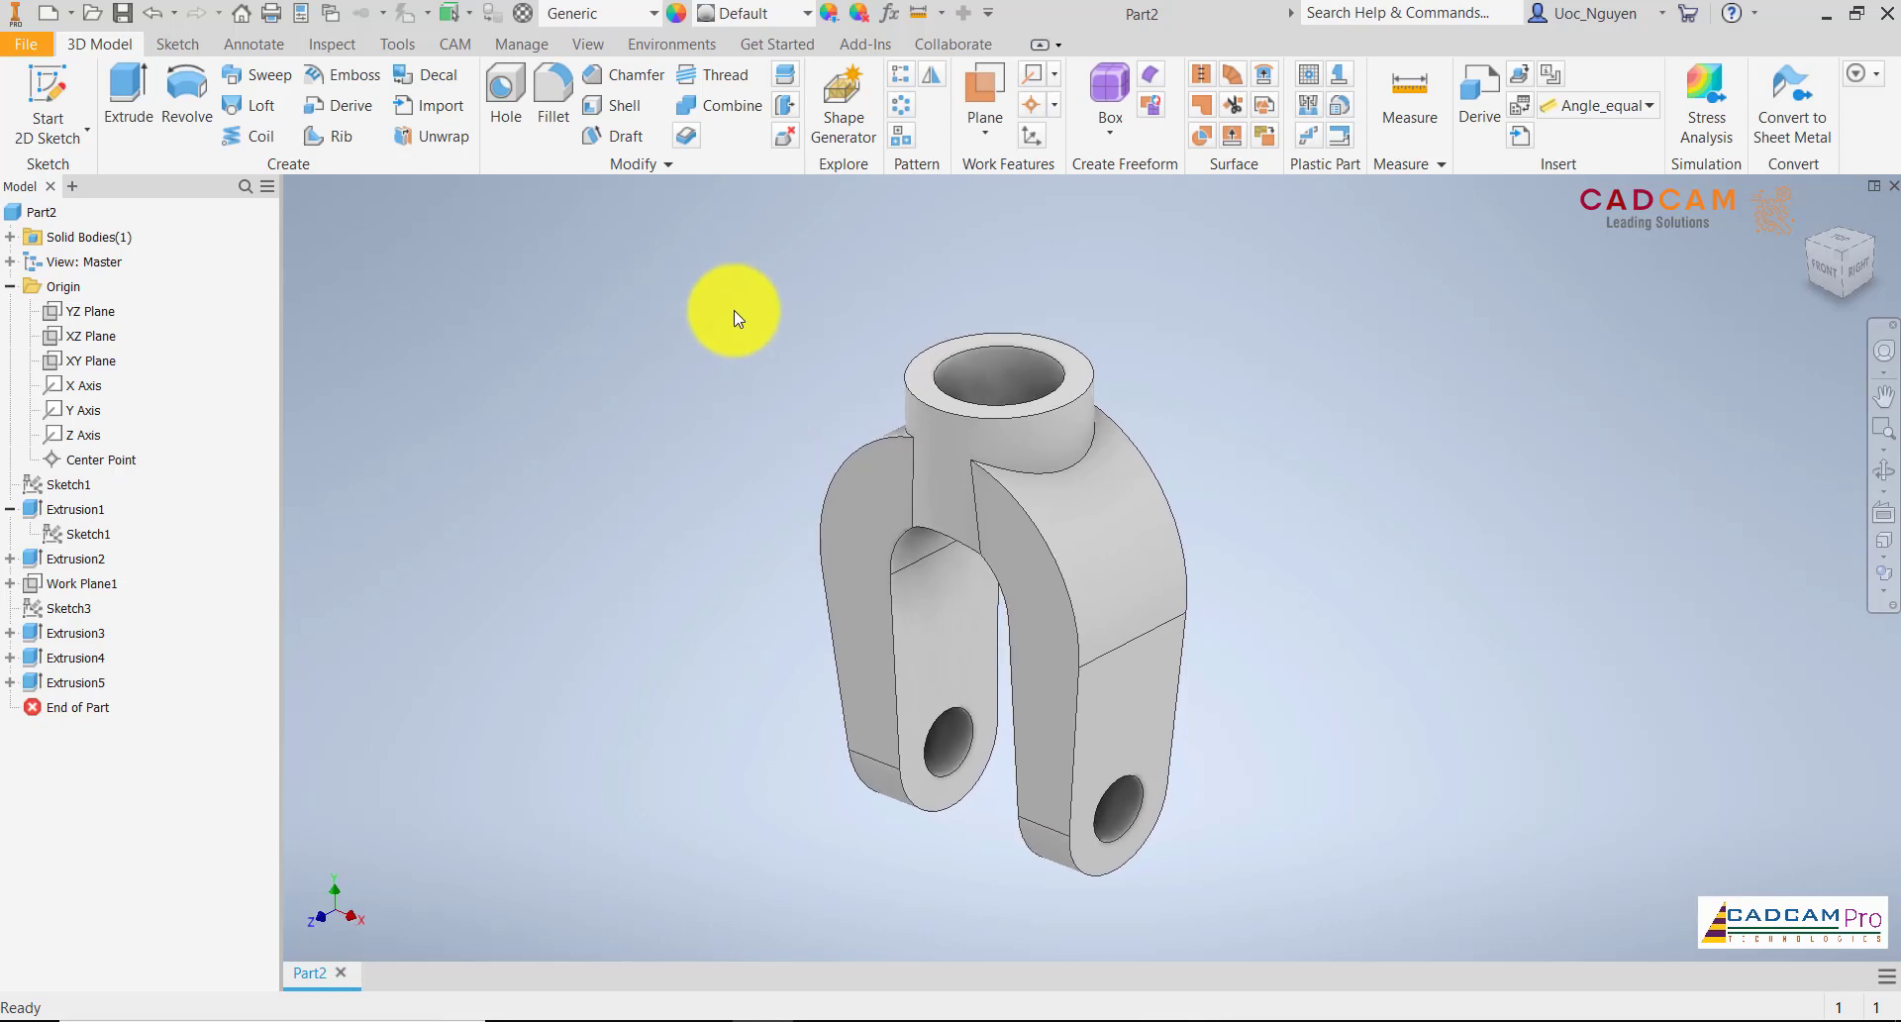
Fillet the edge loops around both legs and the junction with the boss at a 2 mm radius, using Loop selection mode
left_click(553, 104)
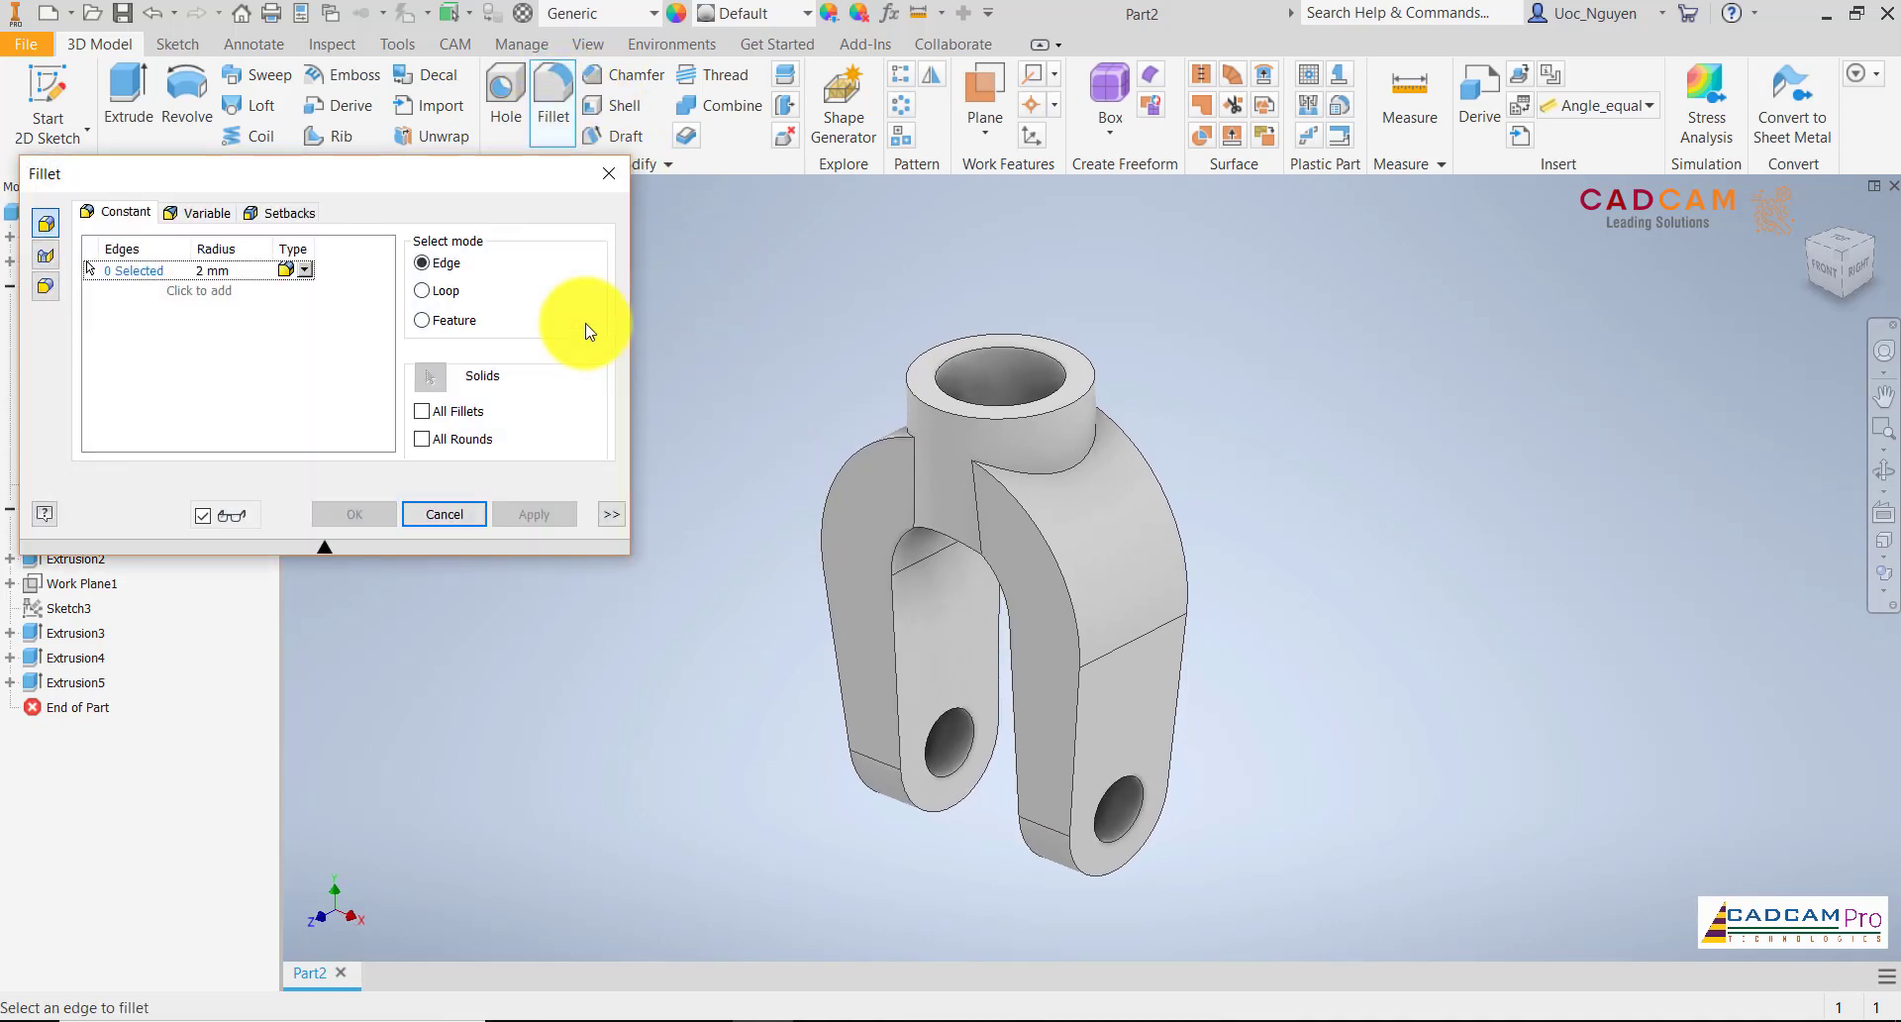
left_click(440, 294)
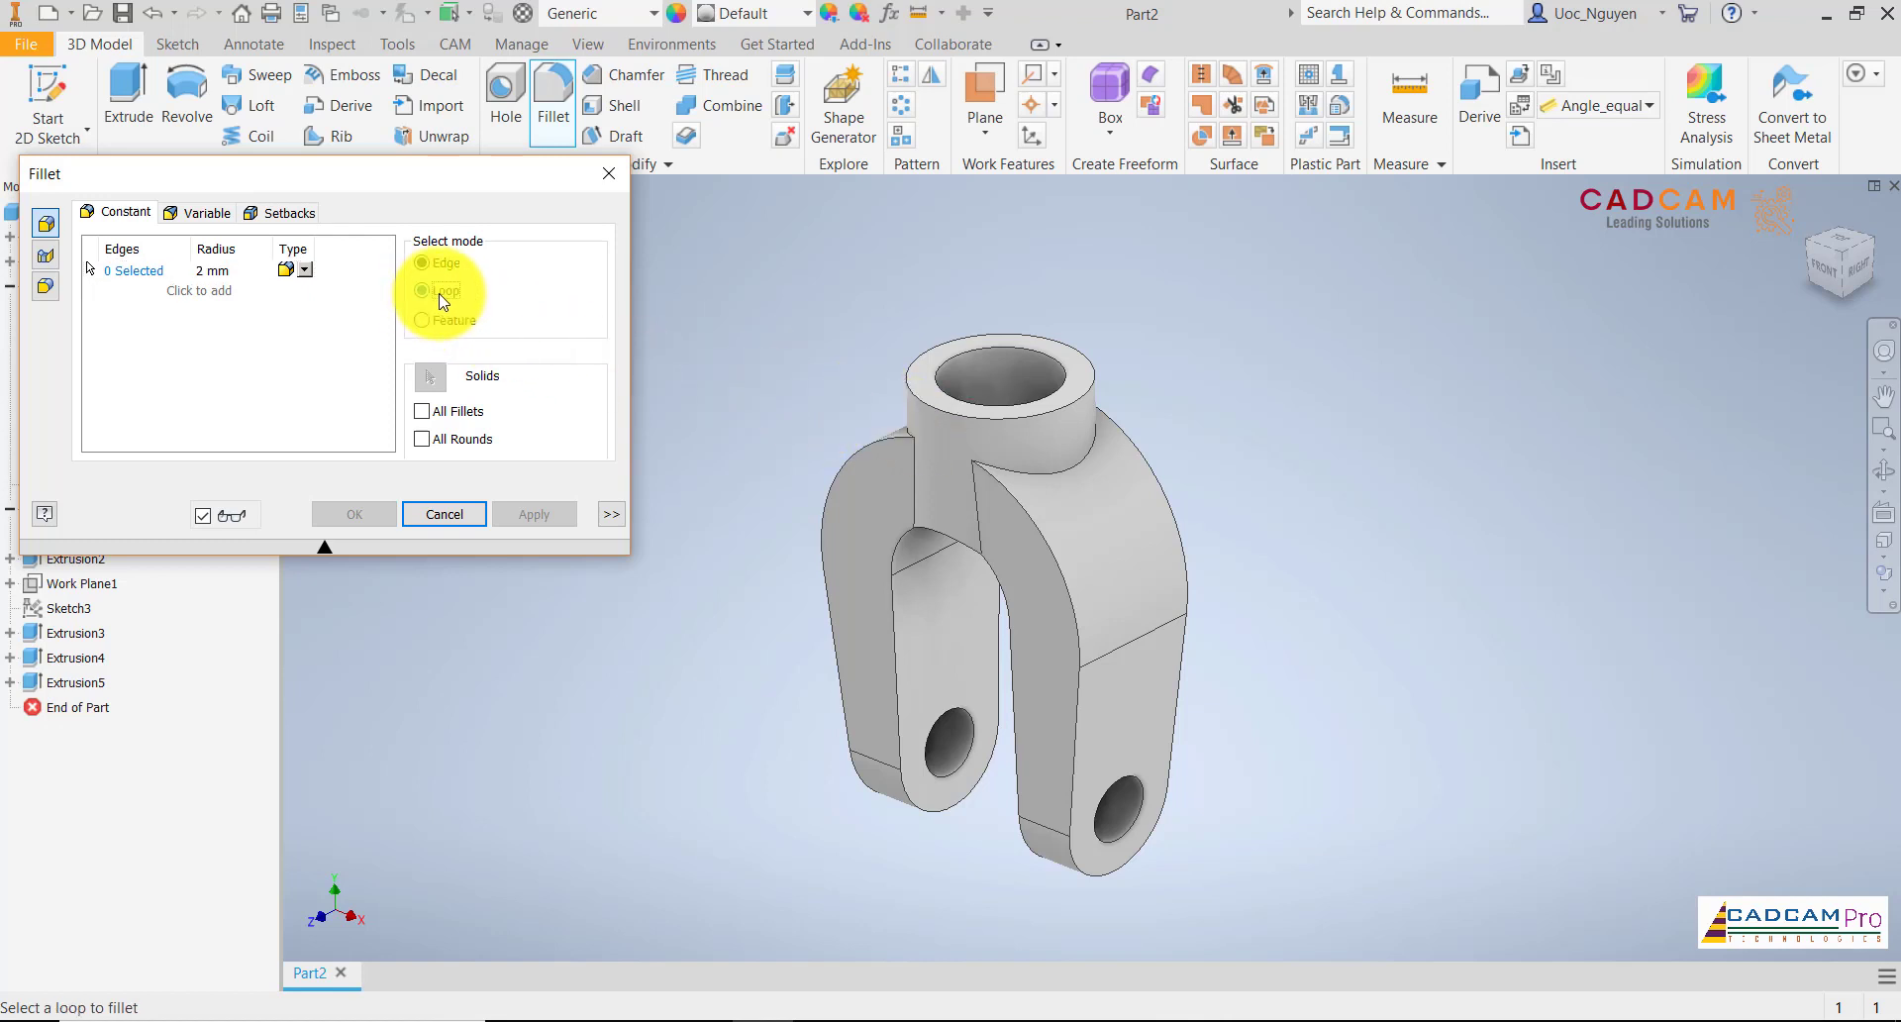
left_click(1001, 490)
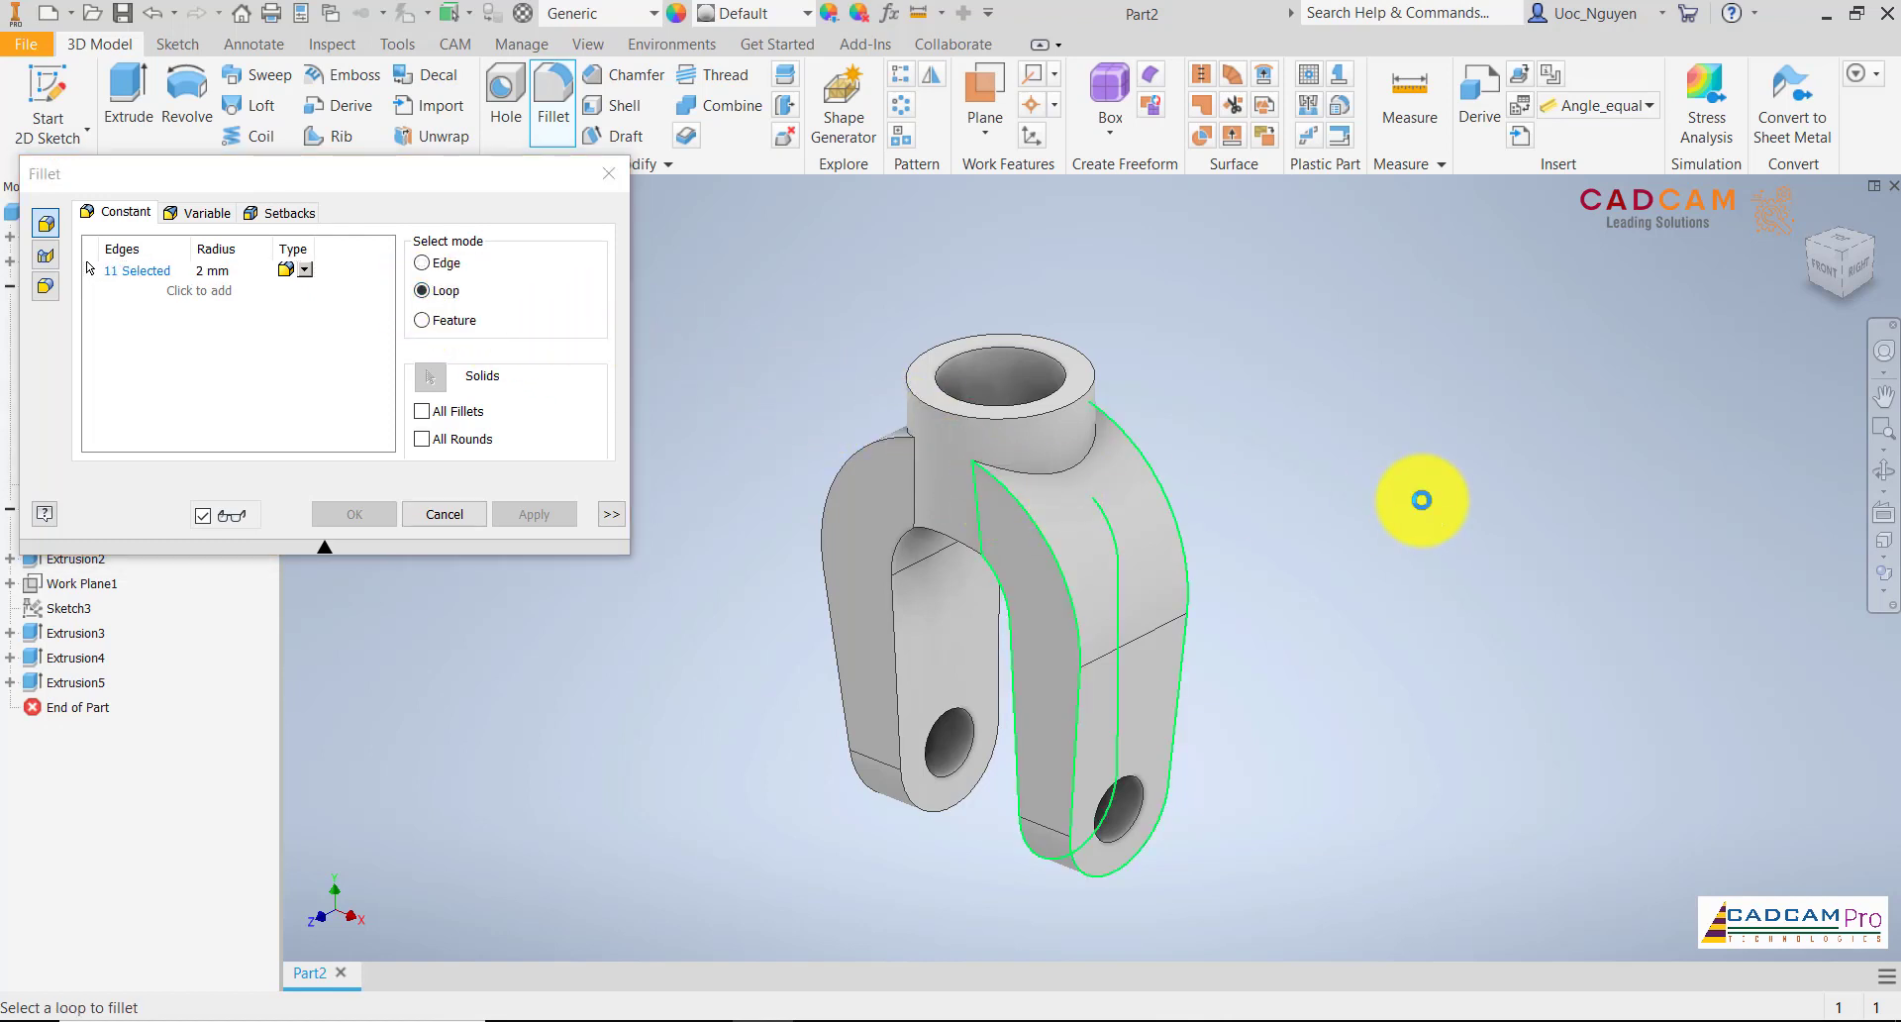
left_click(894, 443)
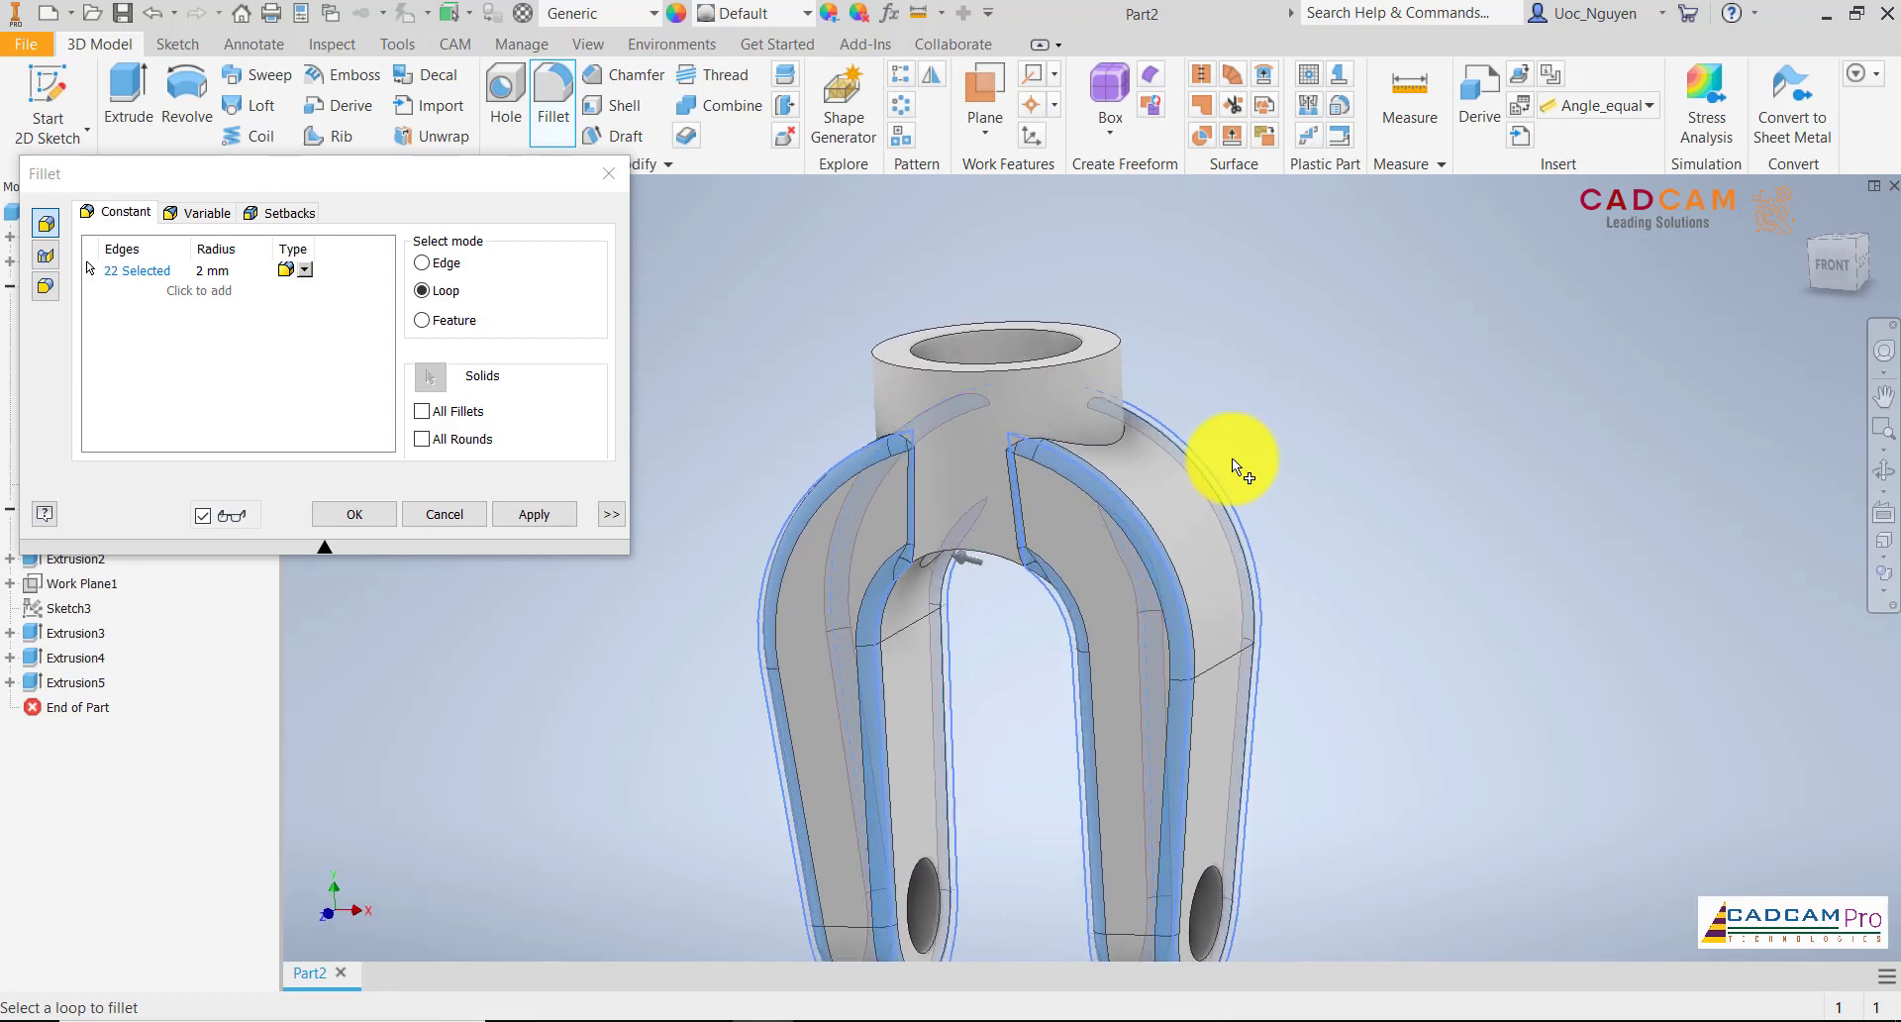
left_click(952, 478)
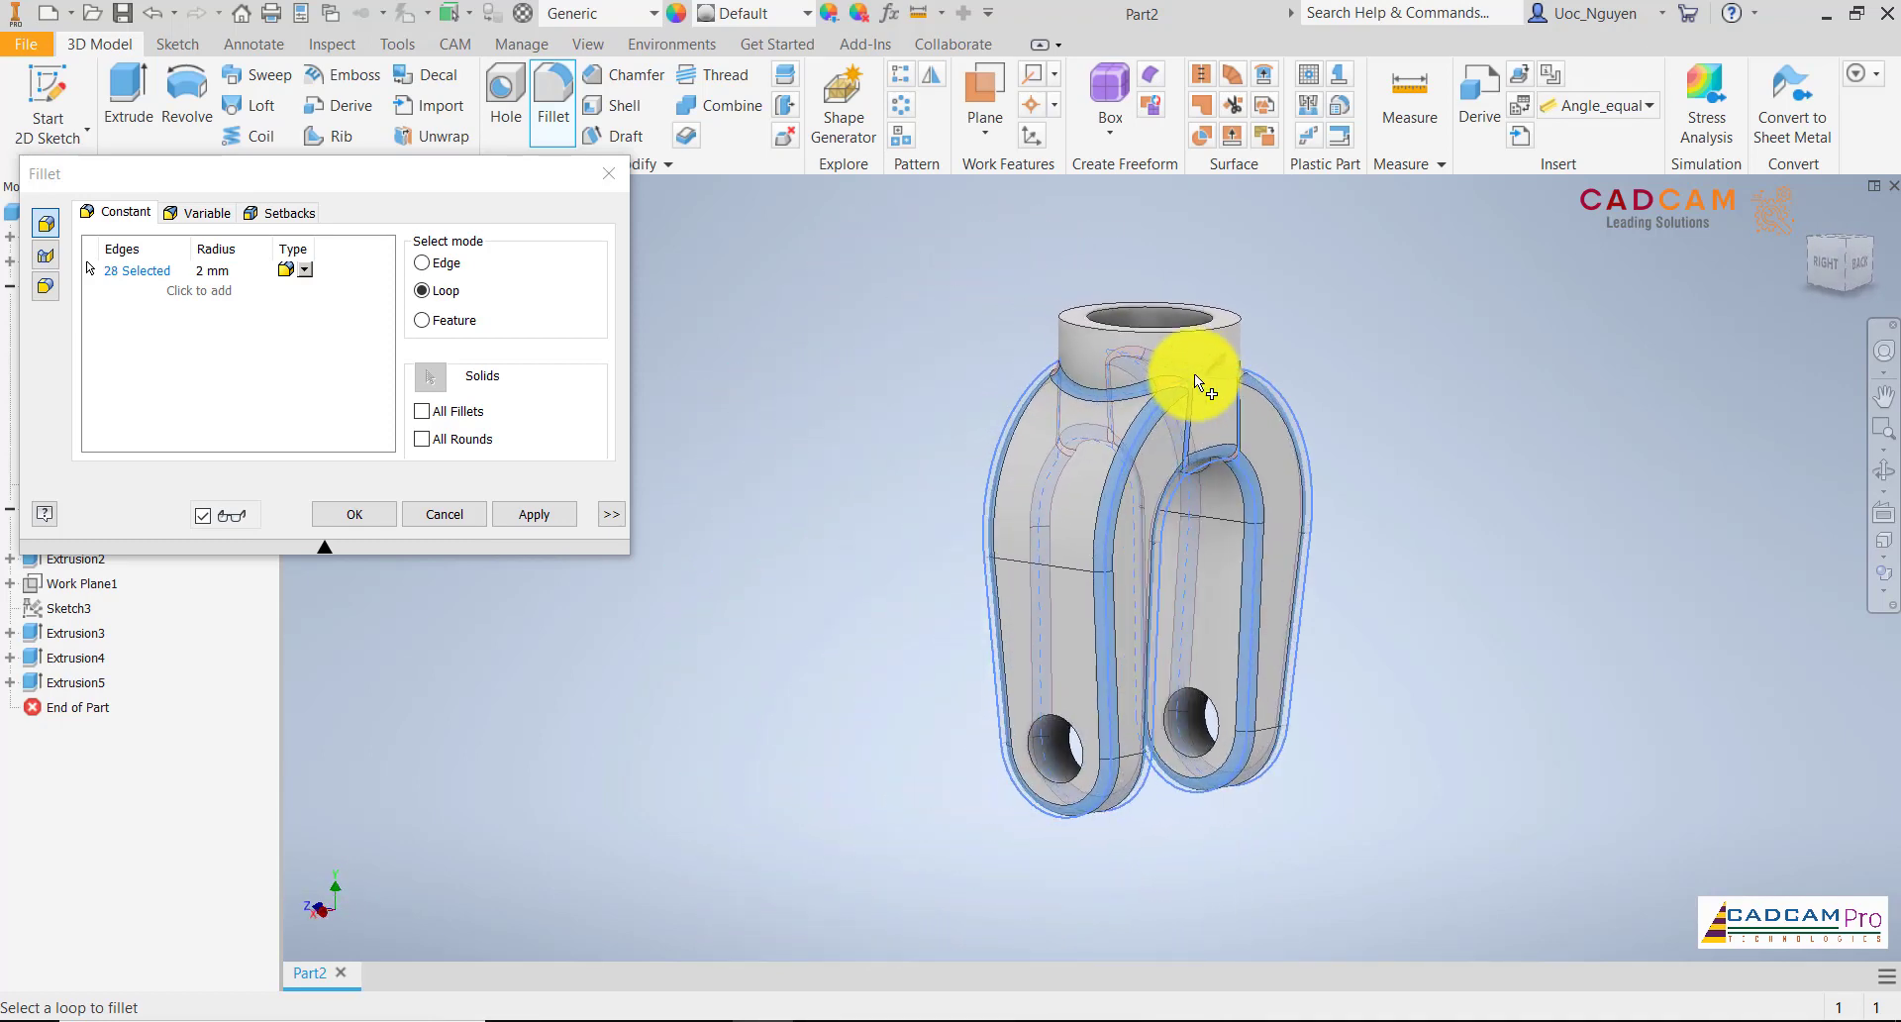
left_click(354, 513)
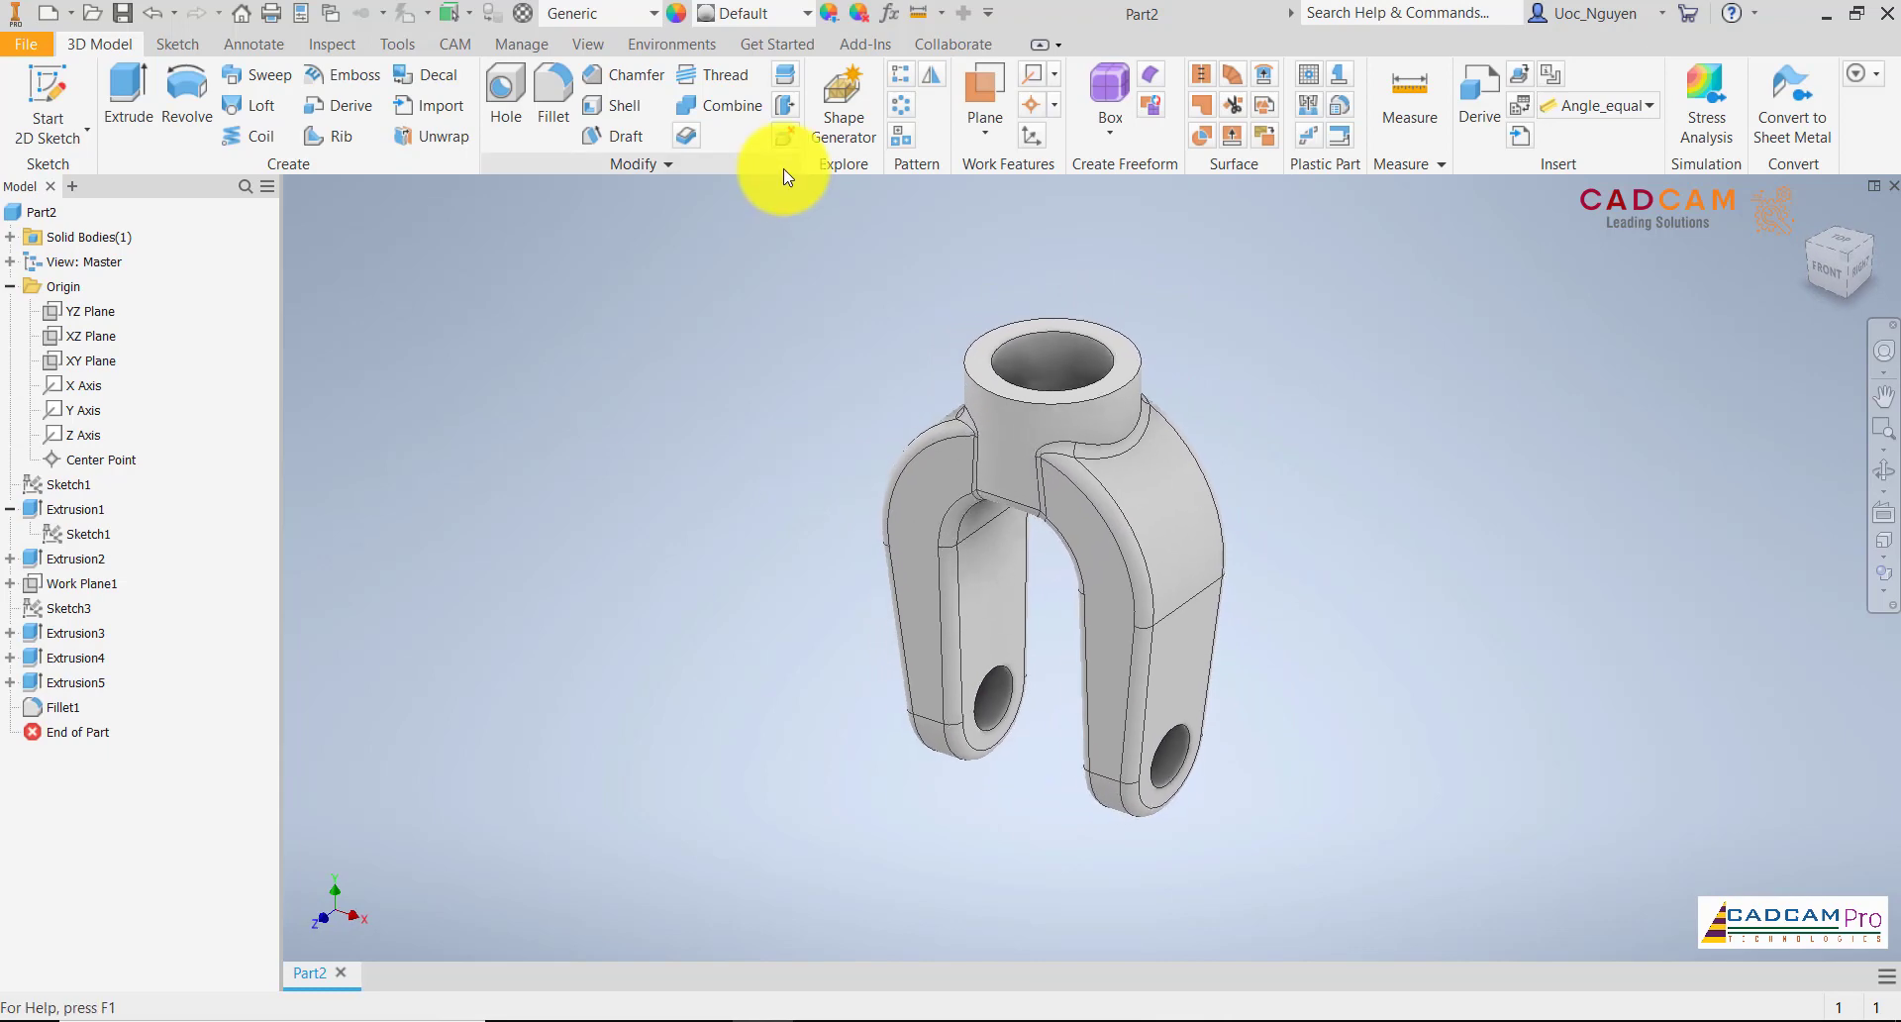
Select all five extrusions and apply the Chrome - Polished appearance from the Inventor Material Library
left_click(676, 13)
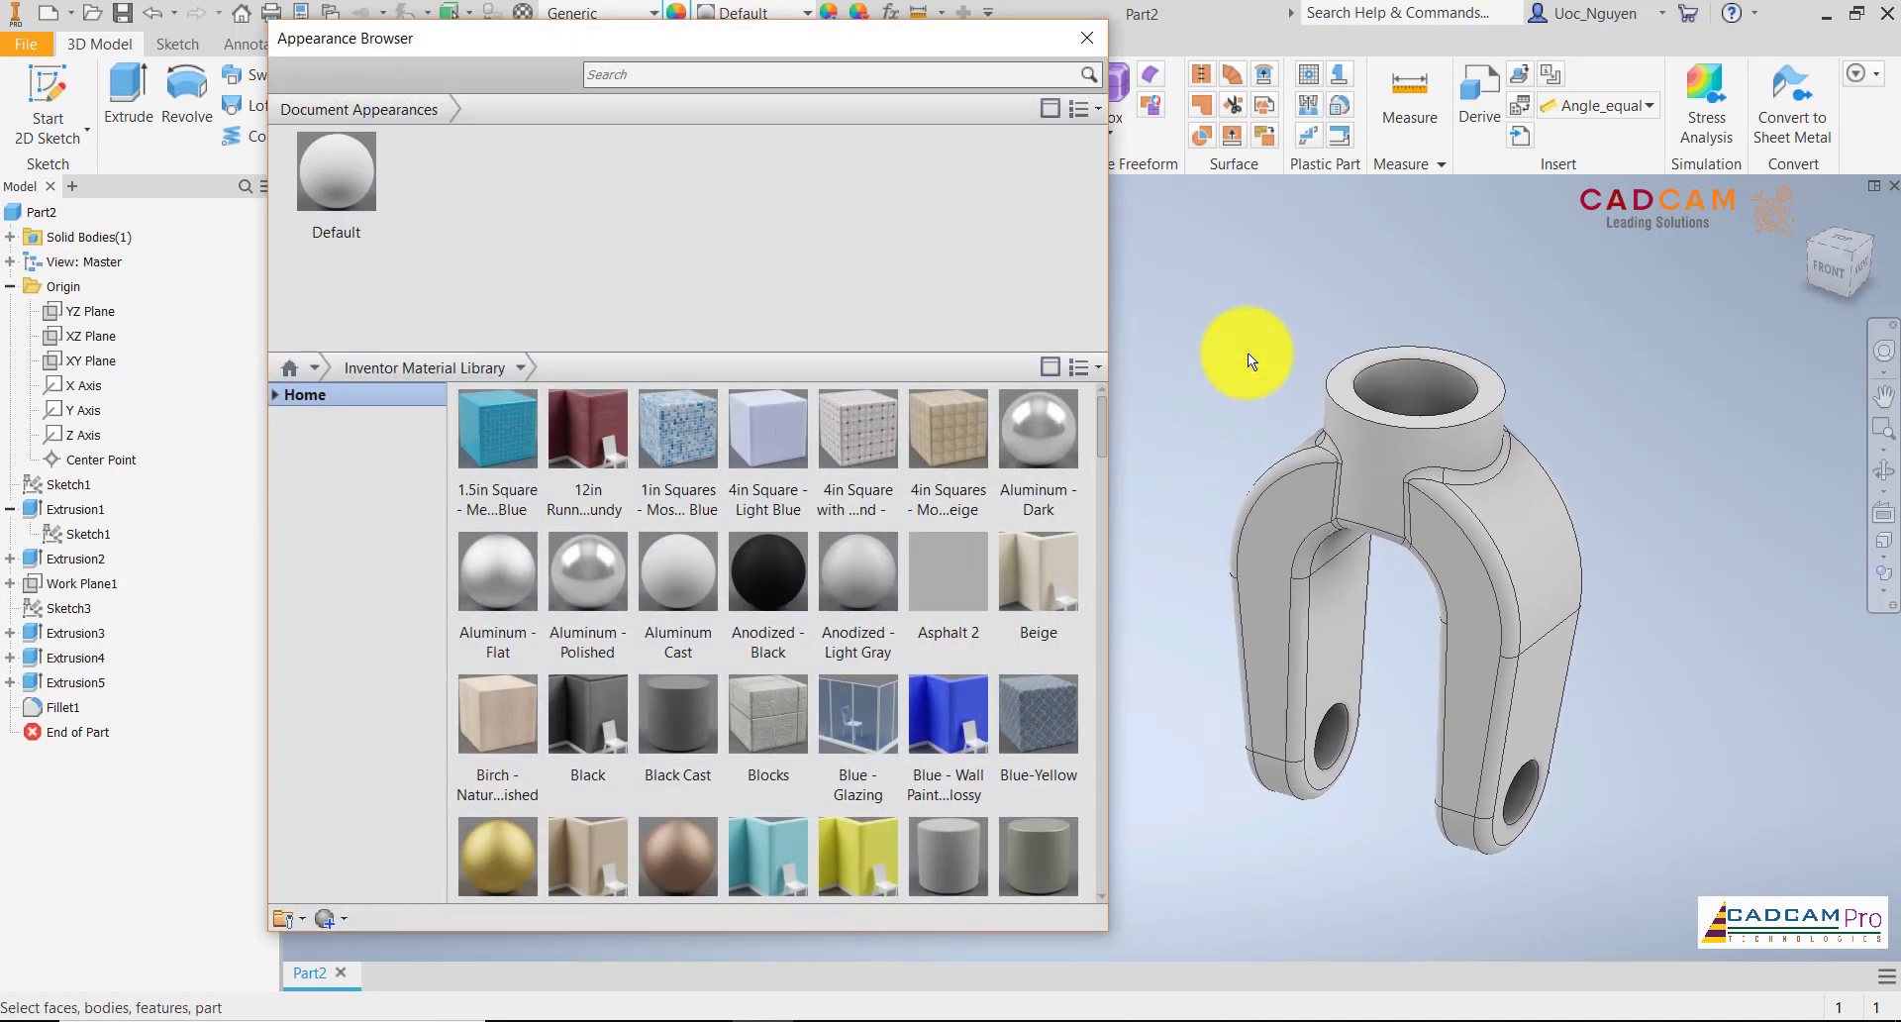
left_click(10, 509)
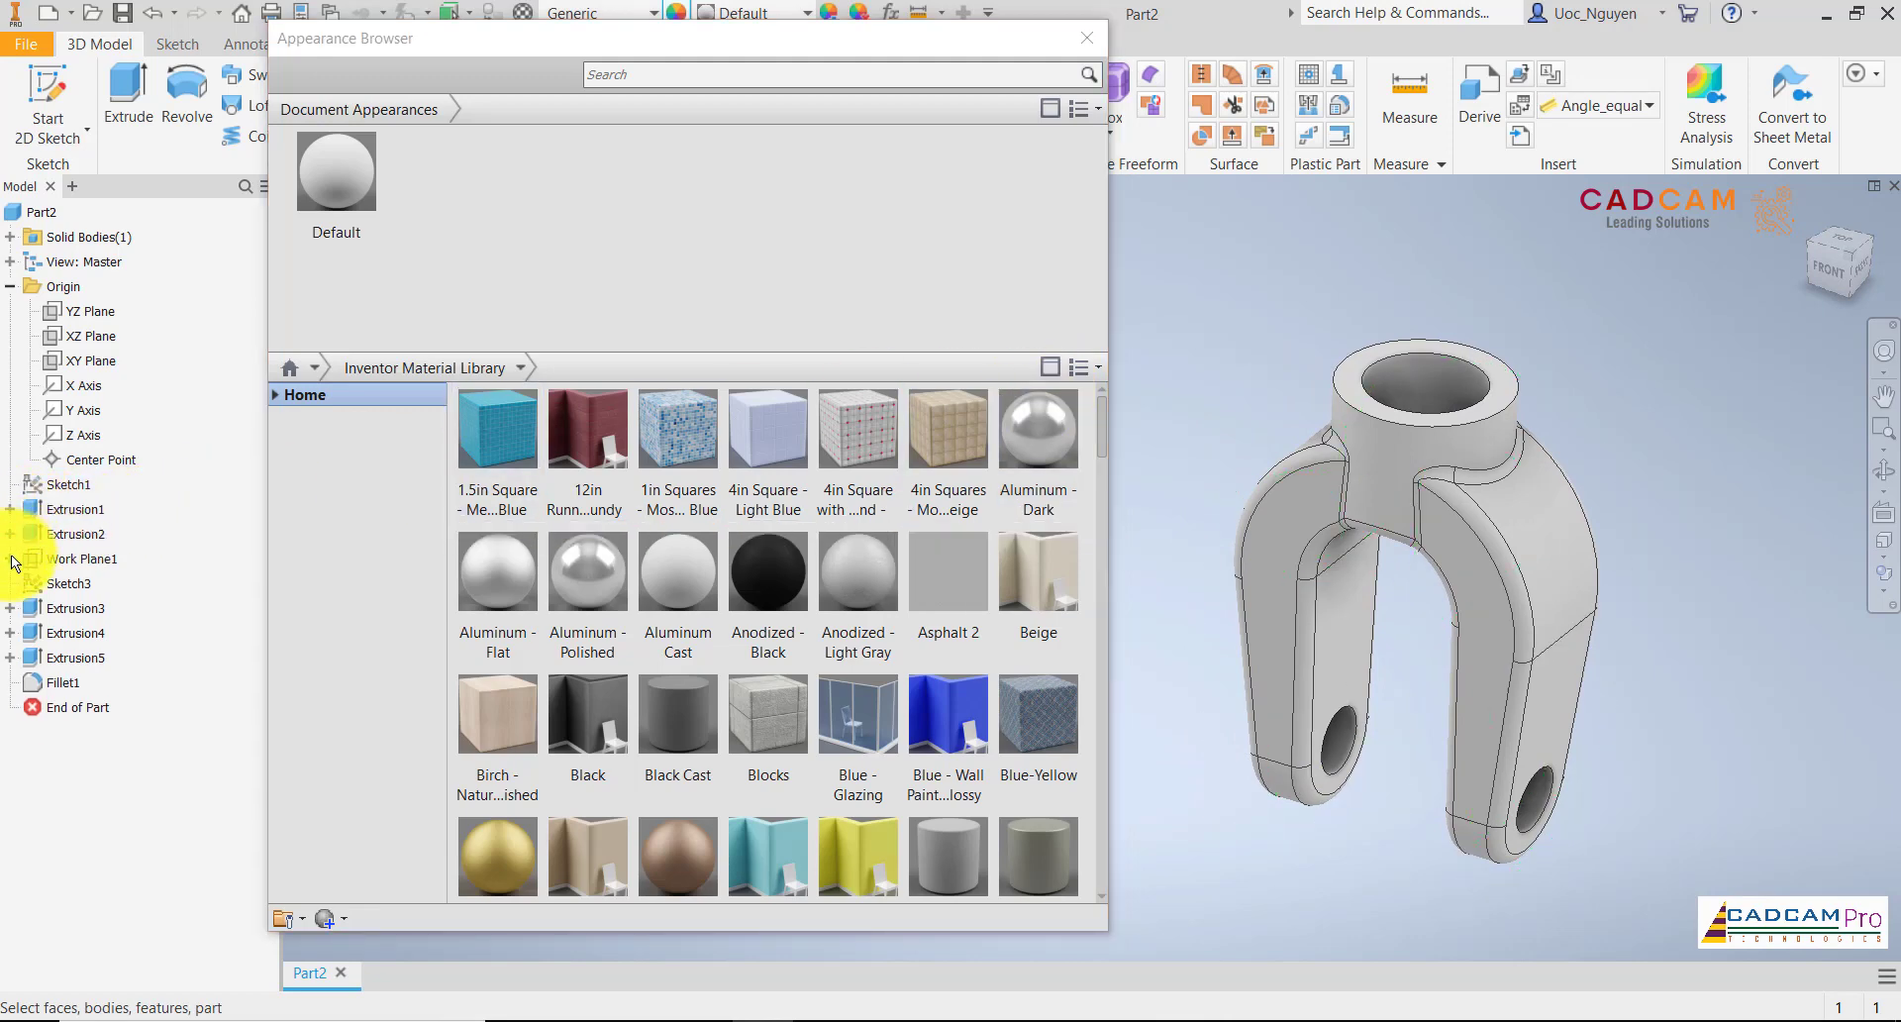
left_click(72, 509)
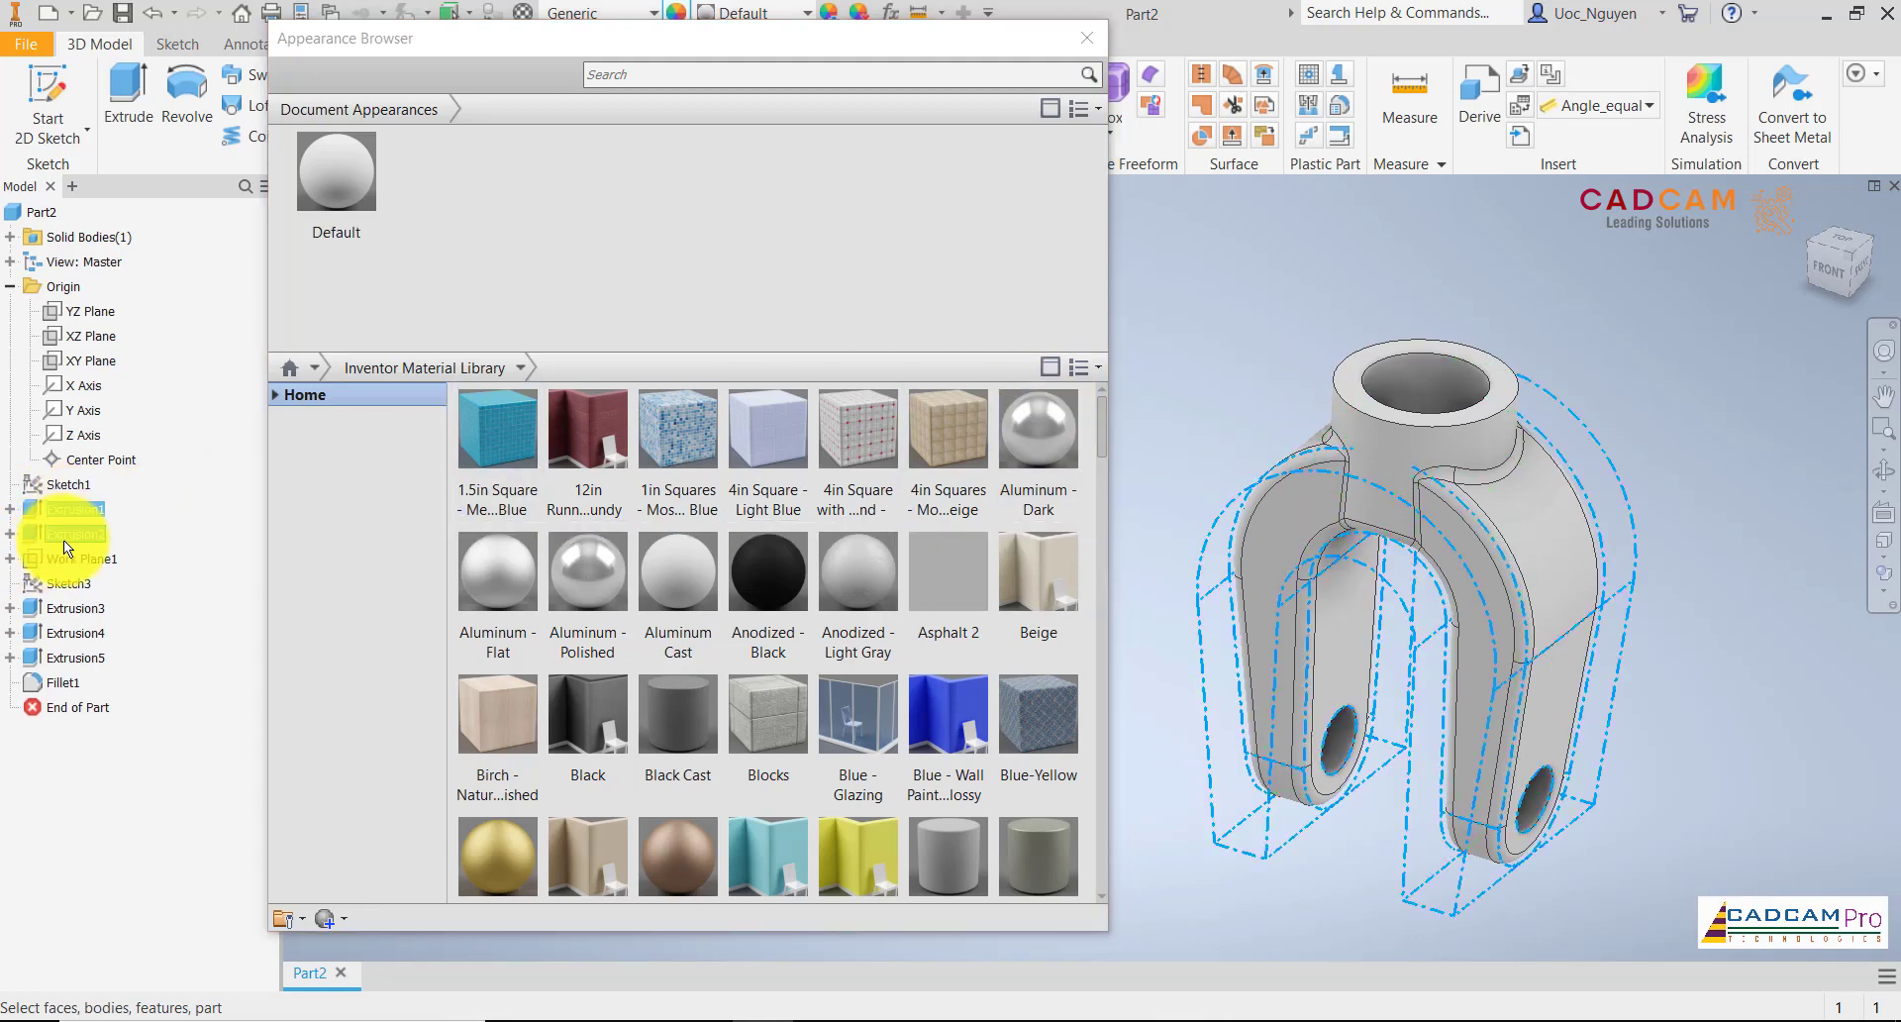
left_click(63, 538, "ctrl")
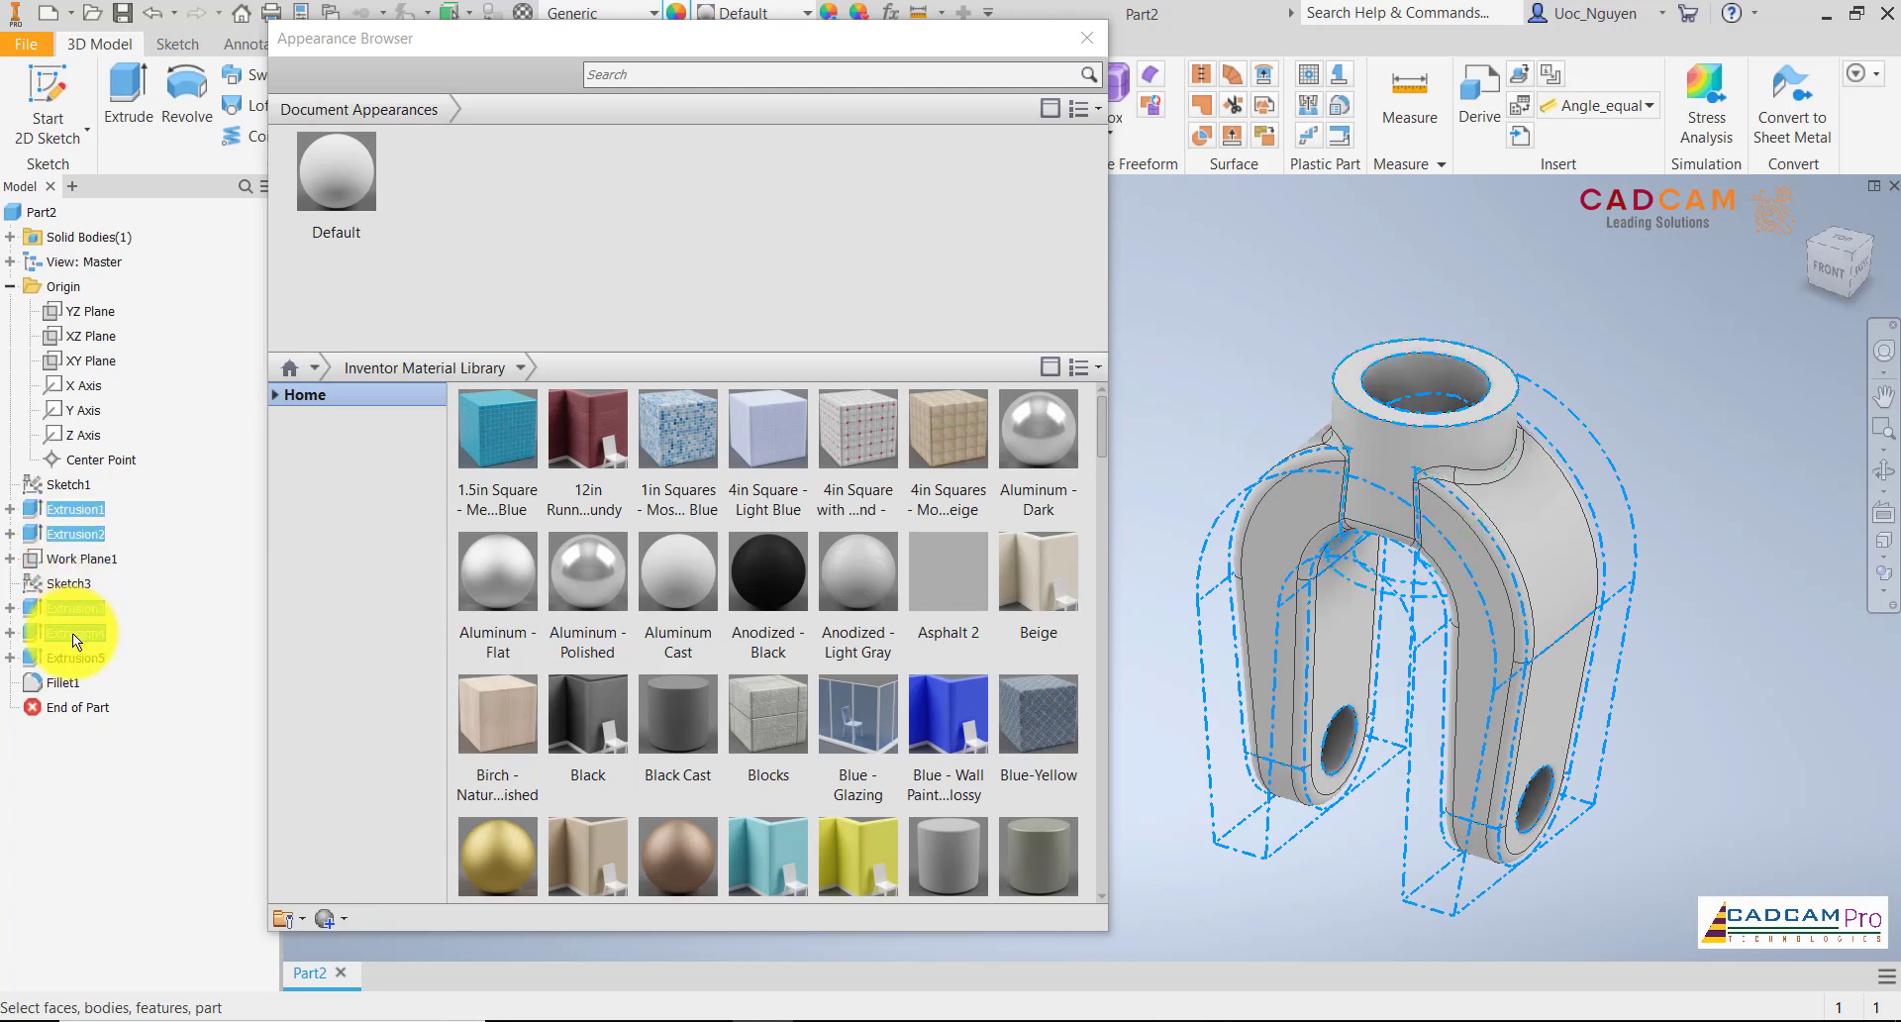
left_click(75, 656, "ctrl")
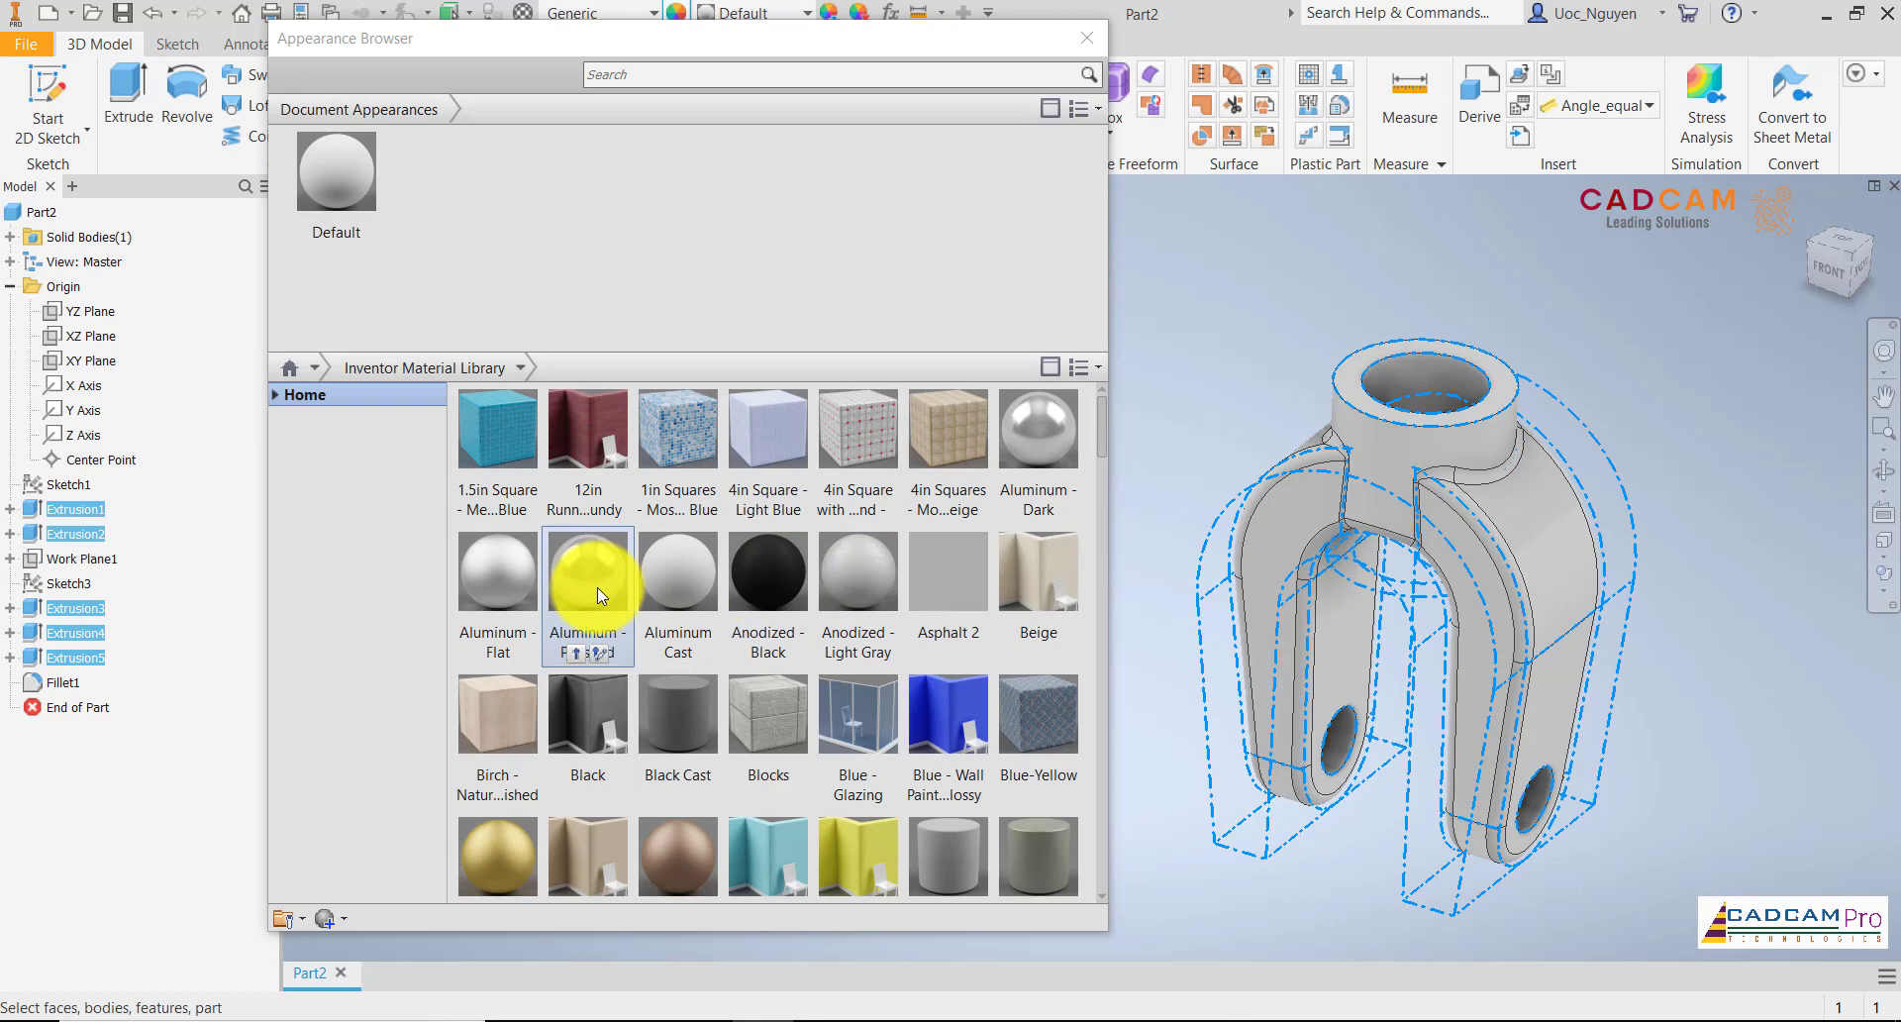
left_click(769, 643)
scroll(769, 643, "down", 3)
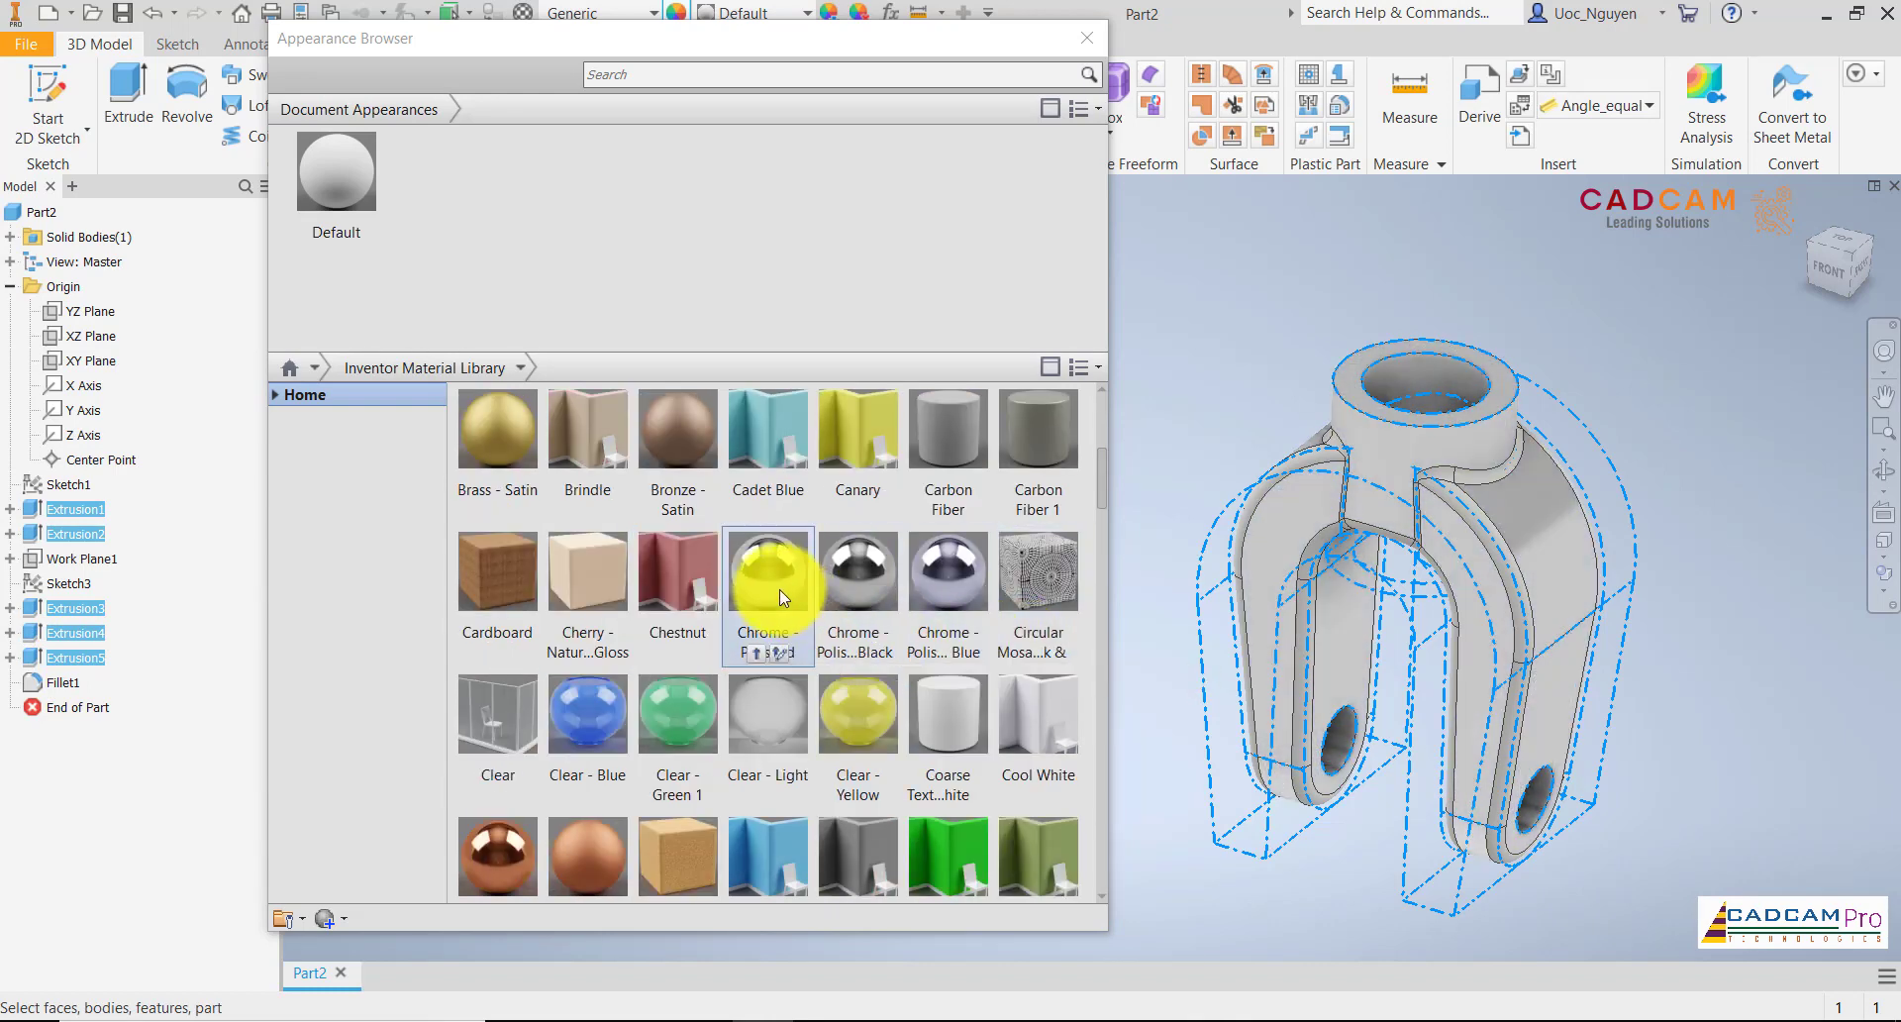
left_click(757, 651)
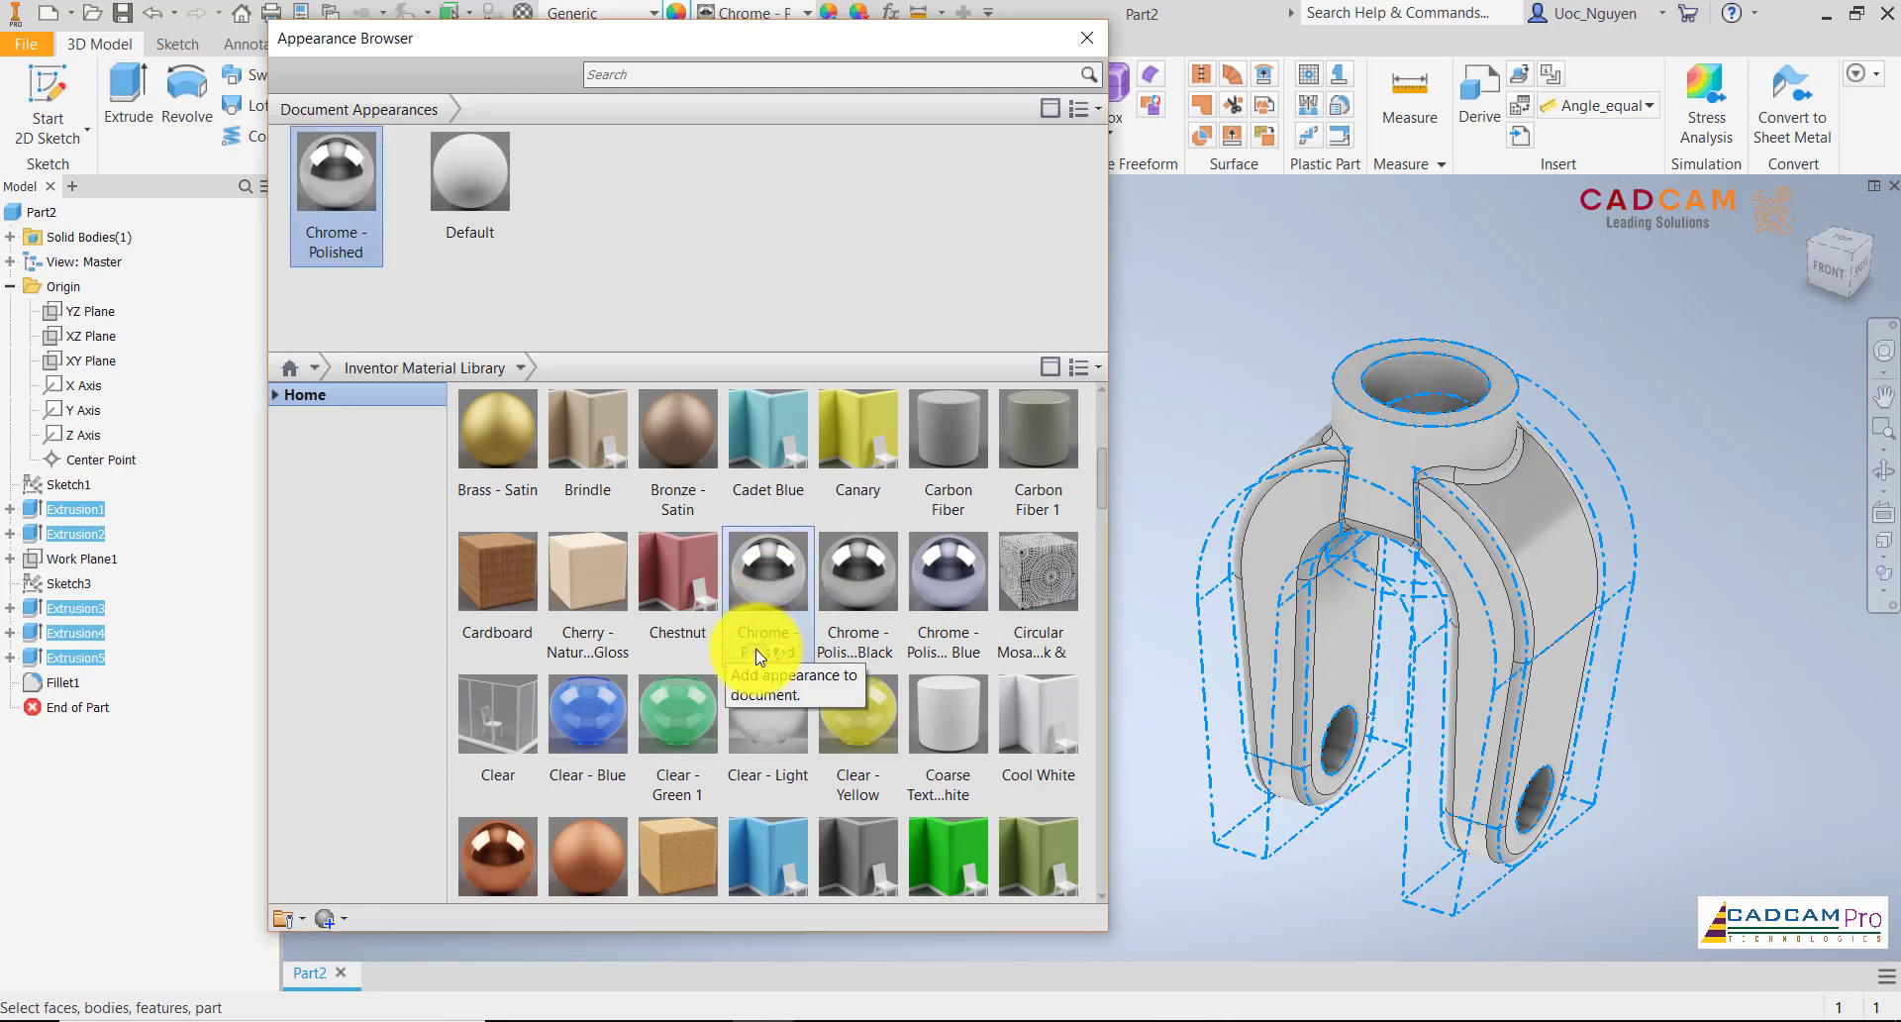
middle_click_drag(1757, 525, 1721, 525, "shift")
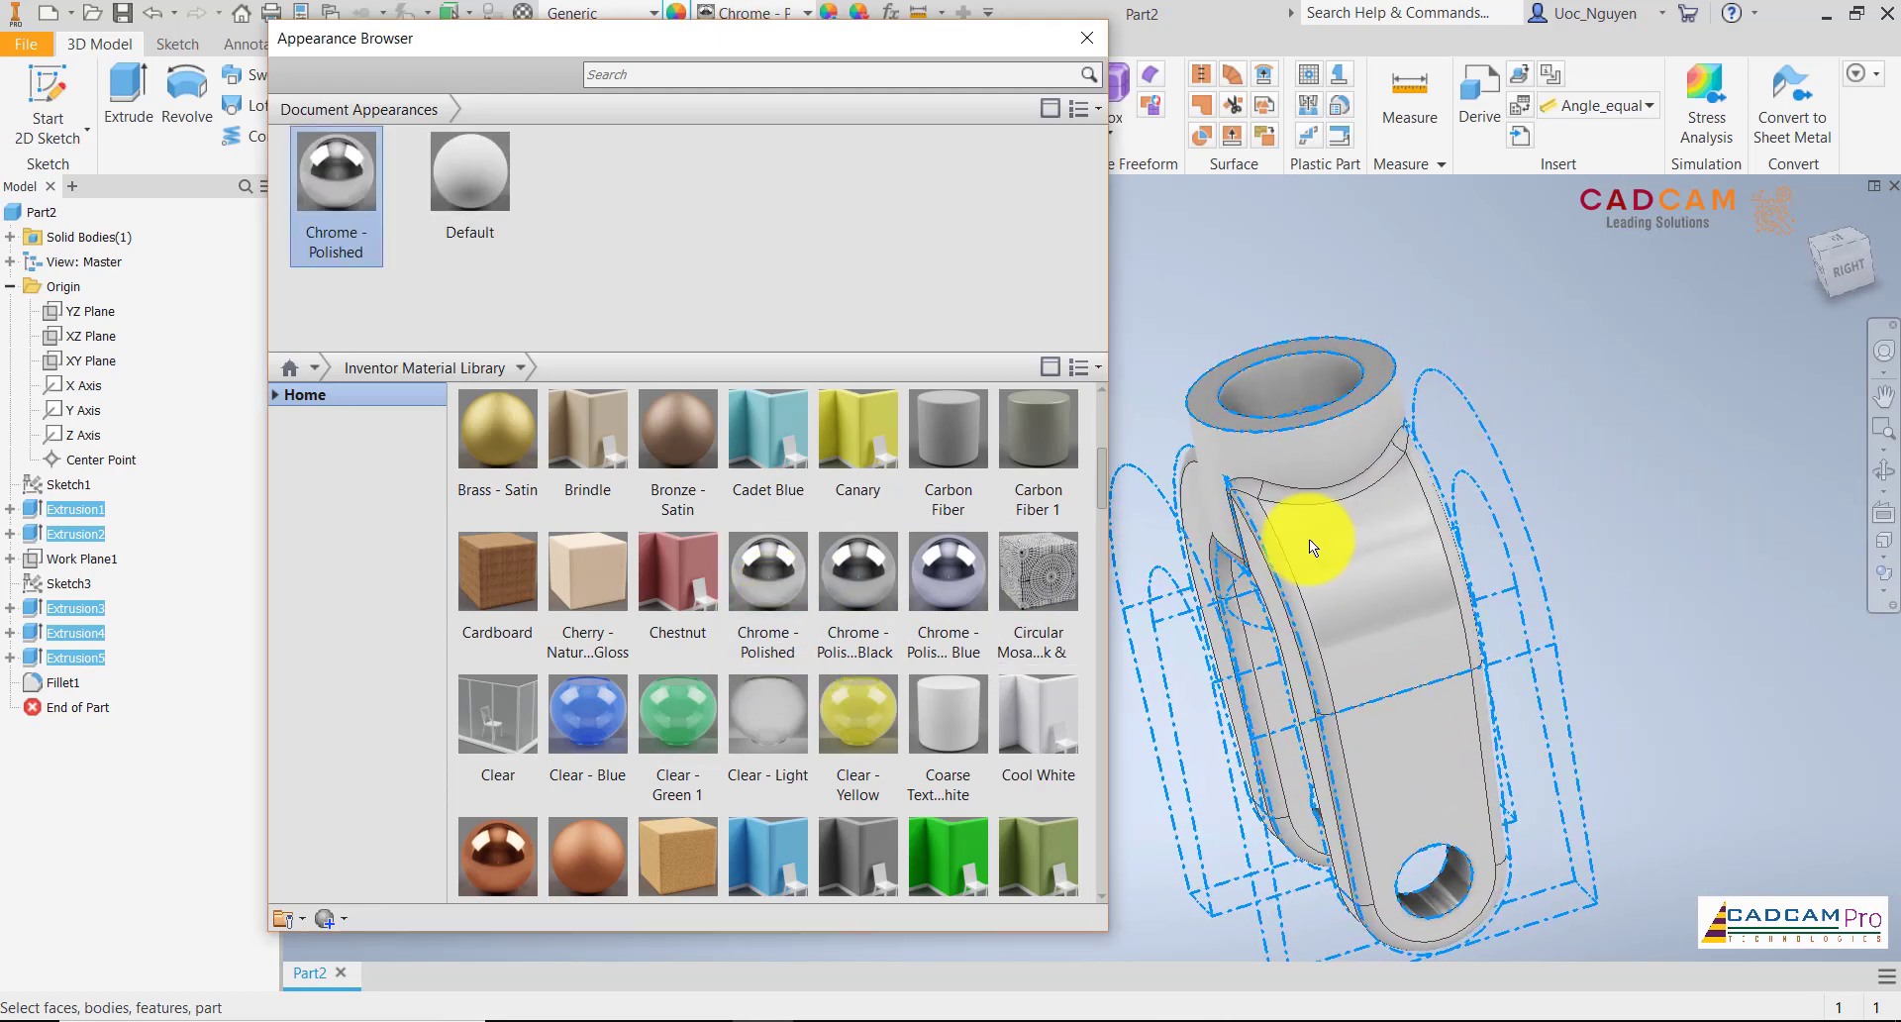
scroll(772, 554, "down", 3)
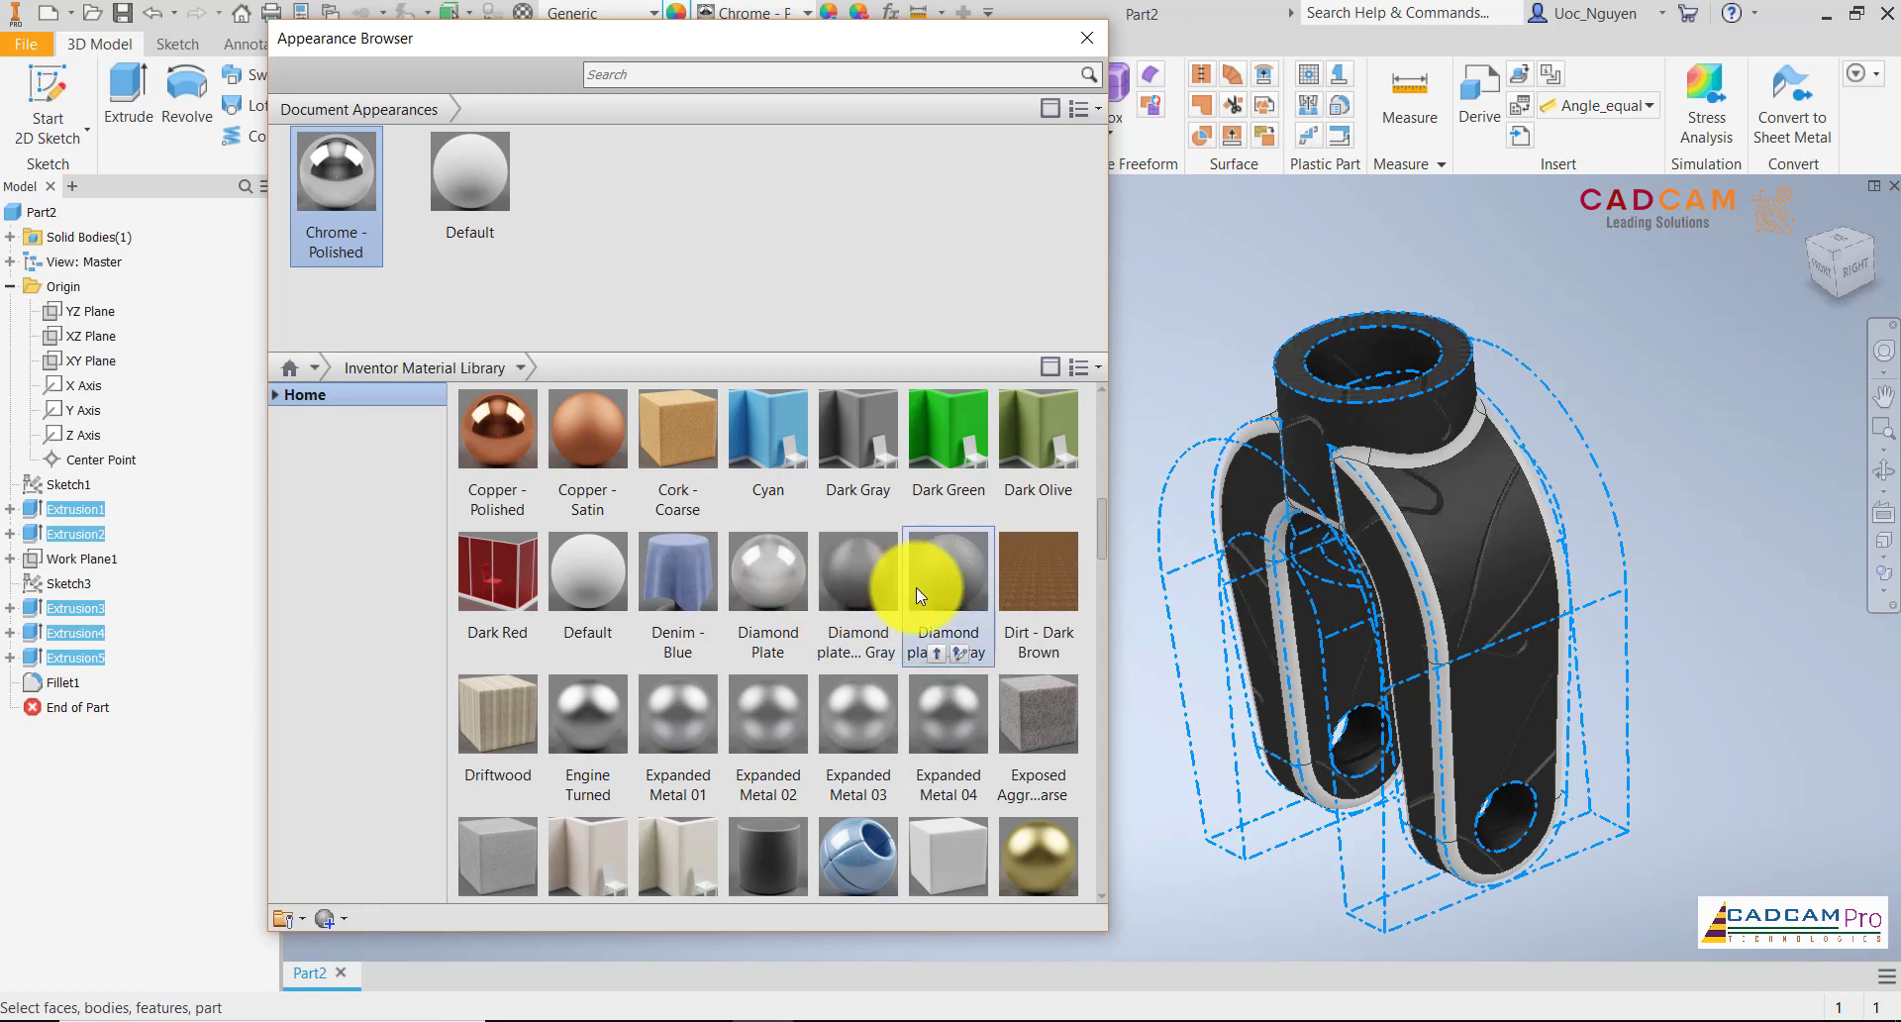
Replace the appearance of the five selected extrusions with Galvanized from the Inventor Material Library and deselect them
scroll(925, 587, "down", 3)
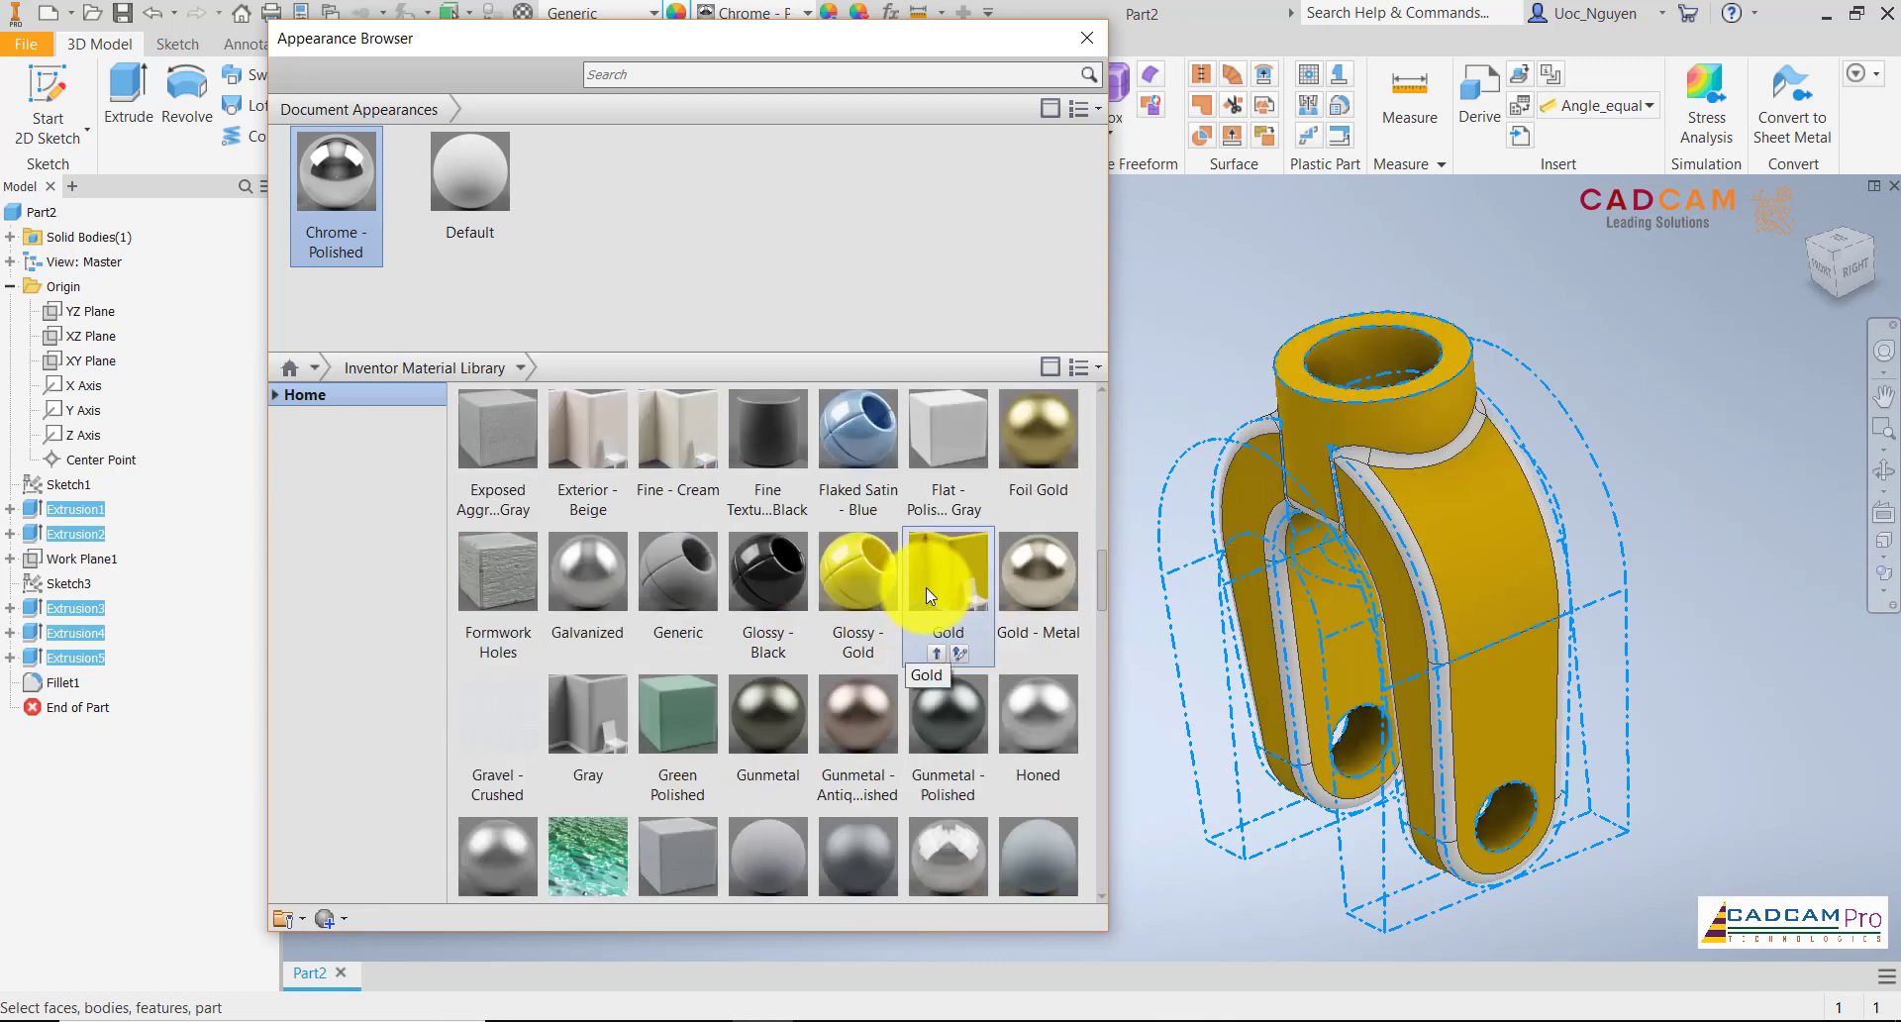
left_click(585, 640)
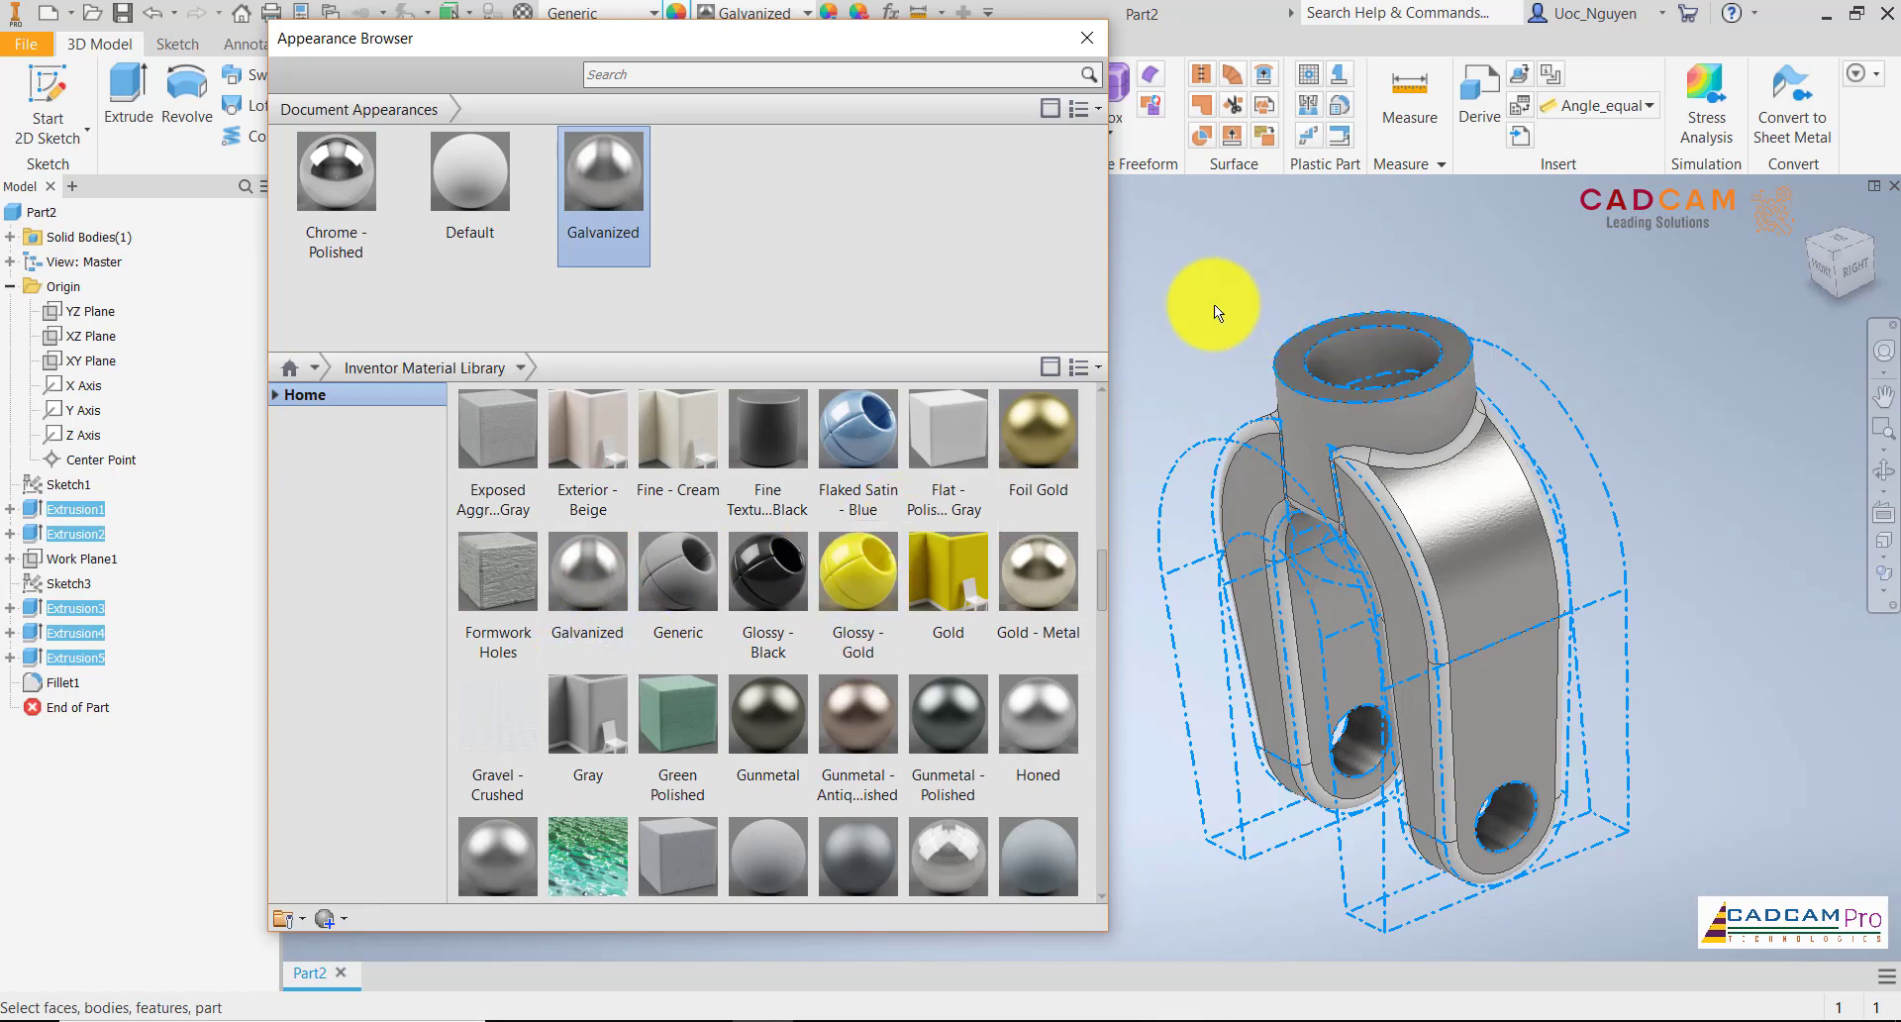
middle_click_drag(1165, 354, 1201, 323, "shift")
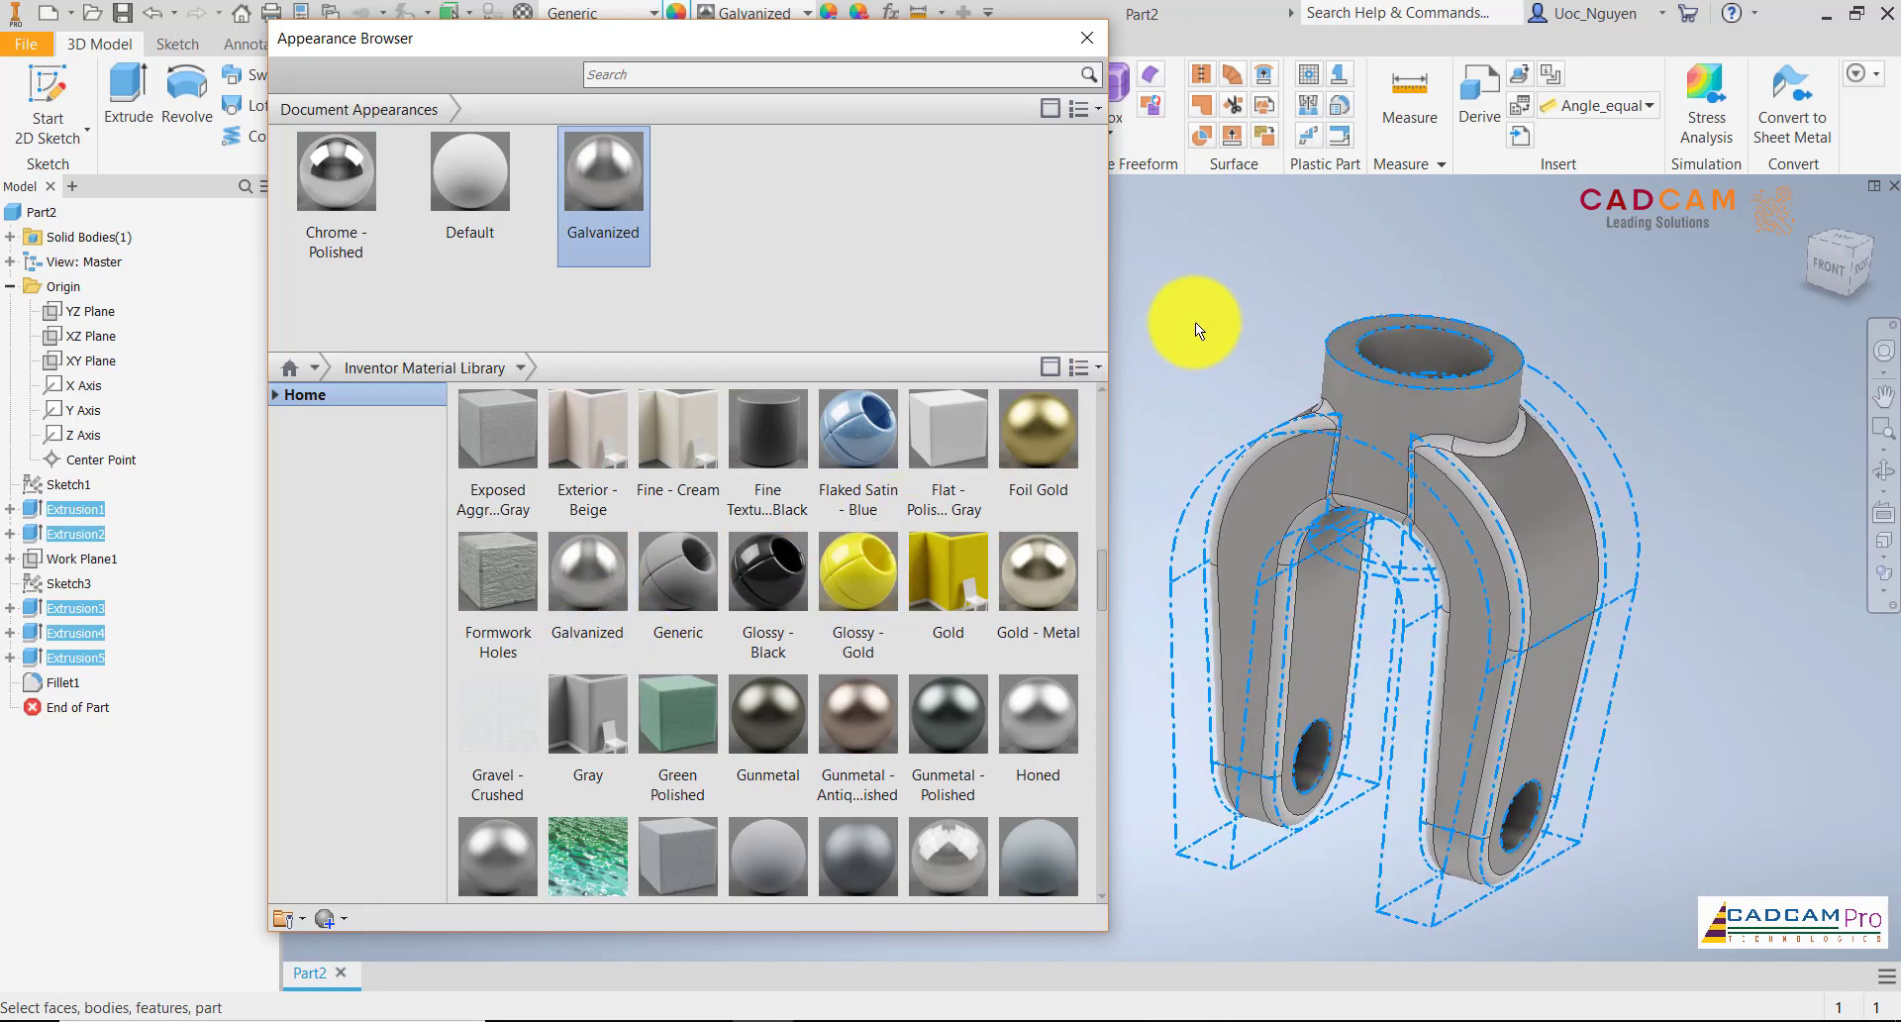
left_click(1201, 323)
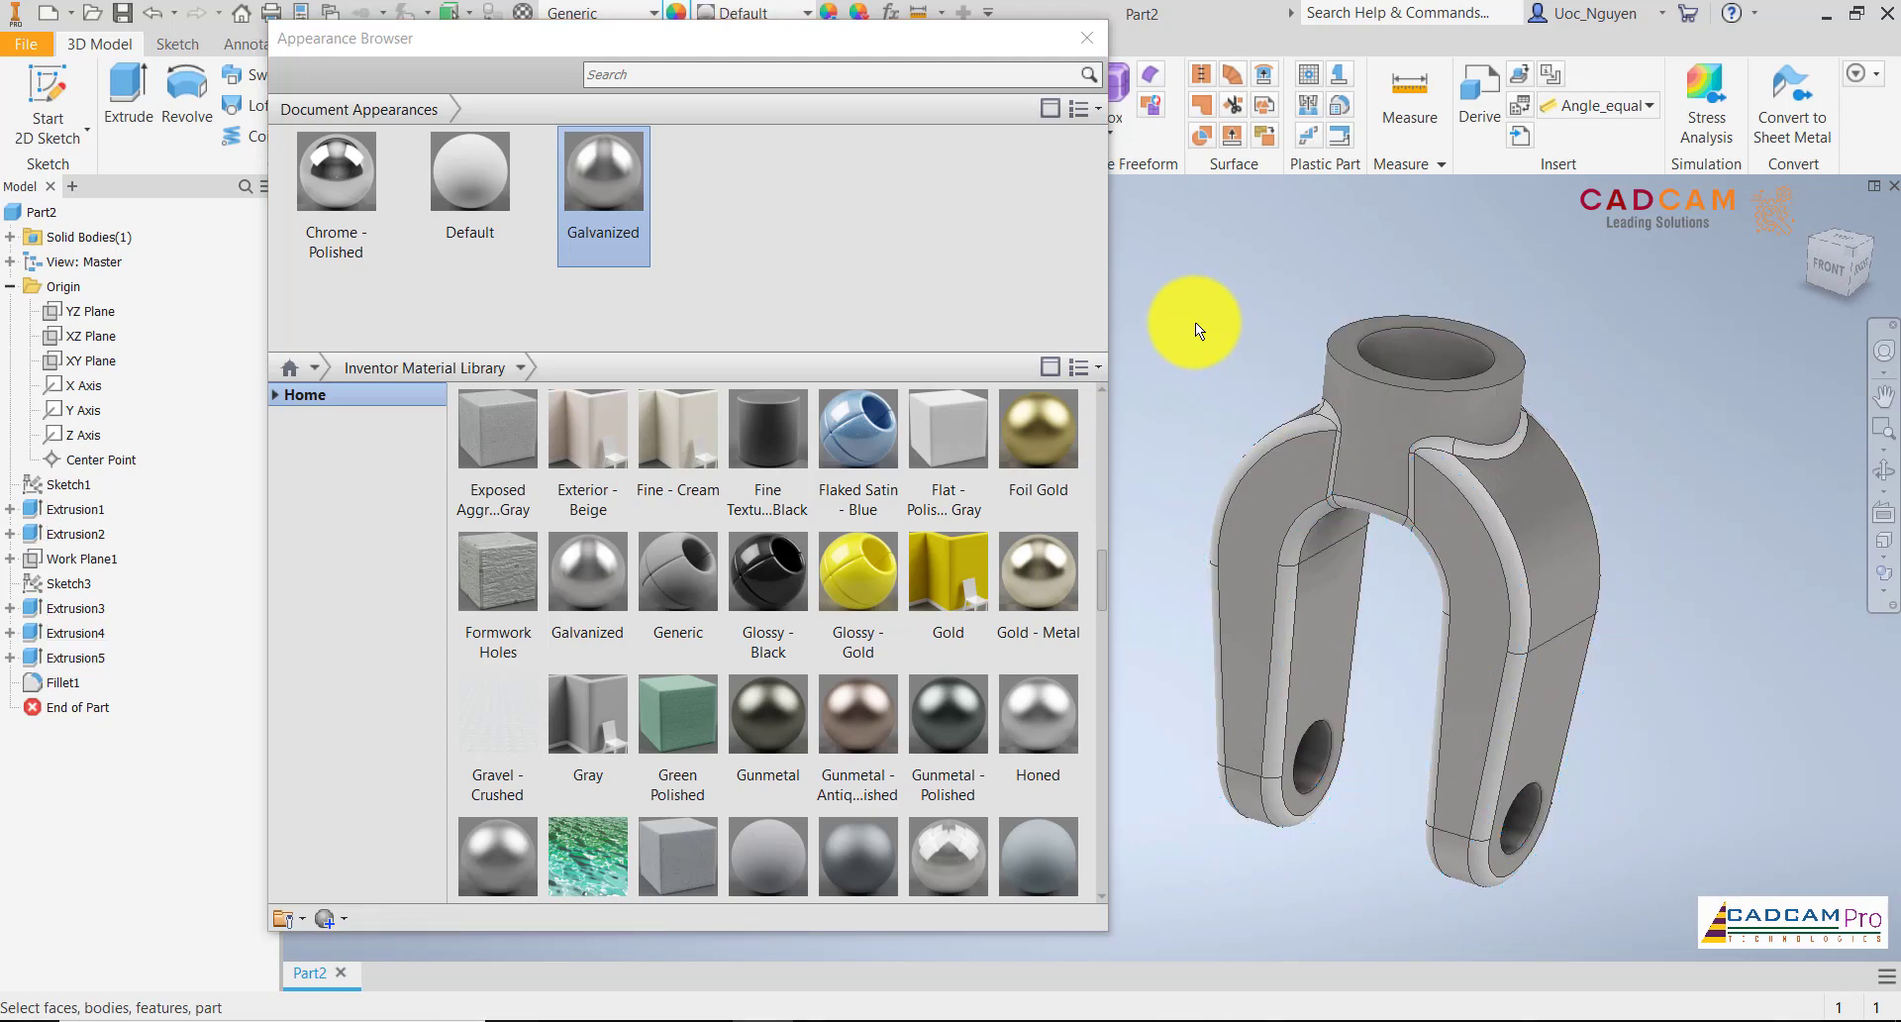
Apply the Light Red appearance from the Inventor Material Library to the fillet feature and close the Appearance Browser
left_click(66, 677)
scroll(767, 547, "down", 3)
left_click(766, 546)
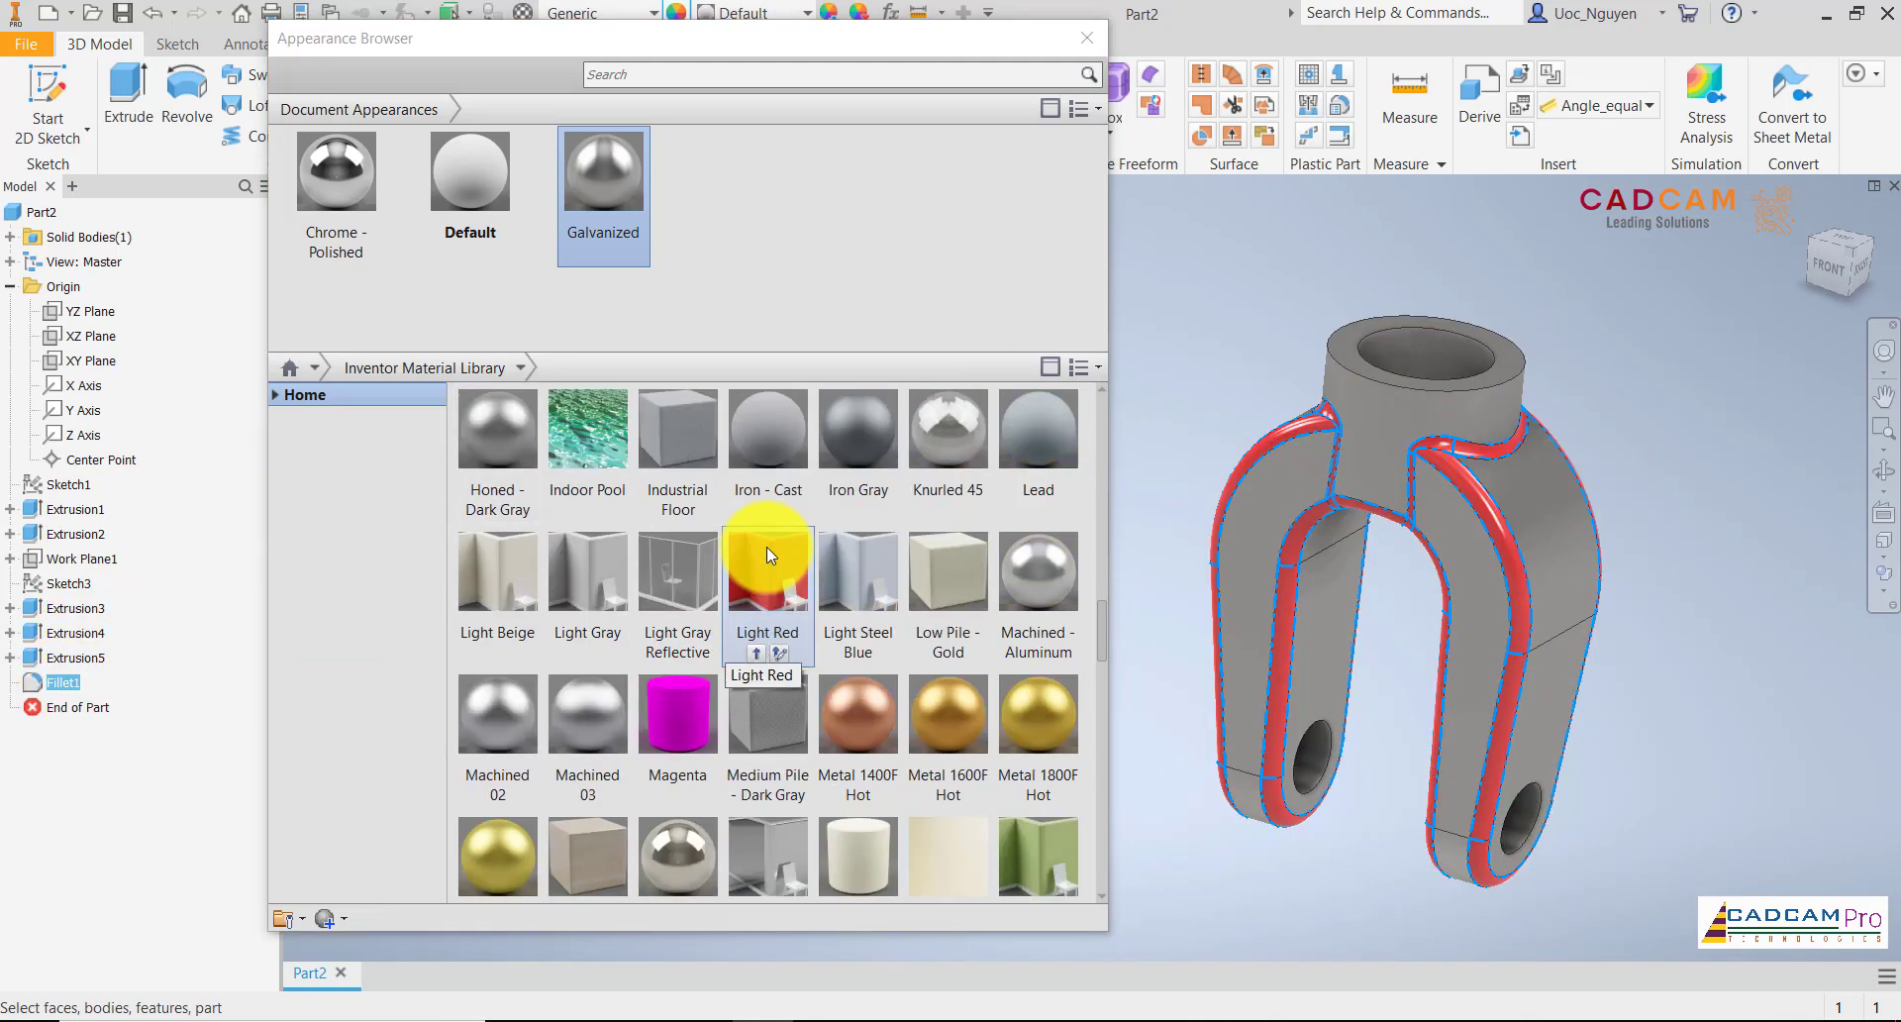
left_click(757, 656)
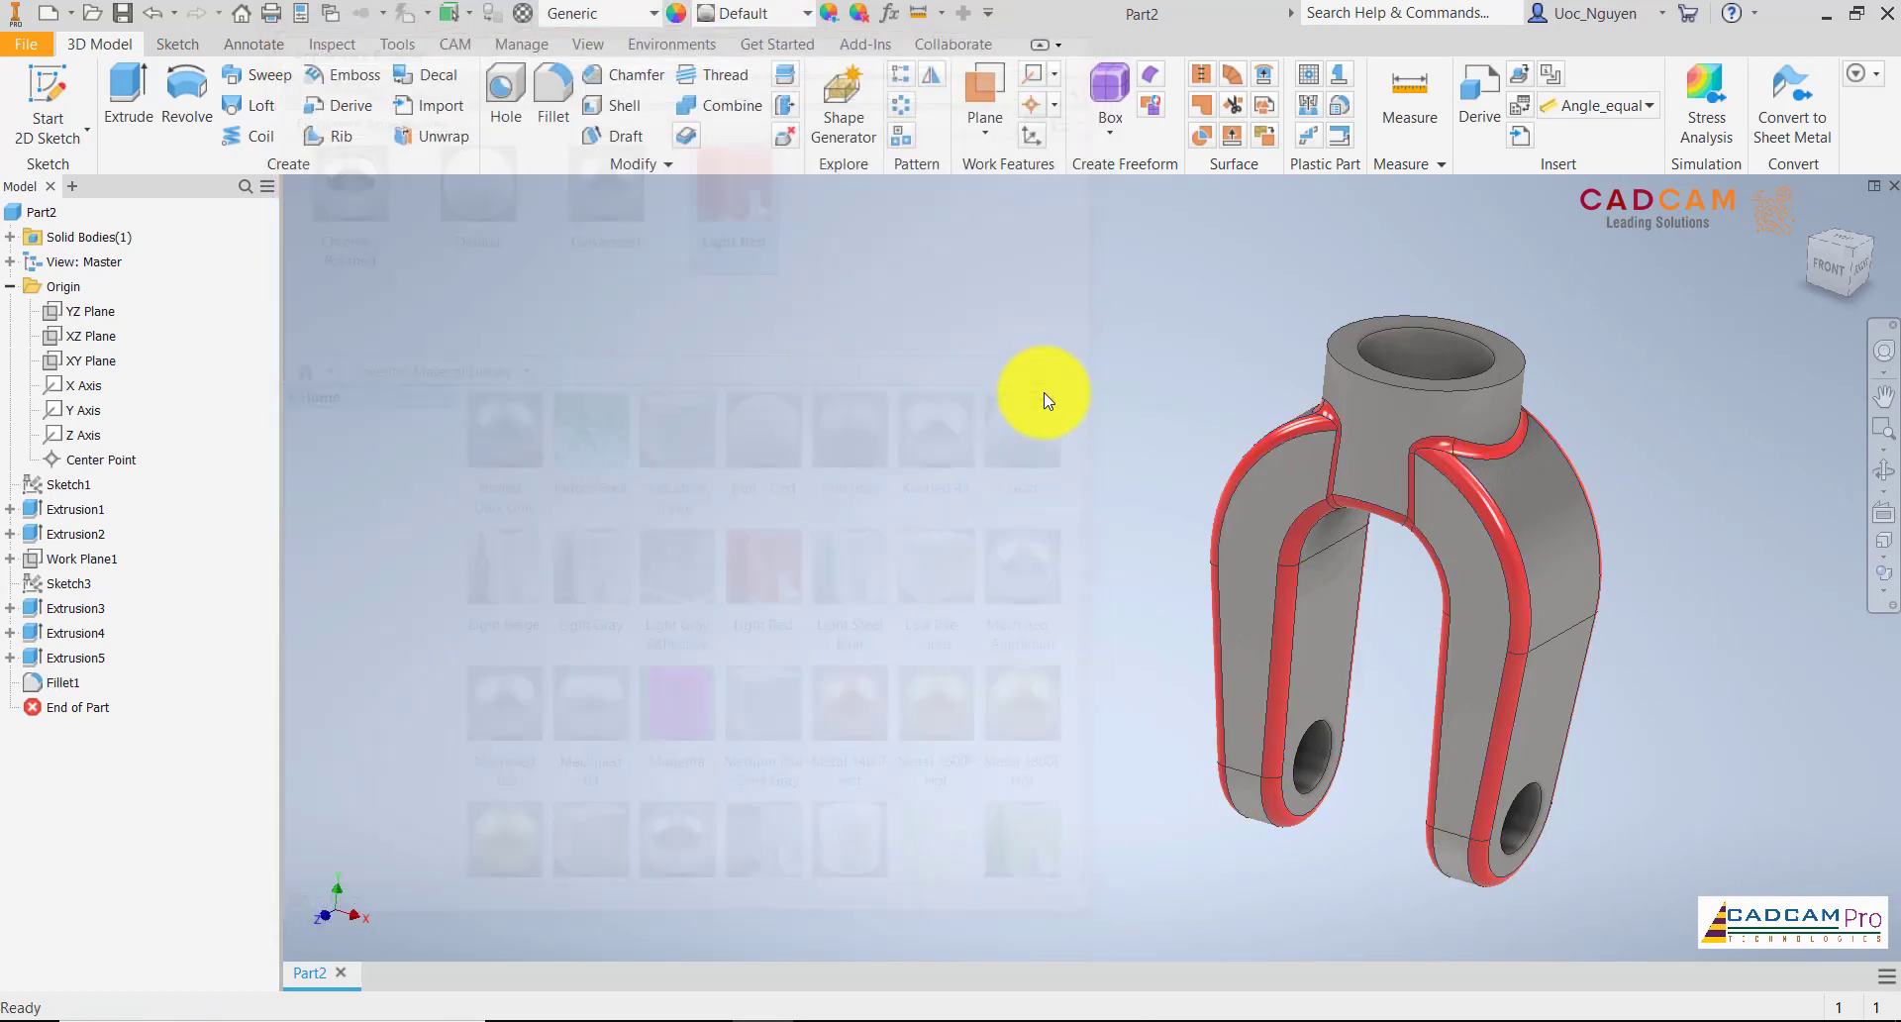
left_click(1086, 37)
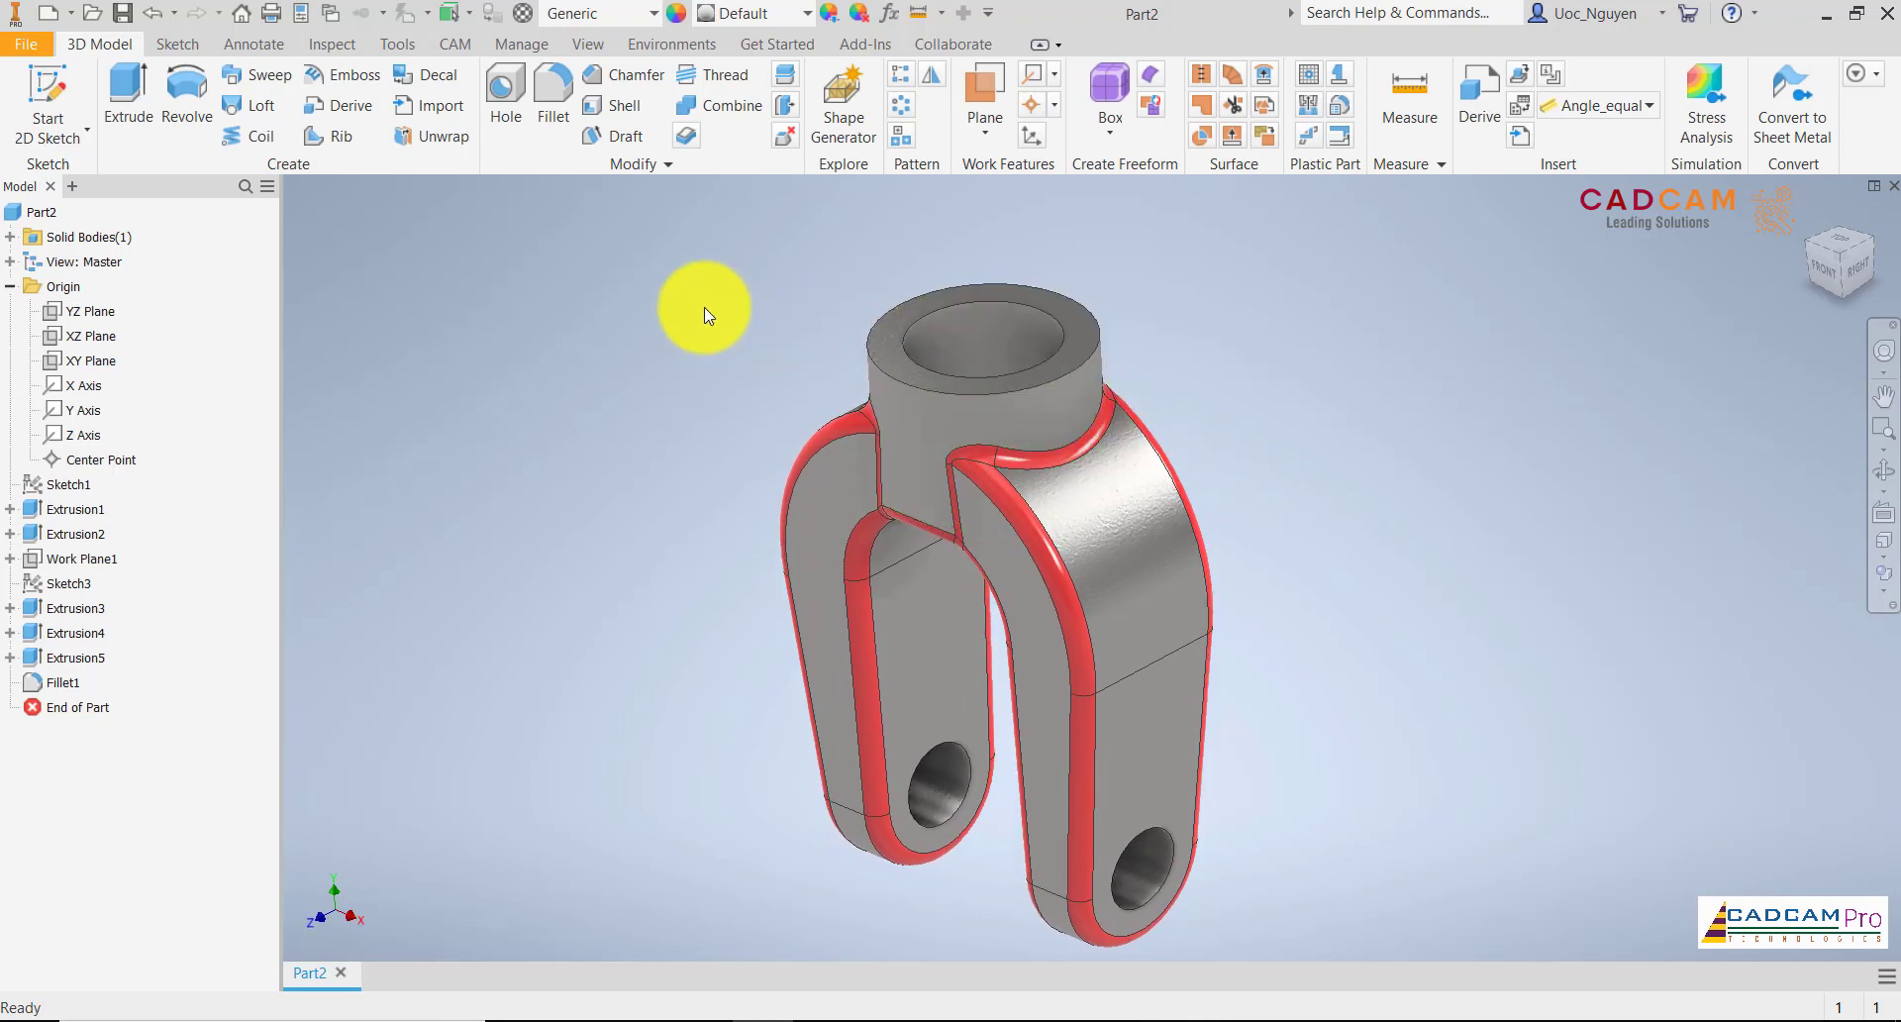
Chamfer the outer and inner circular edges on the boss's top face with an equal distance of less than 1 mm
left_click(609, 78)
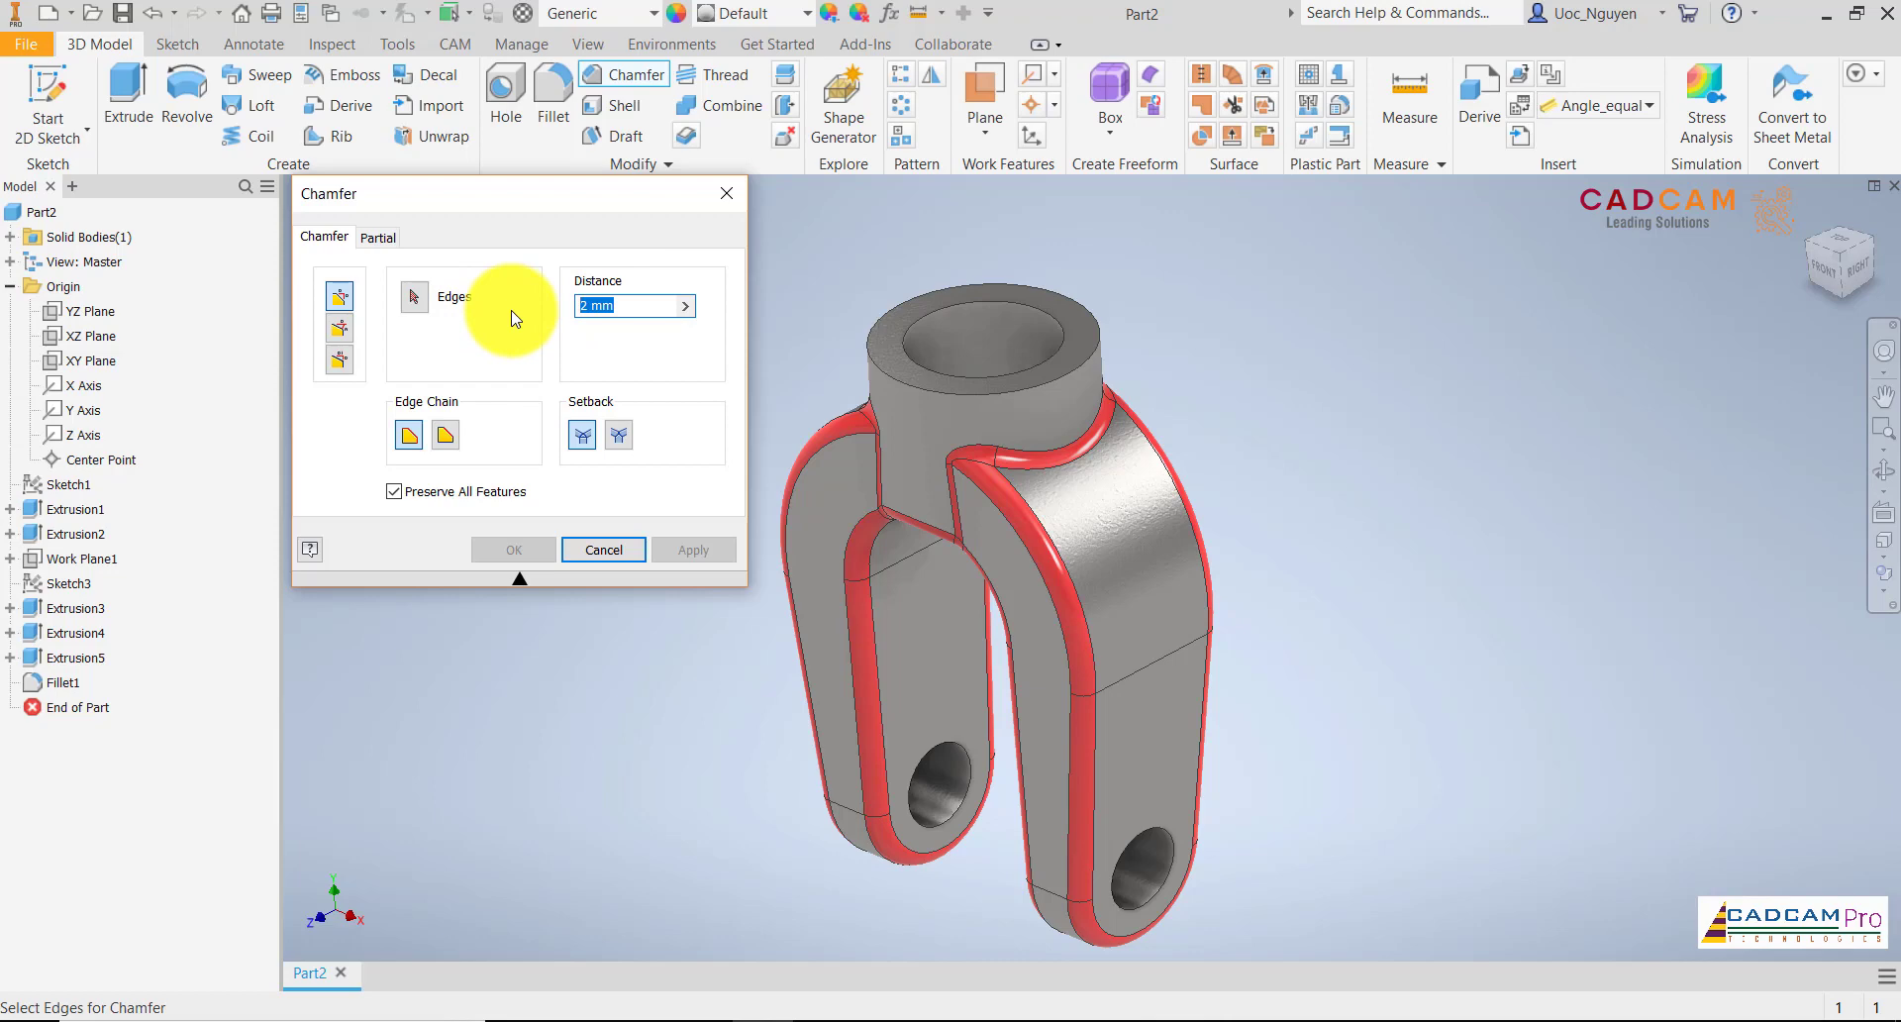
type("1")
left_click(898, 311)
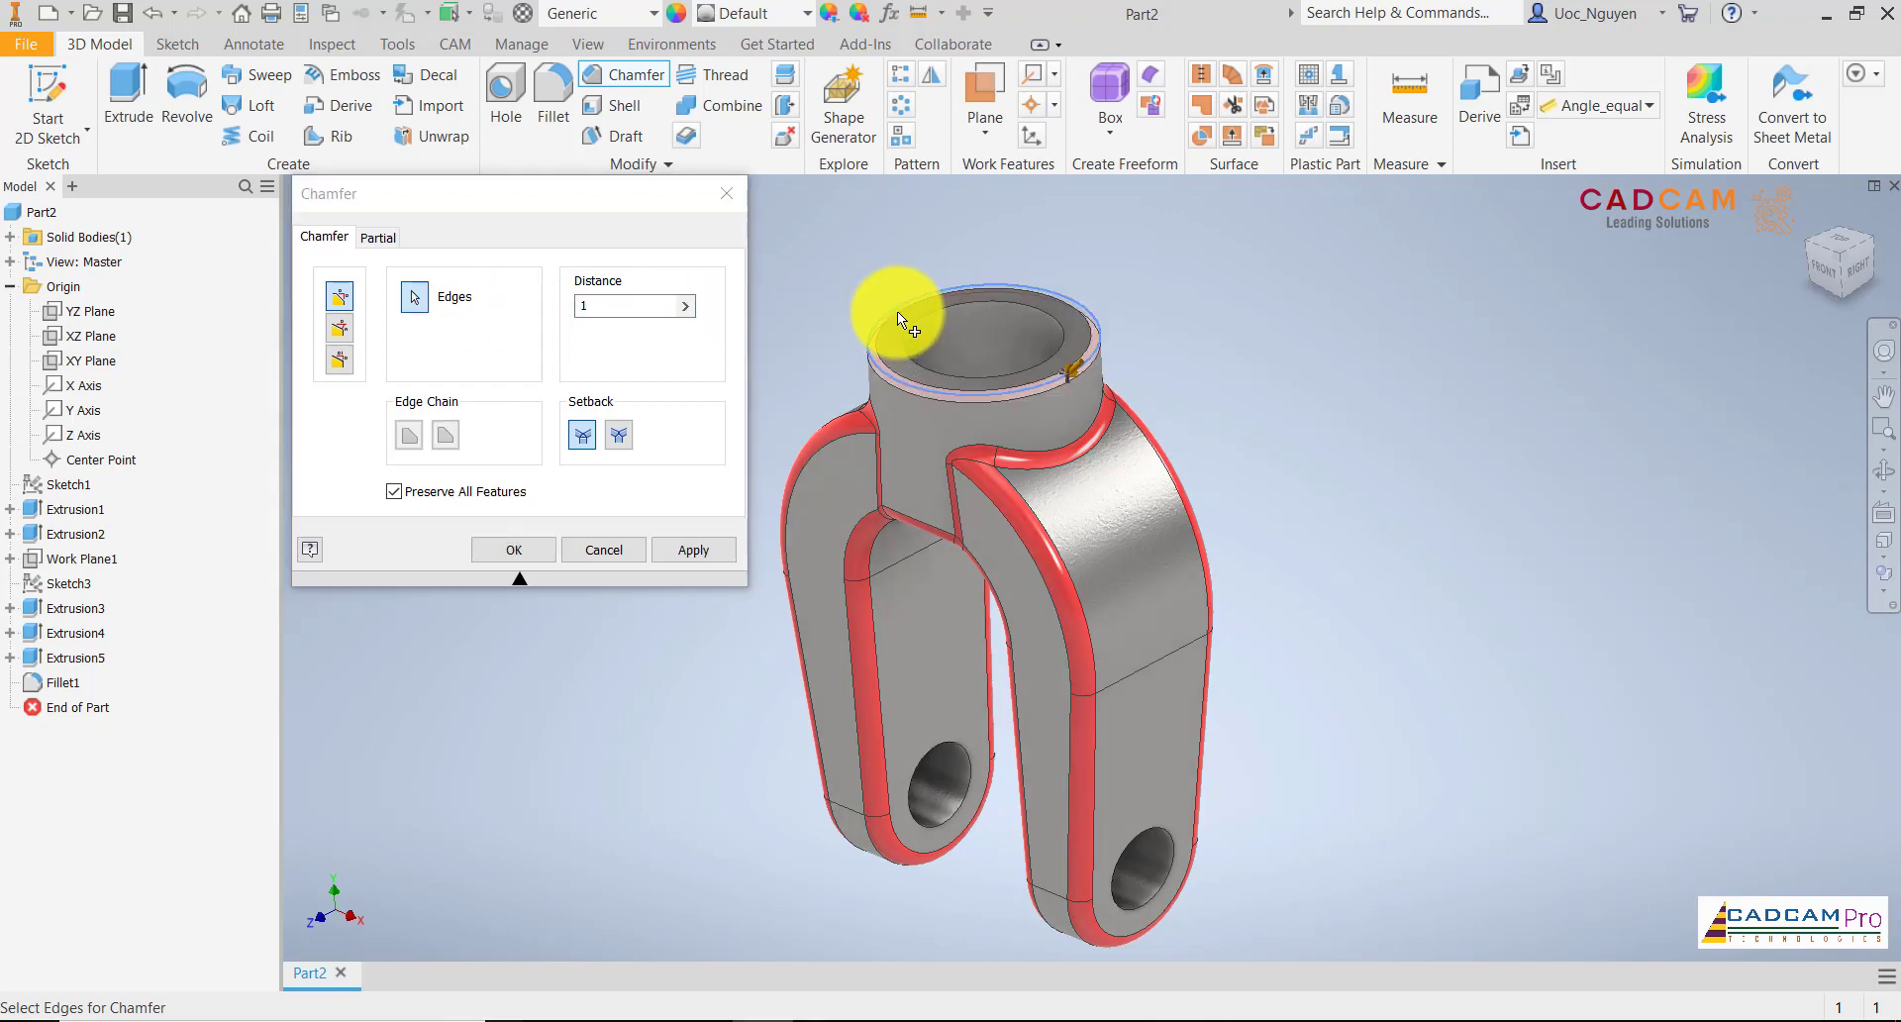
left_click(911, 318)
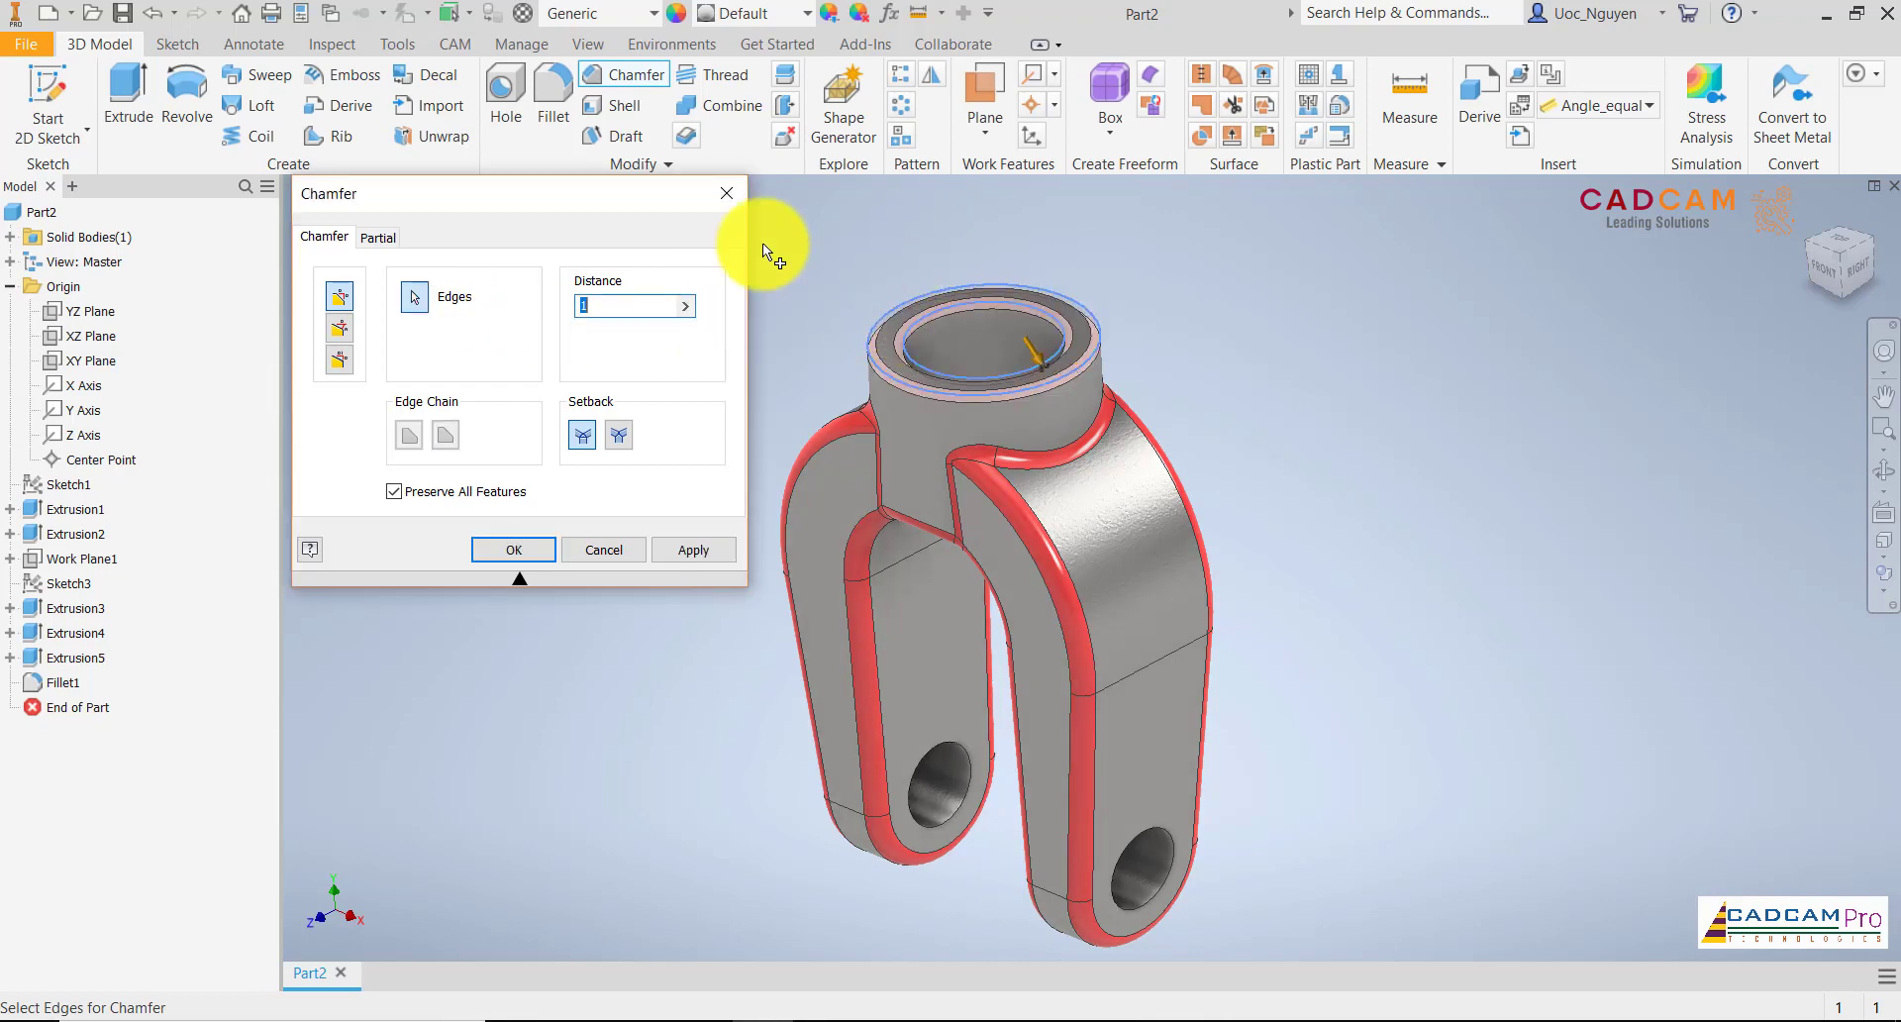
type("0.5")
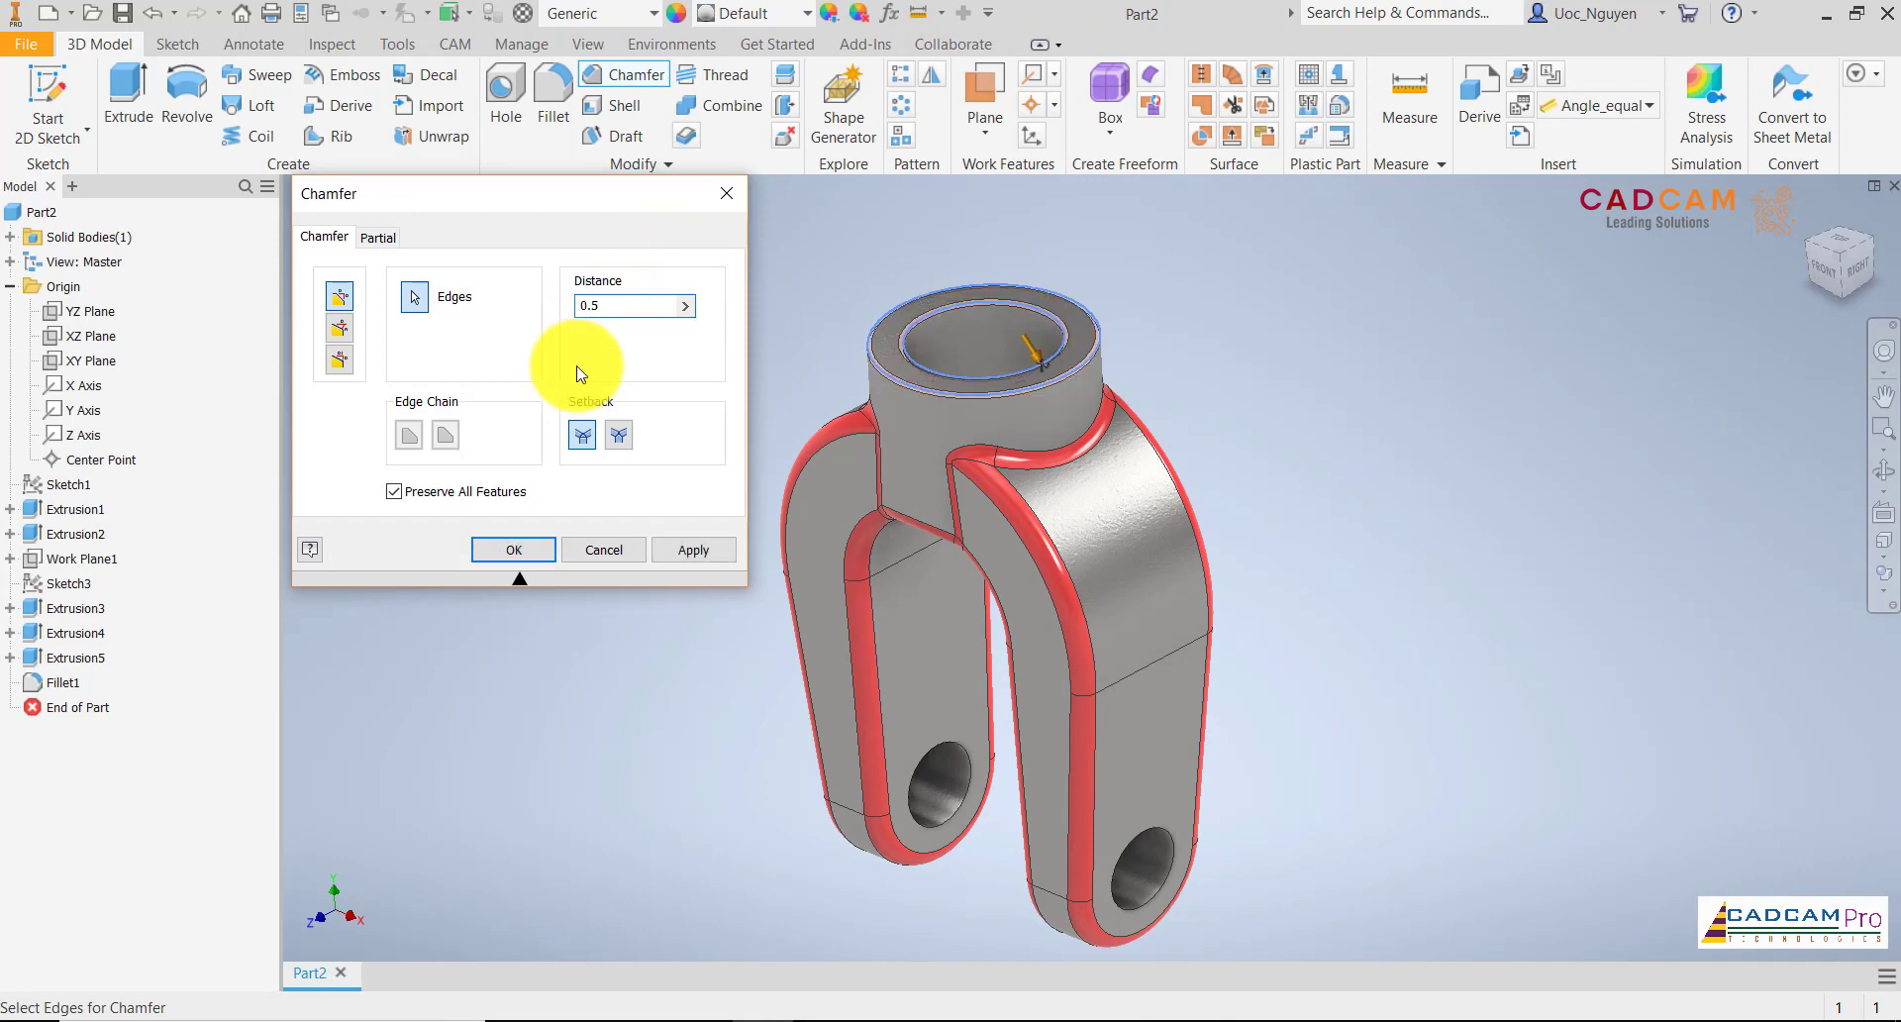
left_click(527, 556)
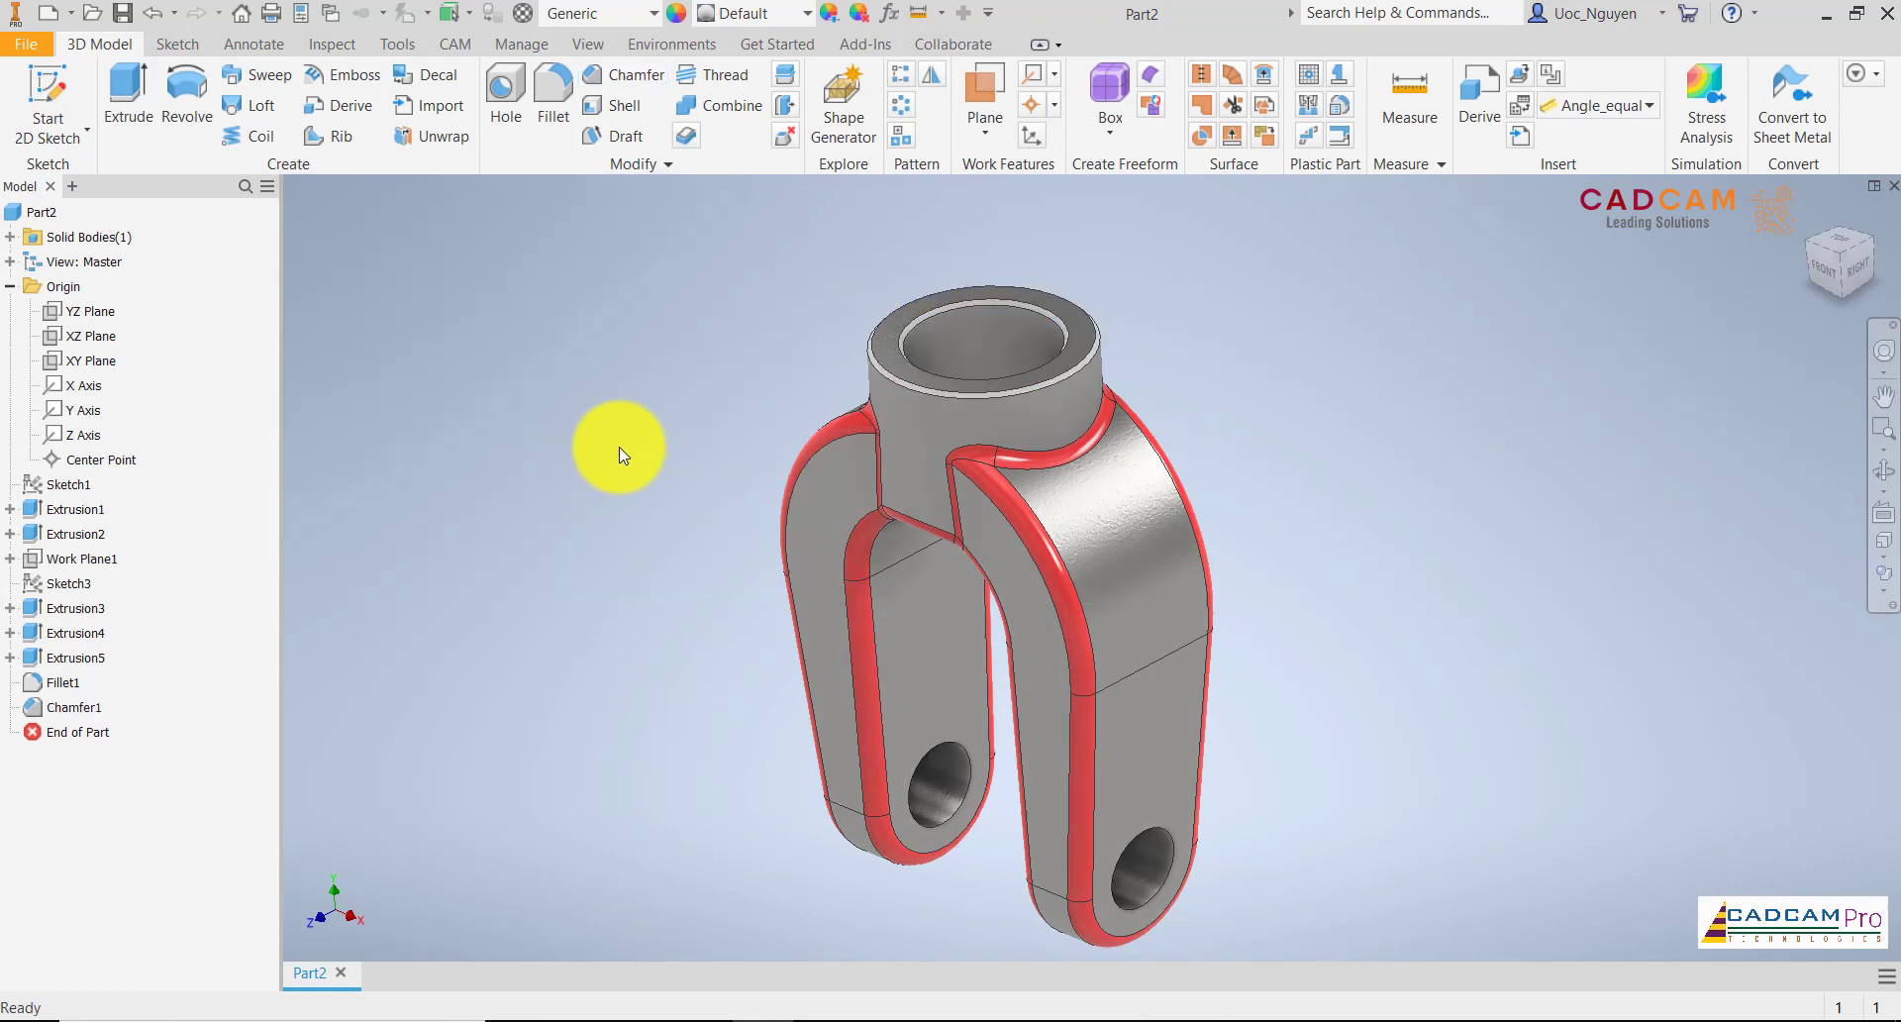
Apply the document's Light Red appearance to the boss chamfer and close the Appearance Browser
left_click(71, 707)
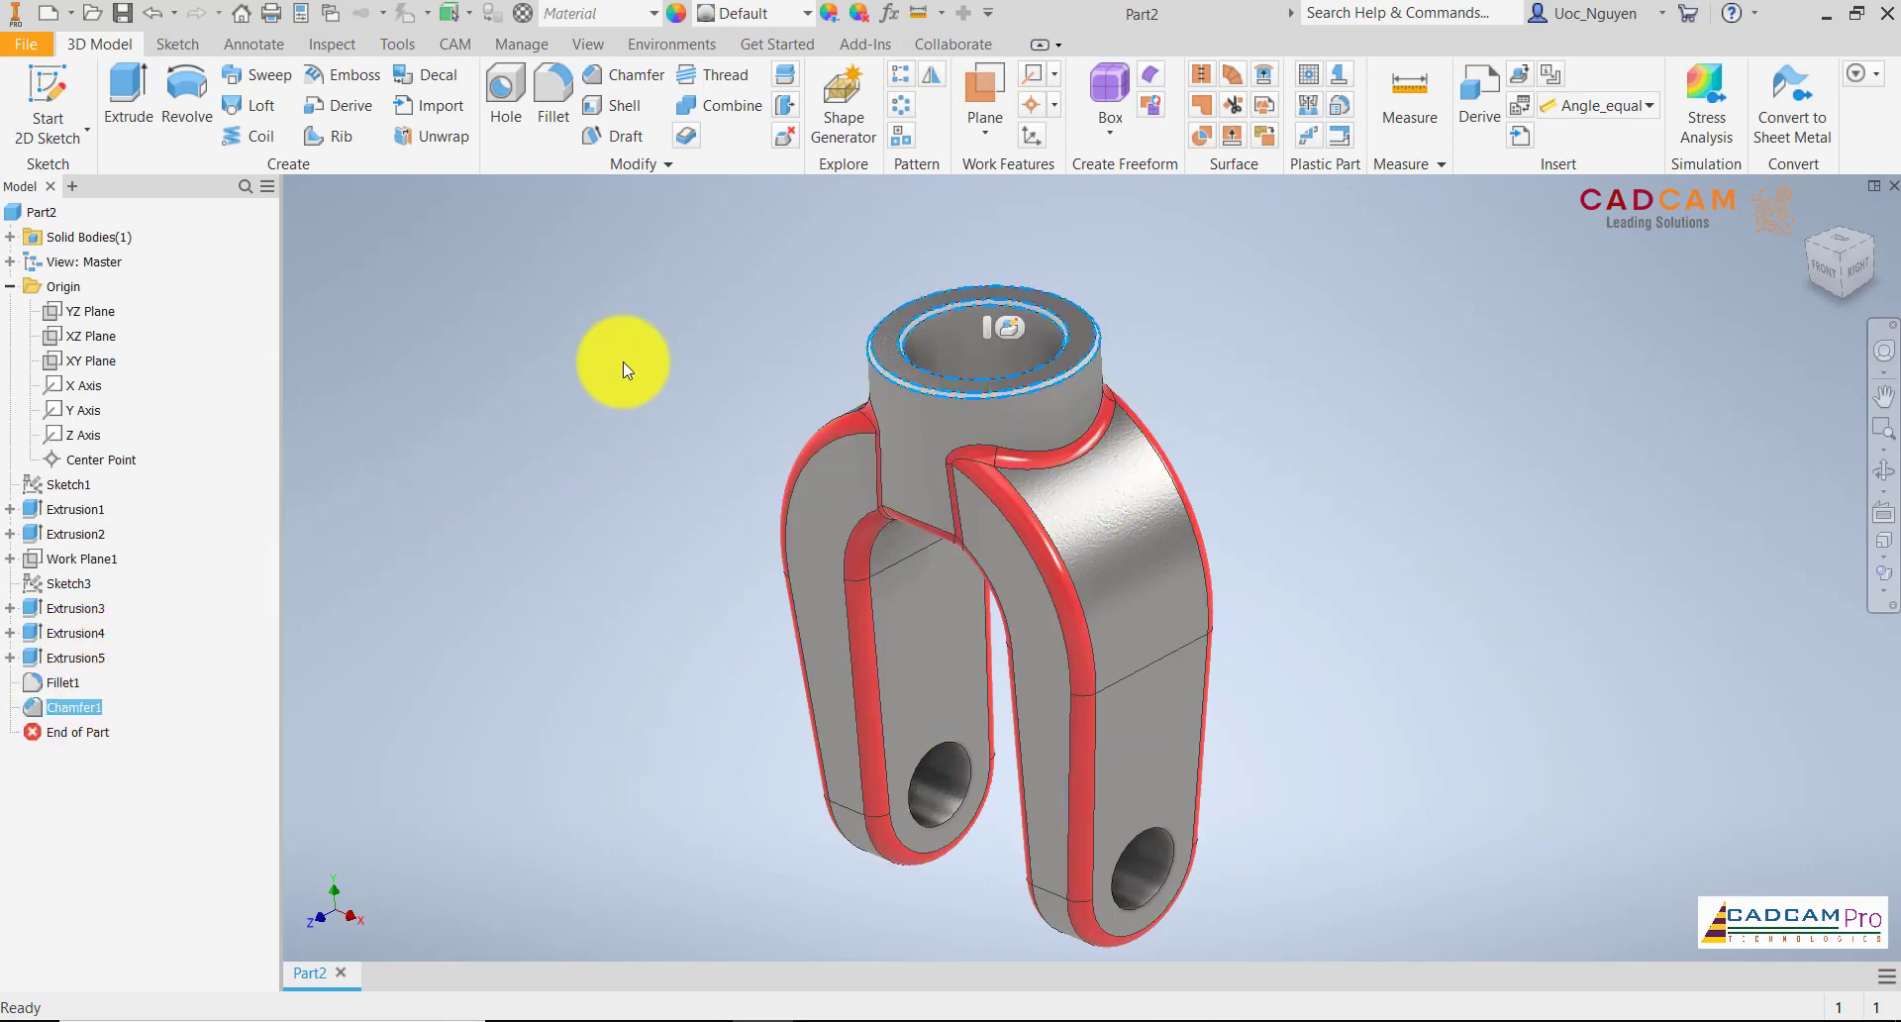
left_click(676, 14)
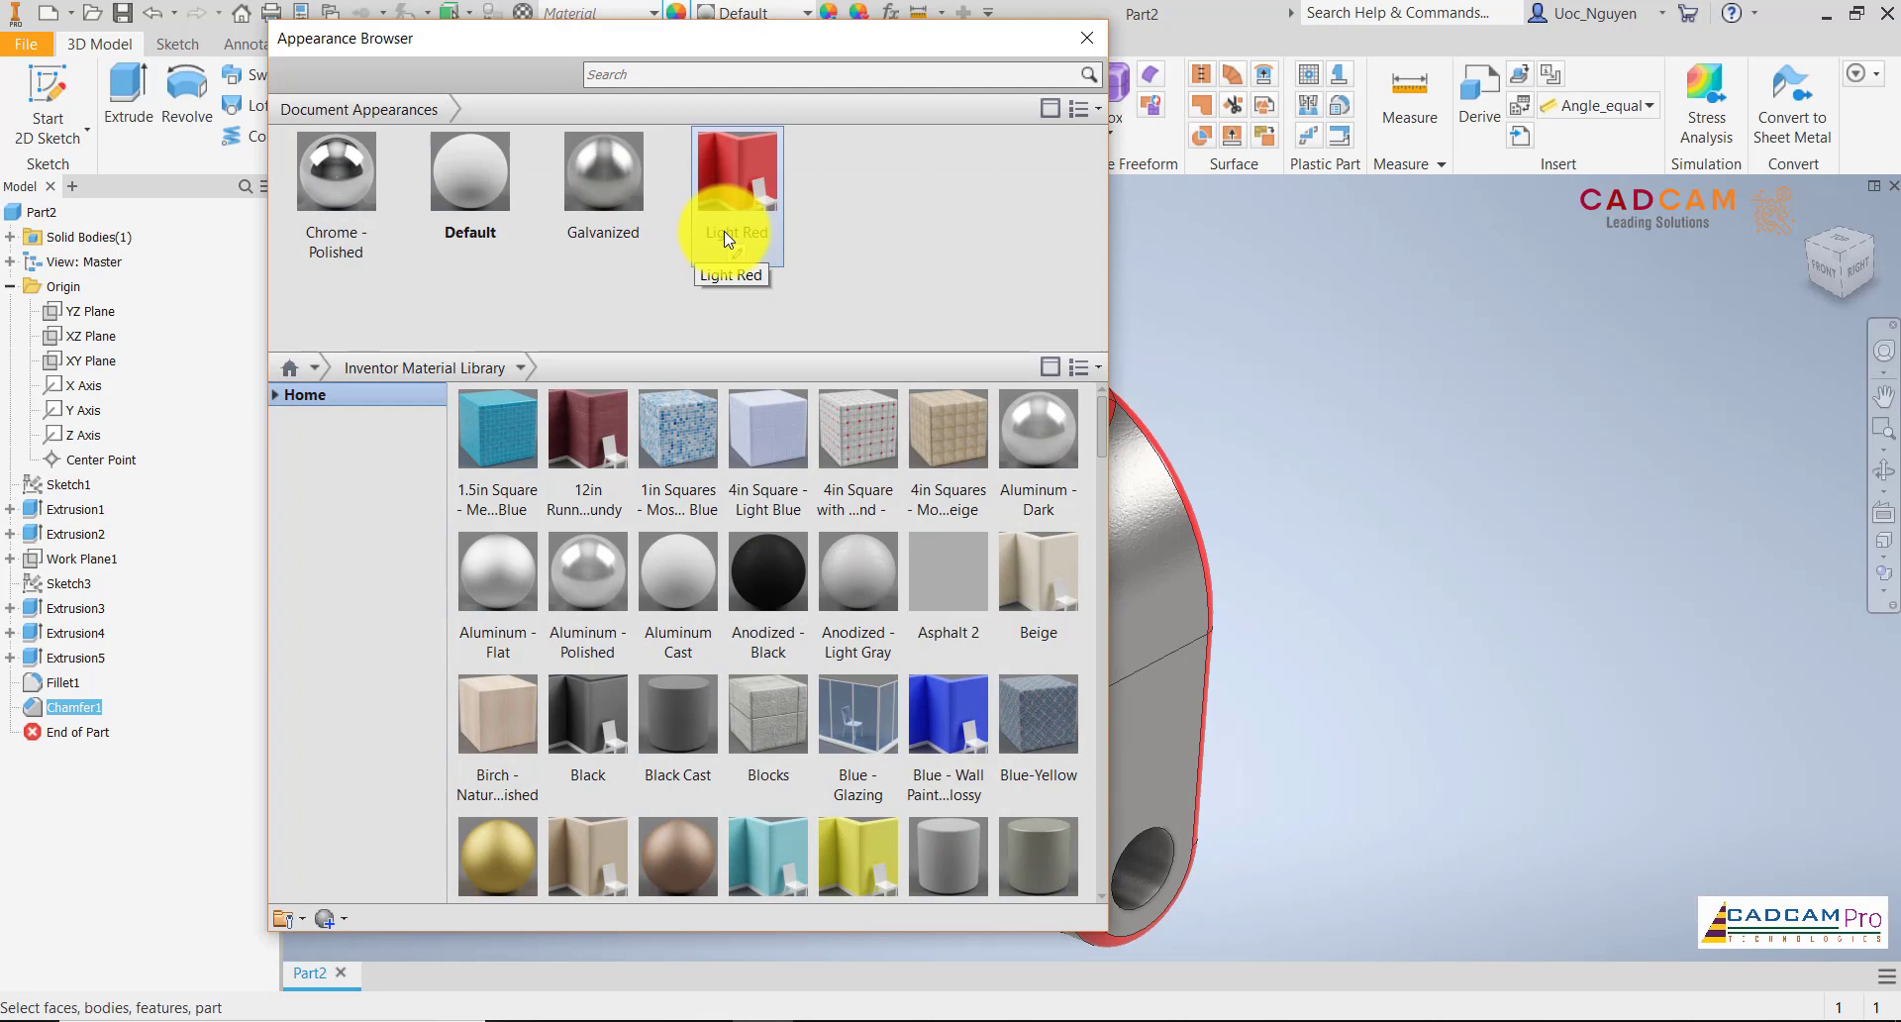
left_click(741, 170)
left_click(1087, 38)
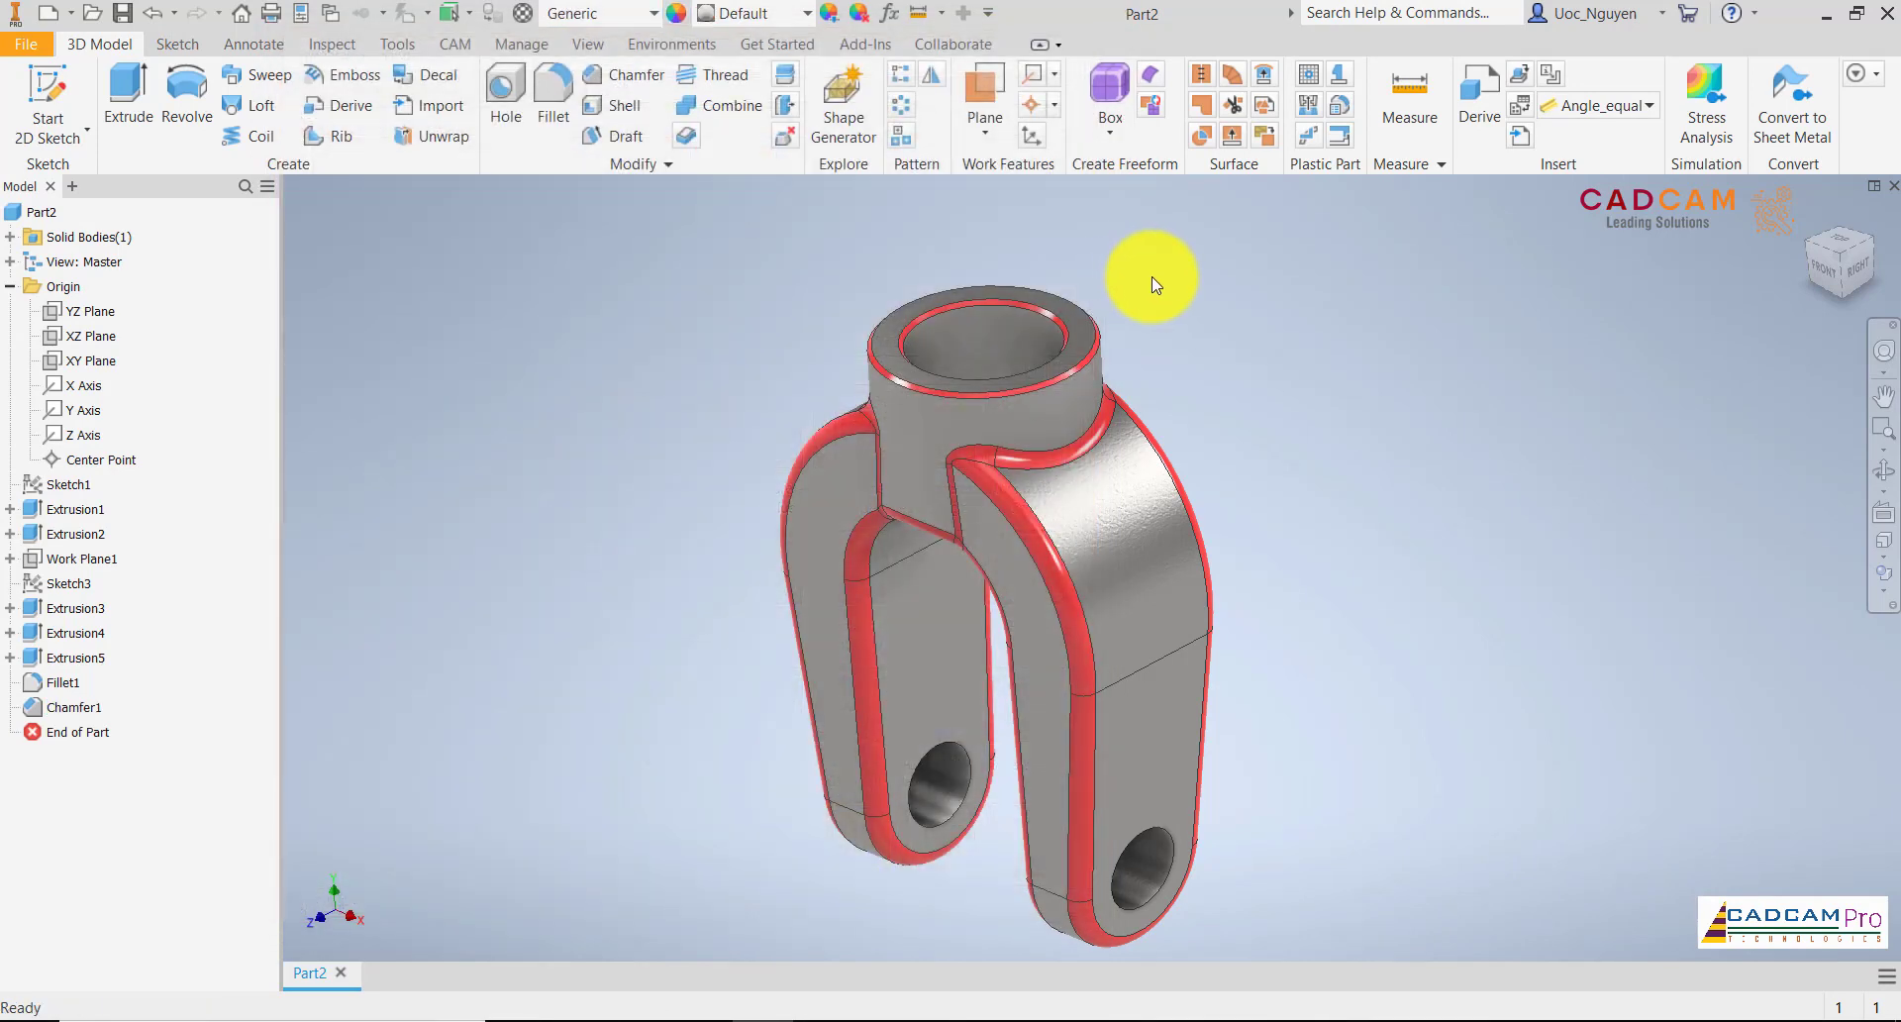